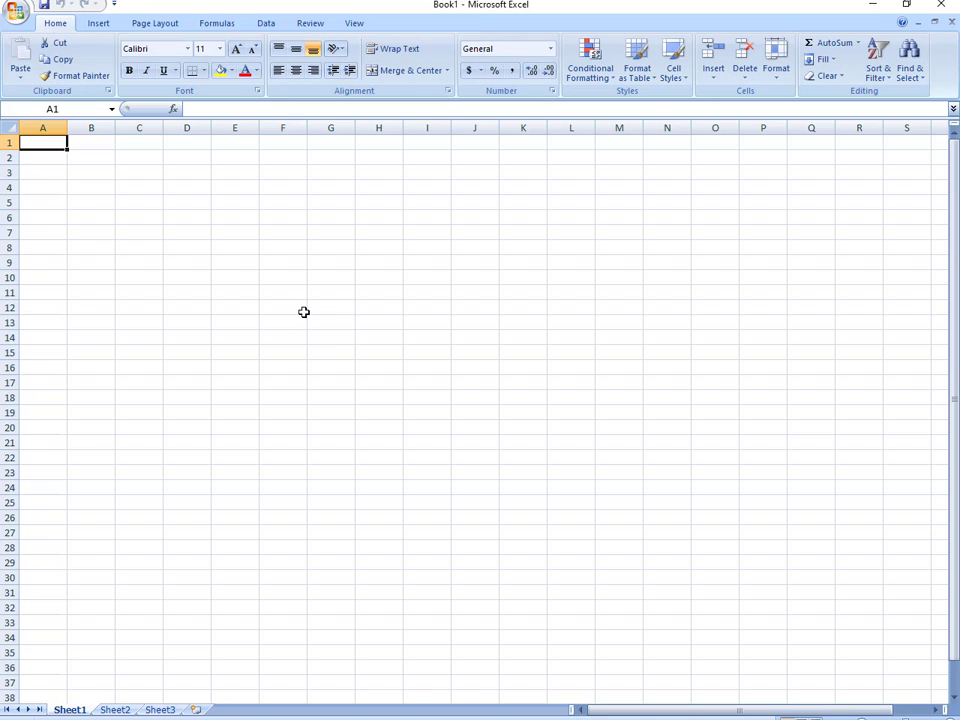
- Set the page to A4 paper in landscape orientation
{"action": "left_click", "coordinate": [158, 24]}
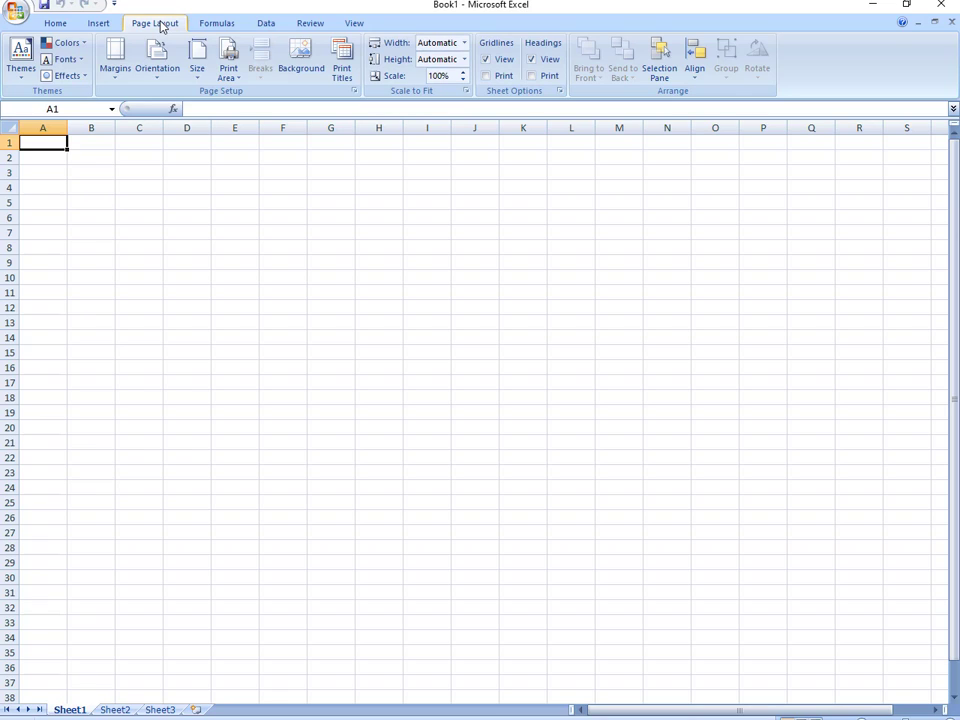
{"action": "left_click", "coordinate": [197, 80]}
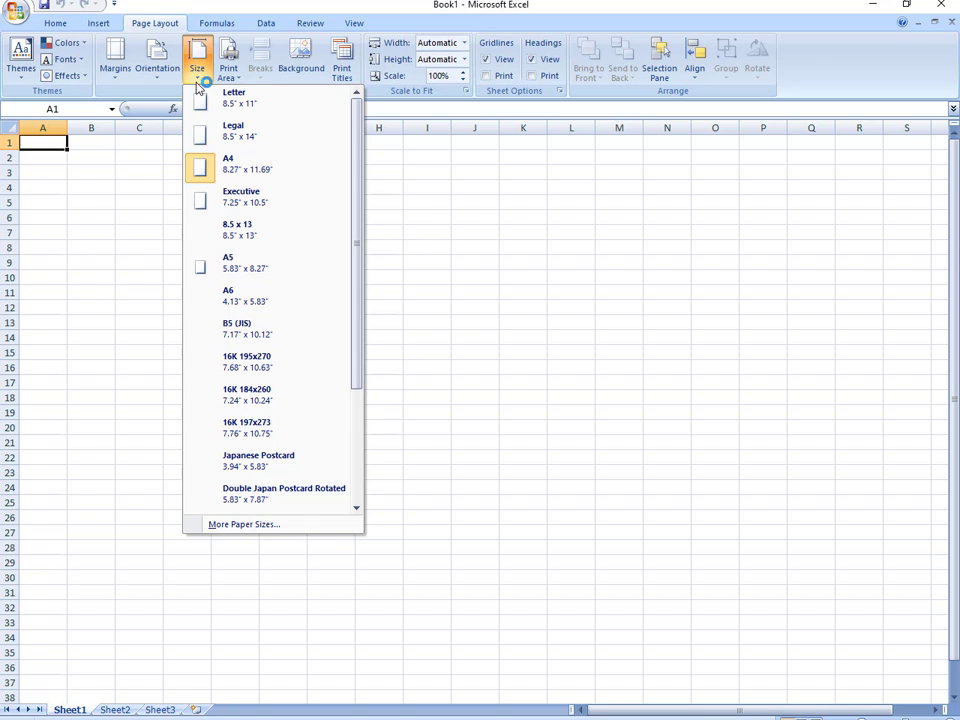
{"action": "left_click", "coordinate": [265, 172]}
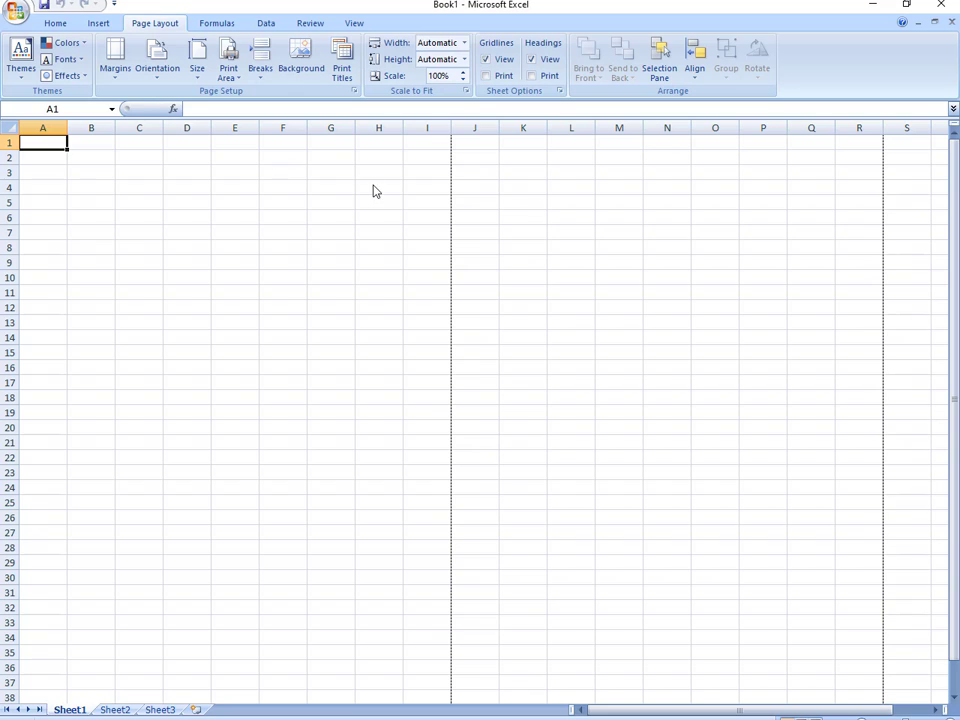
{"action": "left_click", "coordinate": [160, 70]}
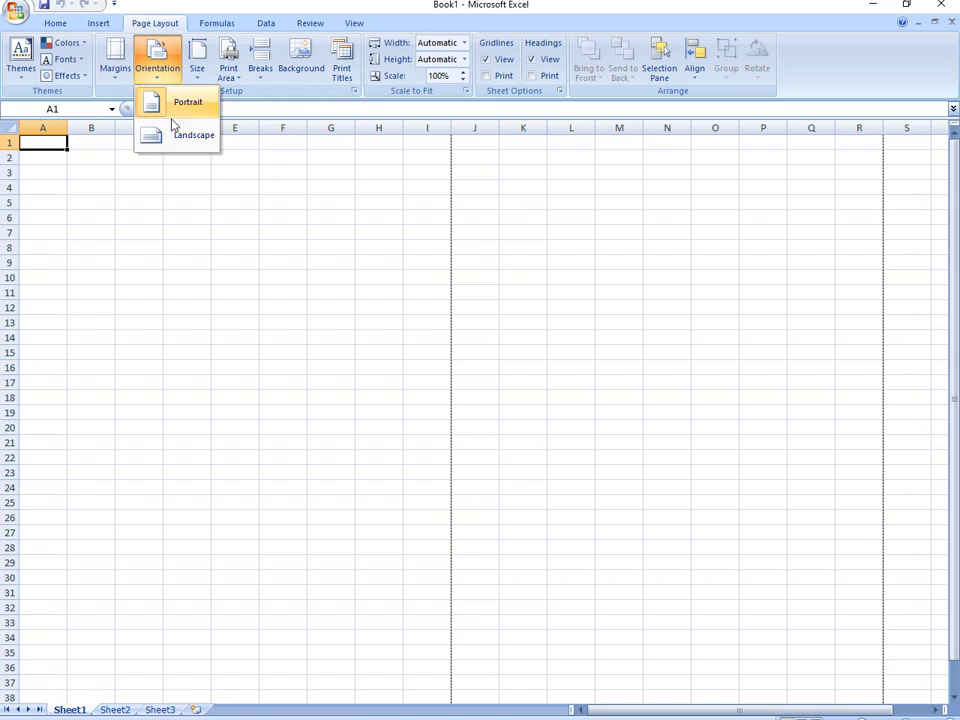
{"action": "left_click", "coordinate": [178, 136]}
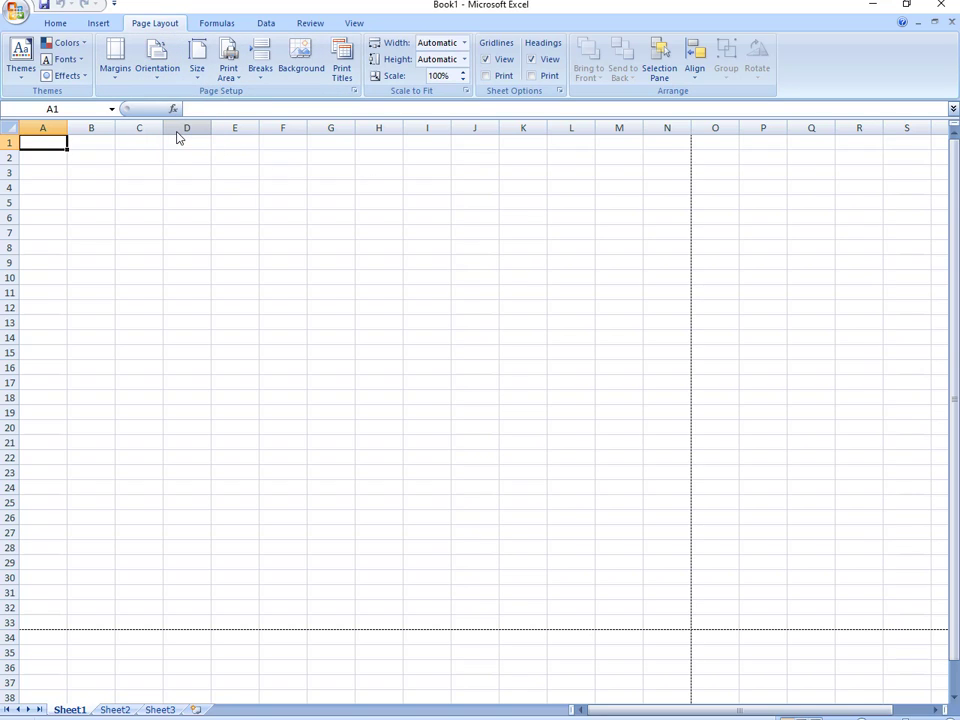
- Apply the last custom margin setting of 0.5 inch on every side
{"action": "left_click", "coordinate": [118, 78]}
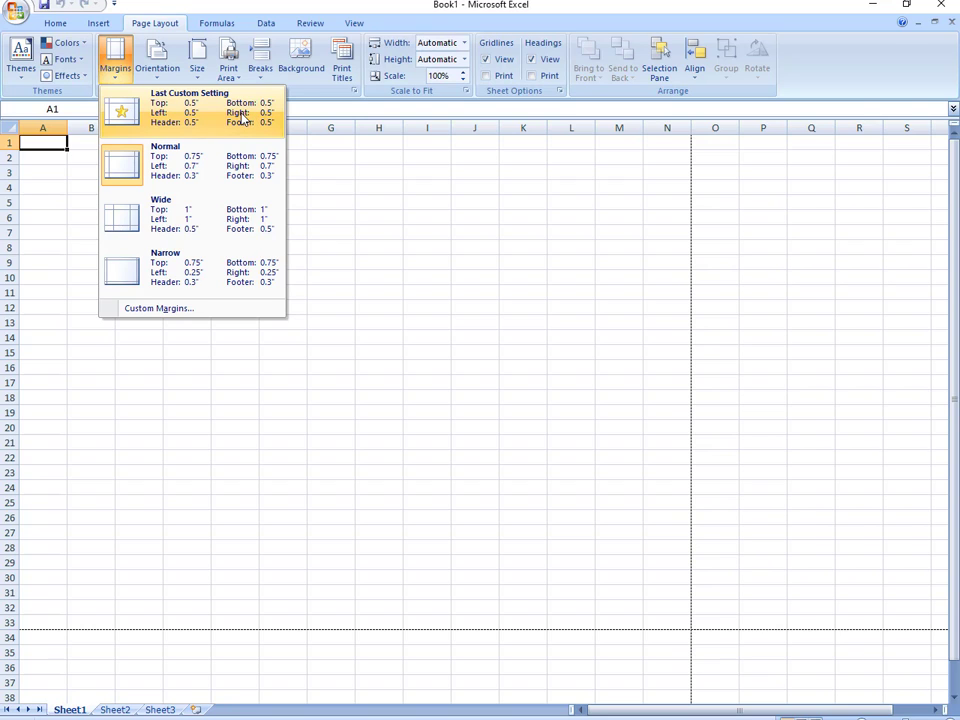
{"action": "left_click", "coordinate": [233, 309]}
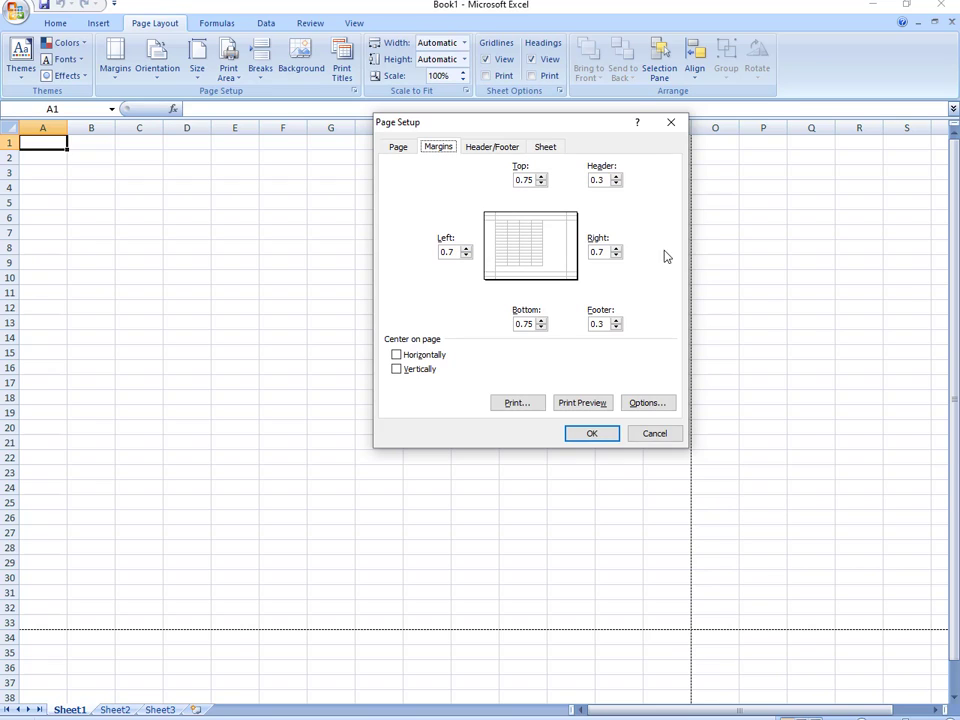
{"action": "left_click", "coordinate": [592, 434]}
{"action": "left_click", "coordinate": [118, 70]}
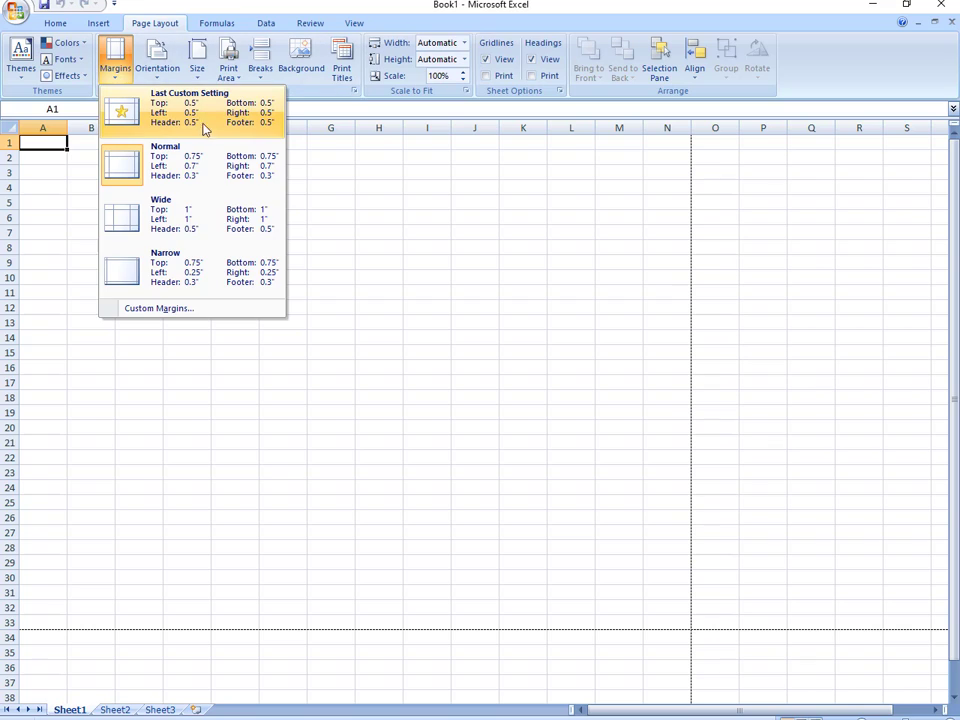
{"action": "left_click", "coordinate": [212, 130]}
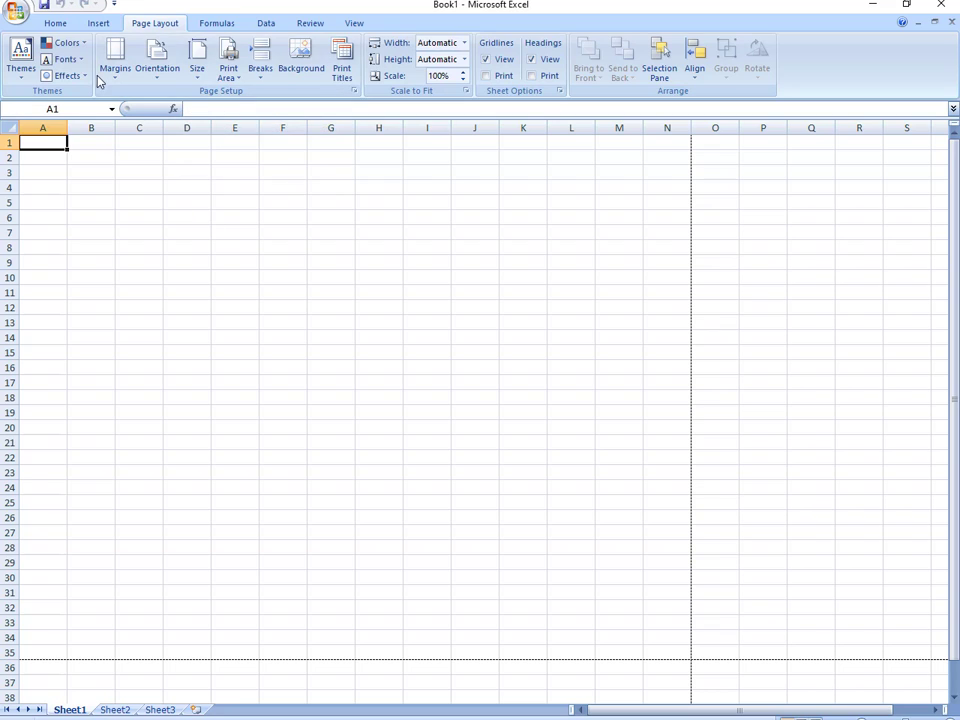
- Draw a rectangle spanning cells B3 to G32
{"action": "left_click", "coordinate": [54, 25]}
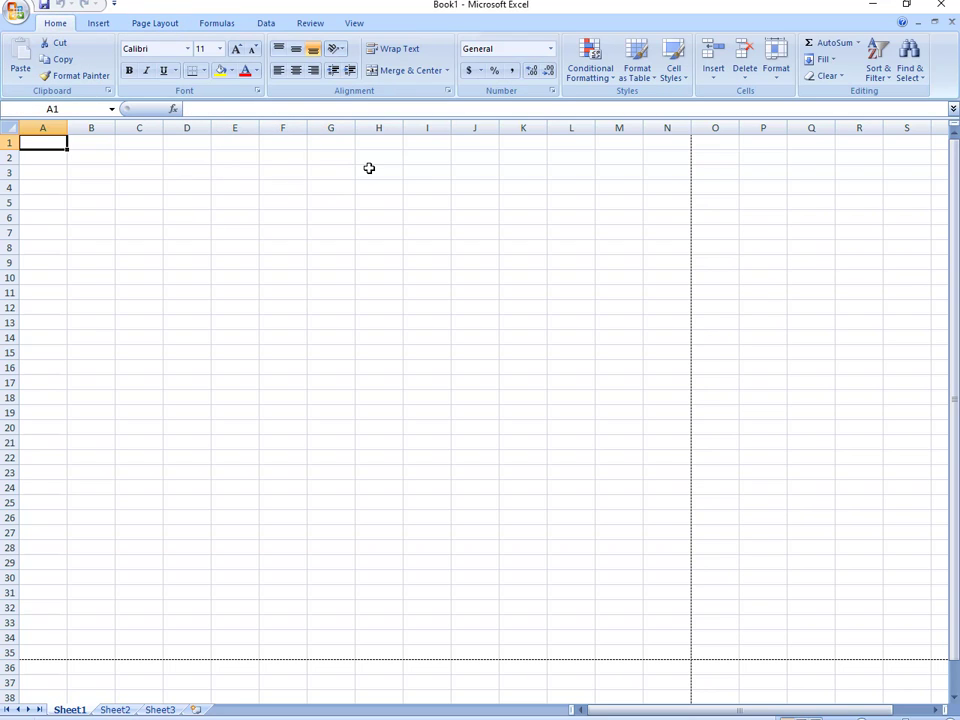
{"action": "left_click", "coordinate": [97, 24]}
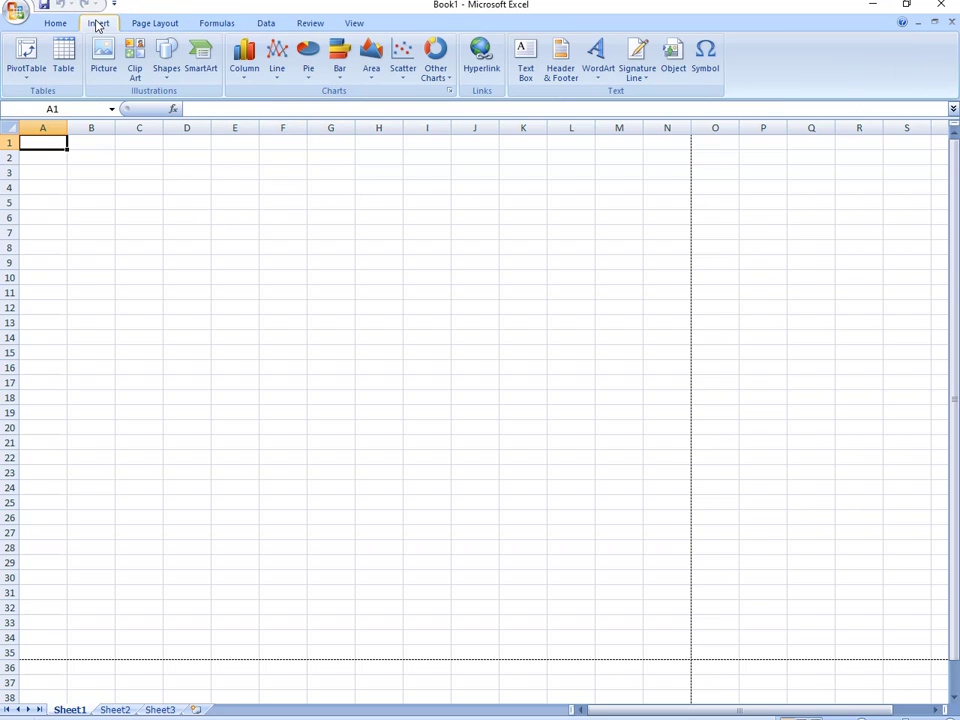
{"action": "left_click", "coordinate": [167, 80]}
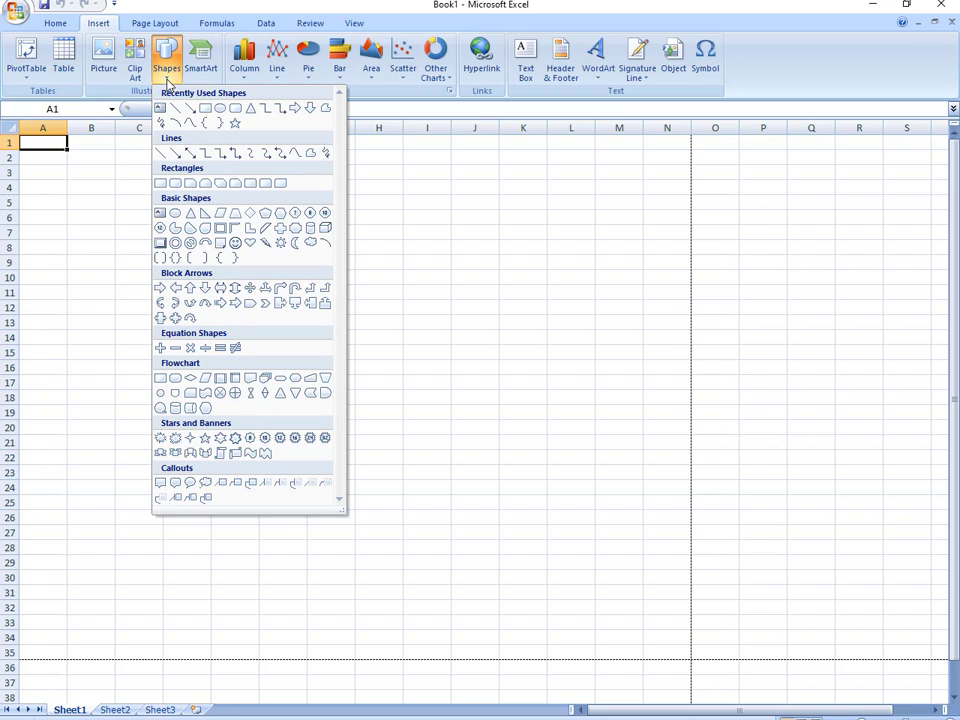
{"action": "left_click", "coordinate": [189, 122]}
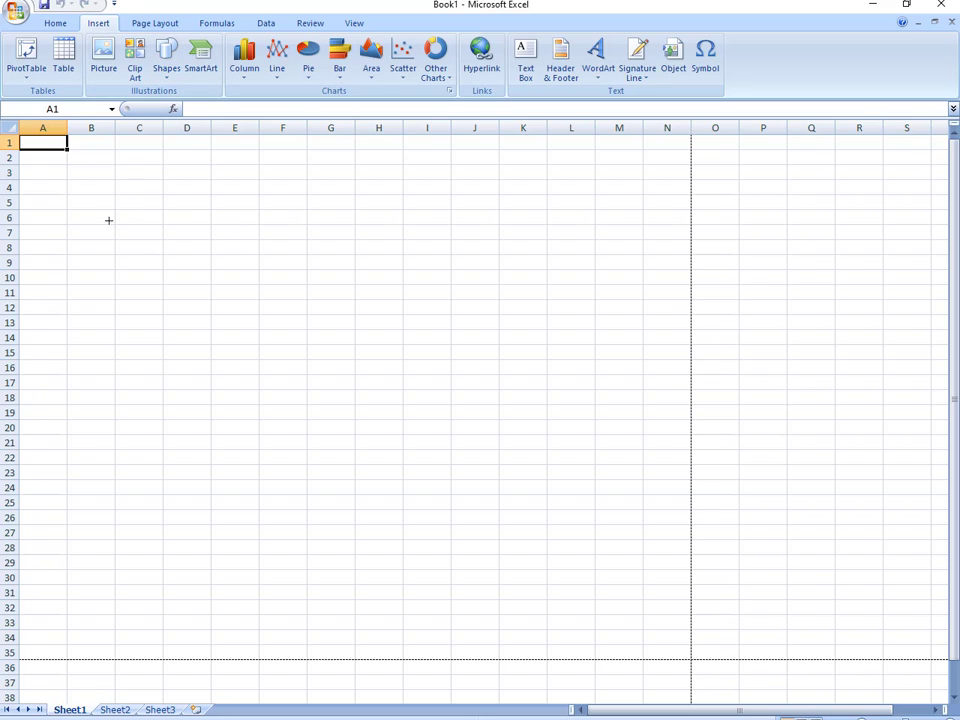
{"action": "mouse_move", "coordinate": [68, 166]}
{"action": "left_mouse_down"}
{"action": "mouse_move", "coordinate": [272, 467]}
{"action": "mouse_move", "coordinate": [330, 585]}
{"action": "mouse_move", "coordinate": [351, 605]}
{"action": "left_mouse_up"}
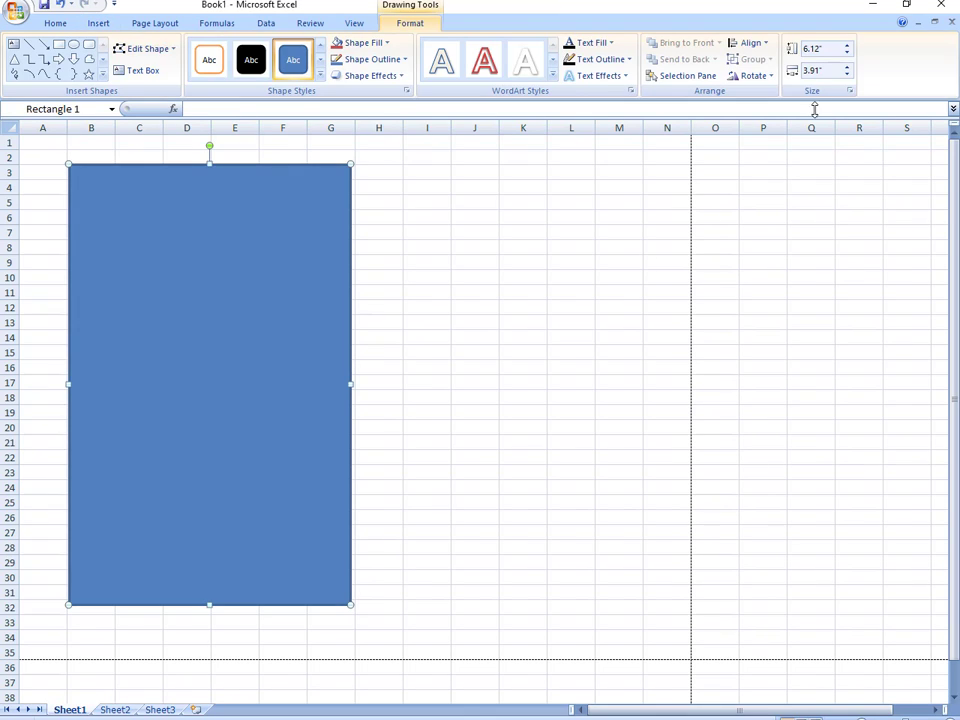
- Resize the rectangle to 6 inches high and 4 inches wide
{"action": "left_click", "coordinate": [839, 50]}
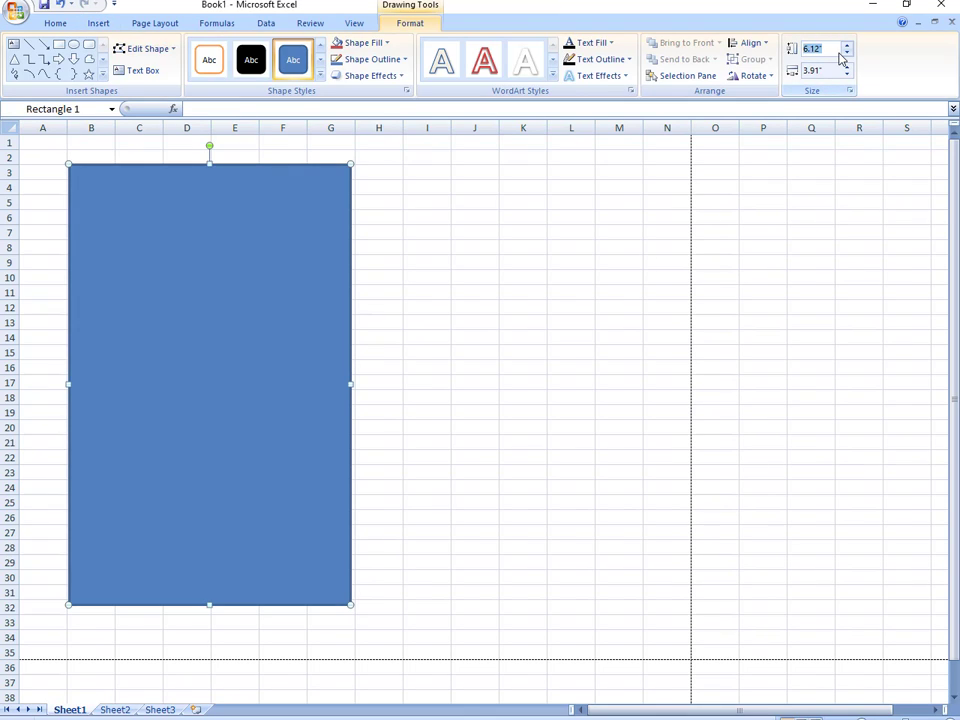
{"action": "type", "text": "6"}
{"action": "key", "text": "Return"}
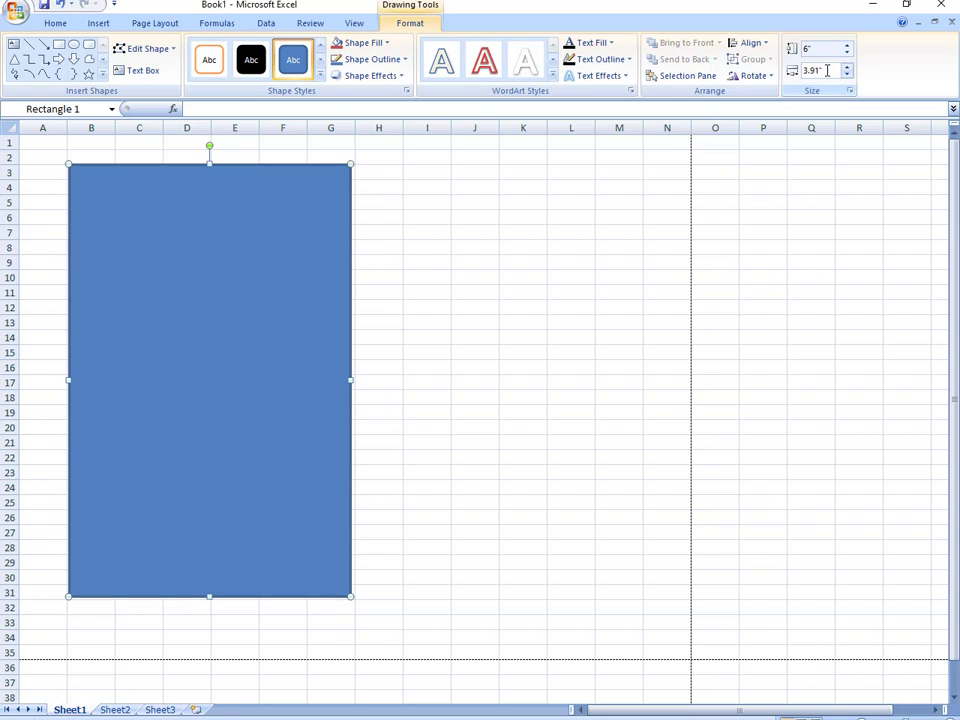
{"action": "left_click", "coordinate": [827, 72]}
{"action": "type", "text": "4"}
{"action": "key", "text": "Return"}
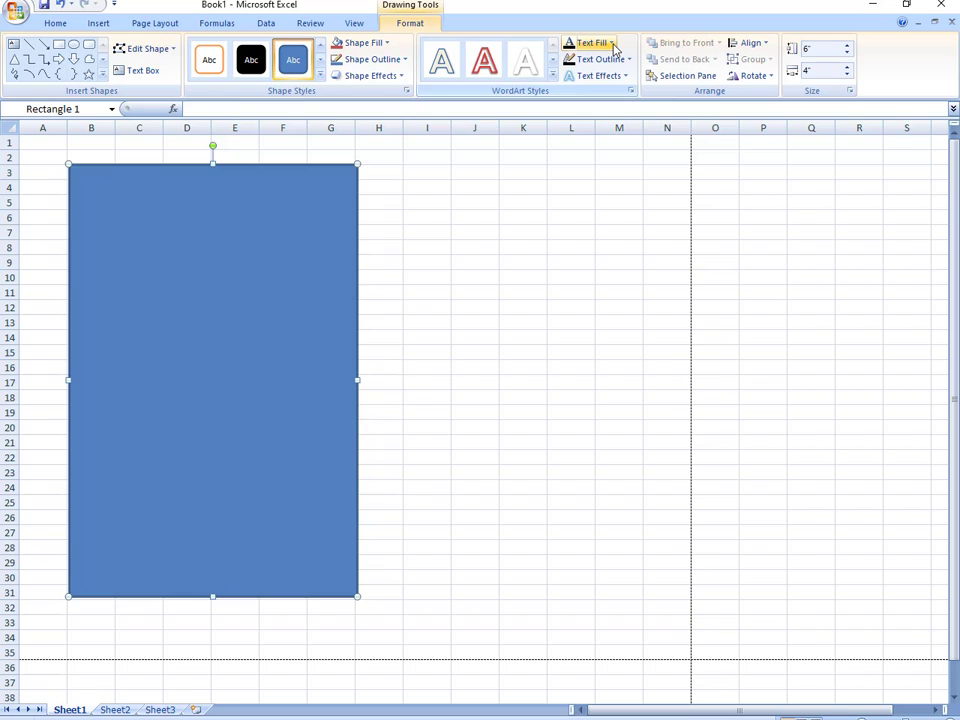
- Give the rectangle No Fill and nudge it slightly downward
{"action": "left_click", "coordinate": [386, 44]}
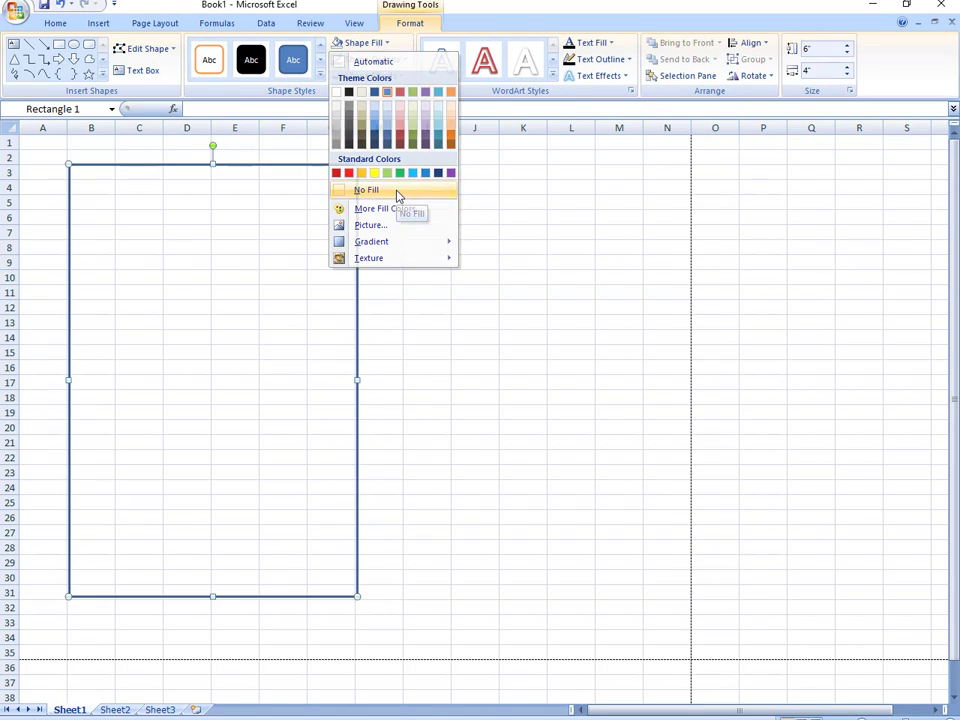
{"action": "left_click", "coordinate": [397, 191]}
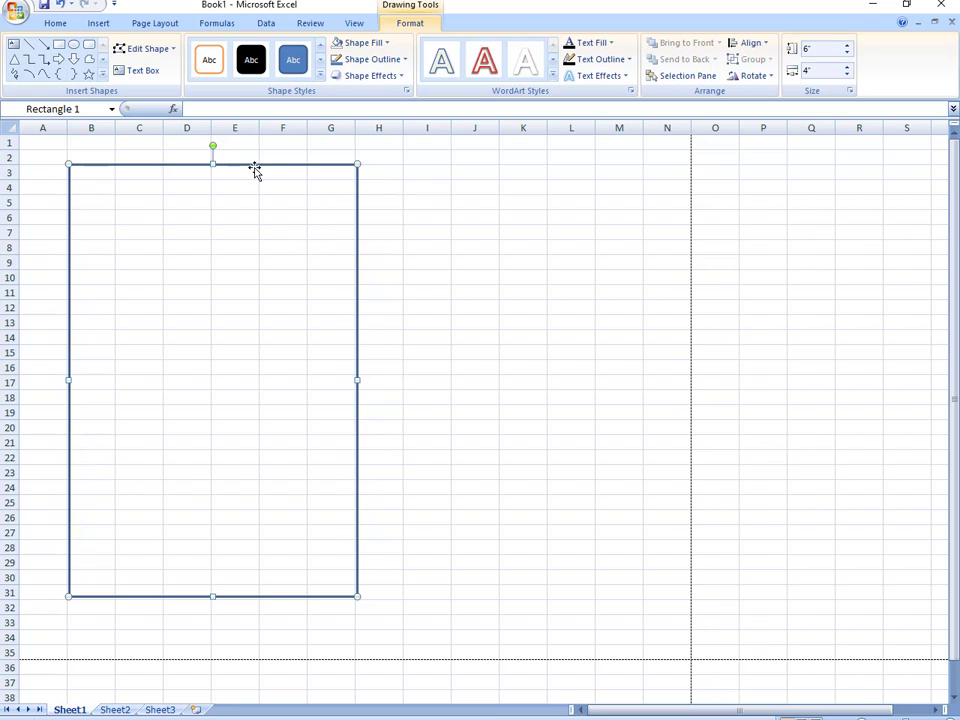
{"action": "left_click_drag", "start_coordinate": [253, 168], "coordinate": [255, 172]}
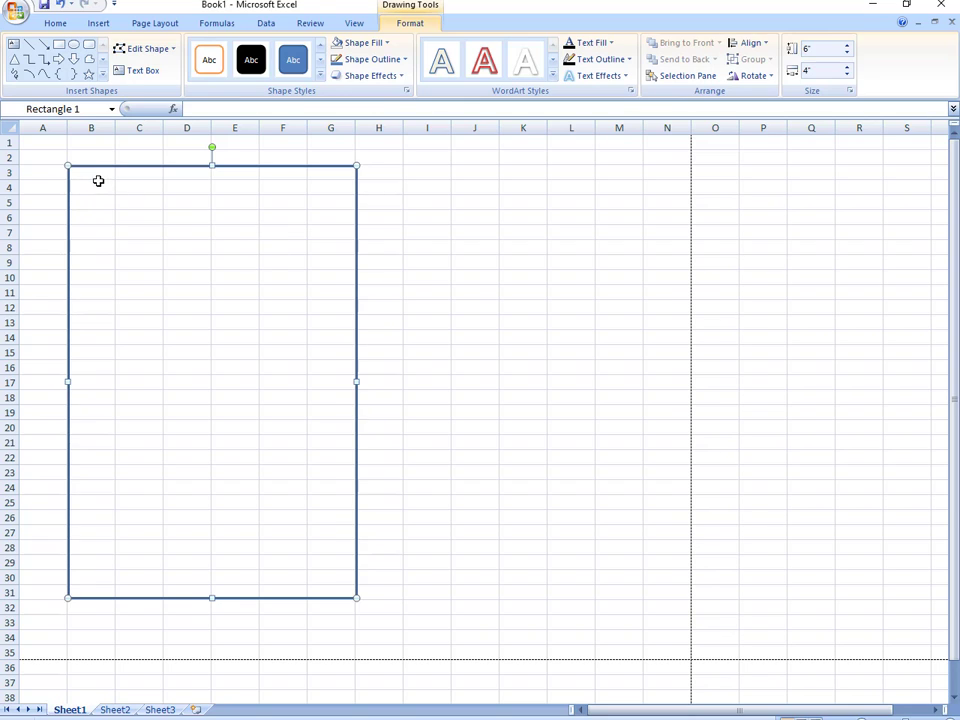
- Merge B3:C3 and enter the owner's full name
{"action": "left_click_drag", "start_coordinate": [92, 176], "coordinate": [142, 174]}
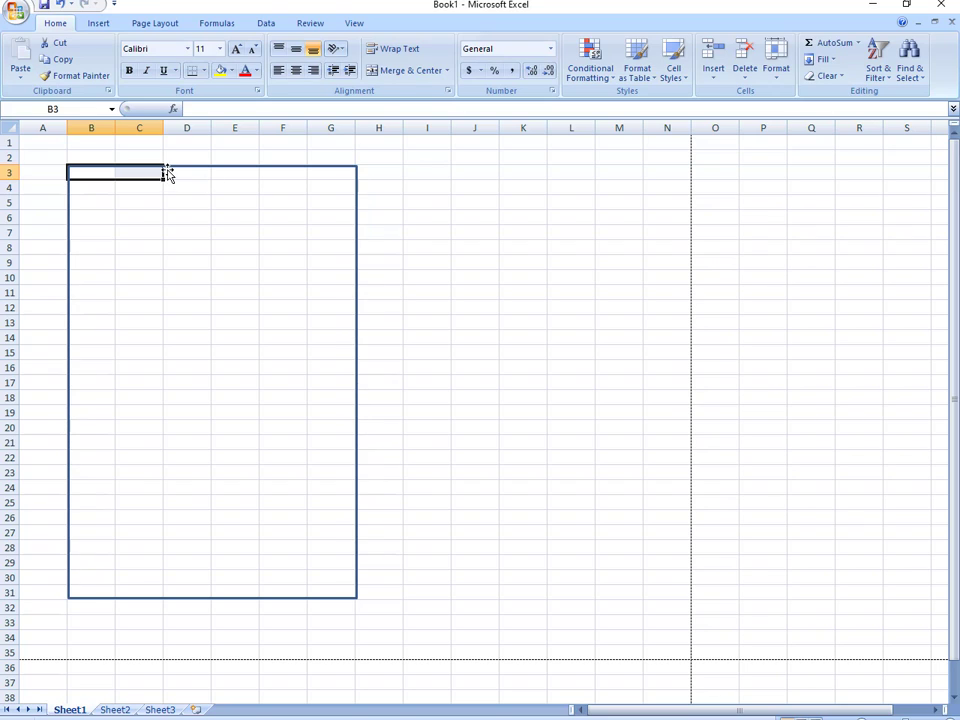
{"action": "left_click", "coordinate": [400, 72]}
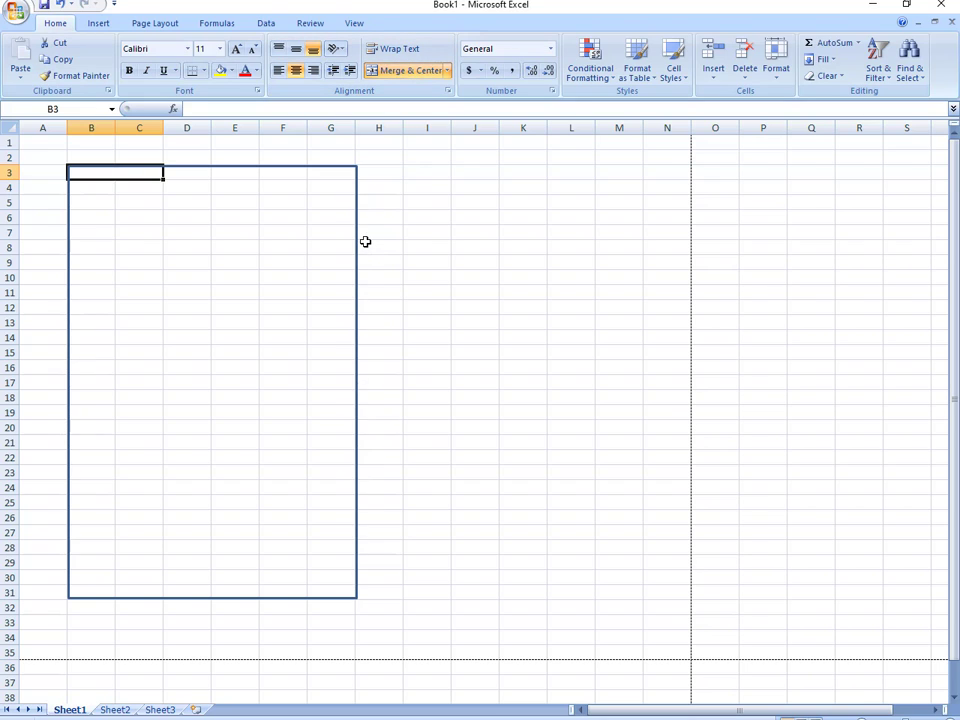
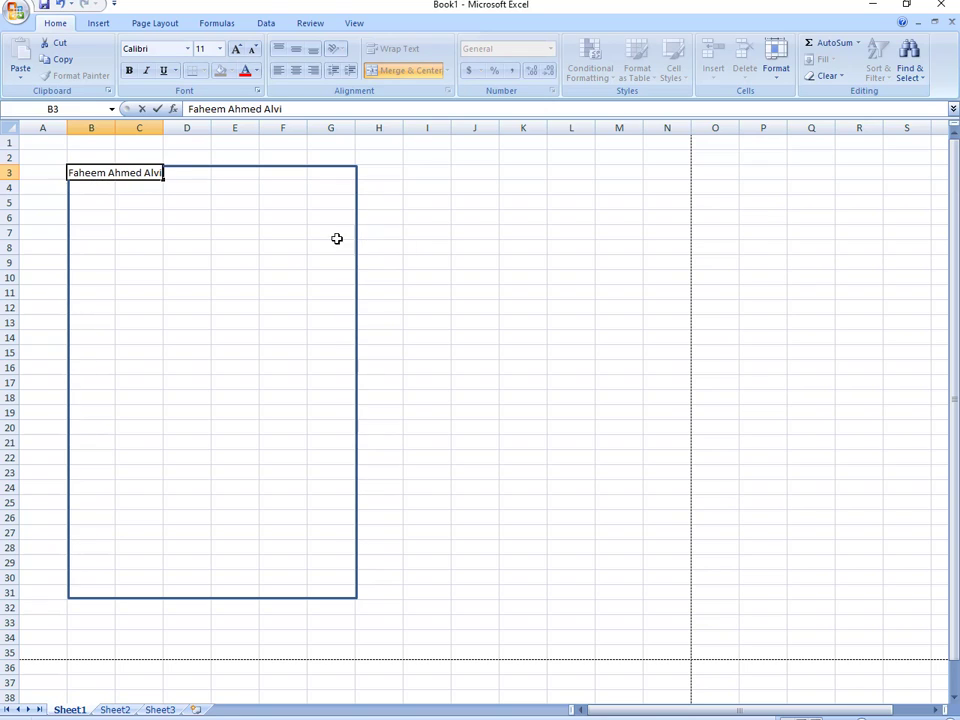
{"action": "left_click", "coordinate": [261, 262]}
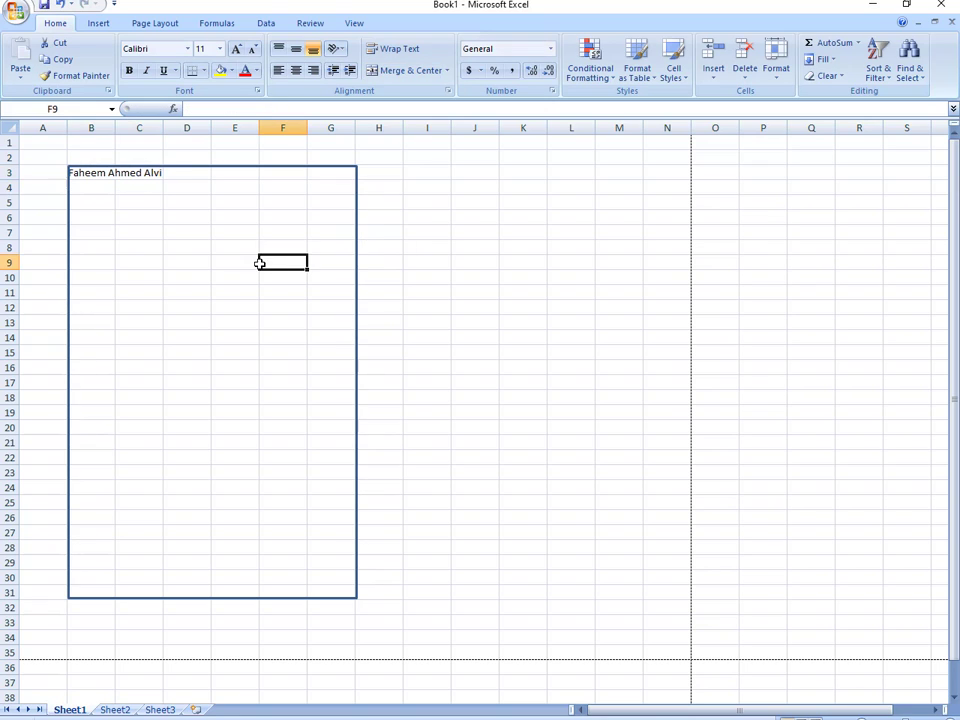
- Make the name bold at 12-point size
{"action": "left_click", "coordinate": [126, 173]}
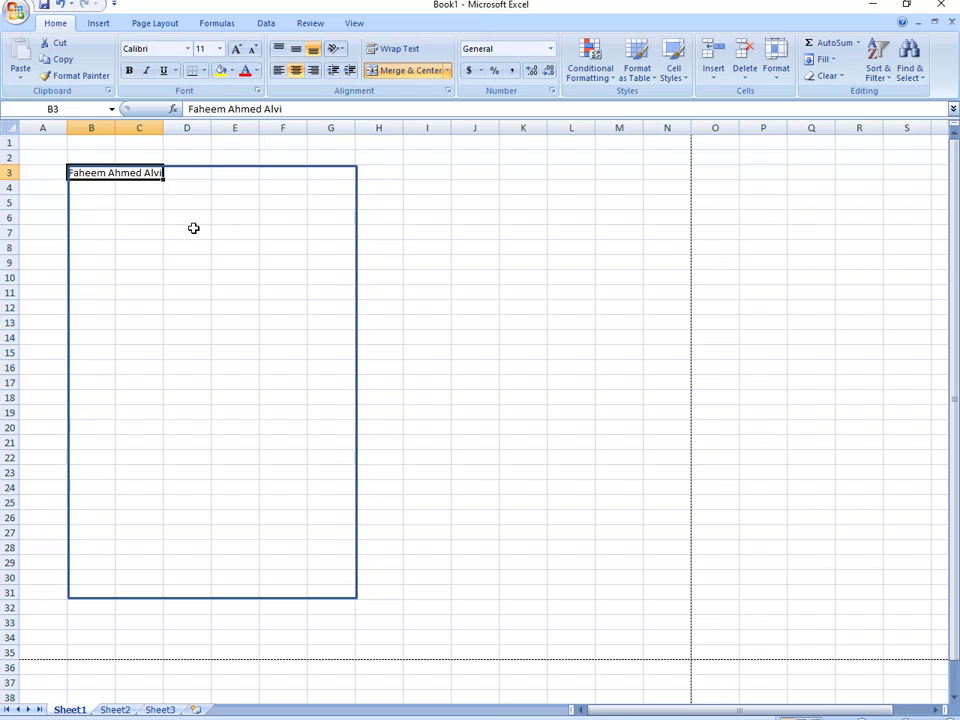
{"action": "left_click", "coordinate": [236, 50]}
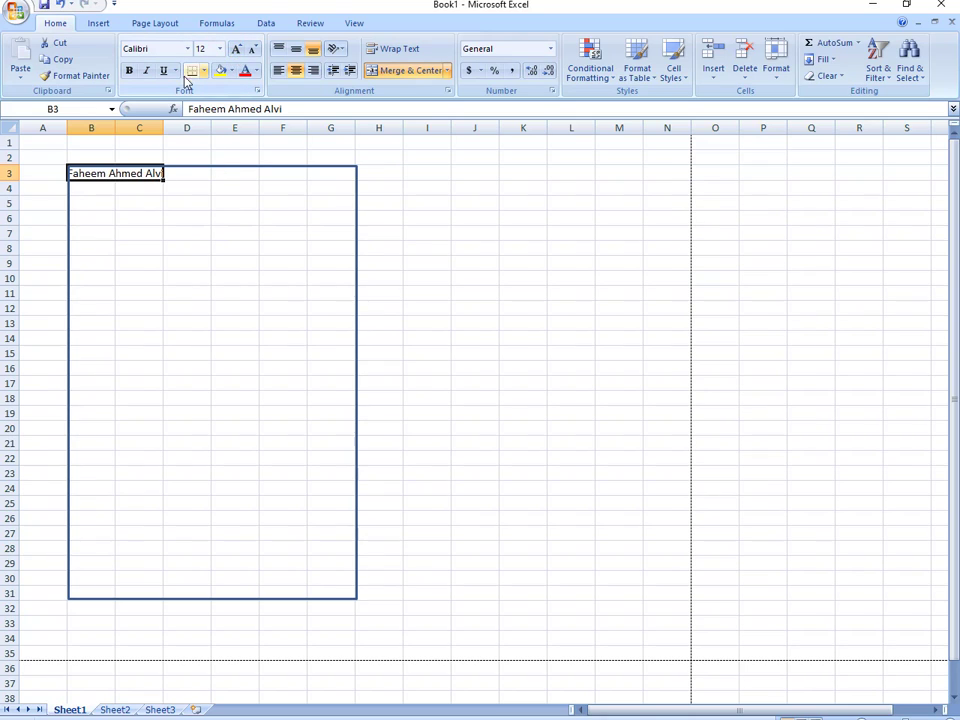
{"action": "left_click", "coordinate": [129, 71]}
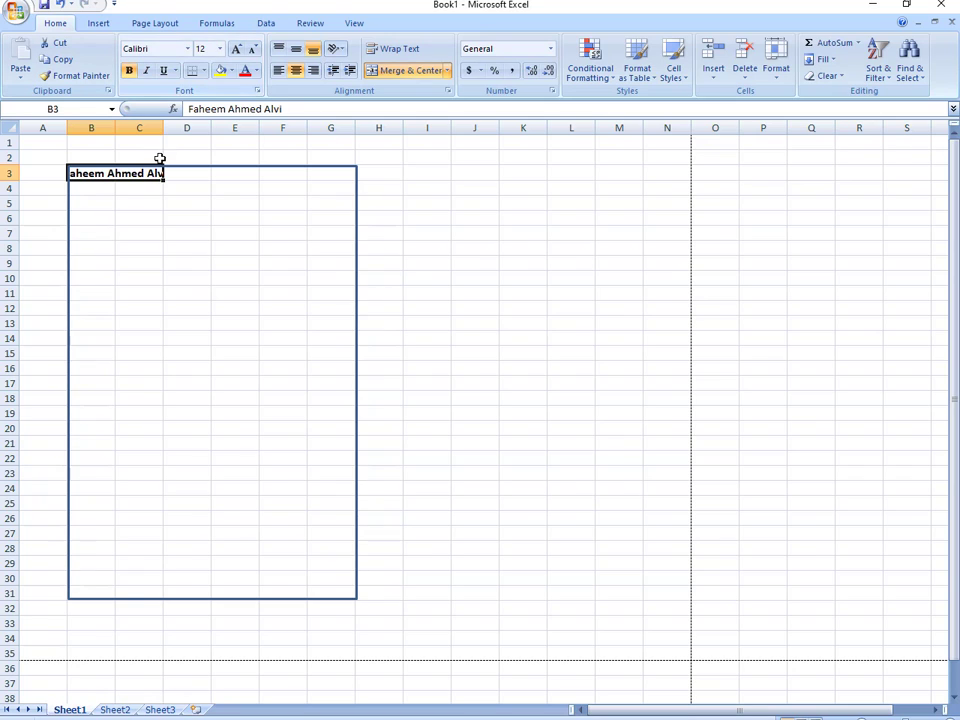
{"action": "left_click", "coordinate": [146, 202]}
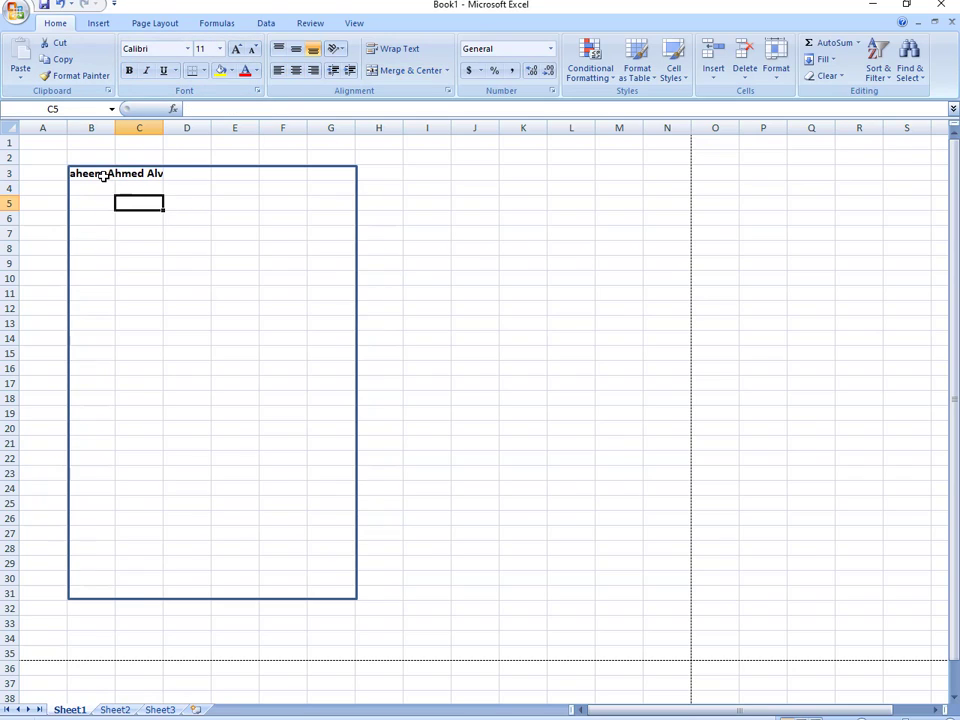
- Re-merge the name across B3:D3 and align it left and top
{"action": "left_click_drag", "start_coordinate": [101, 175], "coordinate": [172, 177]}
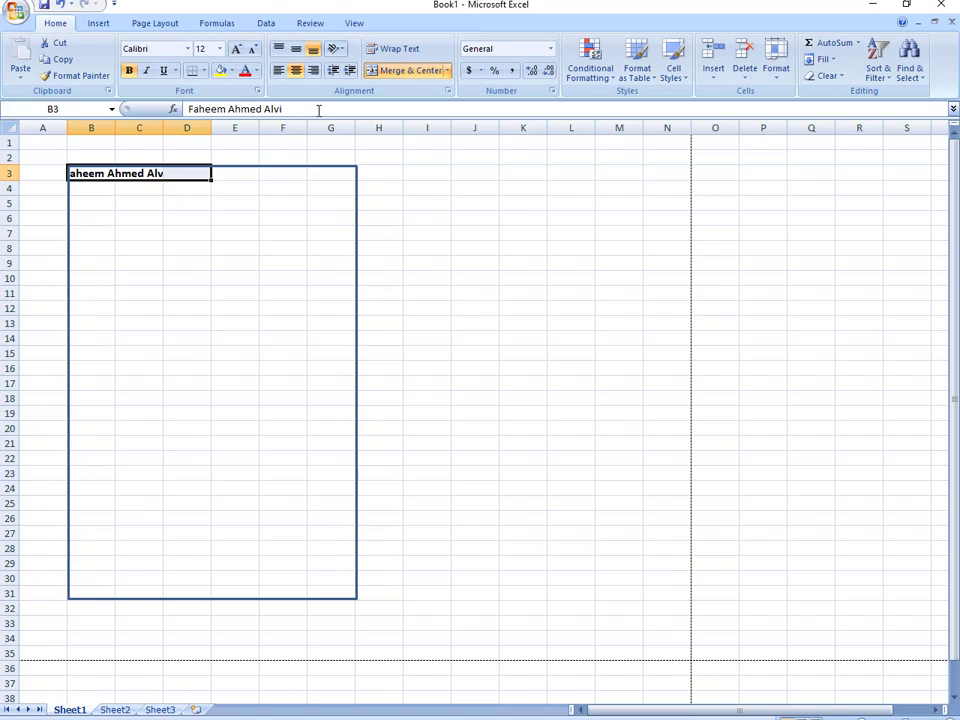
{"action": "left_click", "coordinate": [398, 72]}
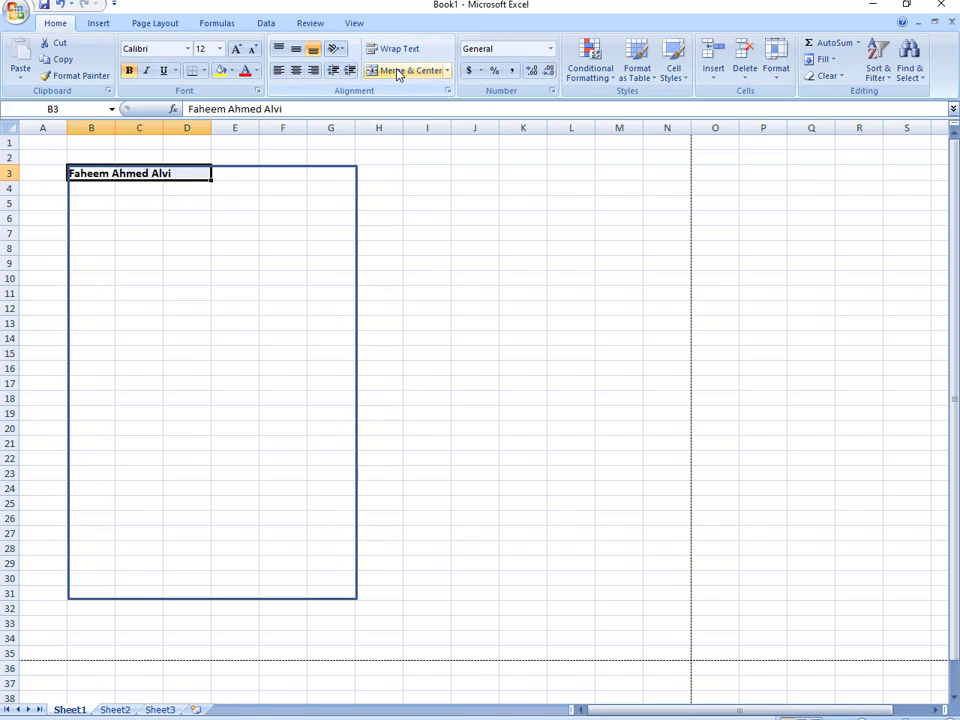
{"action": "left_click", "coordinate": [398, 72]}
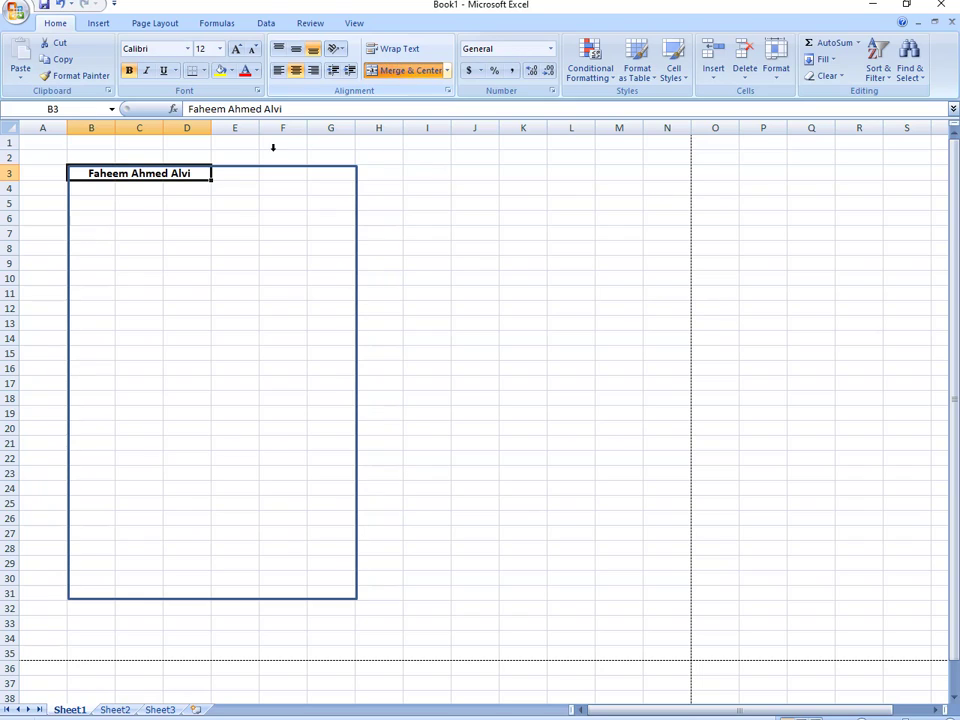
{"action": "left_click", "coordinate": [139, 234]}
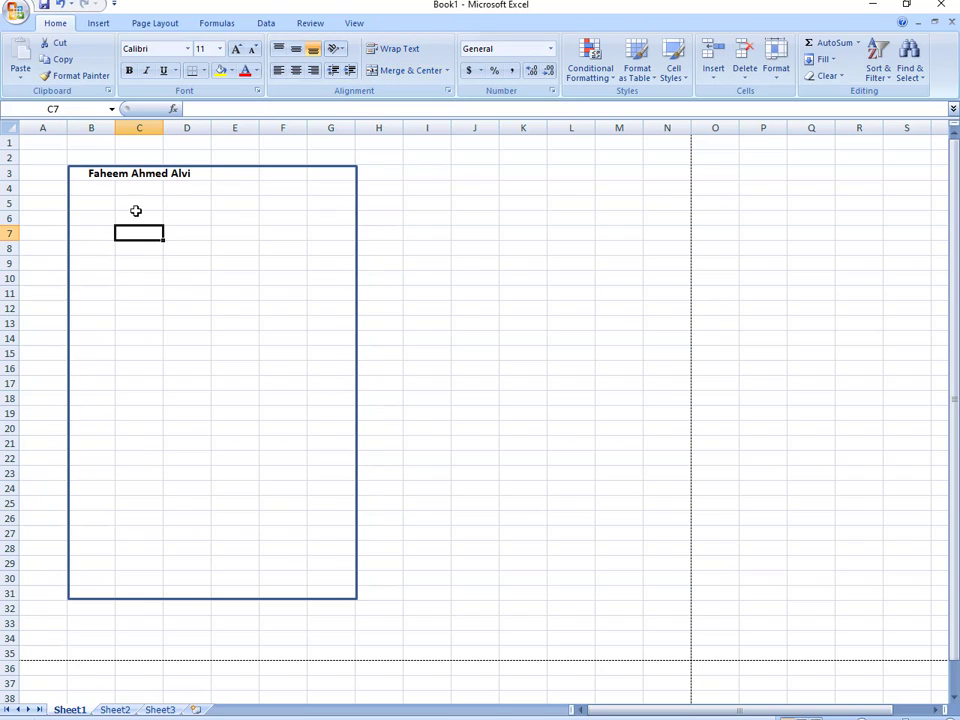
{"action": "left_click", "coordinate": [137, 174]}
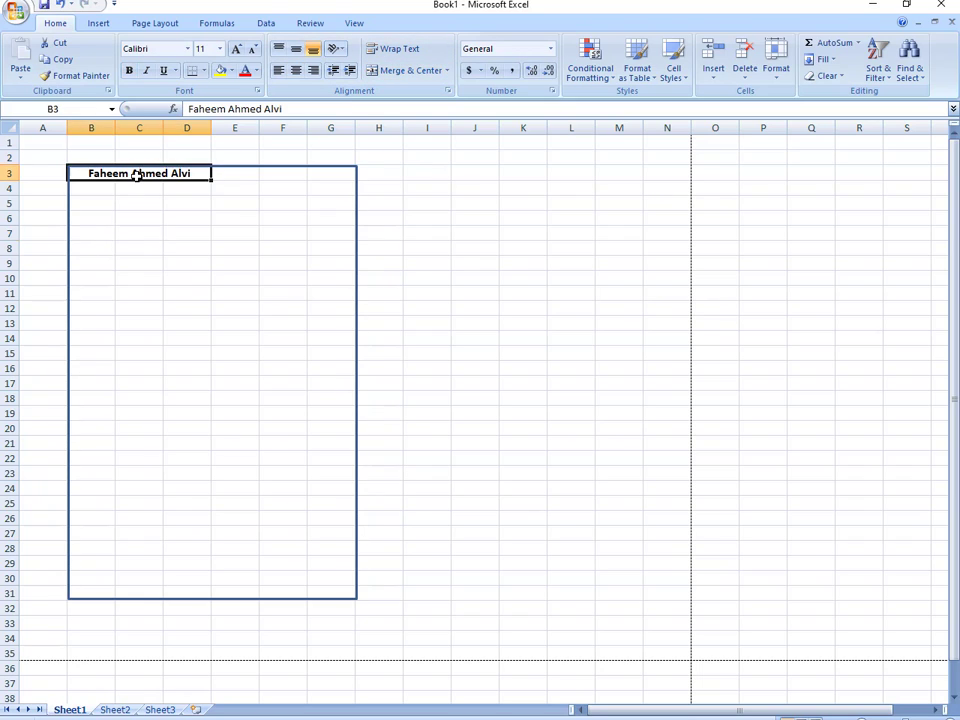
{"action": "left_click", "coordinate": [278, 72]}
{"action": "left_click", "coordinate": [277, 72]}
{"action": "left_click", "coordinate": [278, 50]}
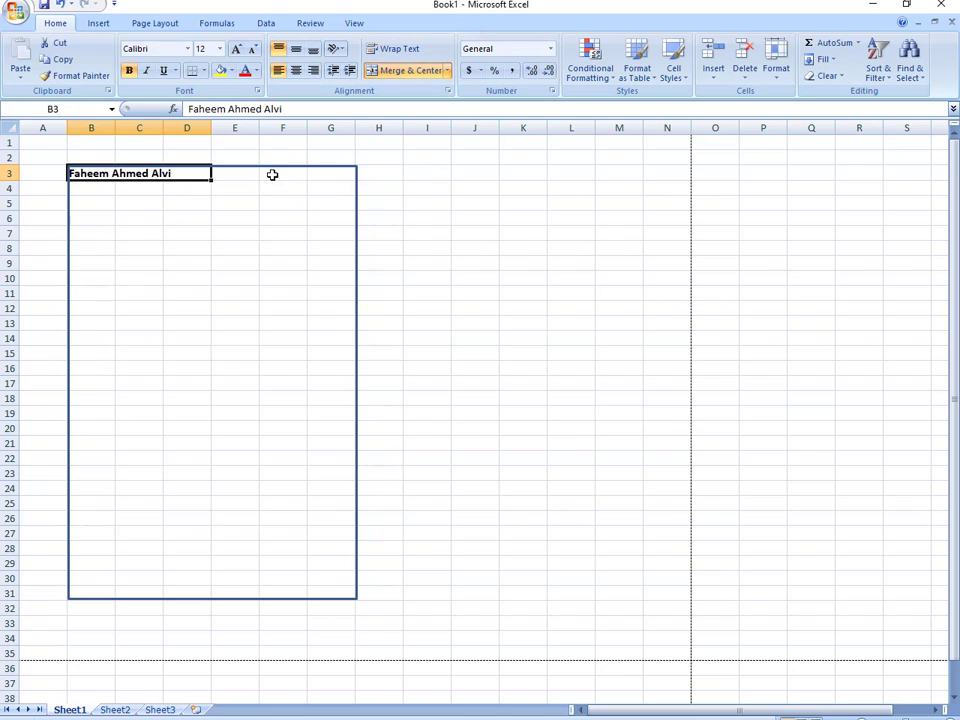
{"action": "left_click_drag", "start_coordinate": [272, 174], "coordinate": [322, 178]}
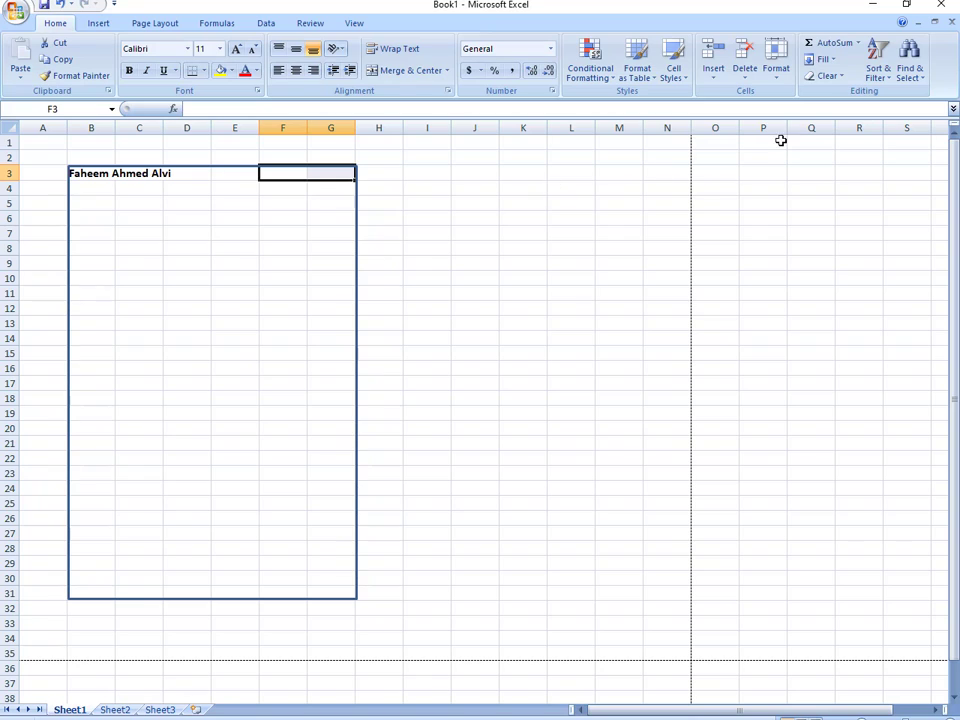
- Merge F3:G3 and enter the owner's mobile number with a 'Mob.' prefix
{"action": "left_click", "coordinate": [406, 74]}
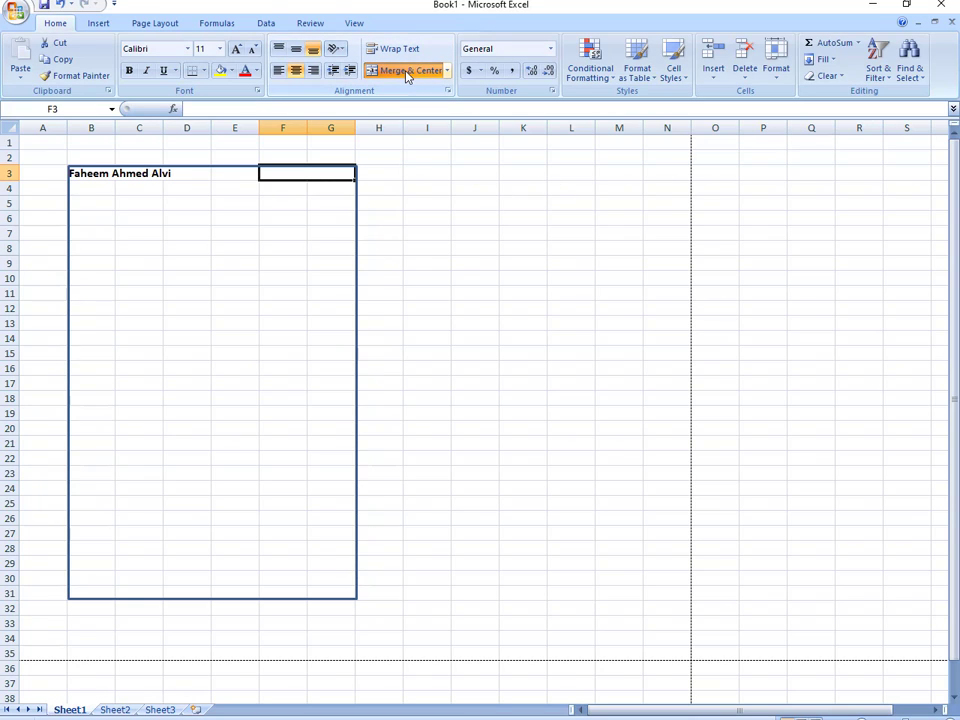
{"action": "type", "text": "NM"}
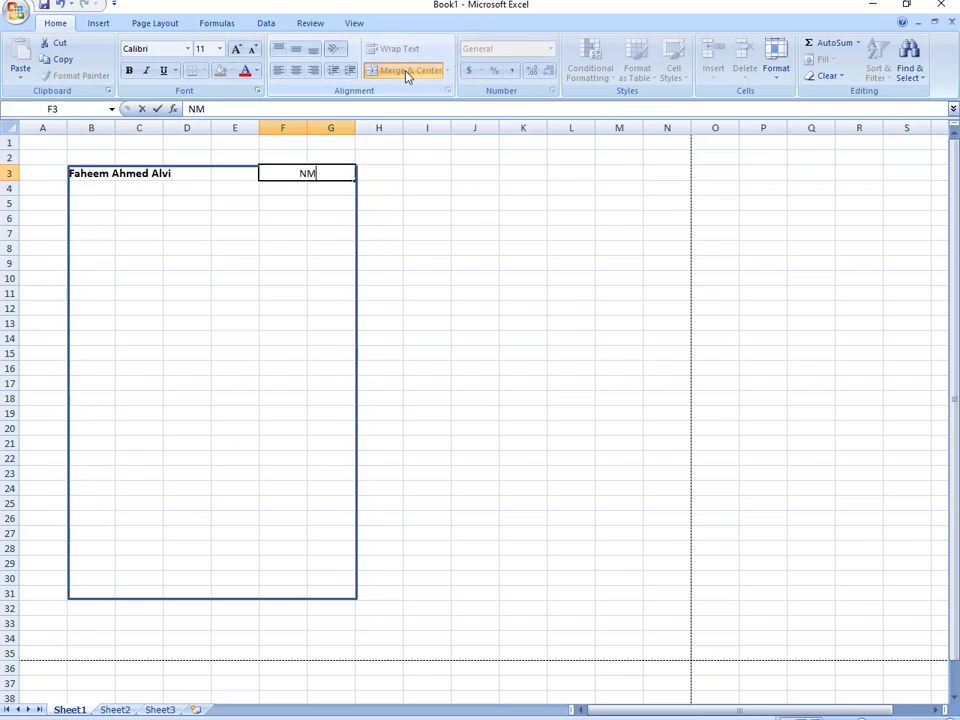
{"action": "key", "text": "BackSpace"}
{"action": "key", "text": "BackSpace"}
{"action": "type", "text": "Mo."}
{"action": "key", "text": "BackSpace"}
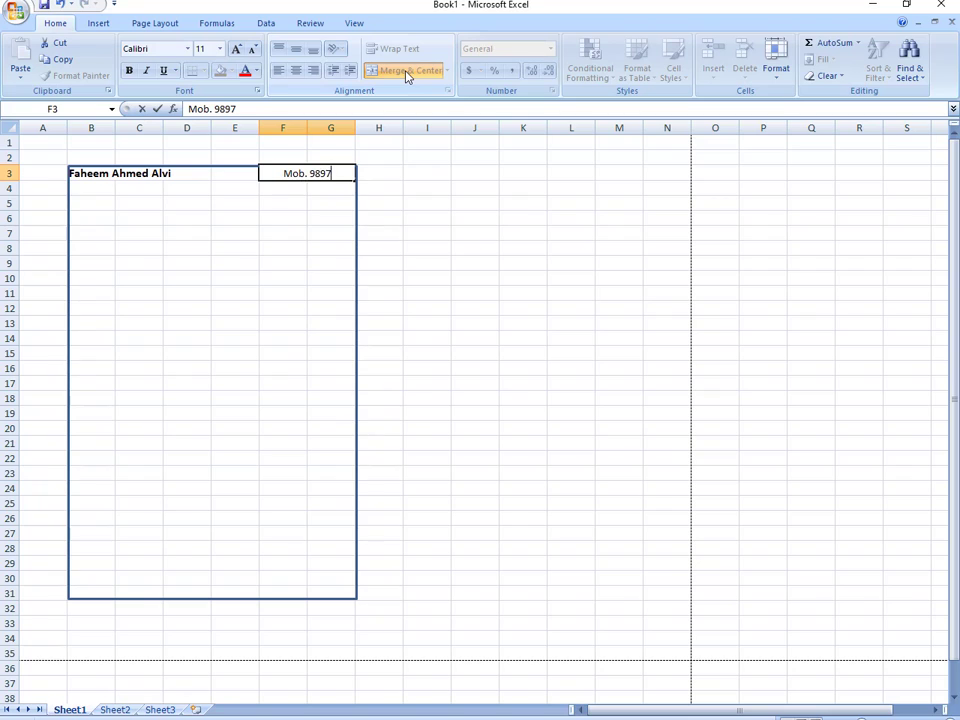
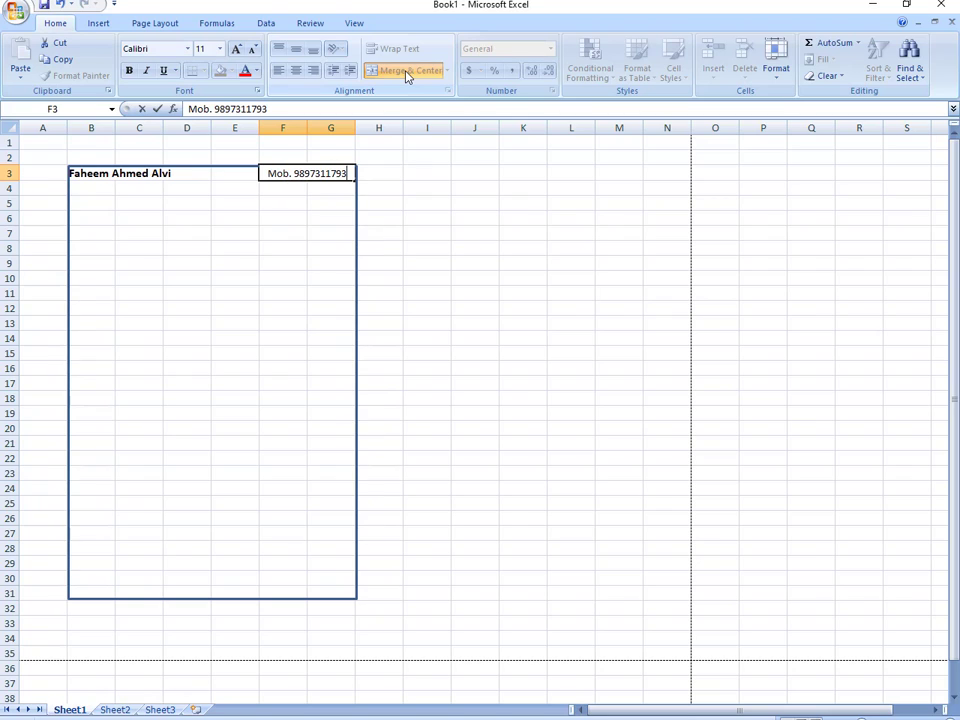
{"action": "left_click", "coordinate": [302, 204]}
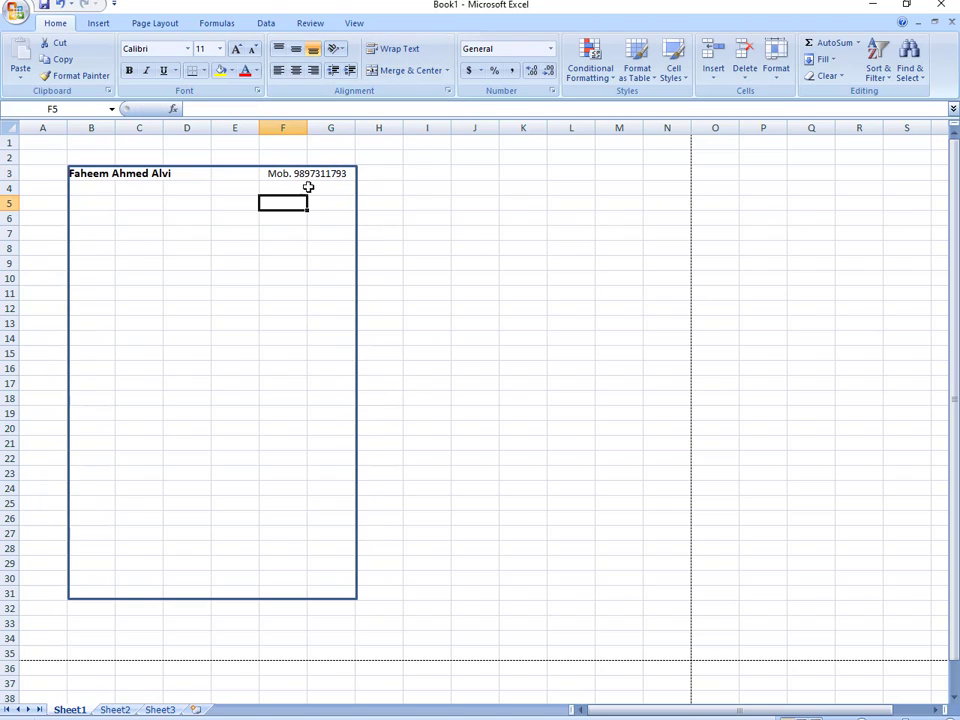
- Set the mobile number cell's font size to 10
{"action": "left_click", "coordinate": [303, 175]}
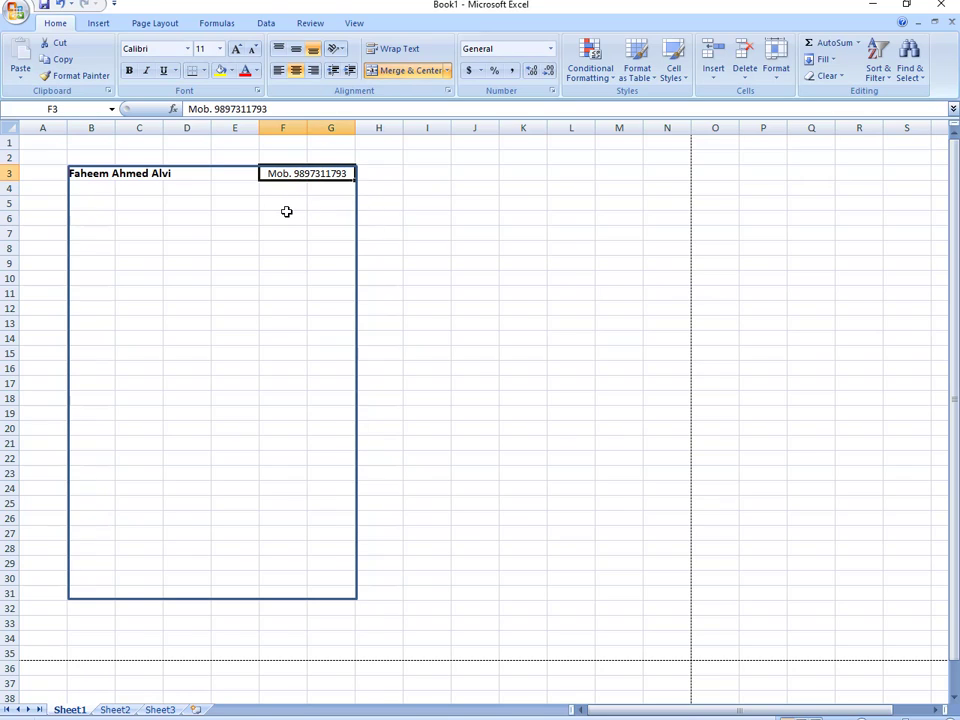
{"action": "left_click", "coordinate": [206, 51]}
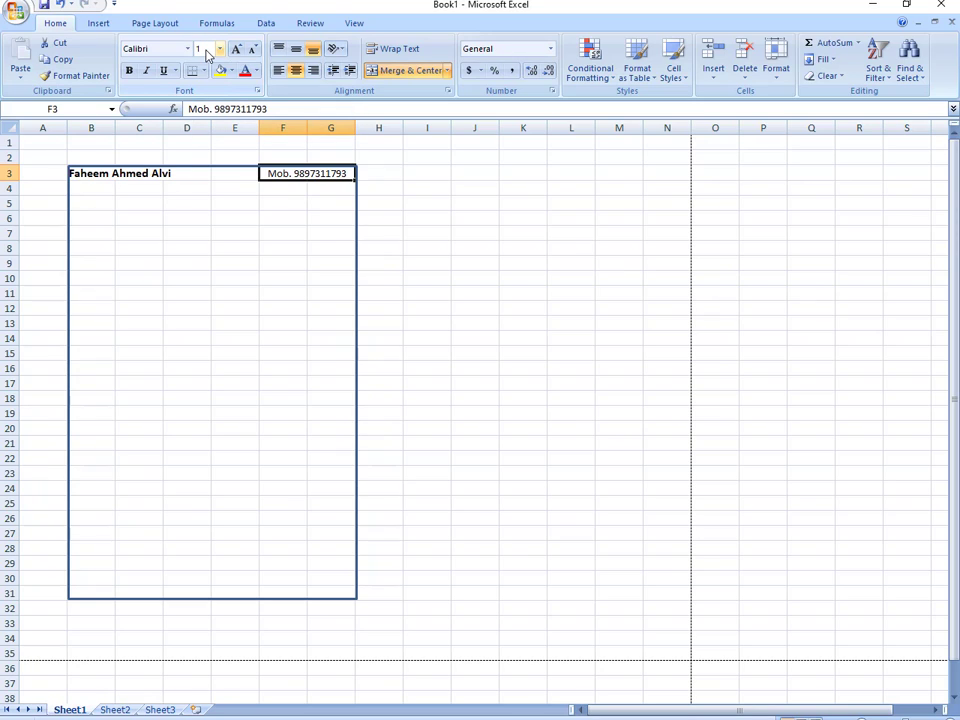
{"action": "type", "text": "10"}
{"action": "key", "text": "Return"}
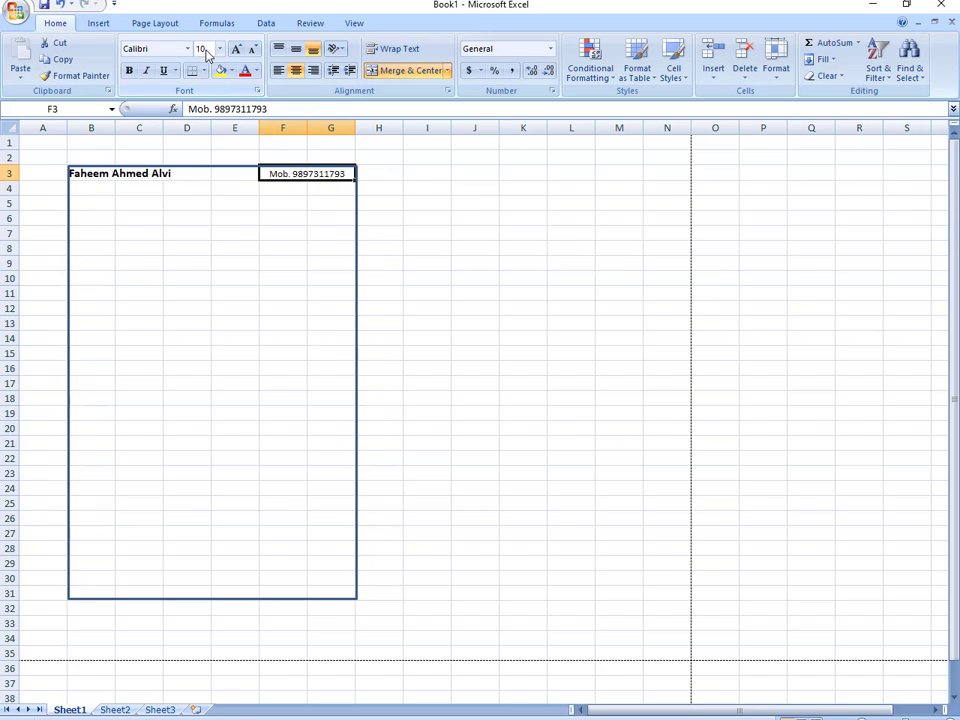
{"action": "left_click", "coordinate": [206, 281]}
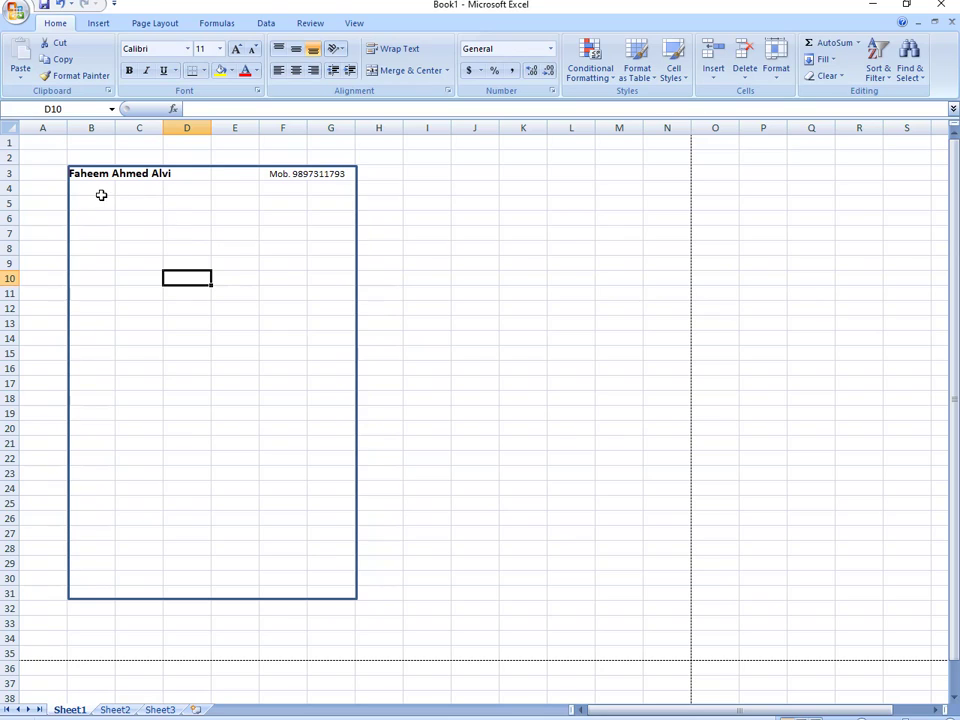
{"action": "left_click_drag", "start_coordinate": [98, 191], "coordinate": [319, 200]}
{"action": "left_click_drag", "start_coordinate": [100, 190], "coordinate": [314, 211]}
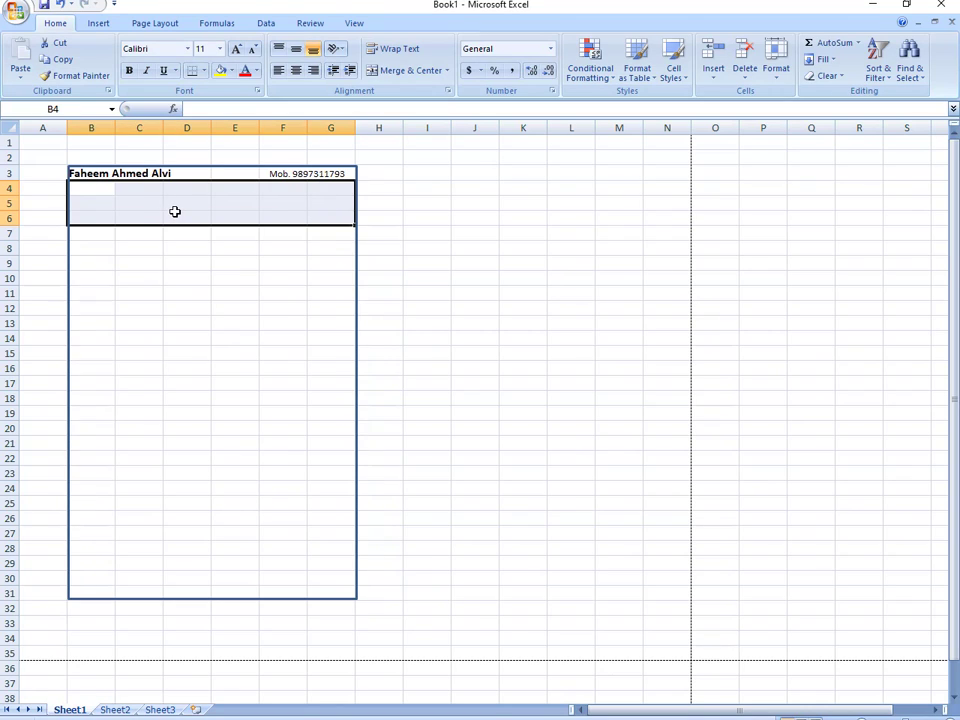
- Merge B4:G6 and type the title PARAMOUNT
{"action": "left_click", "coordinate": [408, 80]}
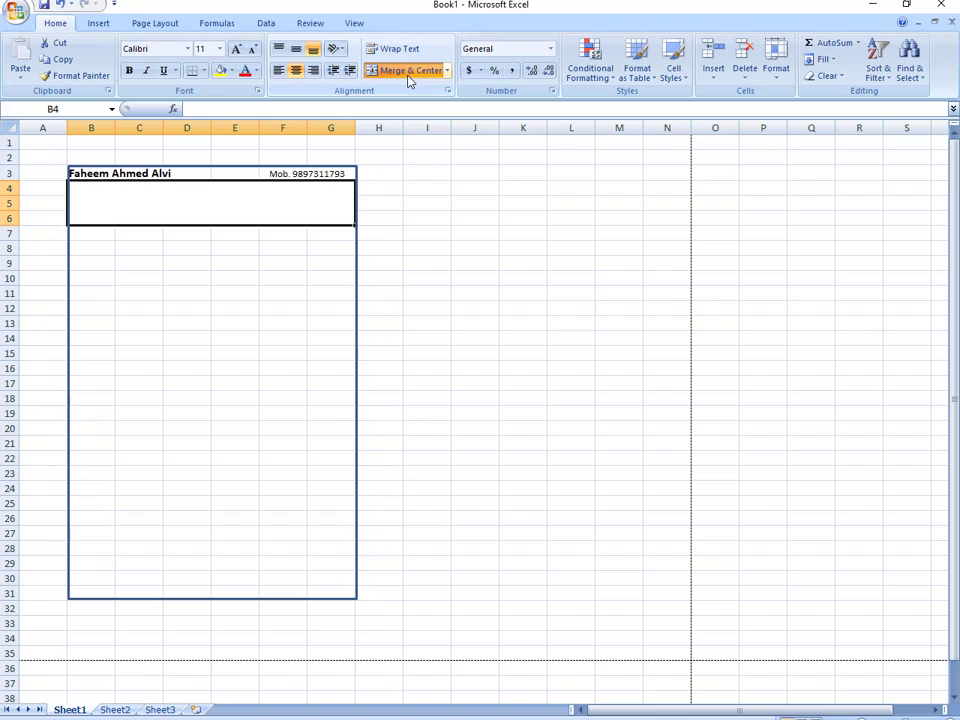
{"action": "type", "text": "P"}
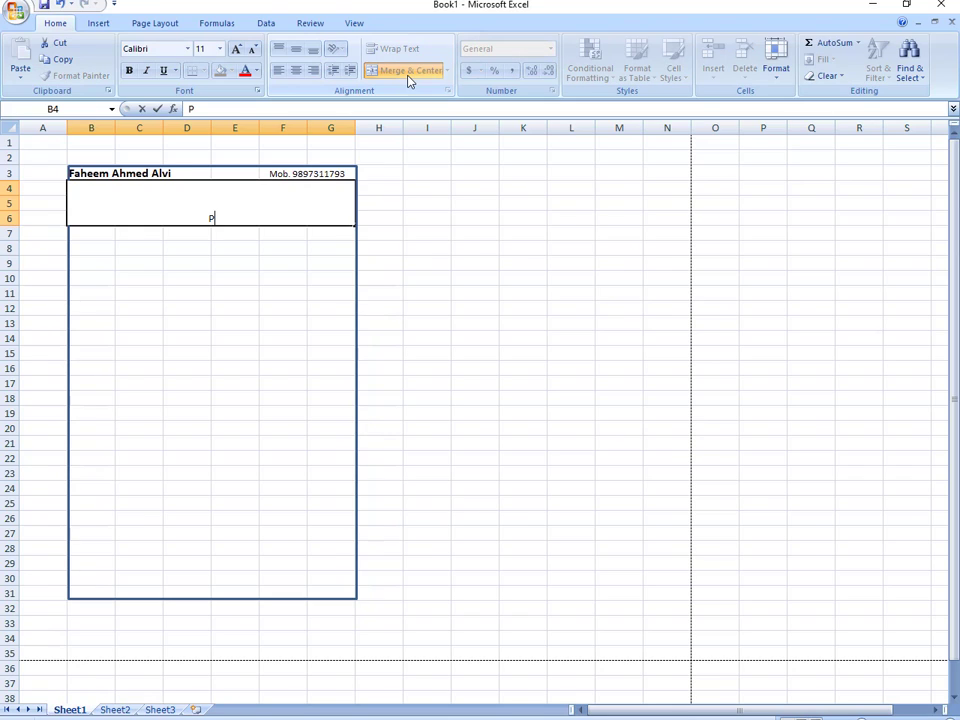
{"action": "type", "text": "PARAMOUNT"}
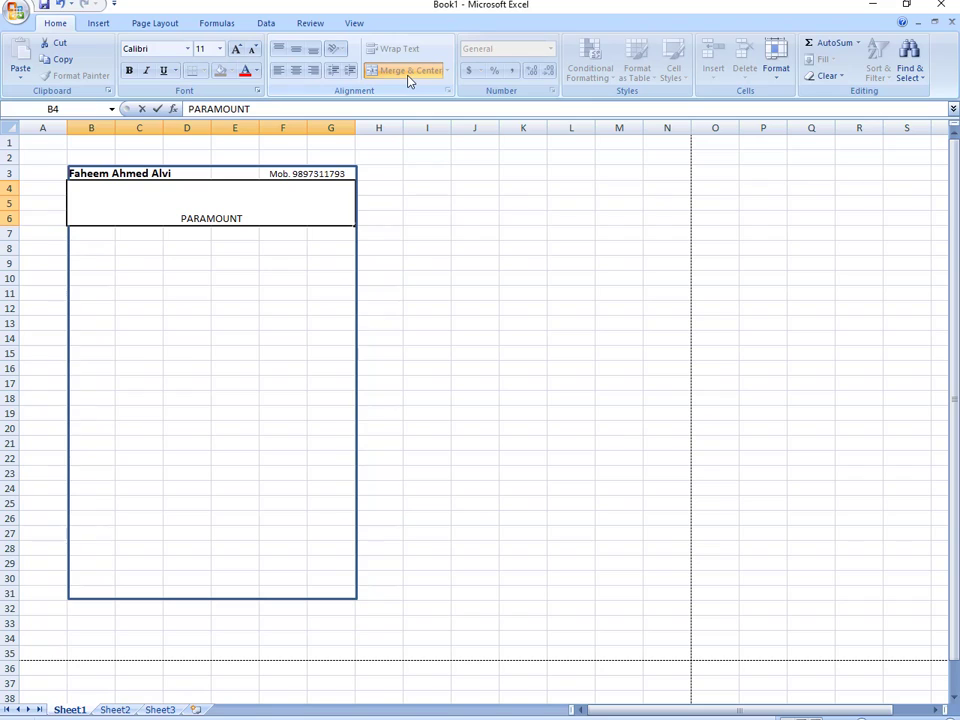
{"action": "left_click", "coordinate": [319, 274]}
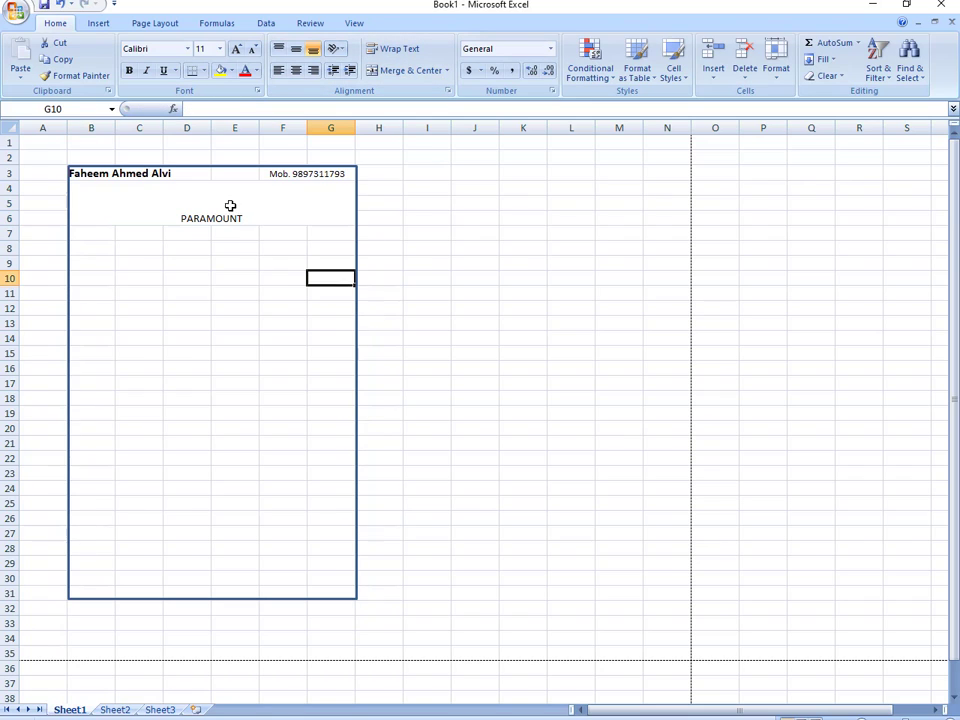
- Make PARAMOUNT bold, middle-aligned, and enlarged to 48 point
{"action": "left_click", "coordinate": [230, 204]}
{"action": "left_click", "coordinate": [296, 48]}
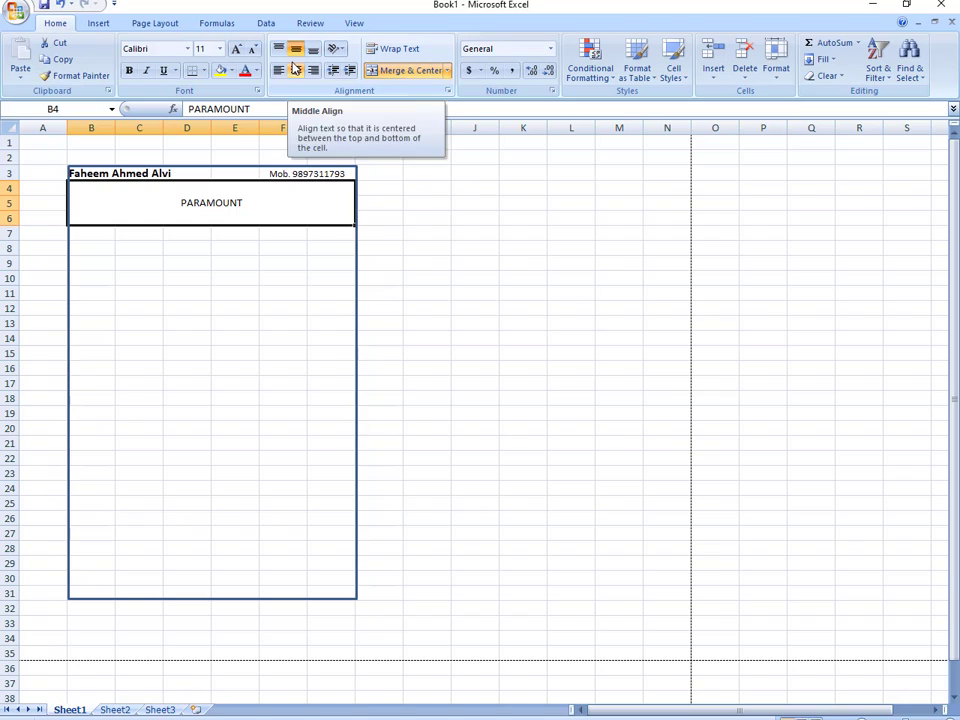
{"action": "left_click", "coordinate": [128, 70]}
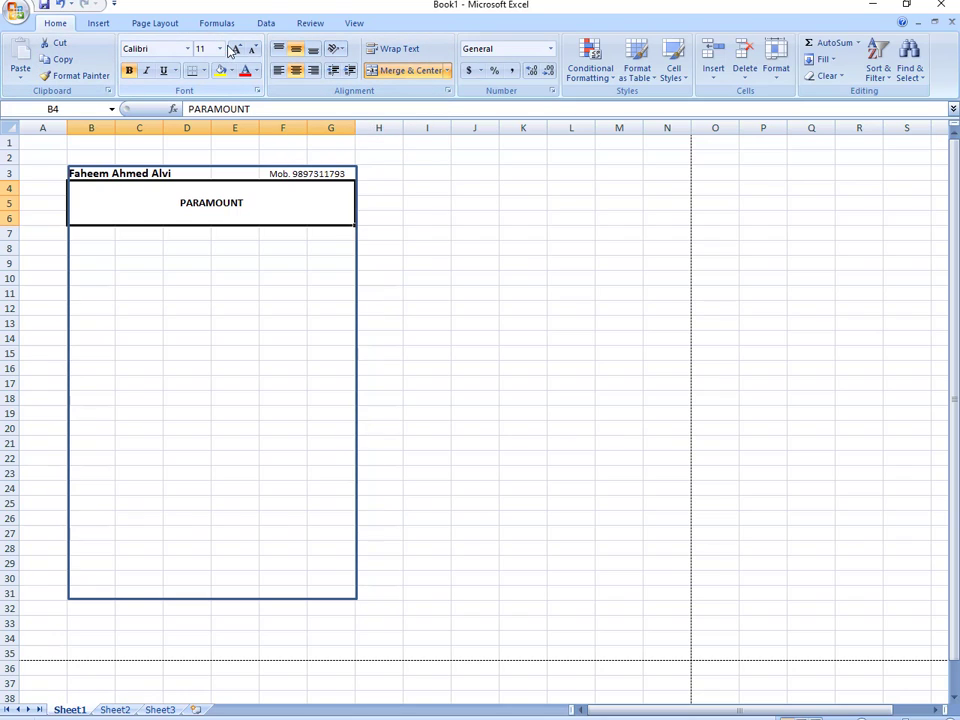
{"action": "left_click", "coordinate": [236, 50]}
{"action": "left_click", "coordinate": [236, 50]}
{"action": "left_click", "coordinate": [236, 50]}
{"action": "left_click", "coordinate": [236, 50]}
{"action": "left_click", "coordinate": [236, 50]}
{"action": "left_click", "coordinate": [236, 50]}
{"action": "left_click", "coordinate": [236, 50]}
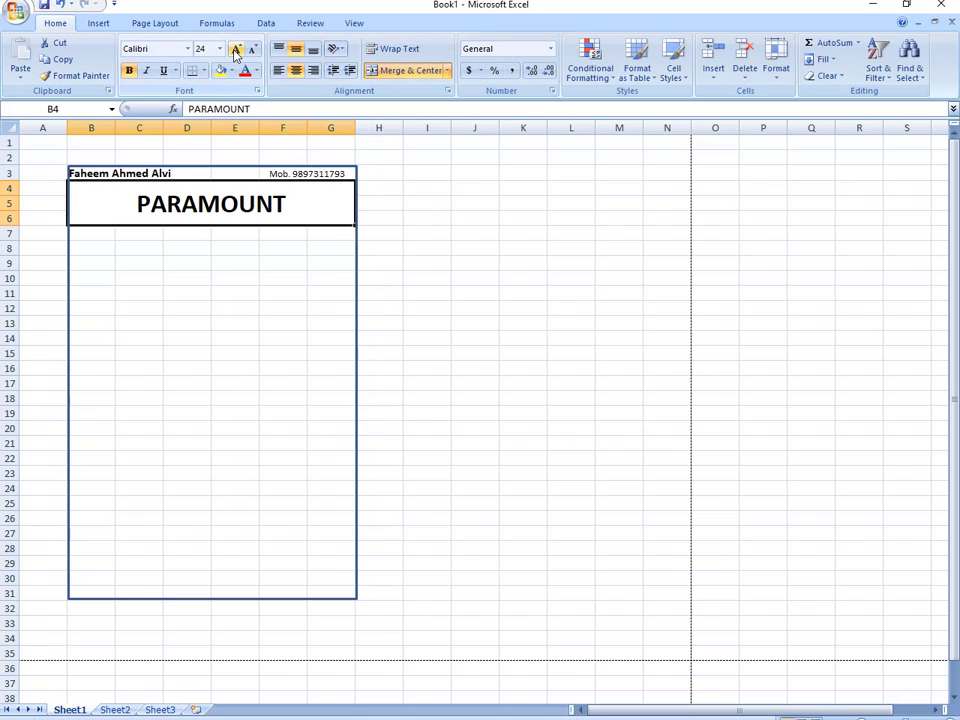
{"action": "left_click", "coordinate": [236, 50]}
{"action": "left_click", "coordinate": [236, 50]}
{"action": "left_click", "coordinate": [236, 50]}
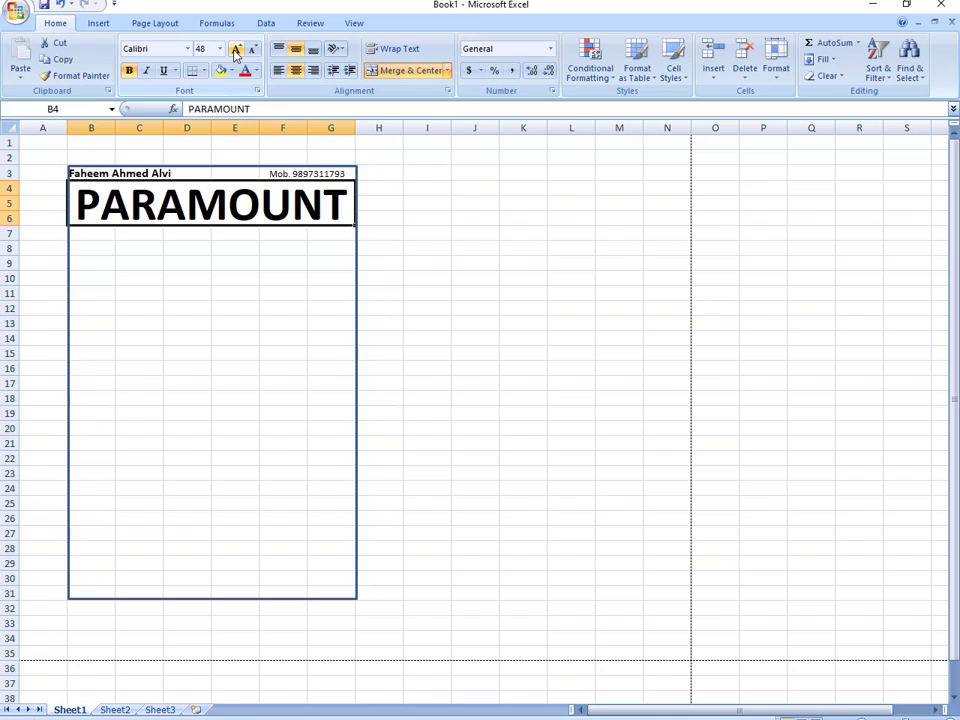
{"action": "left_click", "coordinate": [197, 249]}
{"action": "left_click_drag", "start_coordinate": [102, 235], "coordinate": [340, 230]}
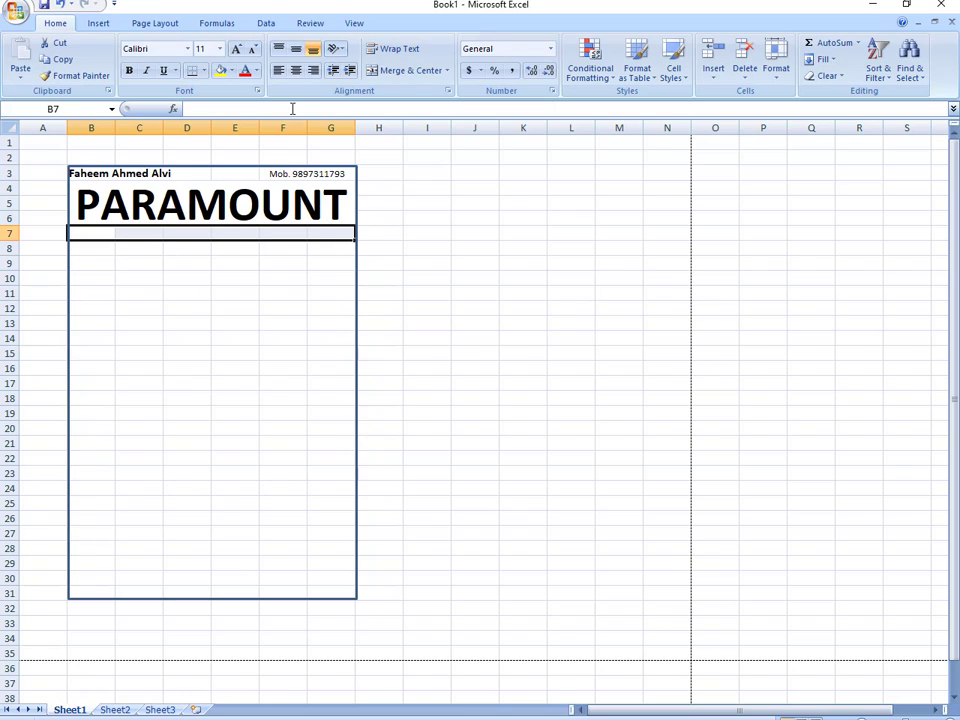
- Merge and centre B7:G7 and type COMPUTER TRAINING INSTITUTE
{"action": "left_click", "coordinate": [295, 48]}
{"action": "left_click", "coordinate": [295, 70]}
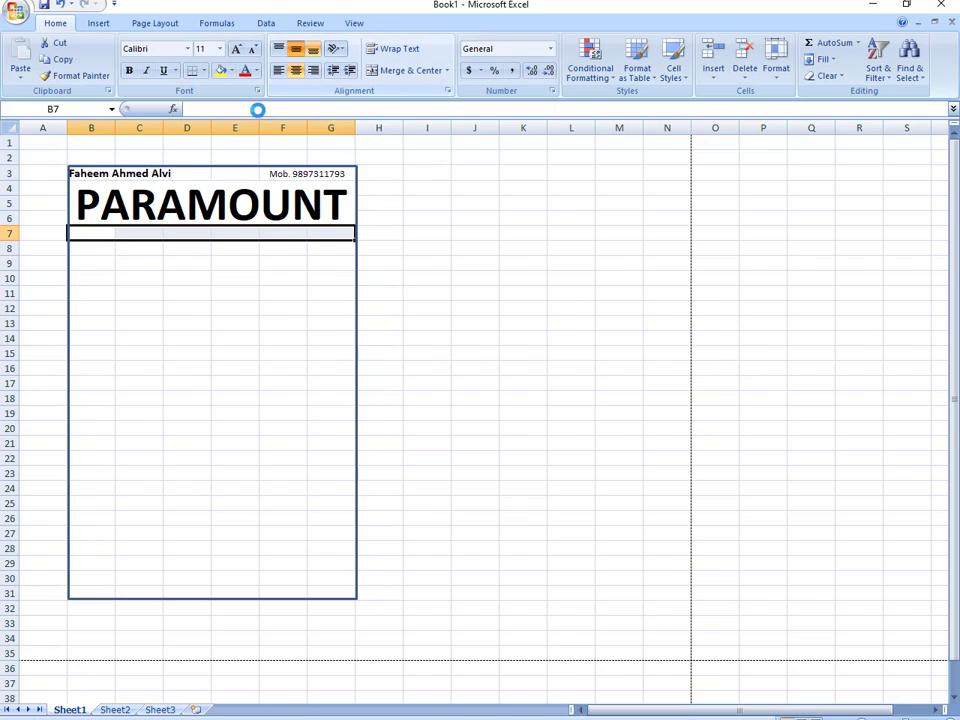
{"action": "left_click", "coordinate": [395, 70]}
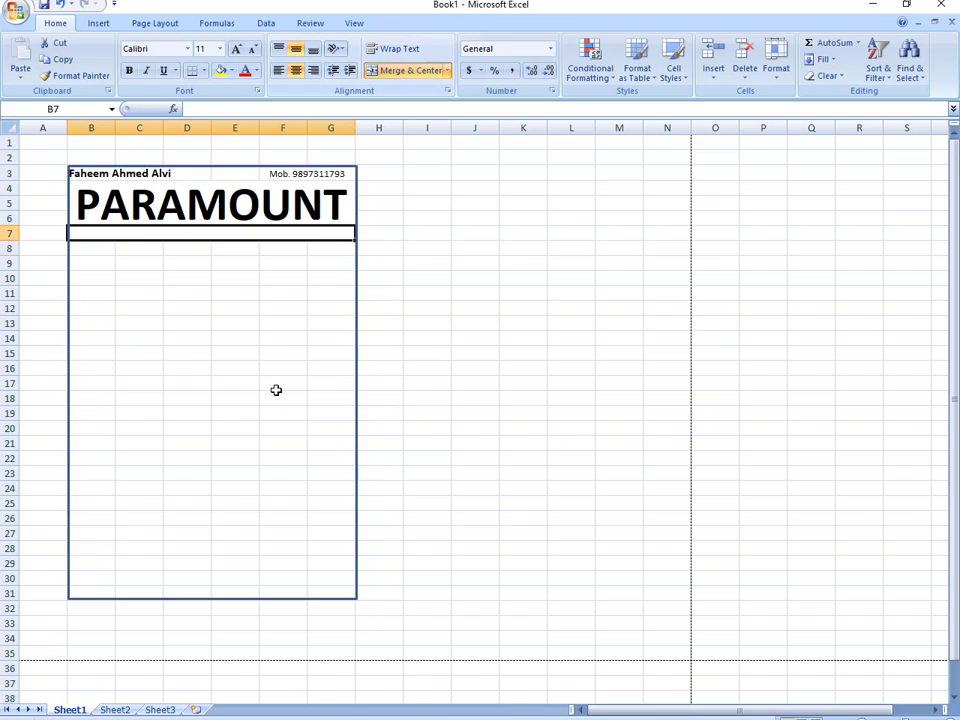
{"action": "type", "text": "C"}
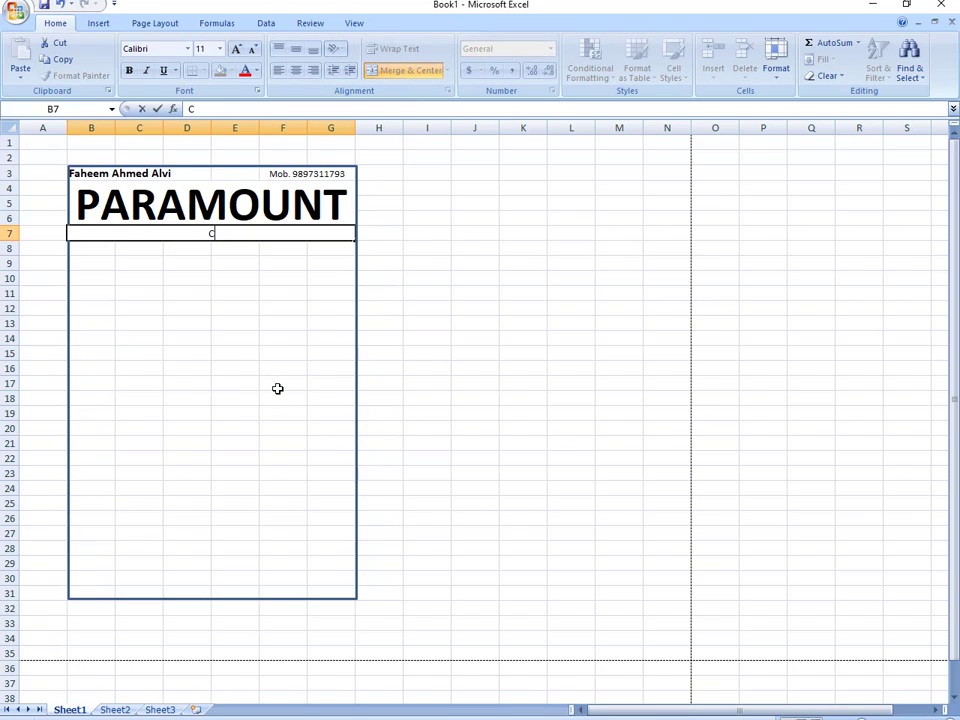
{"action": "type", "text": "OMPUTER TR"}
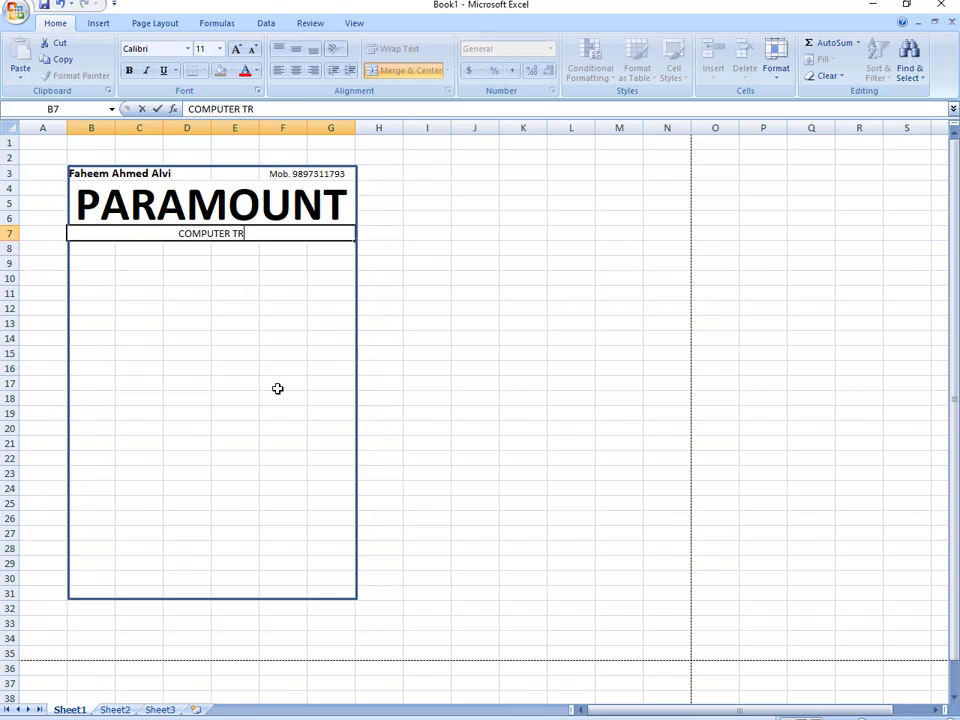
{"action": "type", "text": "AINING INSTITUTE"}
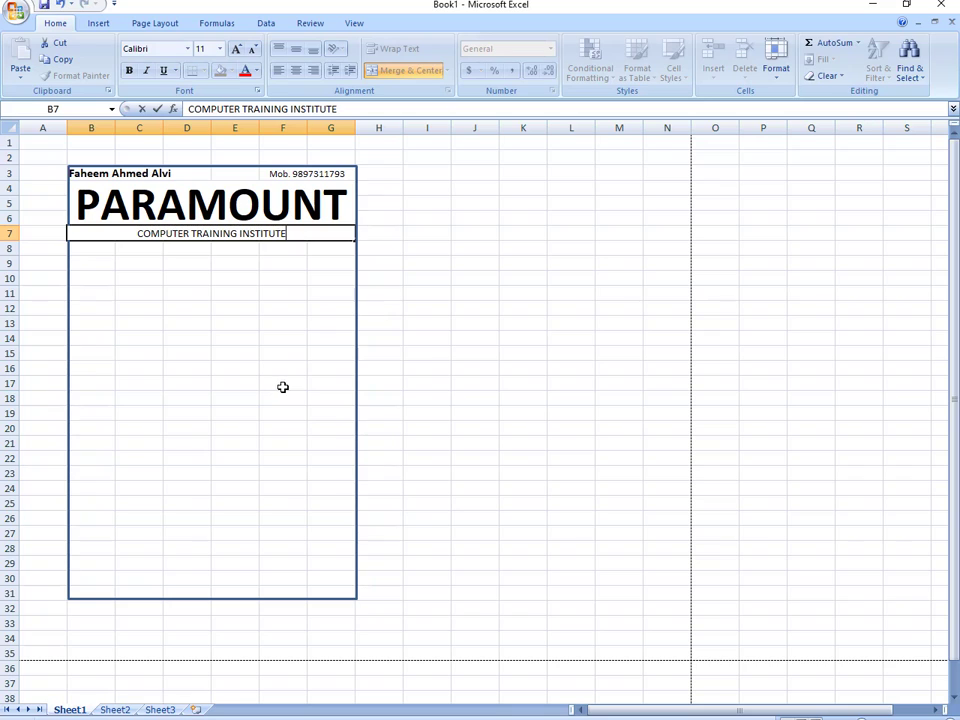
{"action": "left_click", "coordinate": [283, 387]}
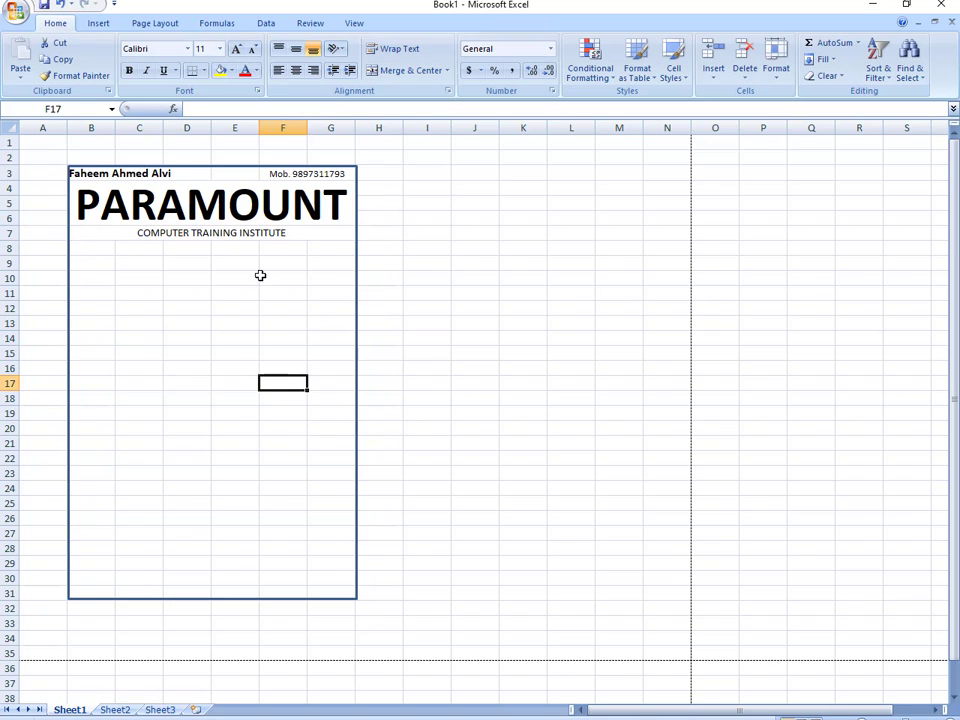
- Enlarge the subtitle to 18 point and make it bold
{"action": "left_click", "coordinate": [249, 231]}
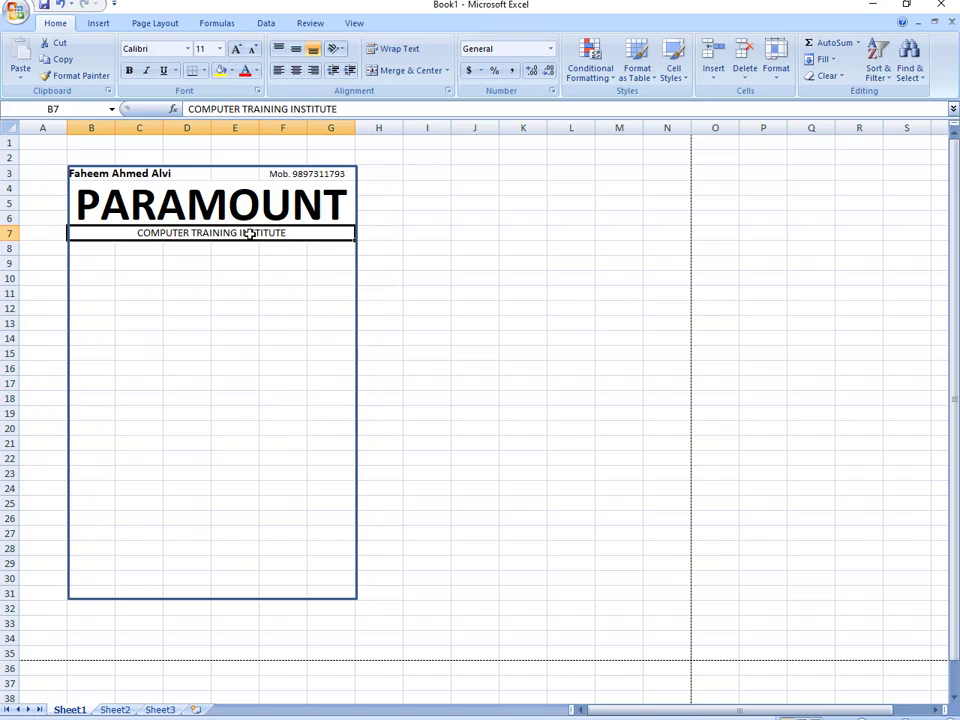
{"action": "left_click", "coordinate": [236, 51]}
{"action": "left_click", "coordinate": [236, 51]}
{"action": "left_click", "coordinate": [236, 51]}
{"action": "left_click", "coordinate": [236, 51]}
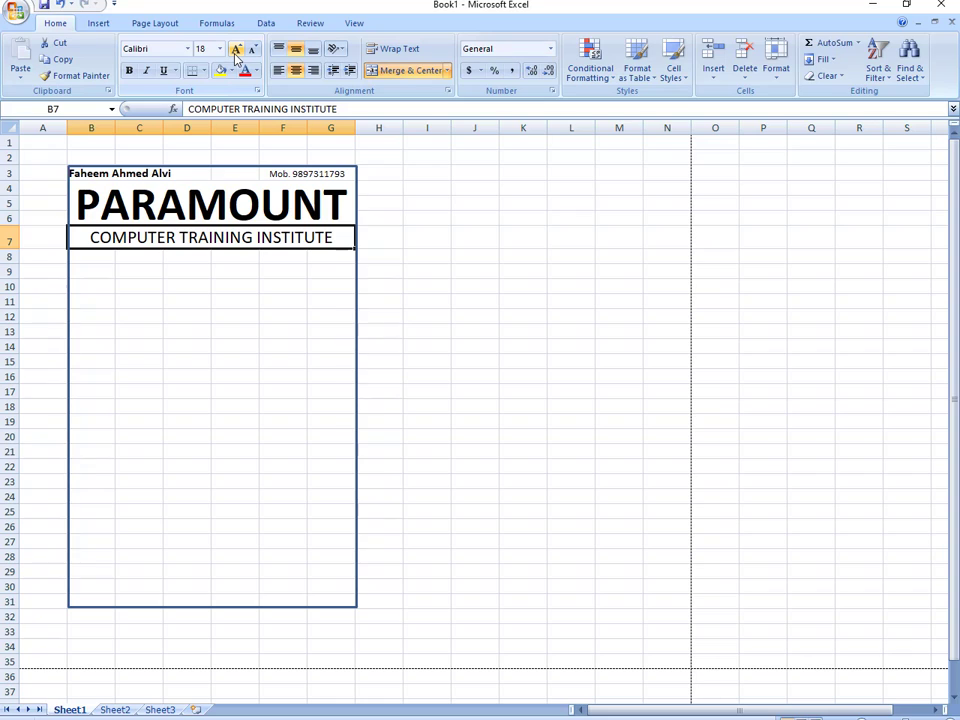
{"action": "left_click", "coordinate": [129, 71]}
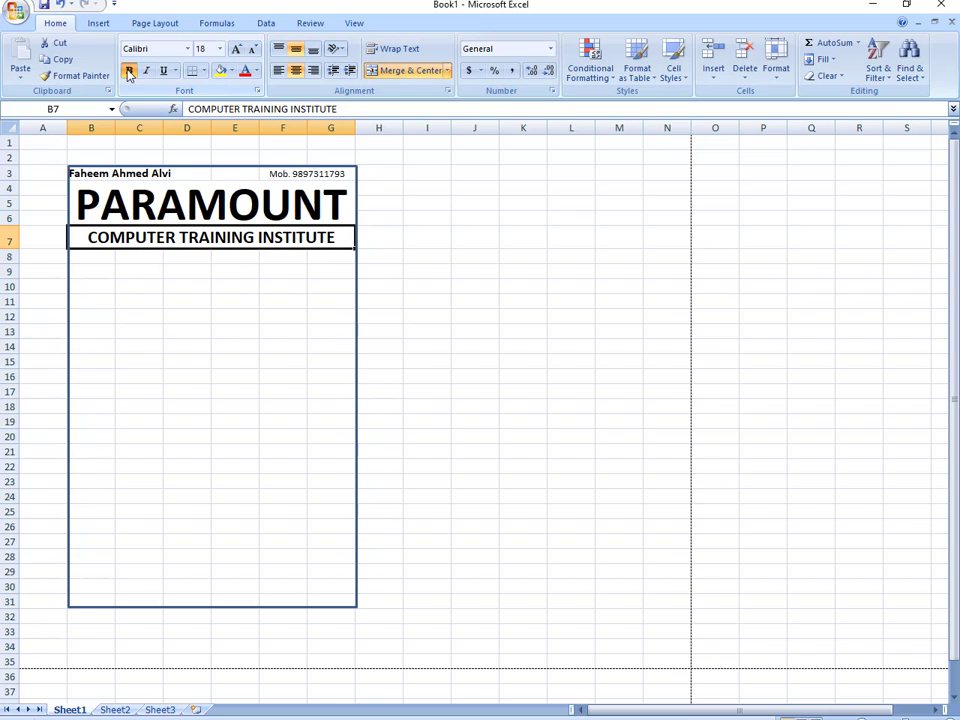
{"action": "left_click", "coordinate": [135, 268]}
{"action": "left_click_drag", "start_coordinate": [103, 259], "coordinate": [321, 259]}
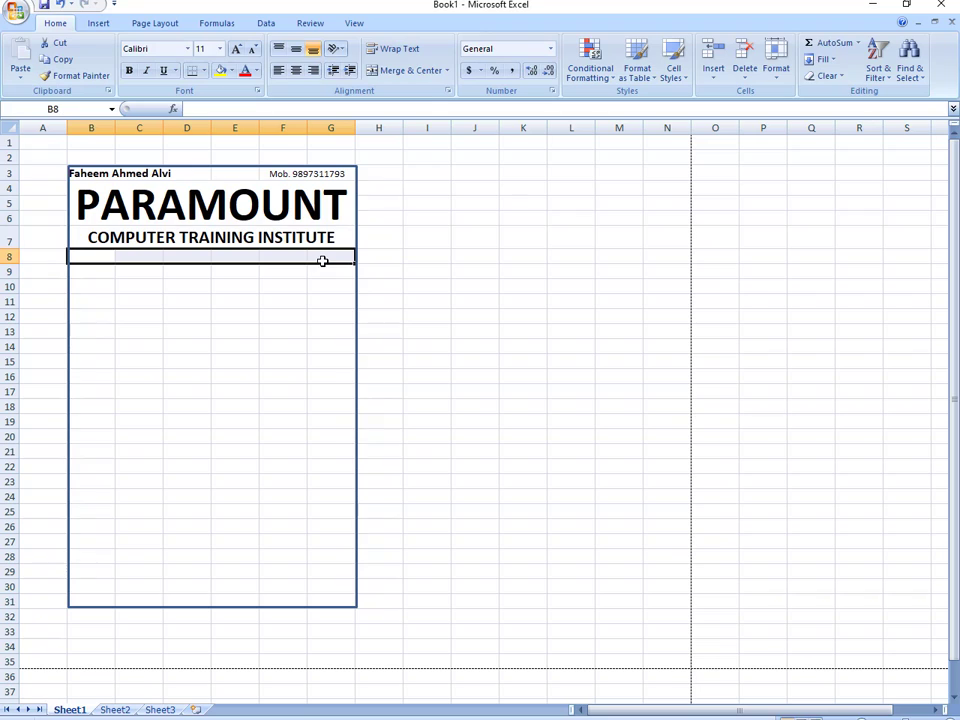
- Merge B8:G8 and type the institute's postal address
{"action": "left_click", "coordinate": [400, 78]}
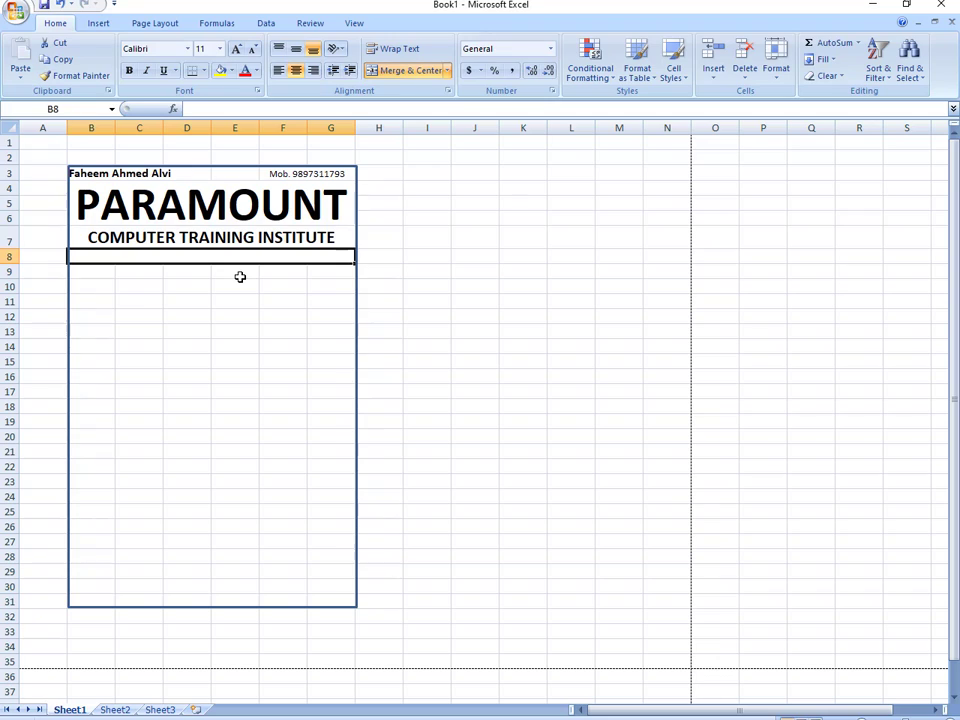
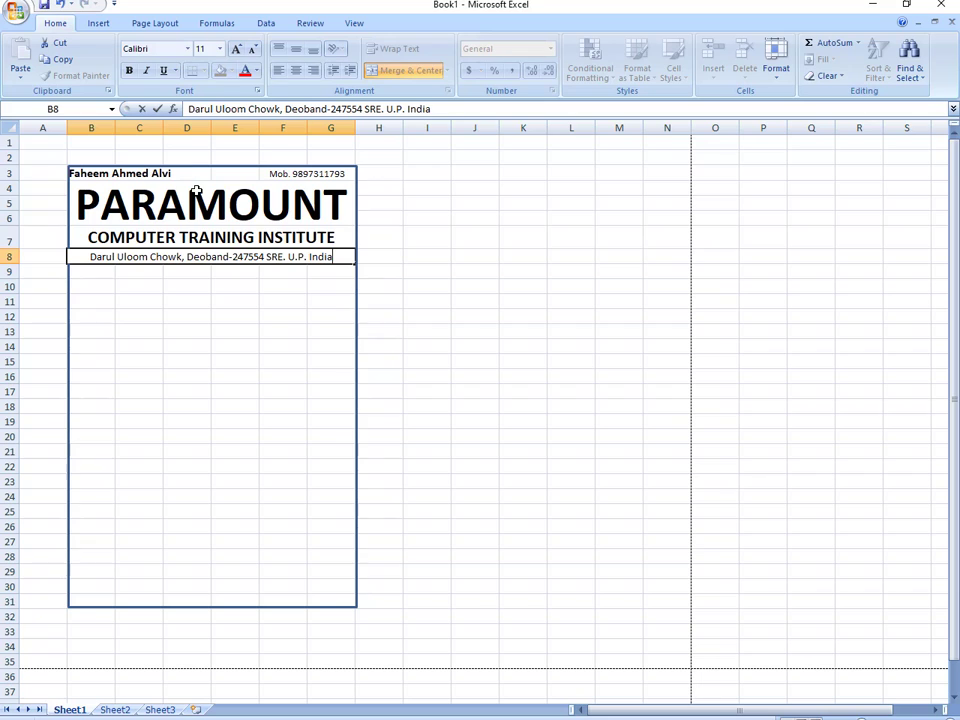
{"action": "left_click", "coordinate": [128, 72]}
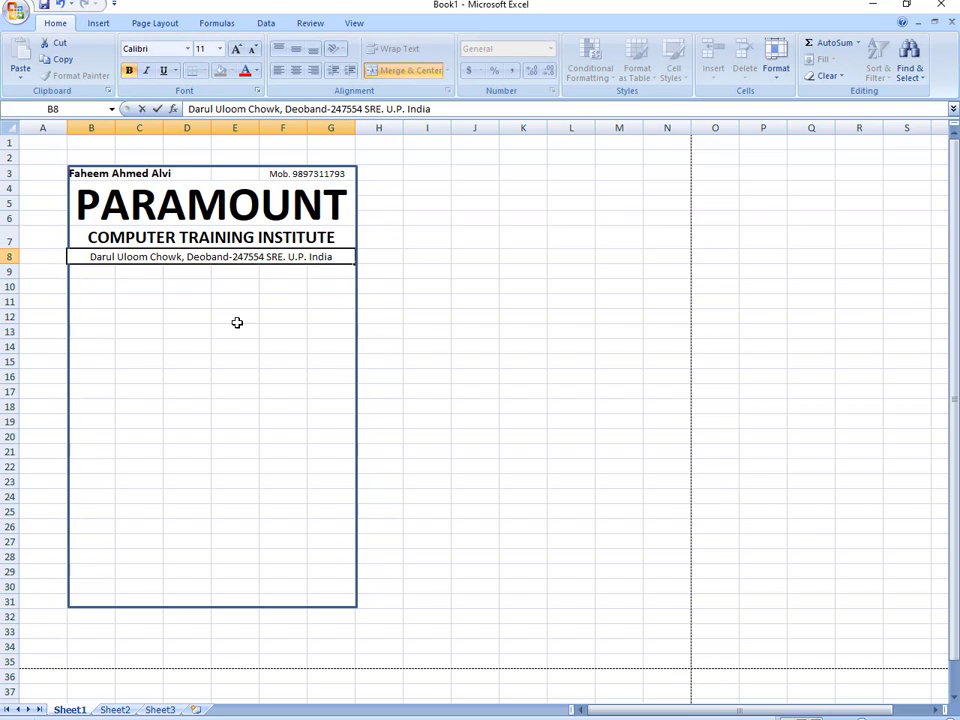
- Make the address line bold
{"action": "left_click", "coordinate": [235, 325]}
{"action": "left_click", "coordinate": [216, 256]}
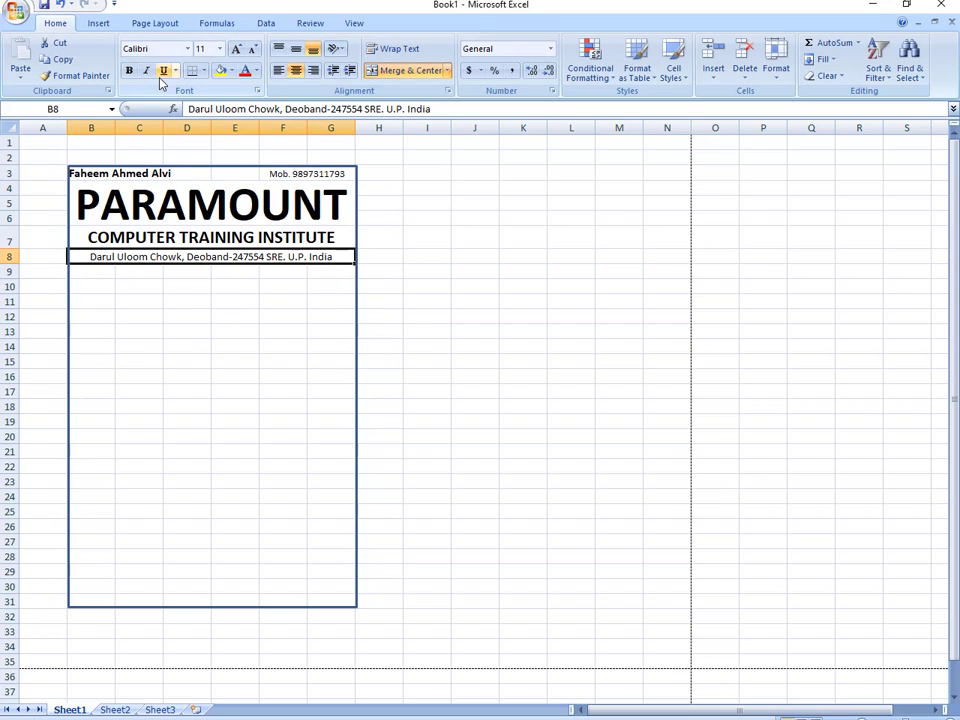
{"action": "left_click", "coordinate": [128, 70]}
{"action": "left_click", "coordinate": [167, 346]}
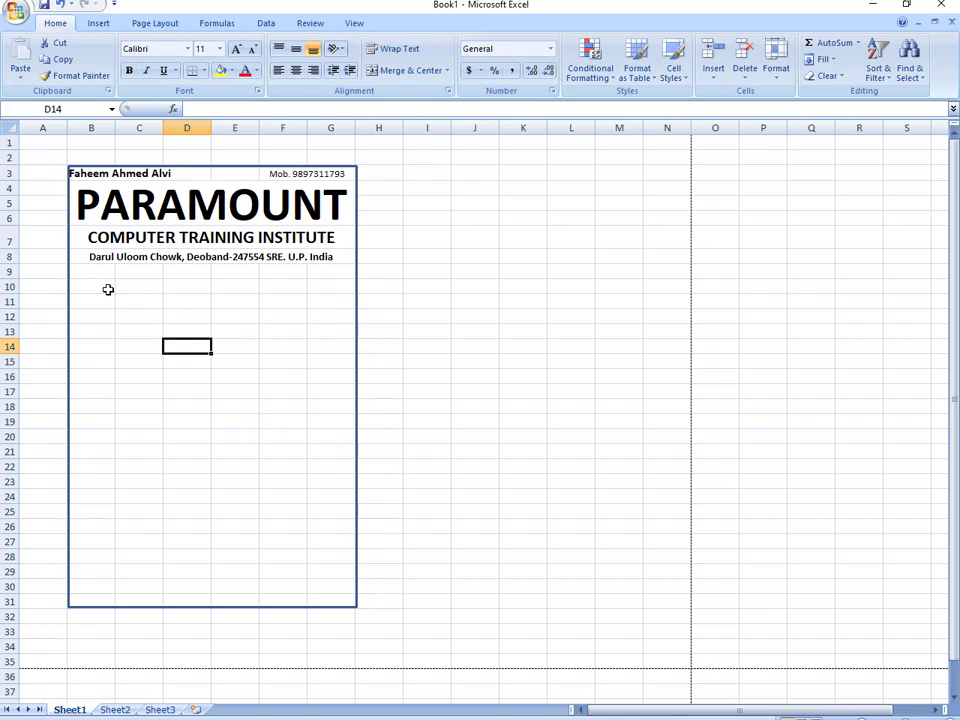
- Merge cells B10:C10 and F10:G10 for the receipt fields
{"action": "left_click_drag", "start_coordinate": [97, 286], "coordinate": [120, 285]}
{"action": "left_click", "coordinate": [403, 74]}
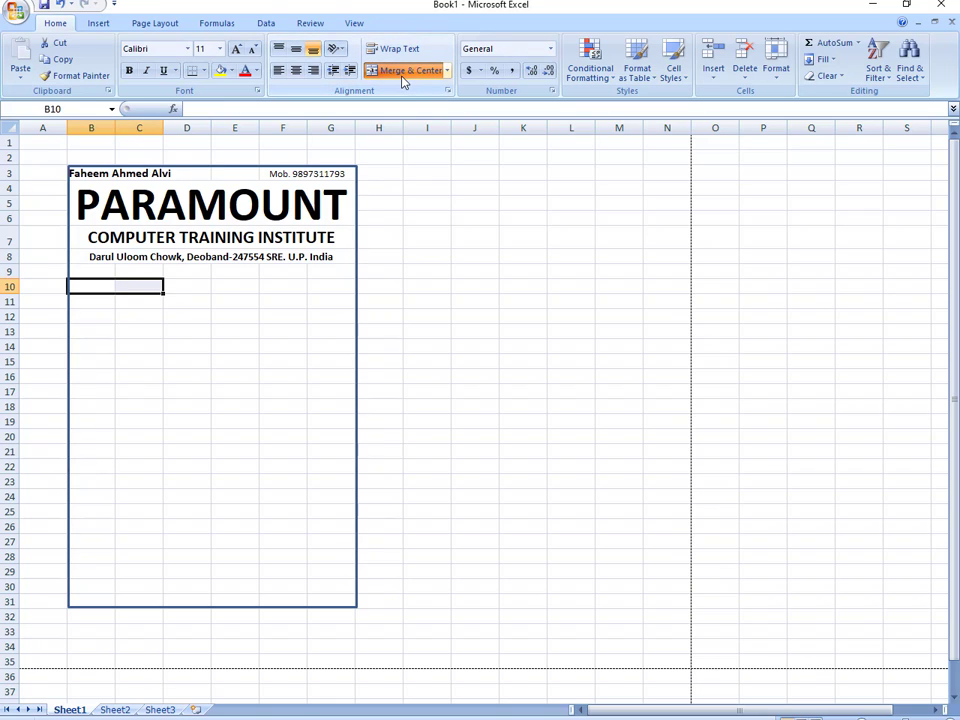
{"action": "left_click_drag", "start_coordinate": [298, 285], "coordinate": [319, 285]}
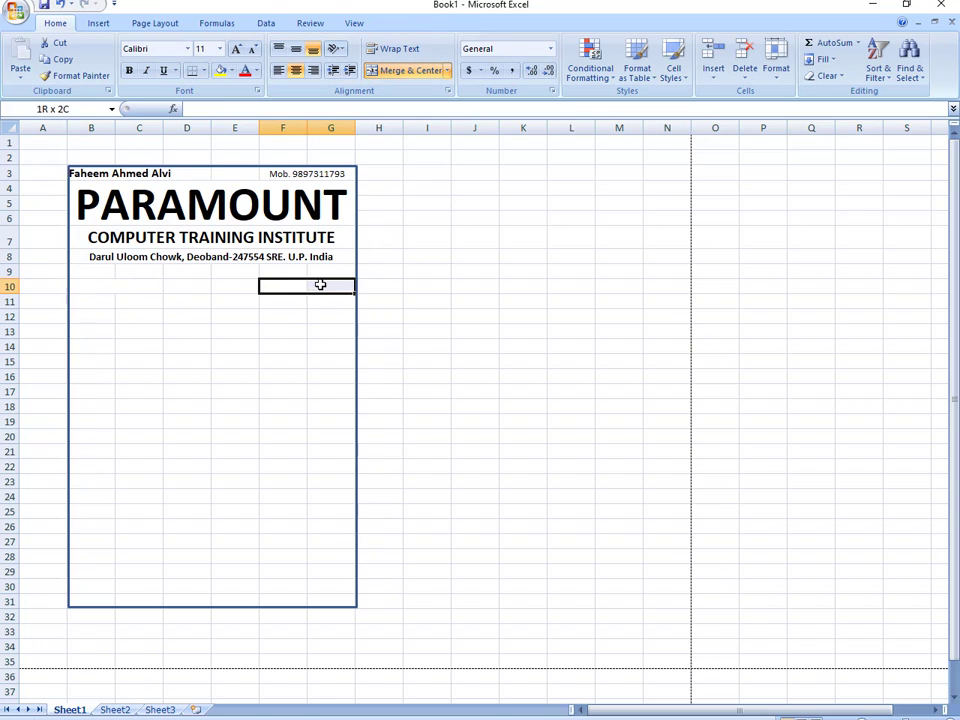
{"action": "left_click", "coordinate": [398, 73]}
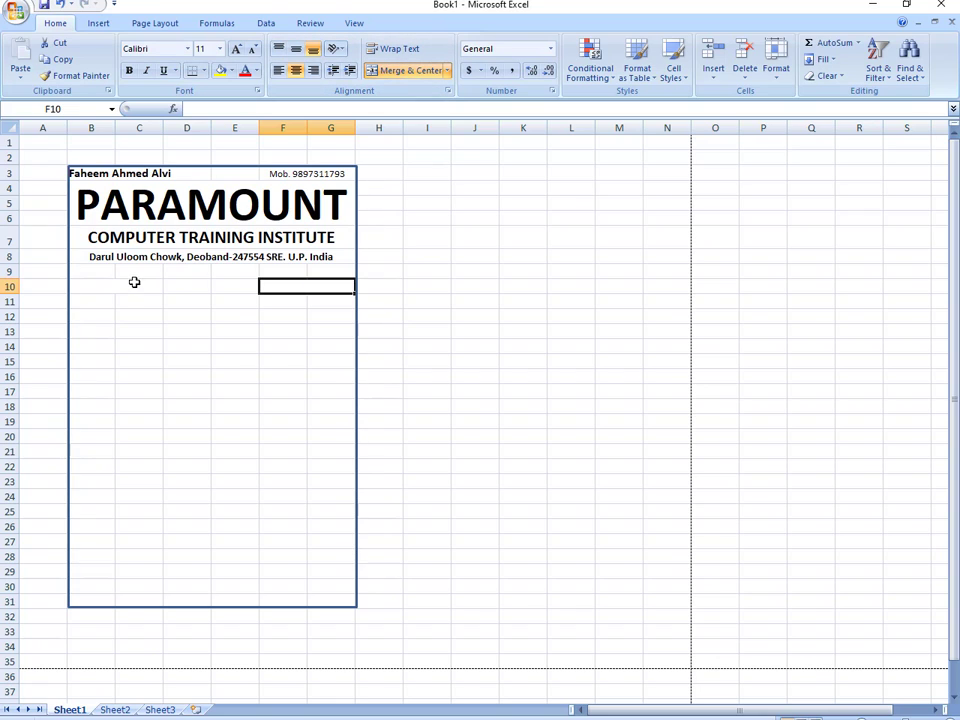
- Enter 'R. No. : ....' in B10 and 'Date : ....' in F10
{"action": "left_click", "coordinate": [133, 283]}
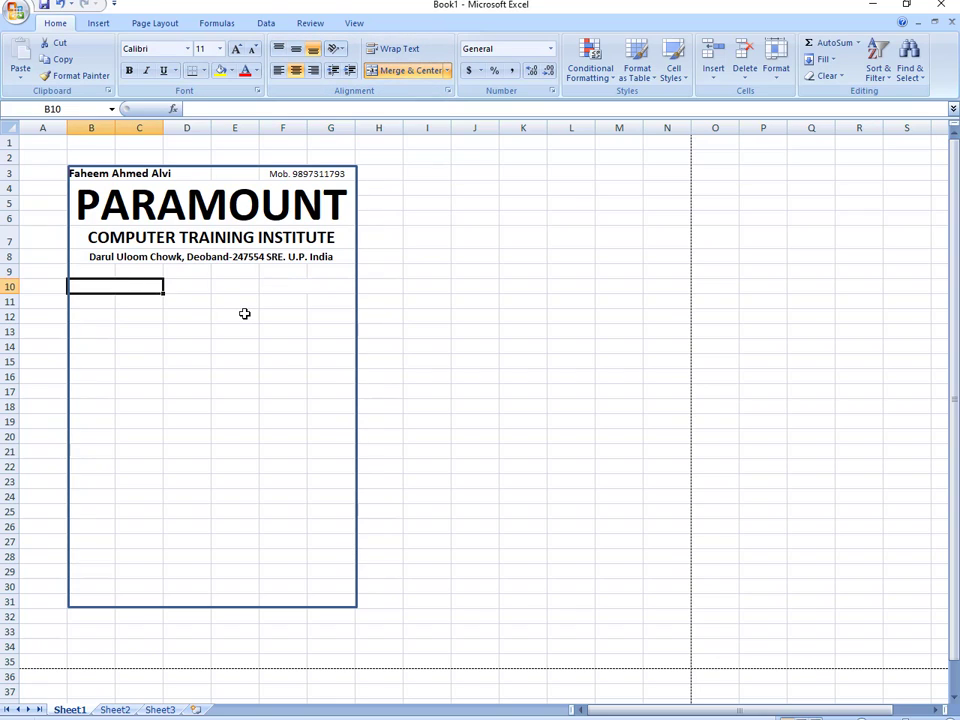
{"action": "type", "text": "R. No."}
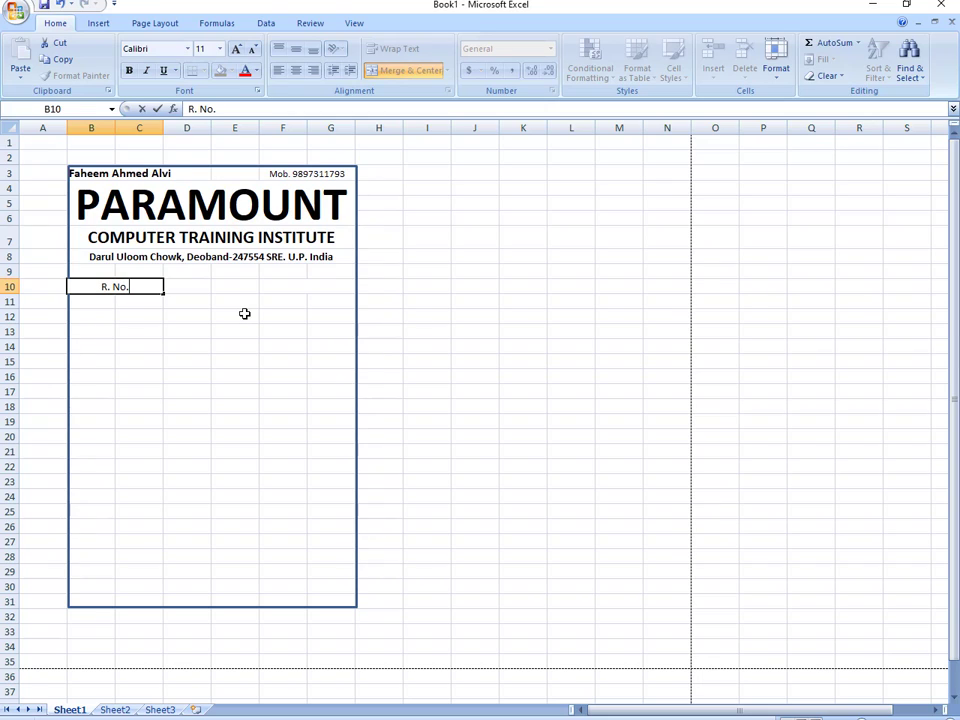
{"action": "type", "text": " : 0"}
{"action": "key", "text": "BackSpace"}
{"action": "type", "text": "................"}
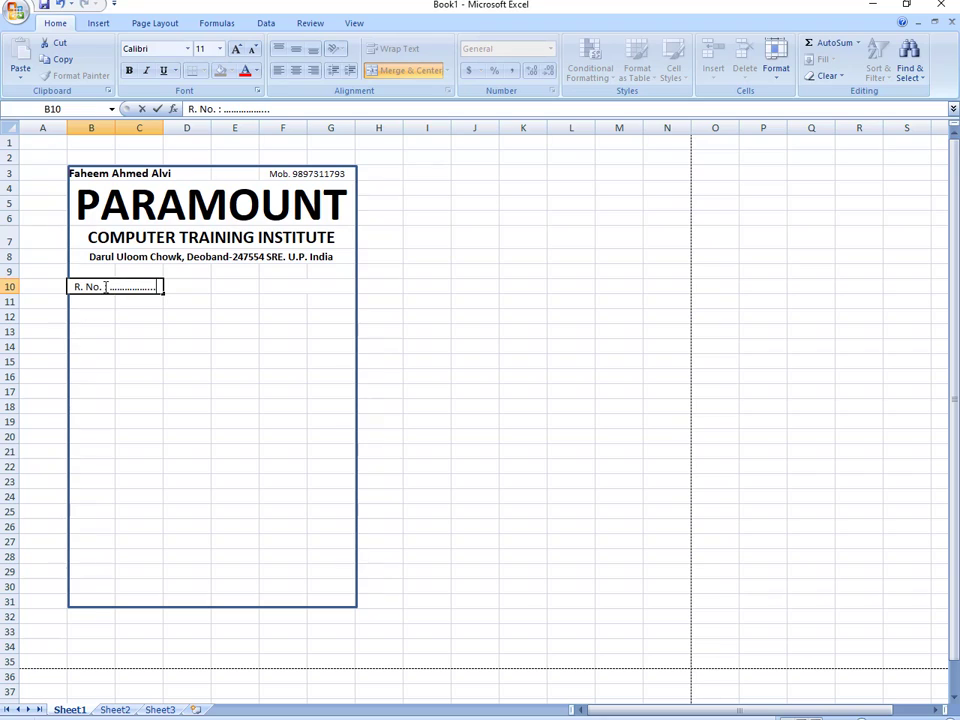
{"action": "left_click_drag", "start_coordinate": [104, 287], "coordinate": [151, 287]}
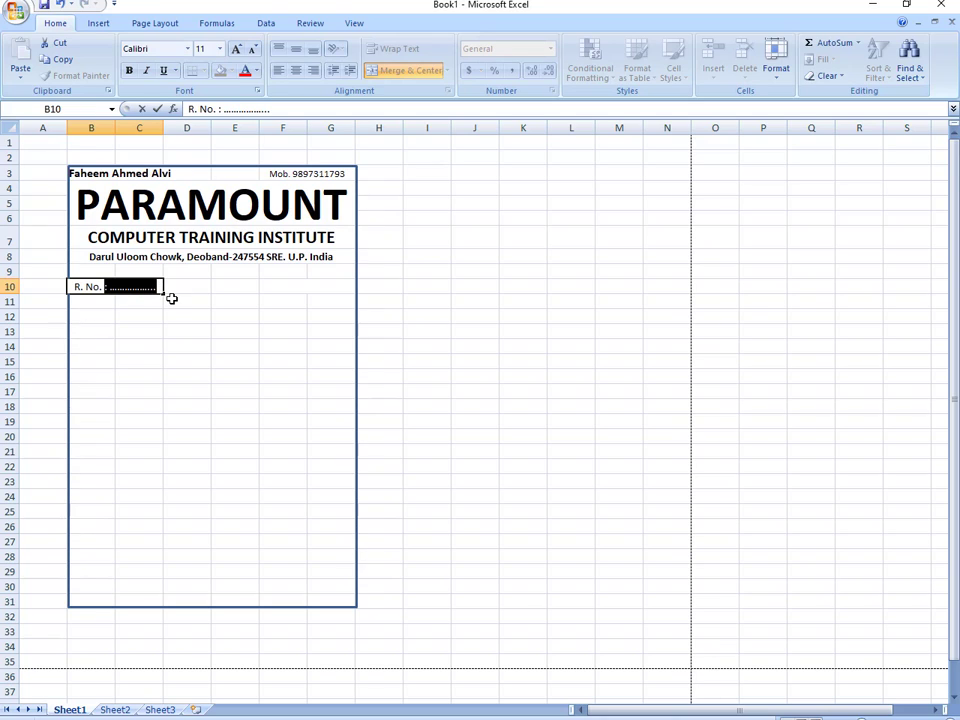
{"action": "left_click", "coordinate": [275, 285]}
{"action": "type", "text": "Date"}
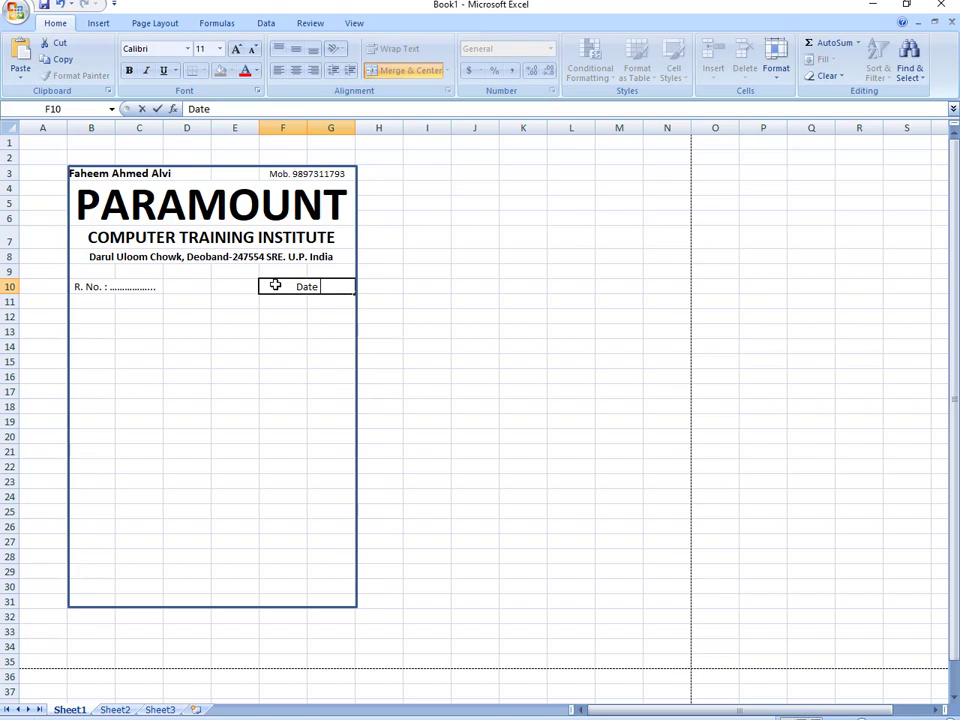
{"action": "type", "text": " : ................."}
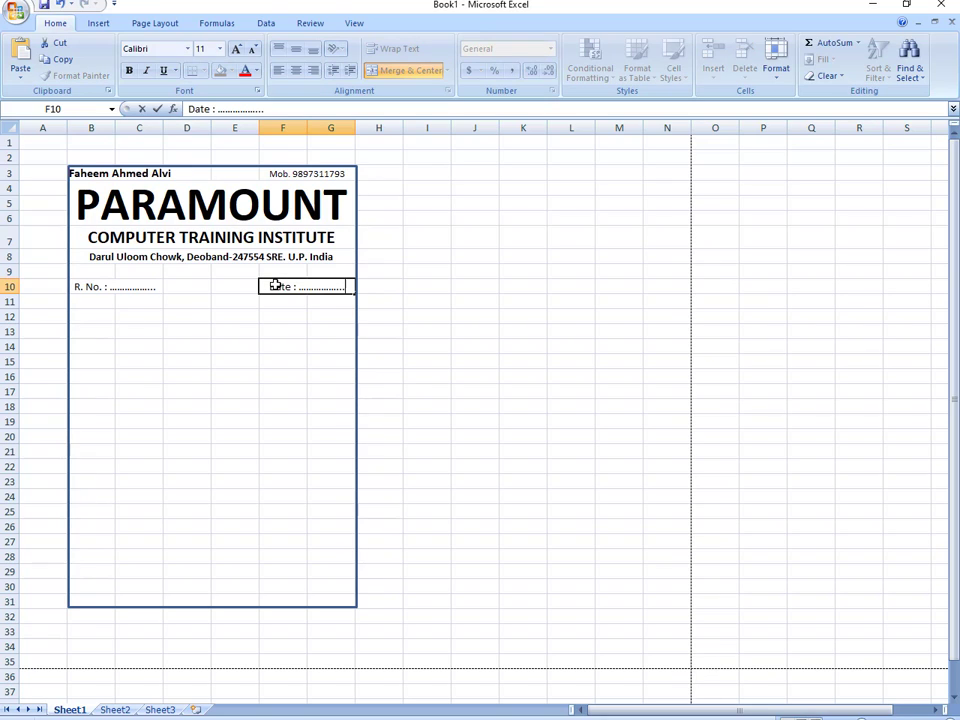
{"action": "left_click", "coordinate": [282, 338]}
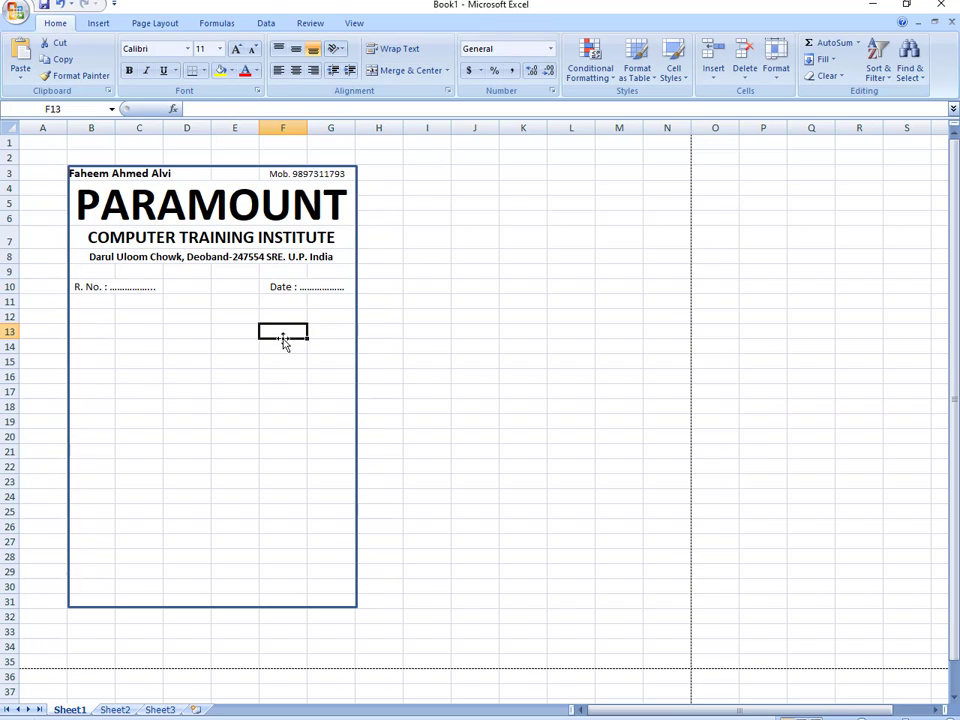
- Right-align the Date label and left-align the R. No. label
{"action": "left_click", "coordinate": [289, 286]}
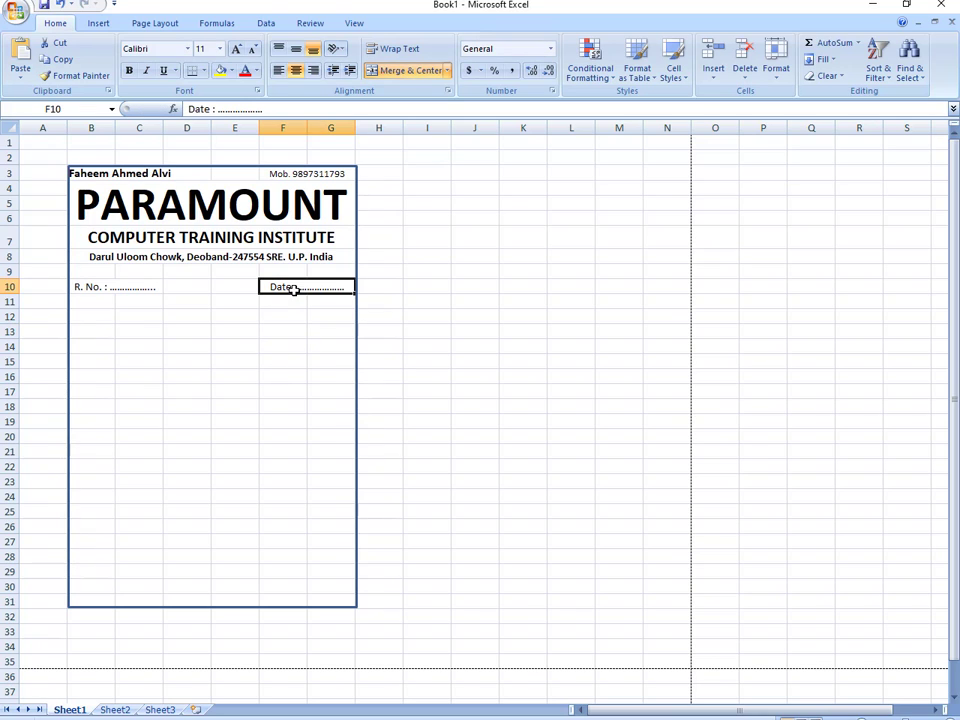
{"action": "left_click", "coordinate": [313, 70]}
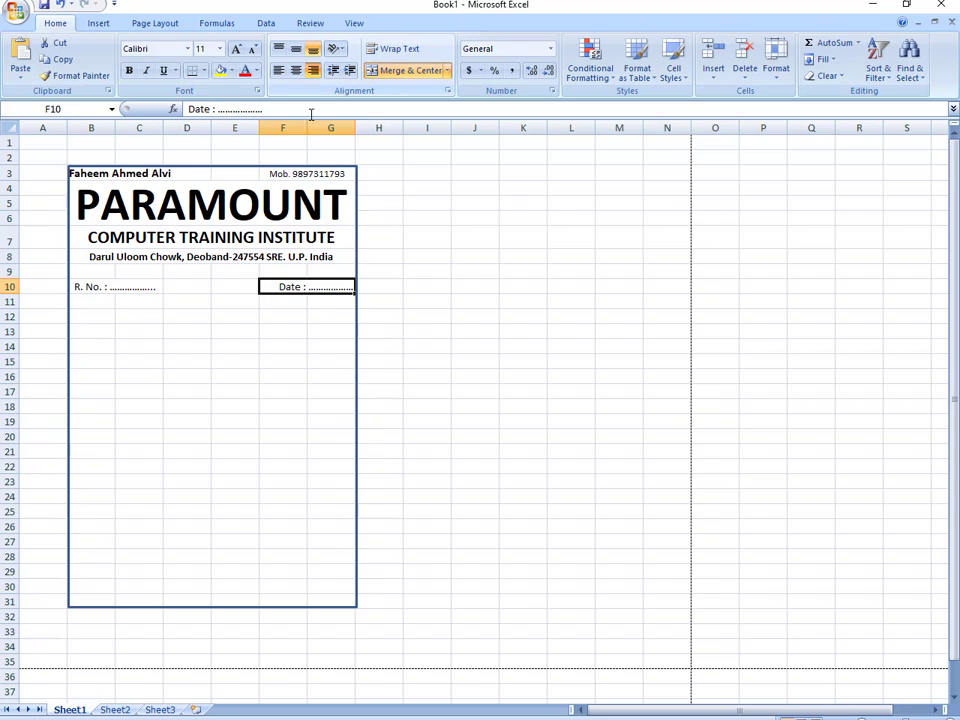
{"action": "left_click", "coordinate": [126, 289]}
{"action": "left_click", "coordinate": [279, 50]}
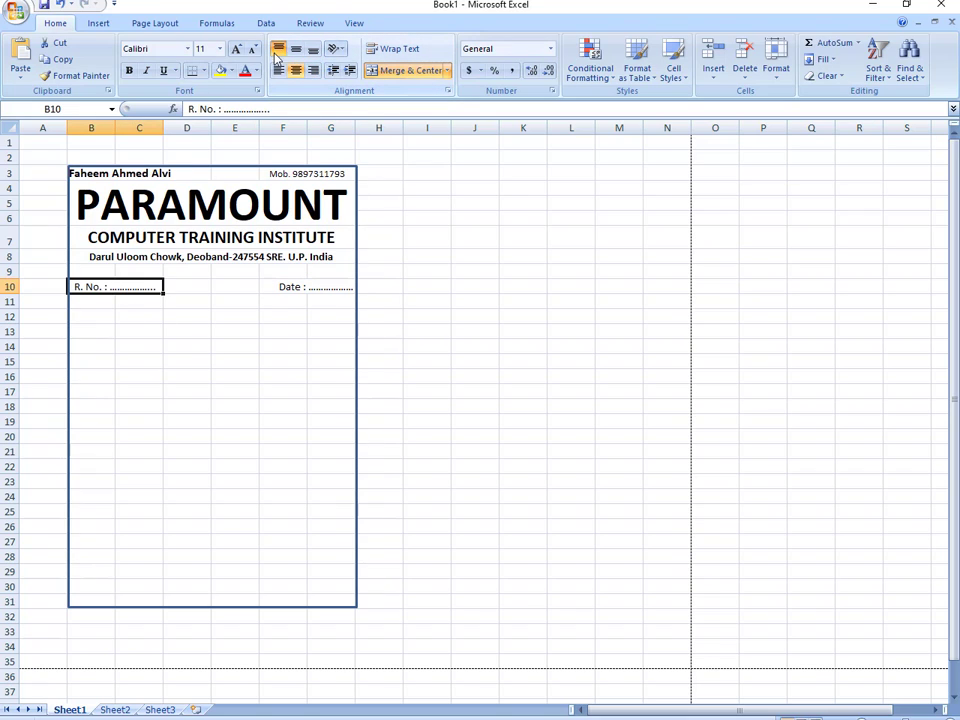
{"action": "left_click", "coordinate": [280, 73]}
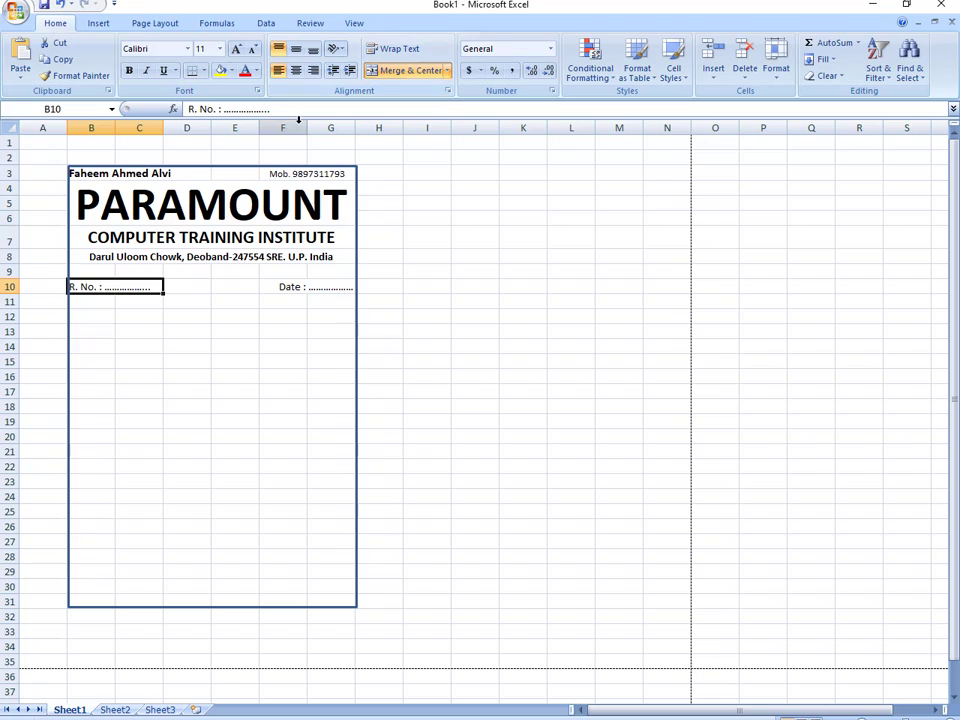
{"action": "left_click", "coordinate": [187, 332]}
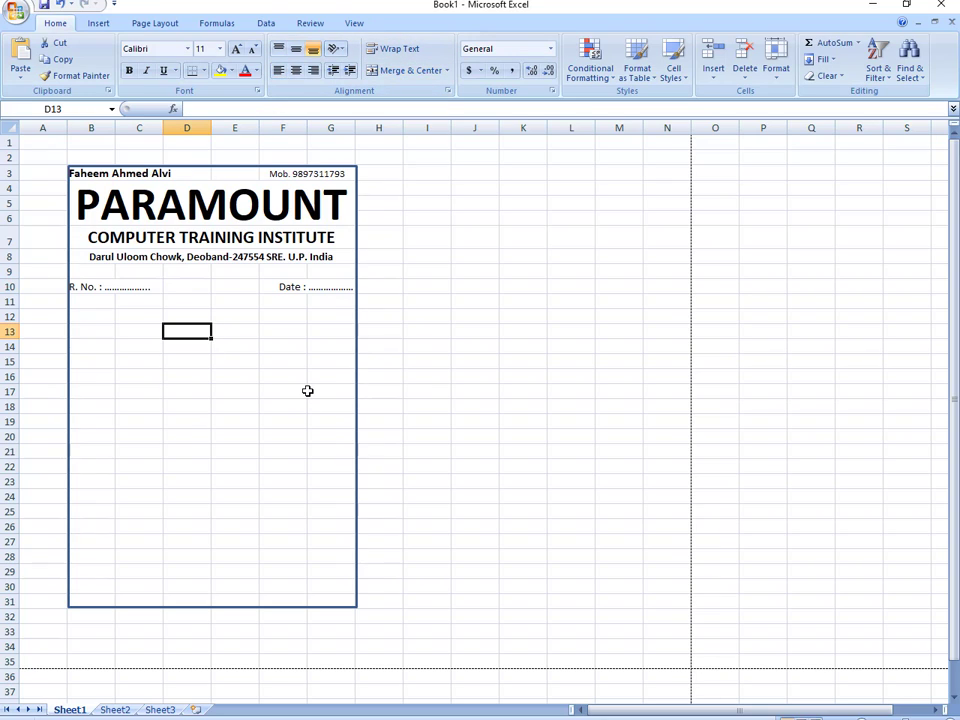
- Merge D11:E11 and type BILL BOOK
{"action": "left_click", "coordinate": [196, 302]}
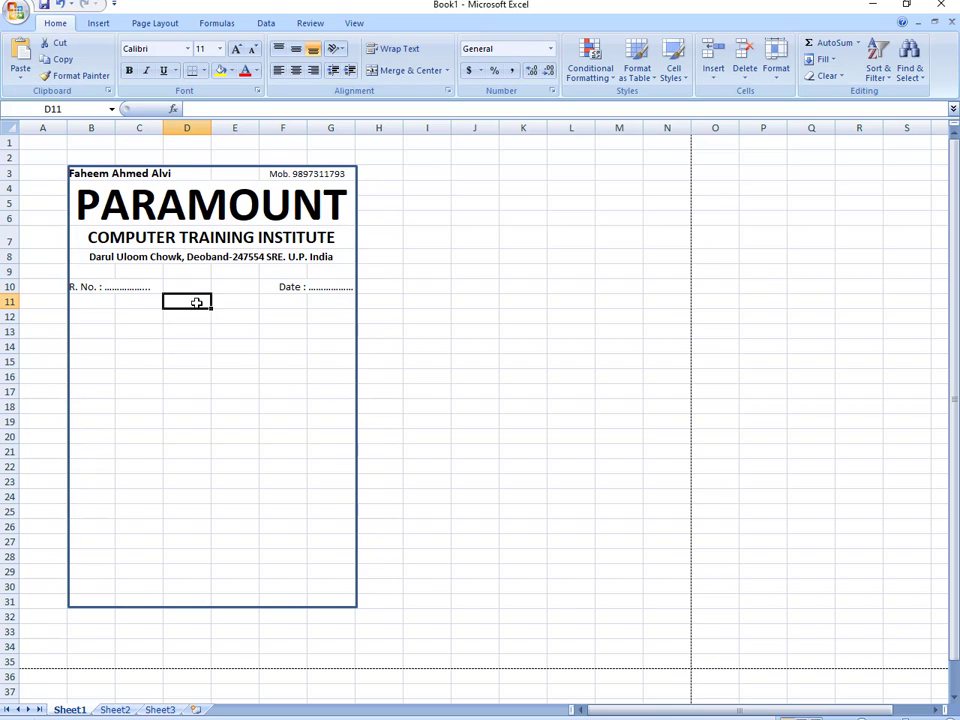
{"action": "left_click_drag", "start_coordinate": [196, 302], "coordinate": [232, 306]}
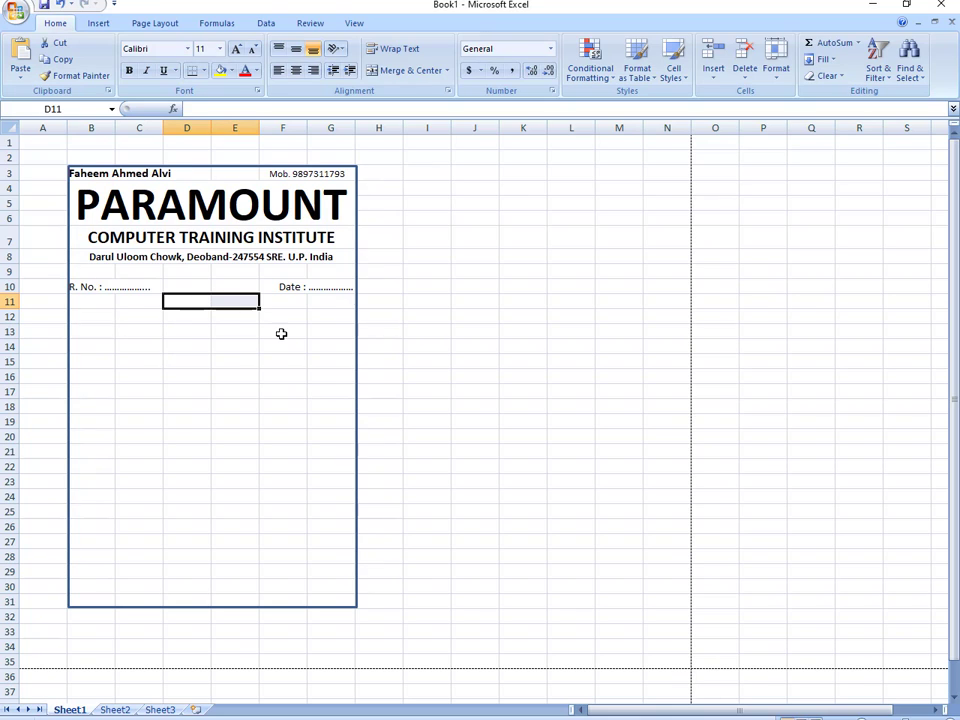
{"action": "left_click", "coordinate": [432, 72]}
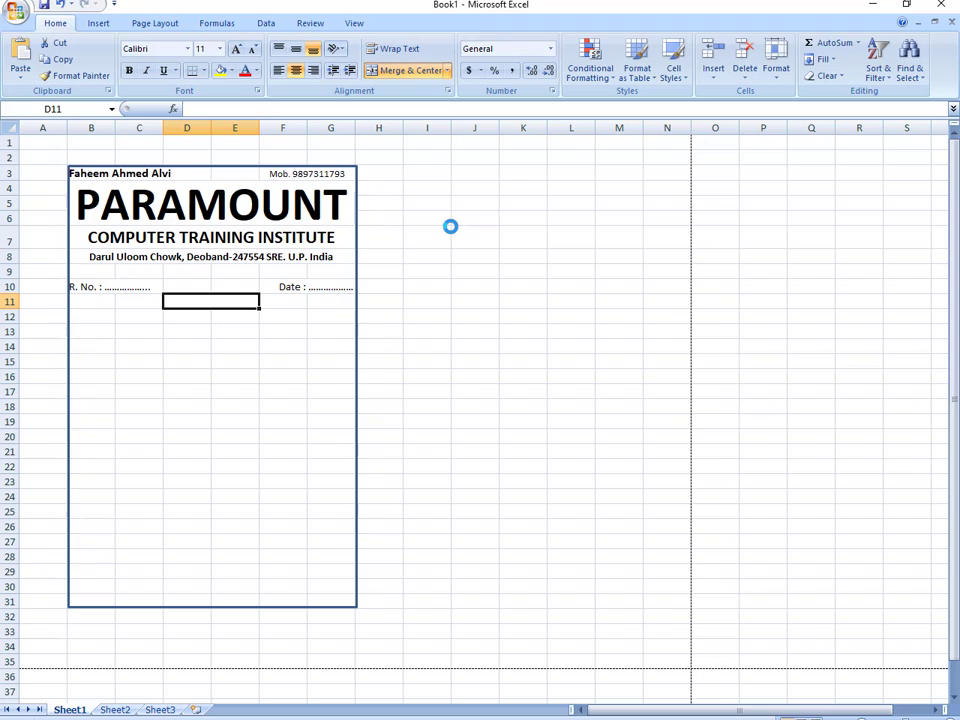
{"action": "type", "text": "BIL"}
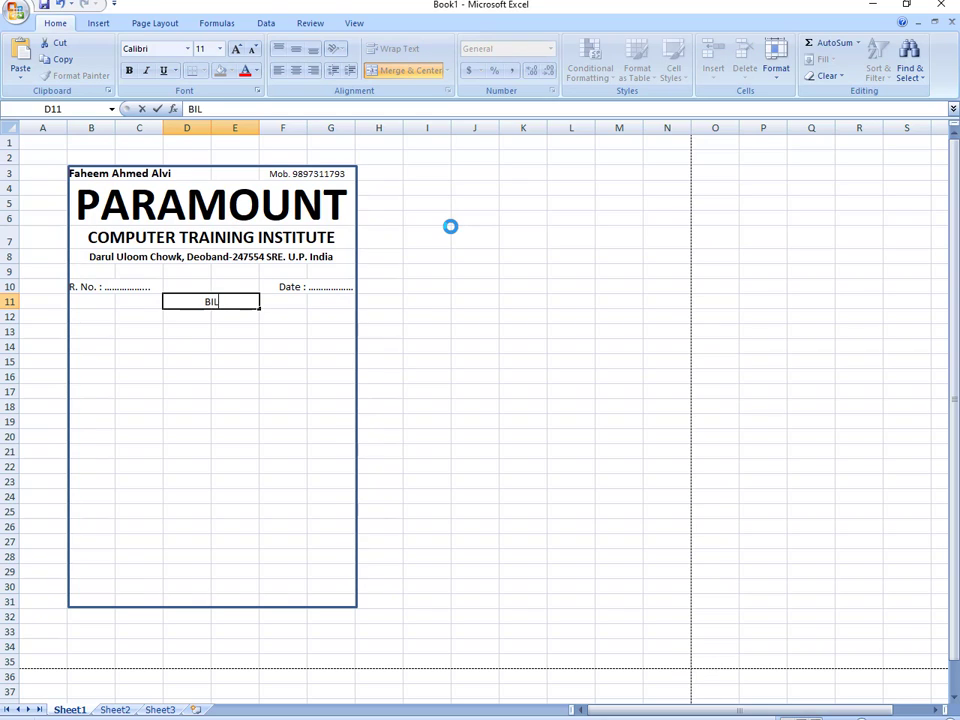
{"action": "type", "text": "L BOOK"}
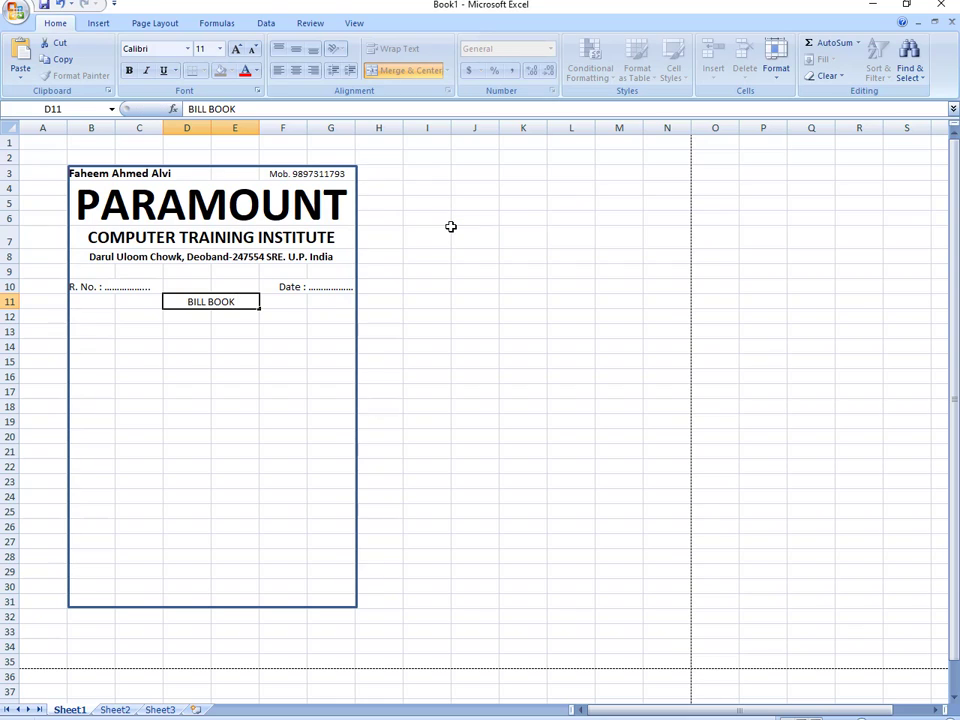
{"action": "key", "text": "Return"}
- Make BILL BOOK bold, italic, and 12 point
{"action": "left_click", "coordinate": [214, 300]}
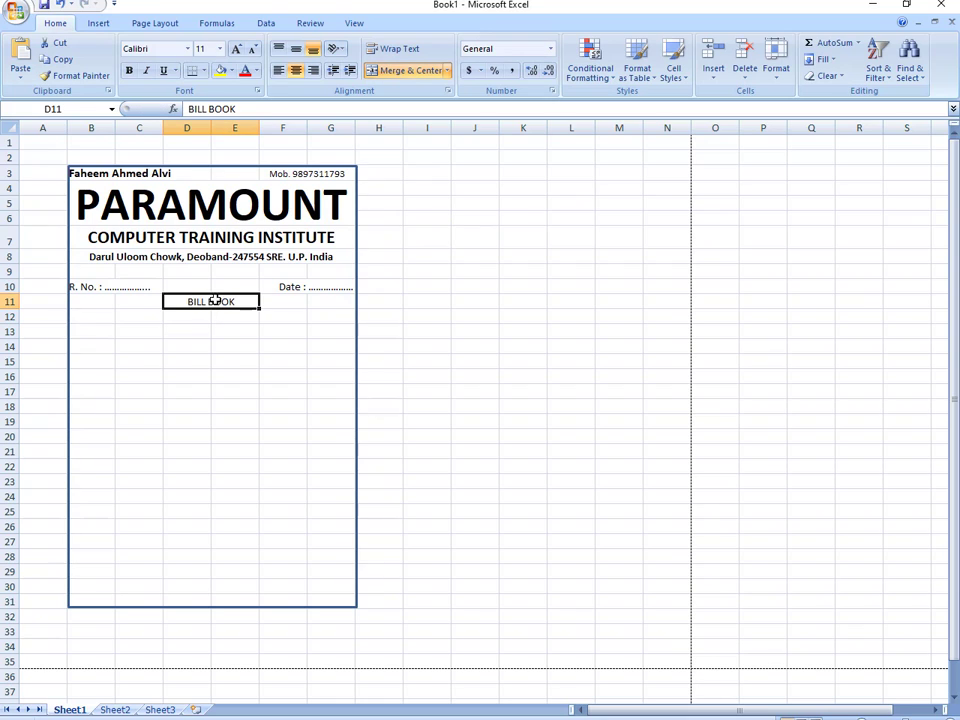
{"action": "left_click", "coordinate": [128, 70]}
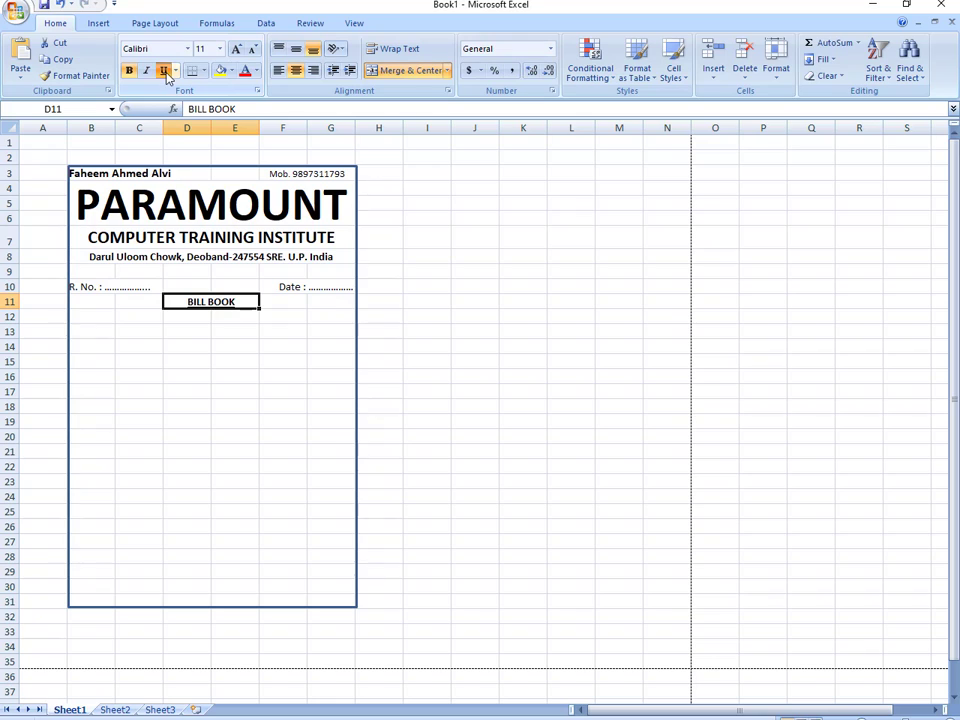
{"action": "left_click", "coordinate": [146, 71]}
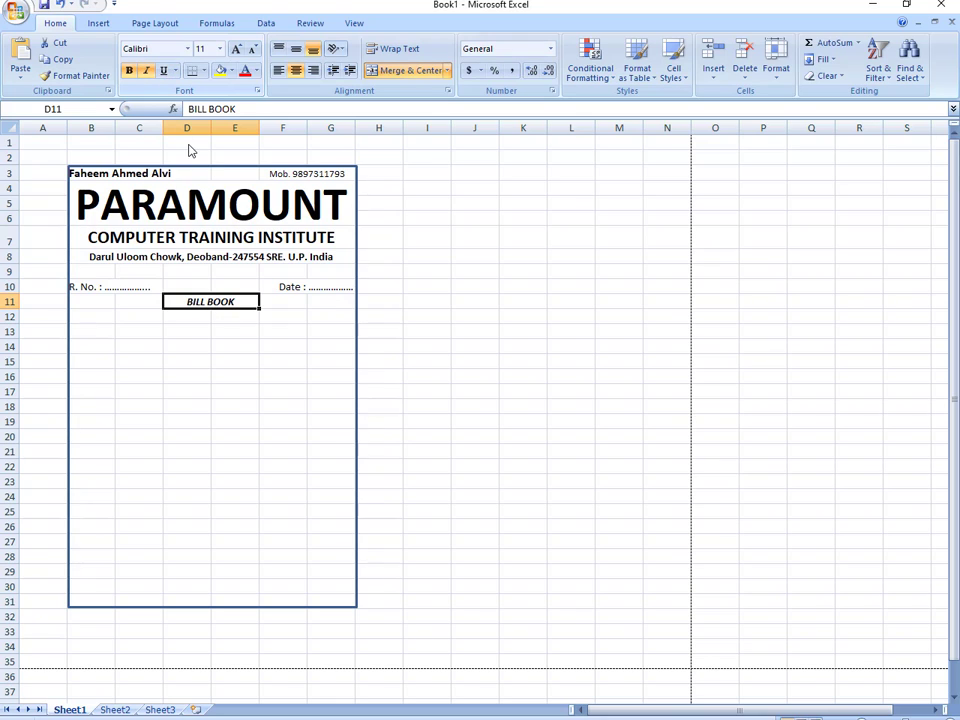
{"action": "left_click", "coordinate": [236, 49]}
{"action": "left_click", "coordinate": [215, 363]}
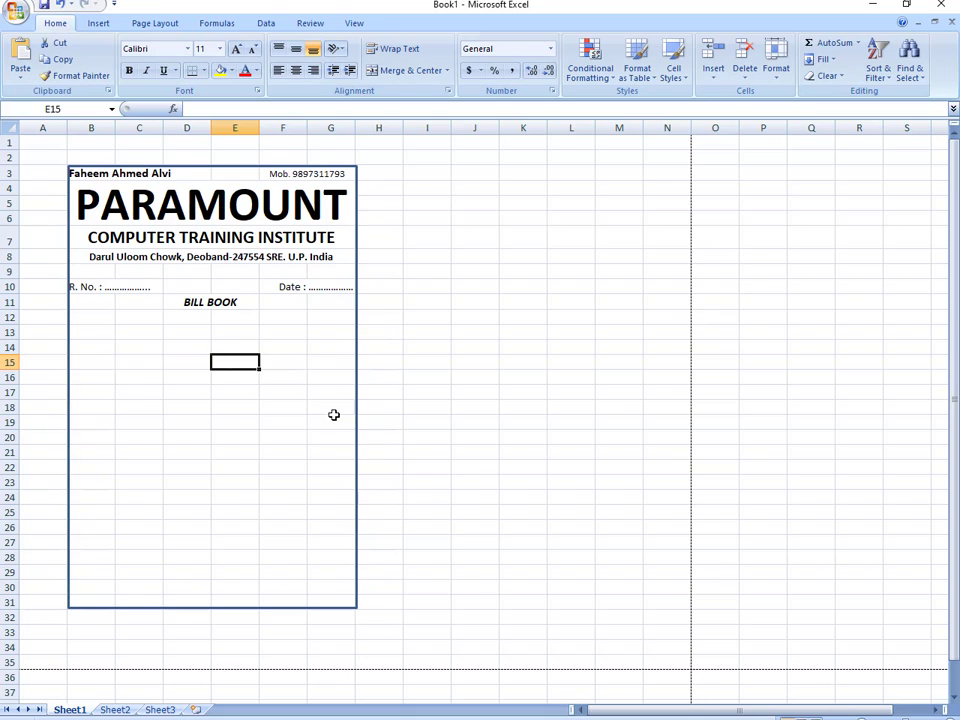
- Enter bold, centred headers S.No., Subjects, Rate and Amounts across row 12
{"action": "left_click", "coordinate": [96, 318]}
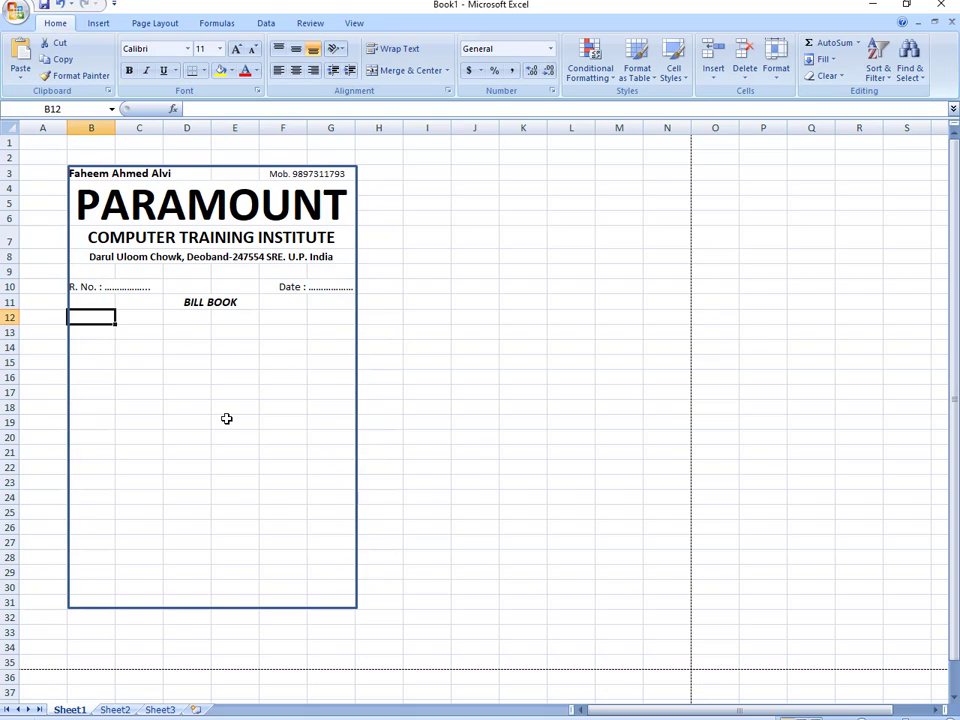
{"action": "type", "text": "S."}
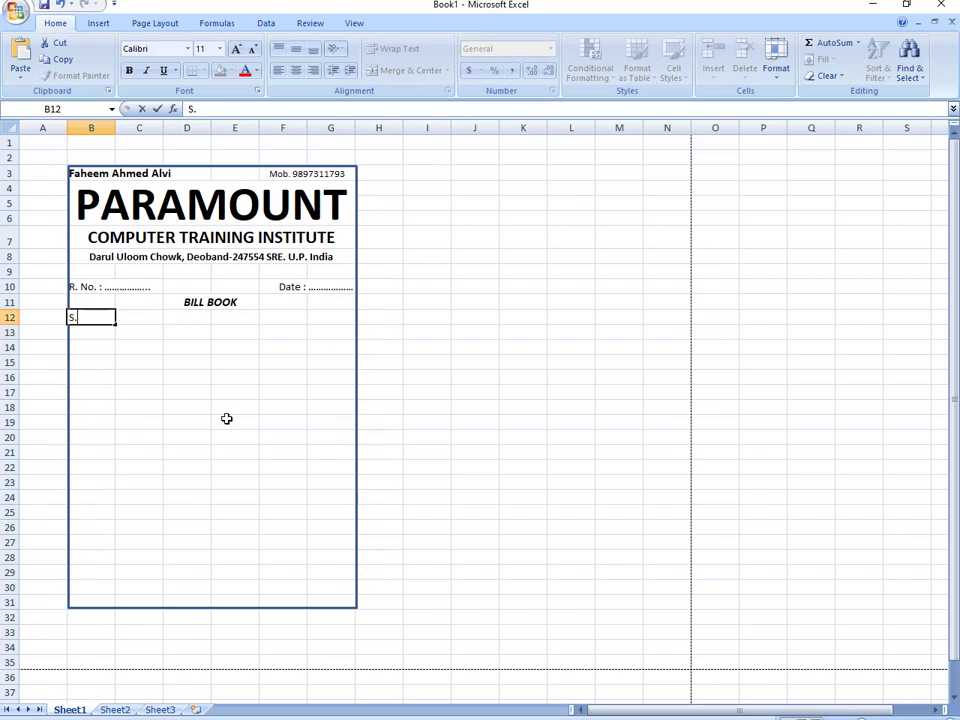
{"action": "type", "text": "No."}
{"action": "key", "text": "Tab"}
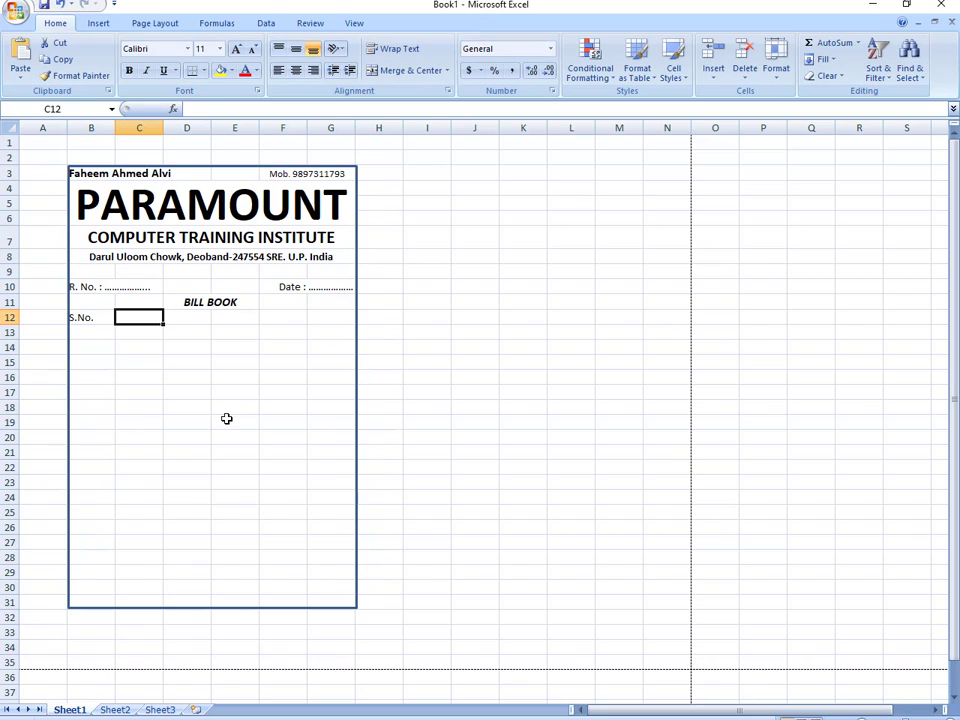
{"action": "type", "text": "Par"}
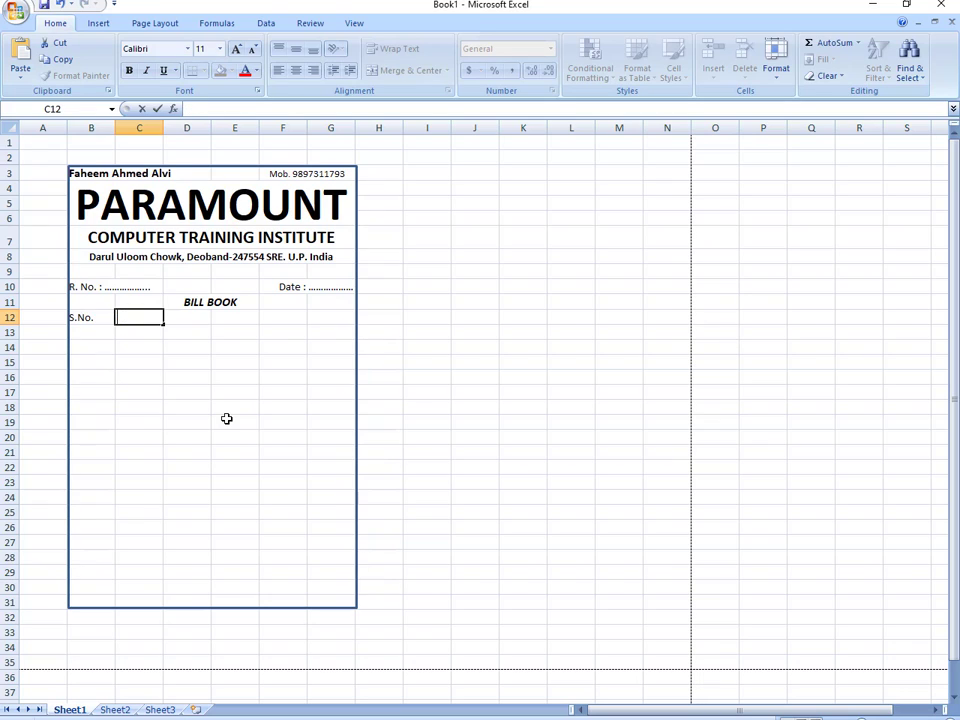
{"action": "type", "text": "Subject"}
{"action": "key", "text": "Tab"}
{"action": "key", "text": "Tab"}
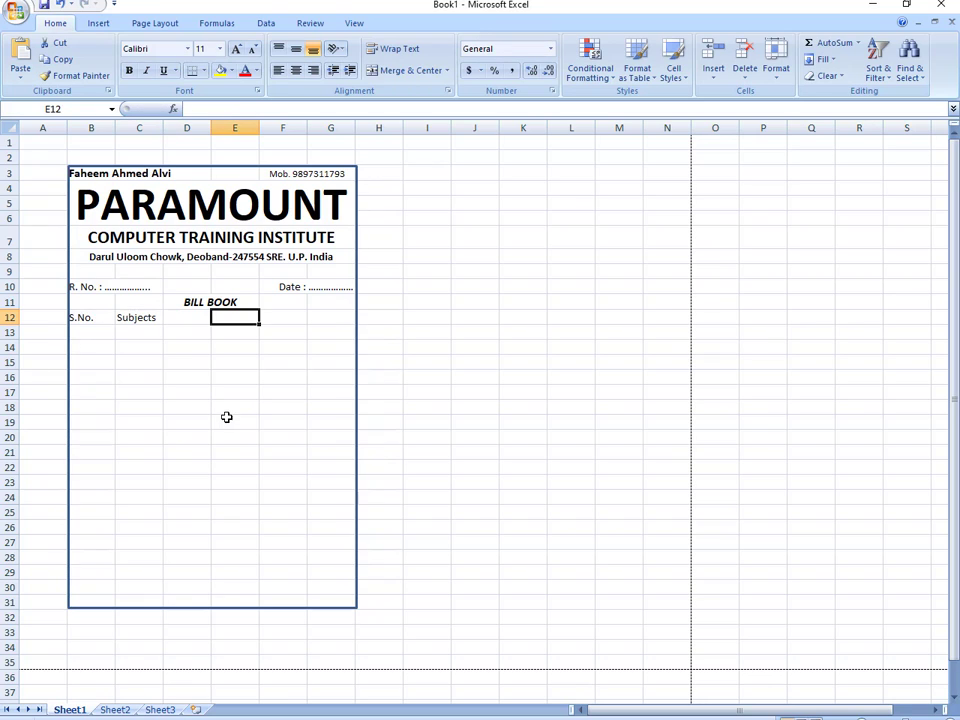
{"action": "left_click", "coordinate": [305, 317]}
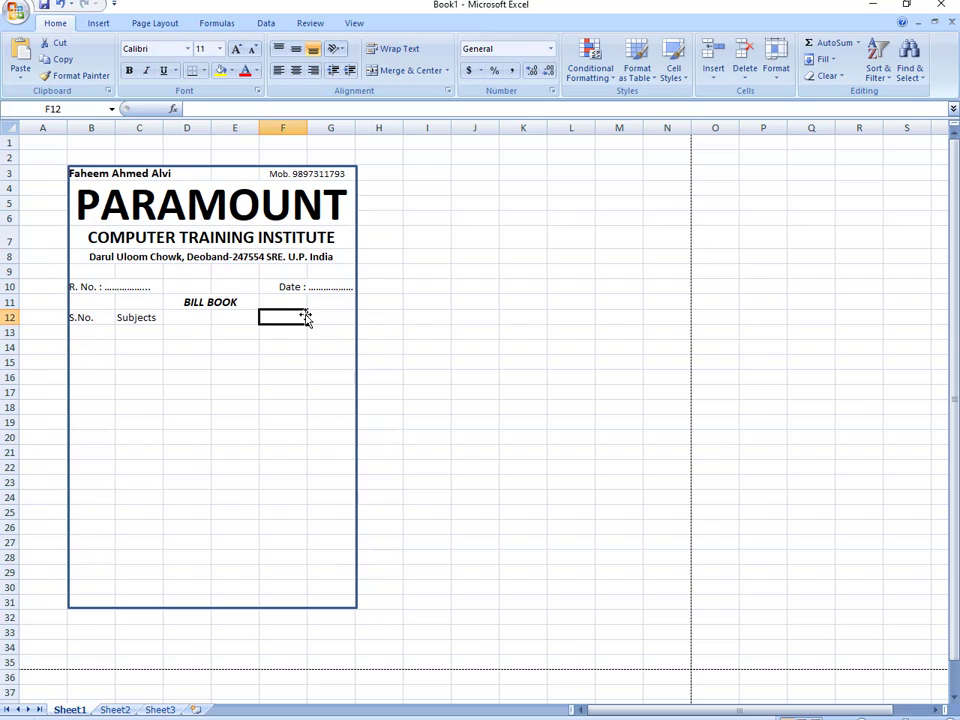
{"action": "type", "text": "Rate"}
{"action": "key", "text": "Tab"}
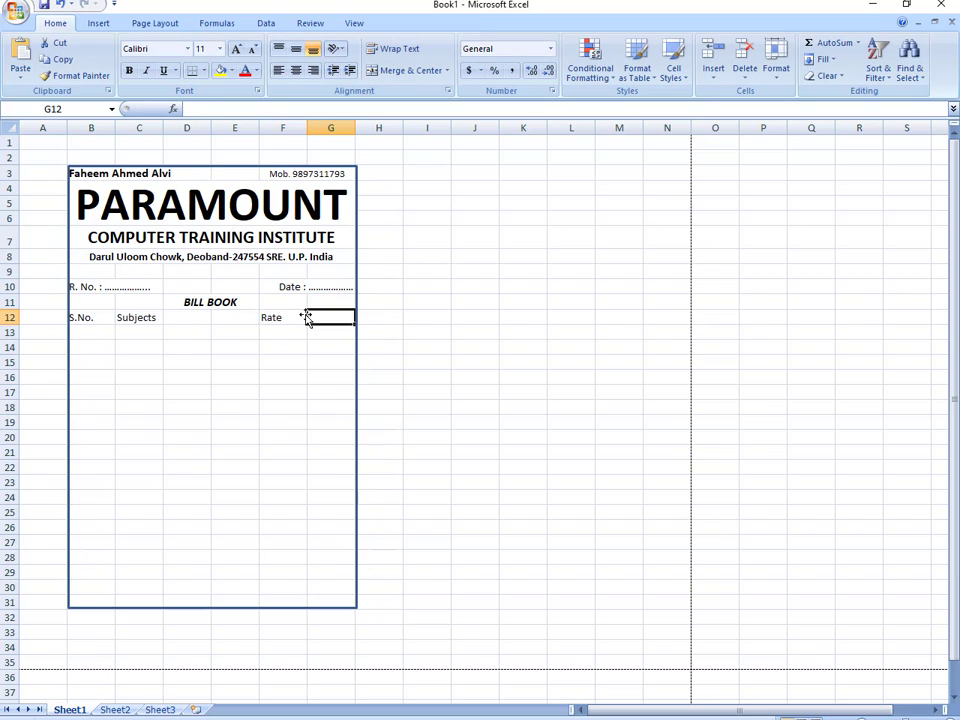
{"action": "type", "text": "Amounts"}
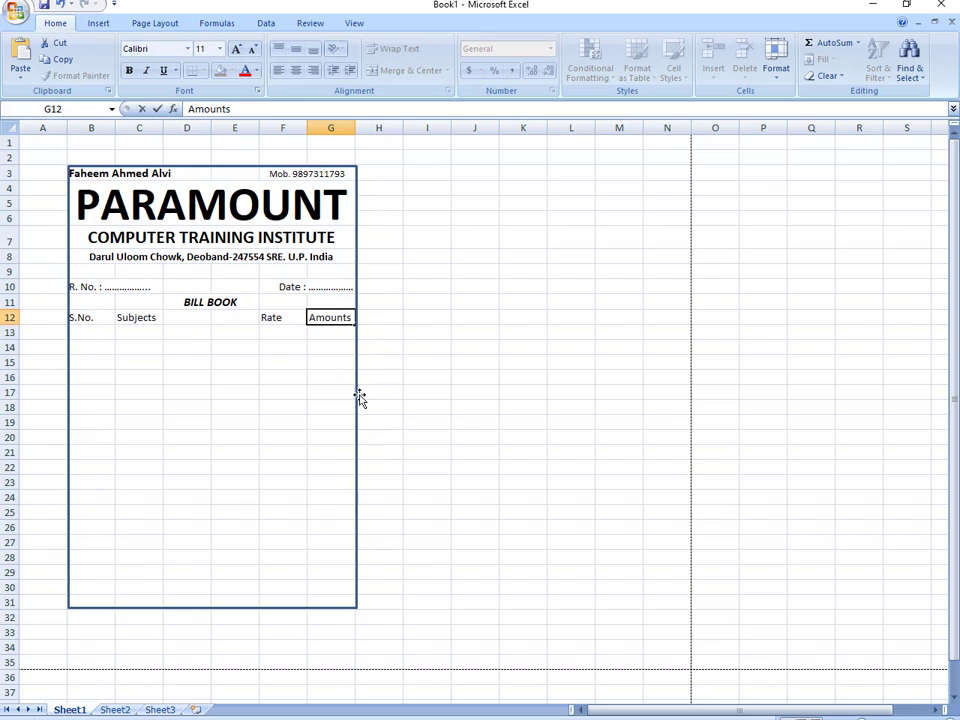
{"action": "left_click_drag", "start_coordinate": [111, 317], "coordinate": [311, 317]}
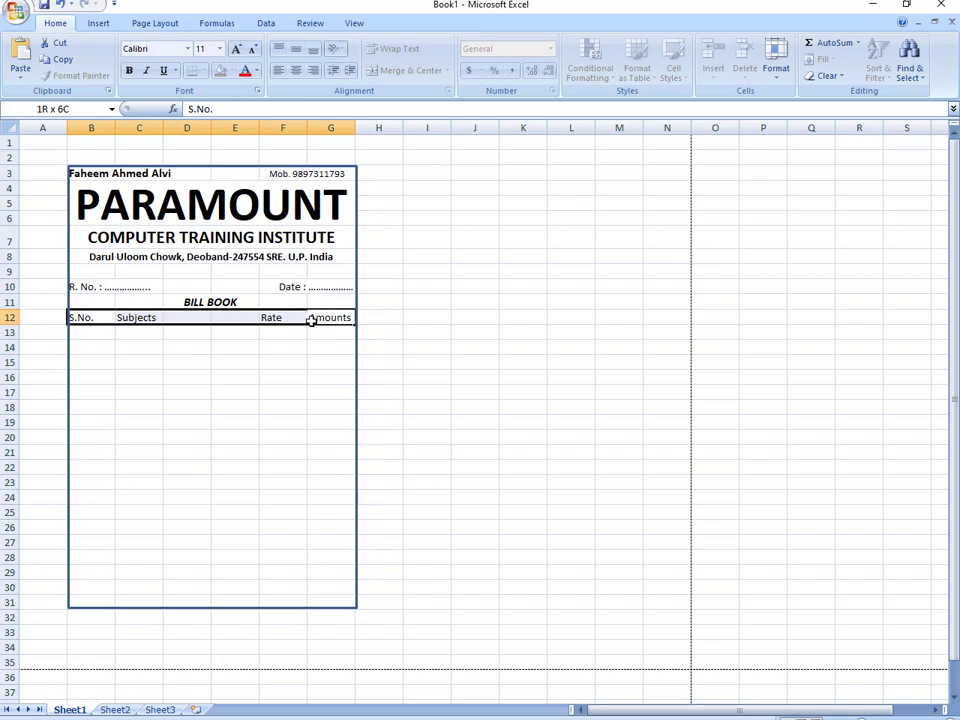
{"action": "left_click", "coordinate": [296, 52]}
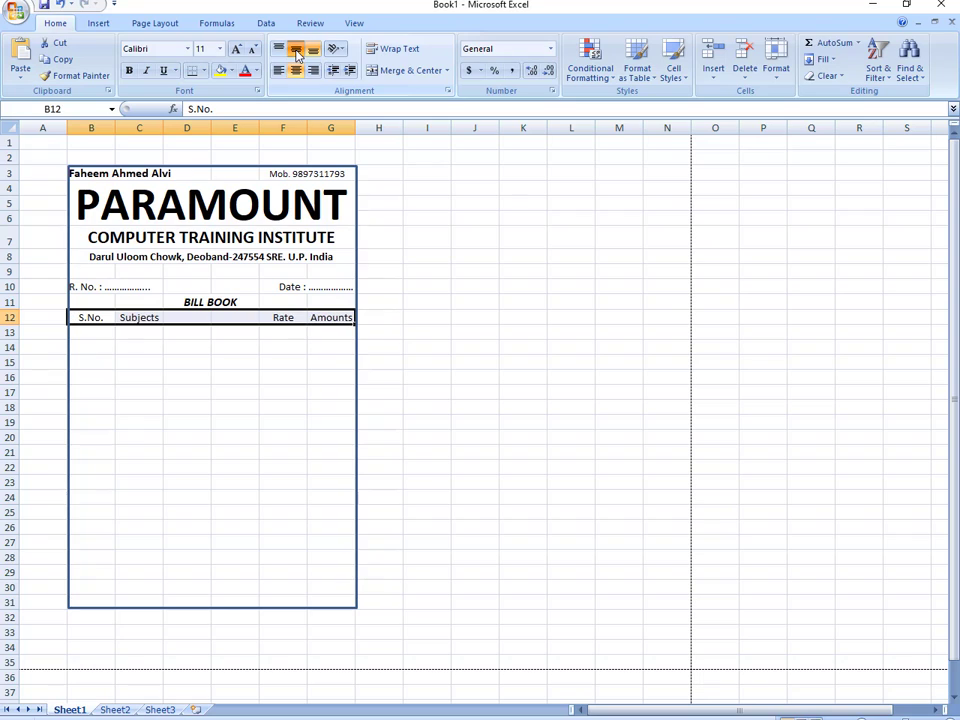
{"action": "left_click", "coordinate": [130, 71]}
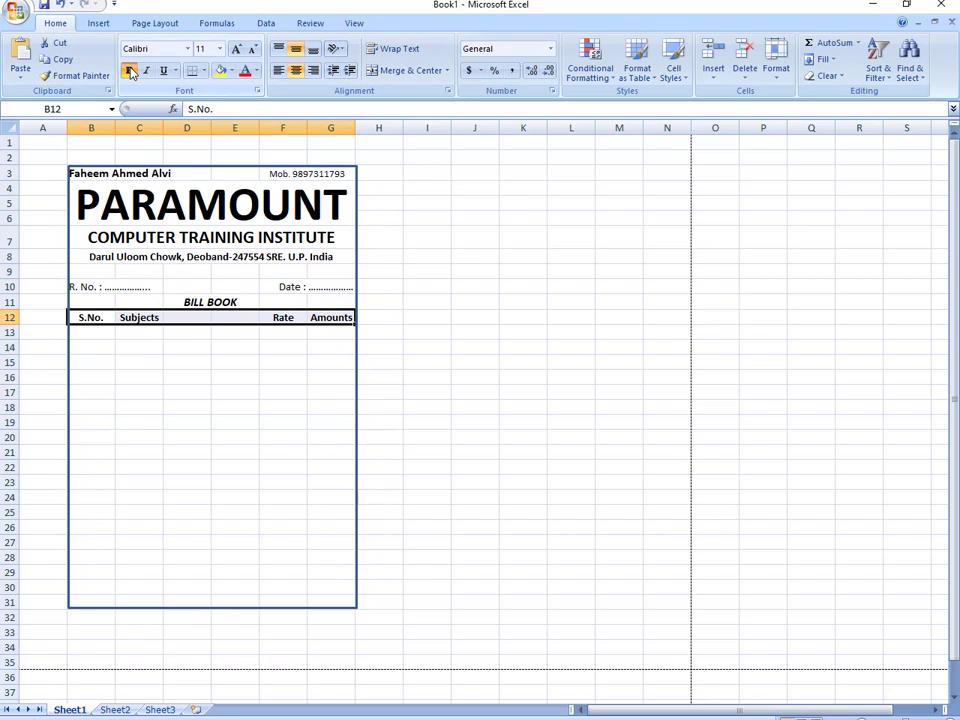
- Fill serial numbers 1 to 10 down B13:B22
{"action": "left_click", "coordinate": [99, 332]}
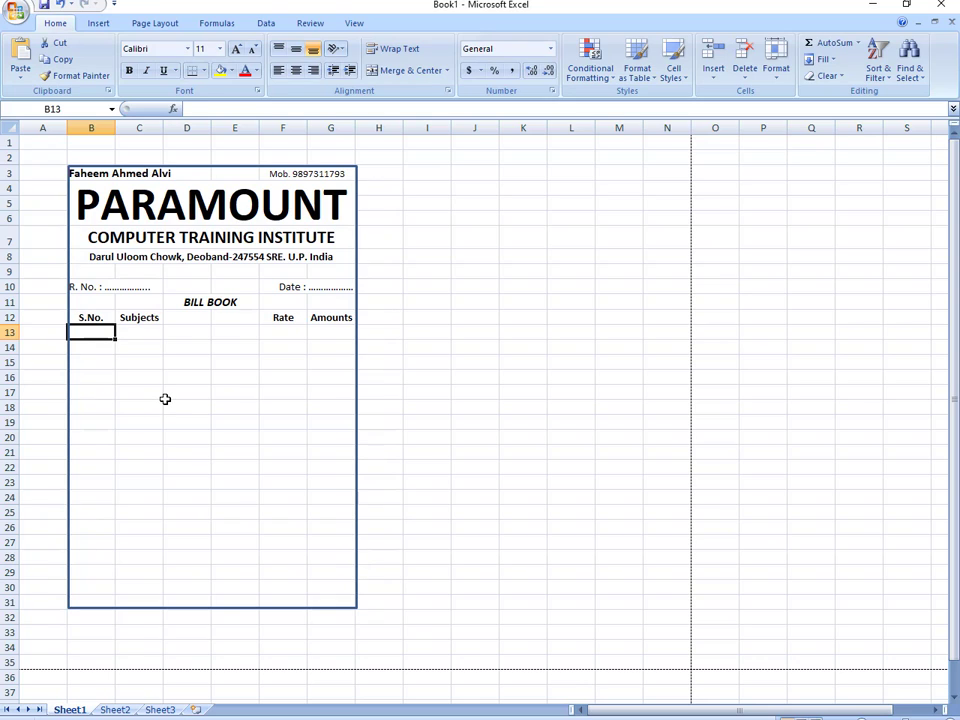
{"action": "type", "text": "1"}
{"action": "key", "text": "Return"}
{"action": "type", "text": "3"}
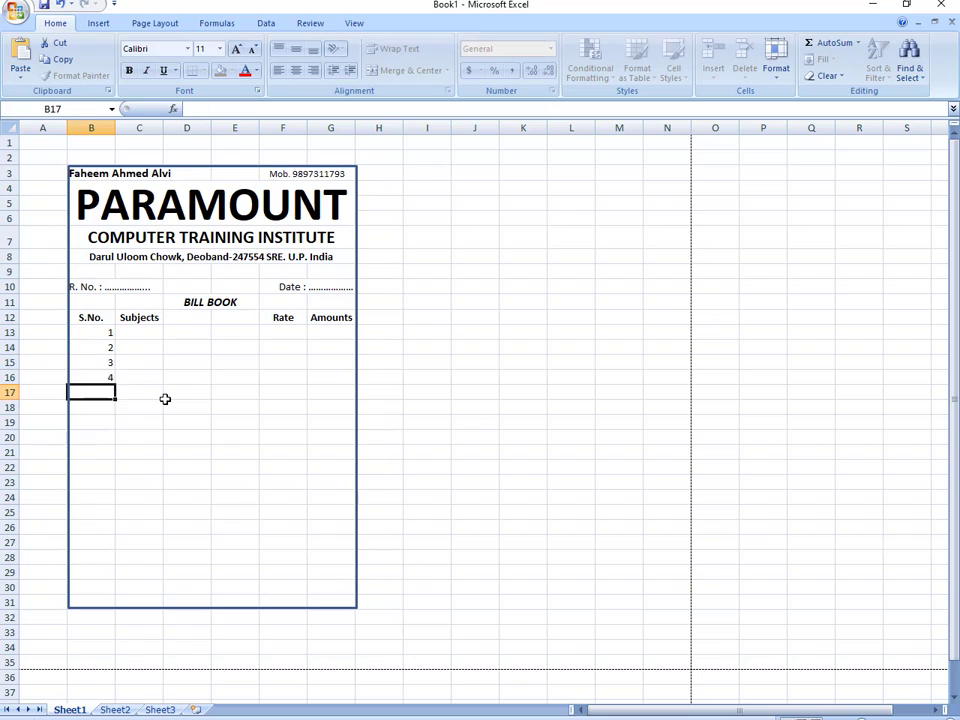
{"action": "type", "text": " 4 5 6 7 8 9 10"}
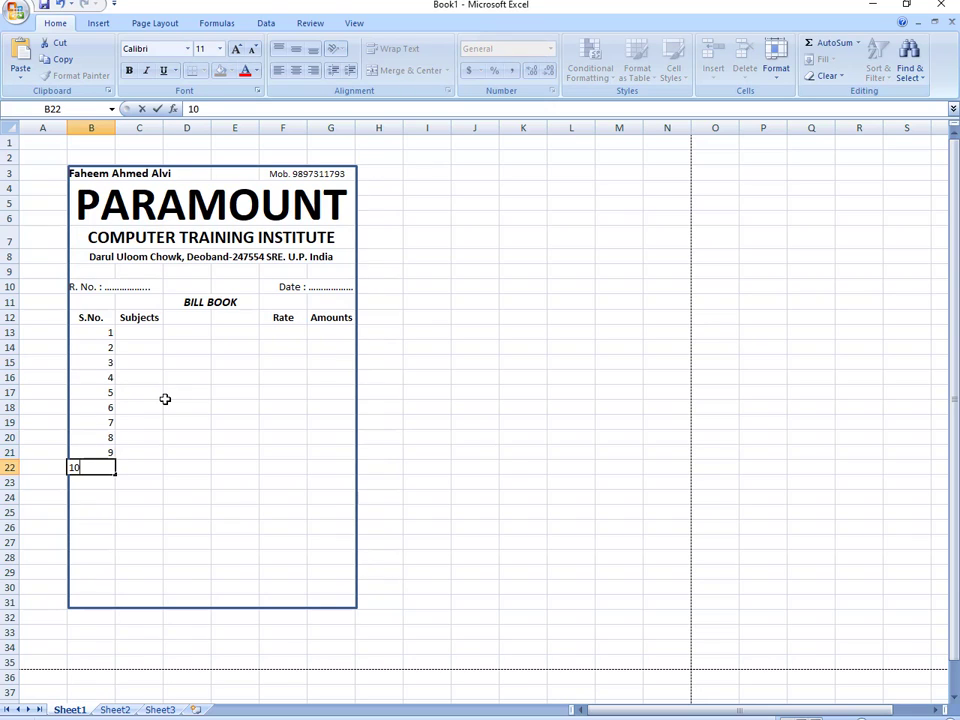
{"action": "key", "text": "Return"}
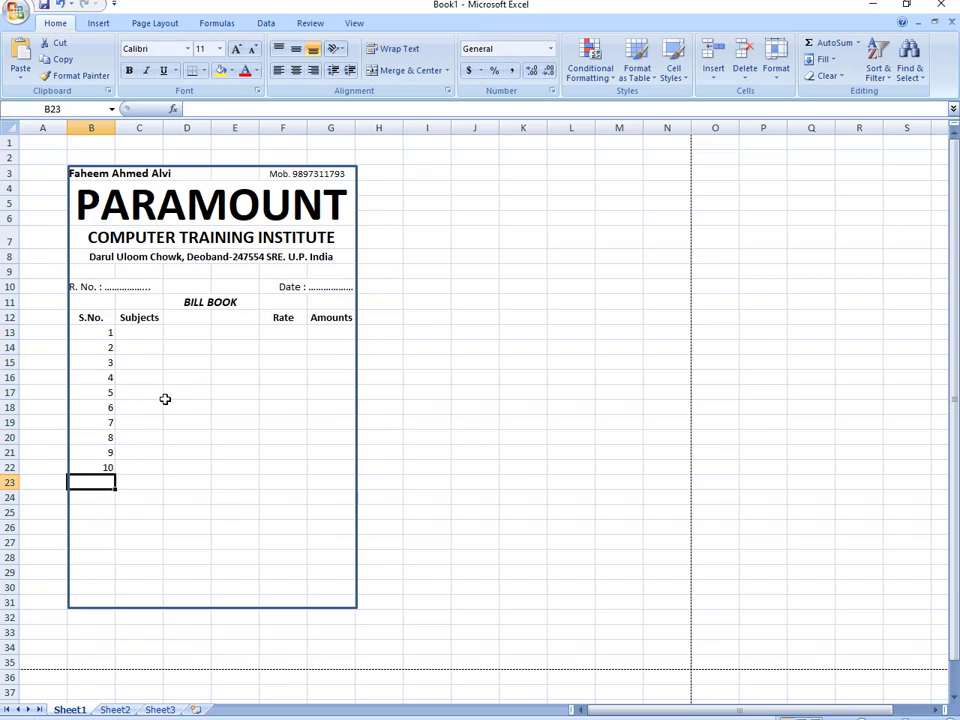
- Apply Merge Across to C13:E22, then return to cell C13
{"action": "left_click_drag", "start_coordinate": [137, 334], "coordinate": [231, 465]}
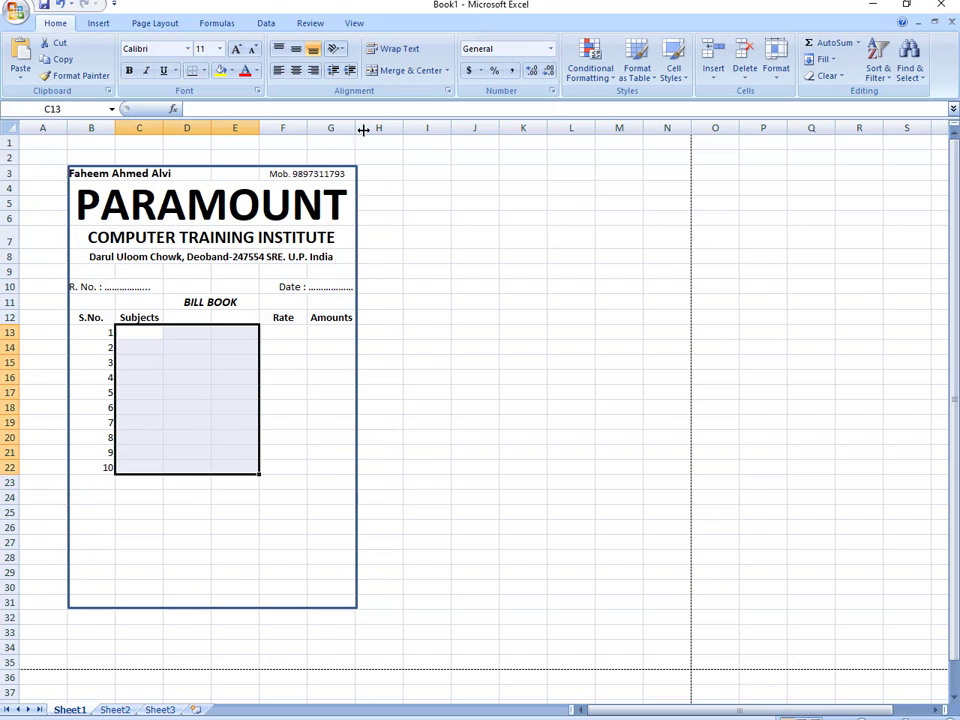
{"action": "left_click", "coordinate": [447, 71]}
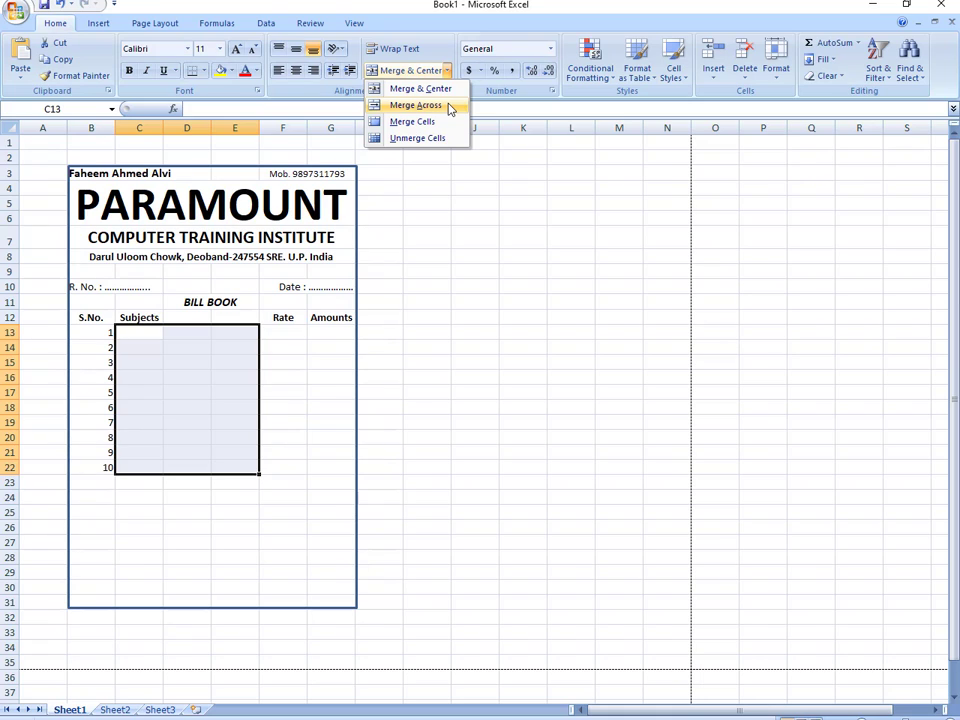
{"action": "left_click", "coordinate": [449, 108]}
{"action": "left_click", "coordinate": [212, 454]}
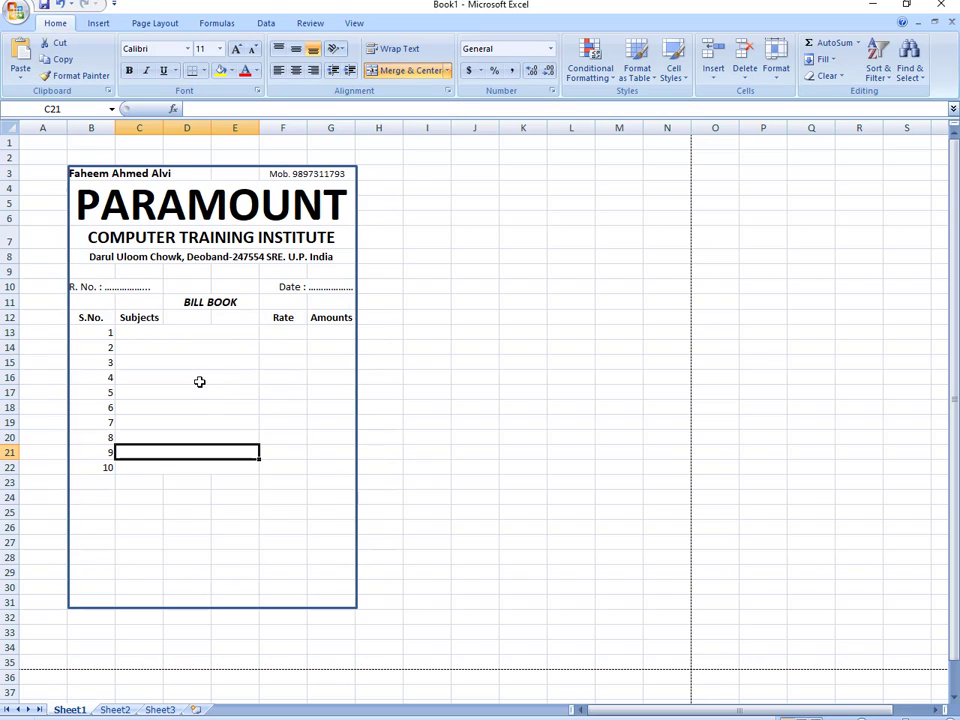
{"action": "left_click", "coordinate": [179, 330]}
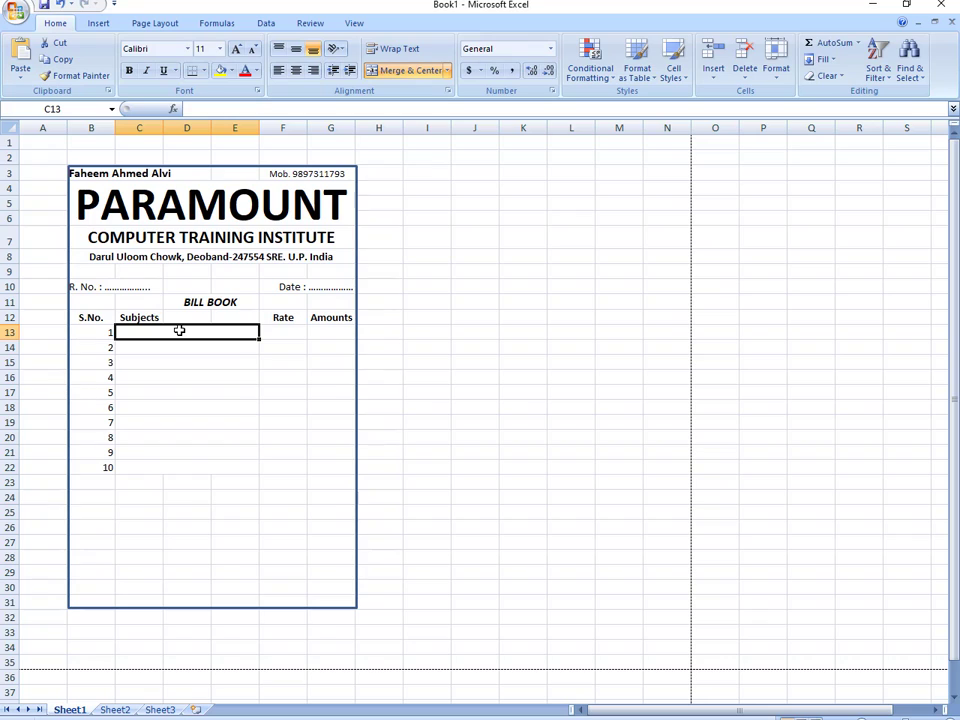
- Enter the subjects Inpage, Corel, Photoshop, Page Maker and Tally in C13 to C17
{"action": "type", "text": "In"}
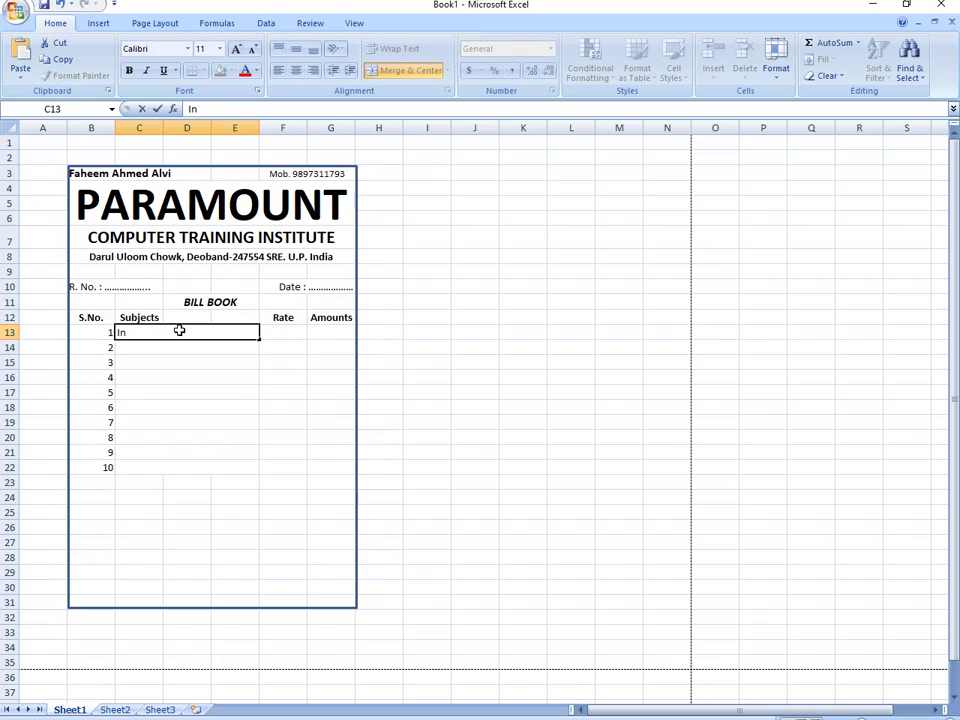
{"action": "type", "text": "page"}
{"action": "key", "text": "Return"}
{"action": "type", "text": "Core"}
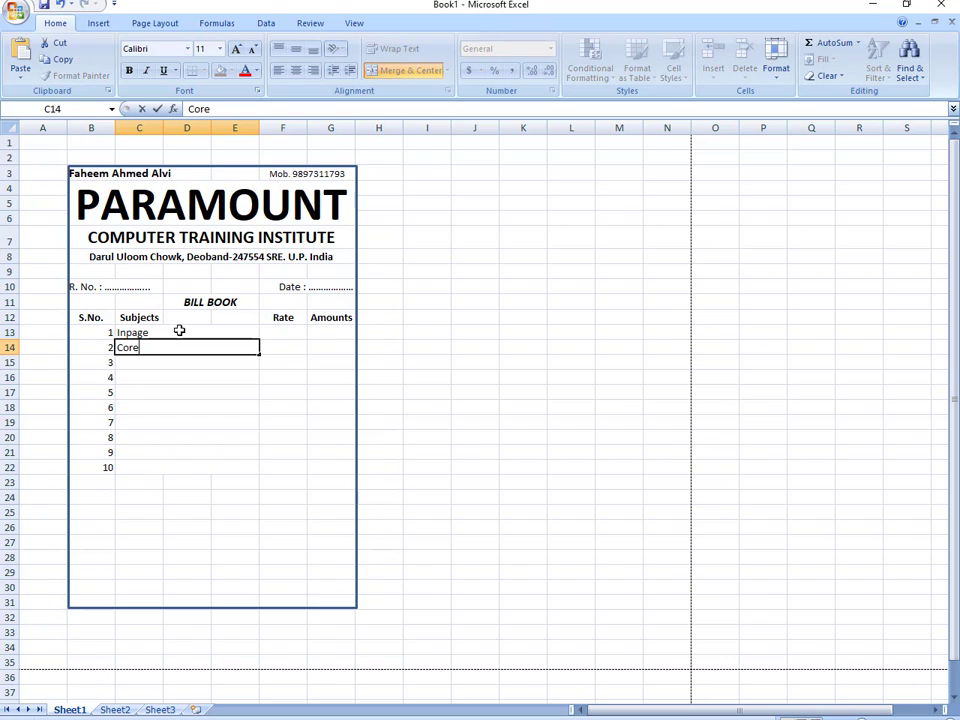
{"action": "type", "text": "l"}
{"action": "key", "text": "Return"}
{"action": "type", "text": "Photo"}
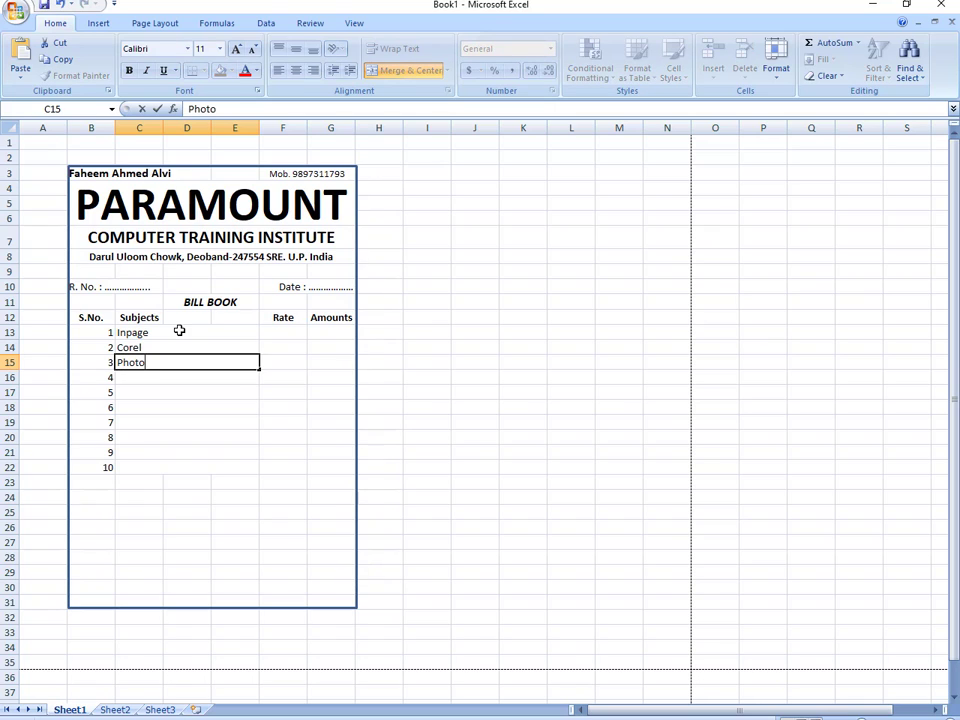
{"action": "type", "text": "shop"}
{"action": "key", "text": "Return"}
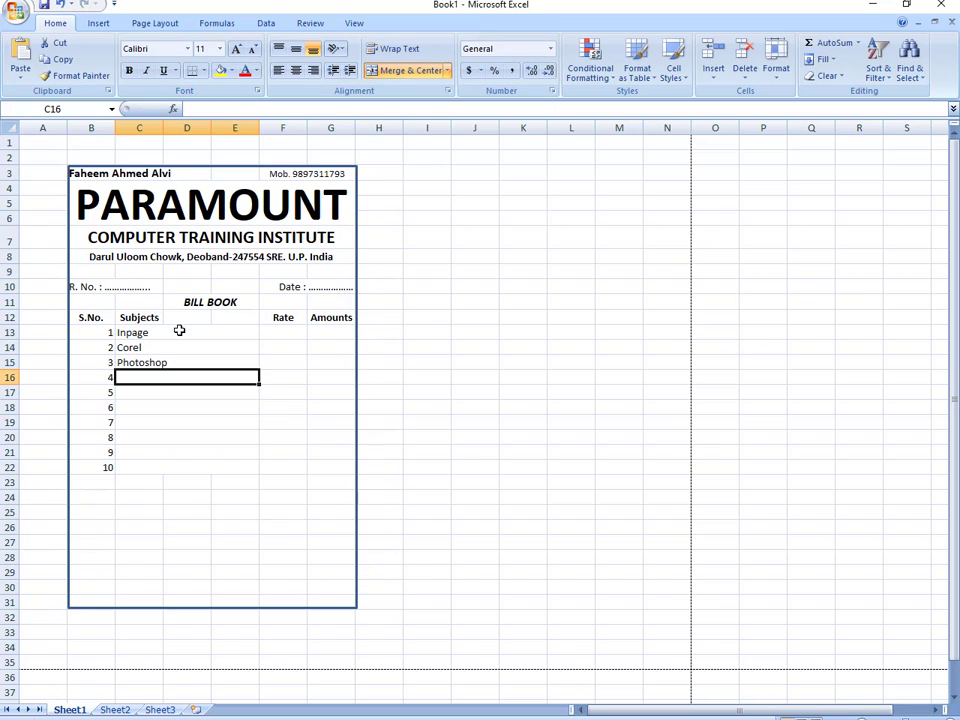
{"action": "type", "text": "Page Ma"}
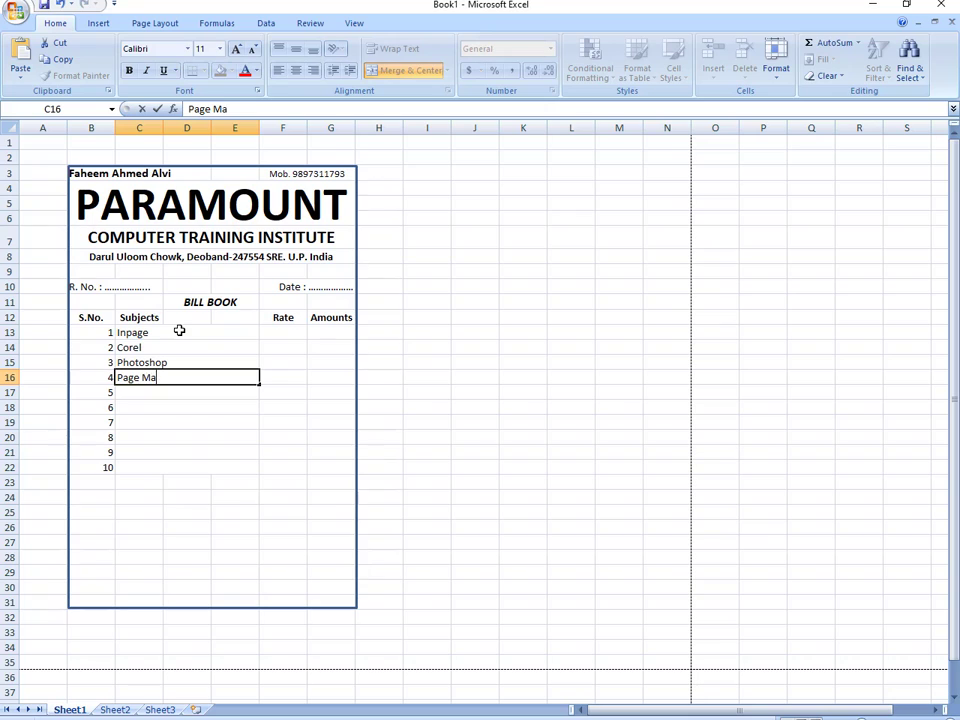
{"action": "type", "text": "ker"}
{"action": "key", "text": "Return"}
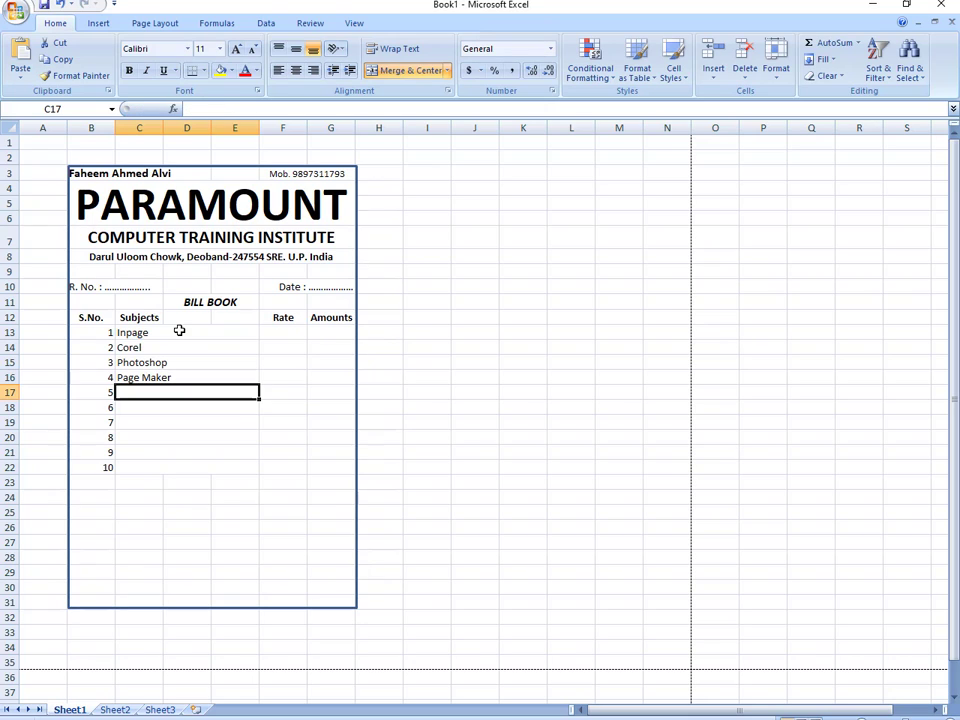
{"action": "type", "text": "Tally"}
{"action": "key", "text": "Return"}
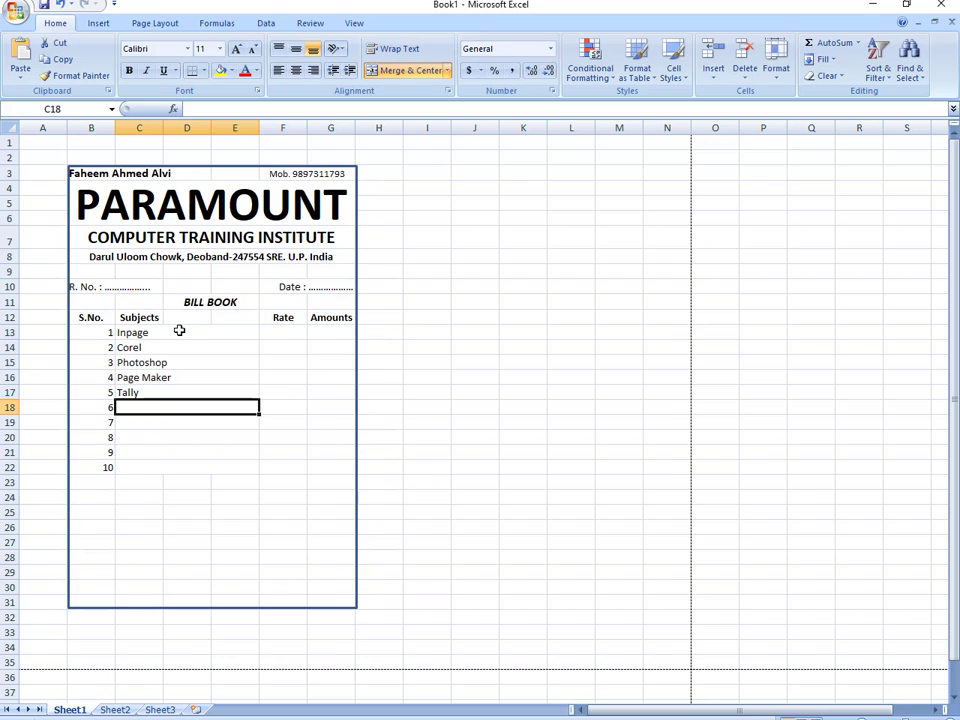
- Add M. S. Word, M. S. Excel, M. S. Power Point, Typing (All Languages) and Auto CAD below them
{"action": "type", "text": "M. S"}
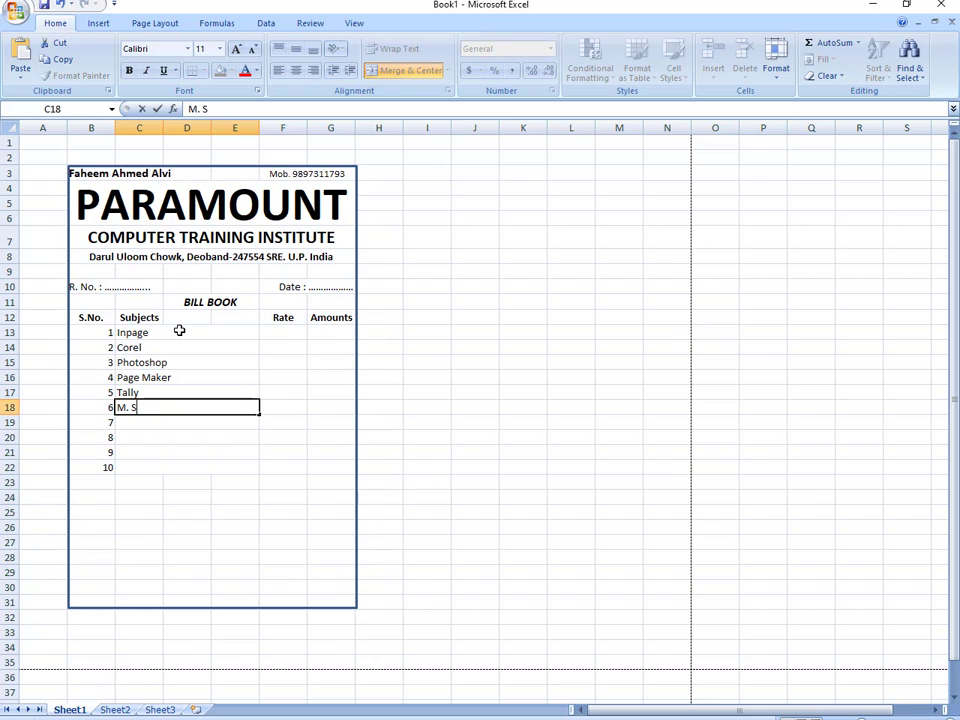
{"action": "type", "text": ". Word"}
{"action": "key", "text": "Return"}
{"action": "type", "text": "M. S. "}
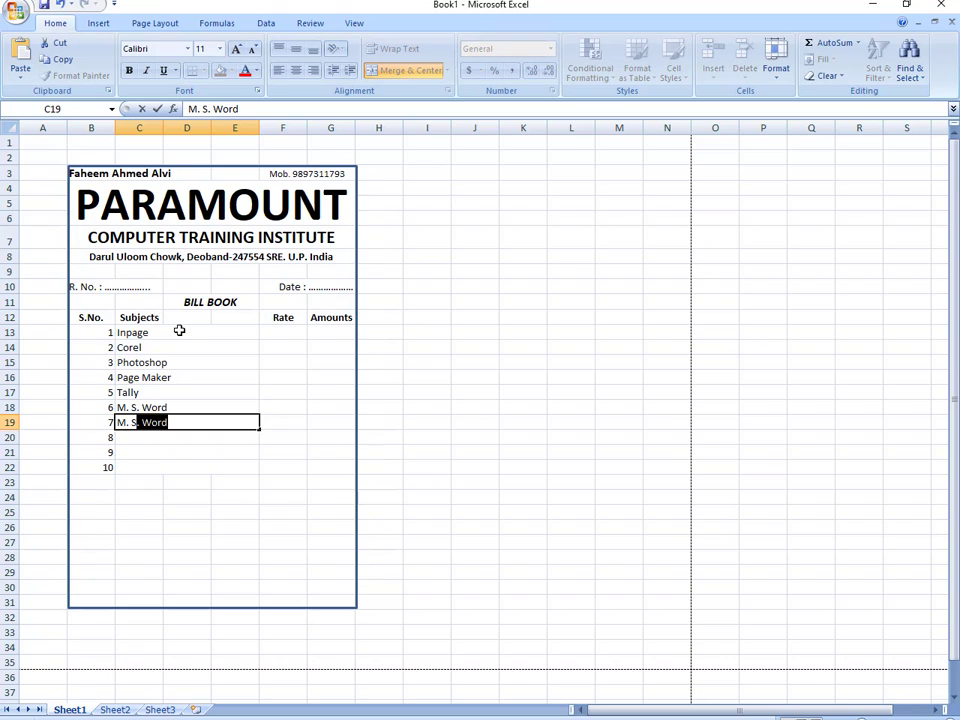
{"action": "type", "text": "Excel"}
{"action": "key", "text": "Return"}
{"action": "type", "text": "Mo"}
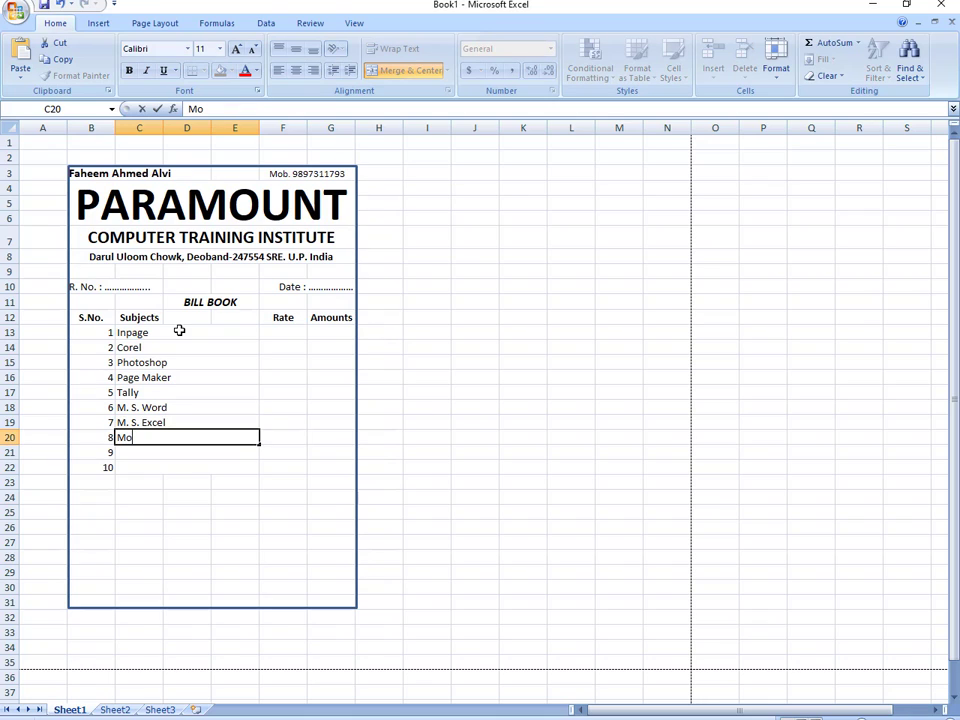
{"action": "key", "text": "BackSpace"}
{"action": "type", "text": ". S. Power Point"}
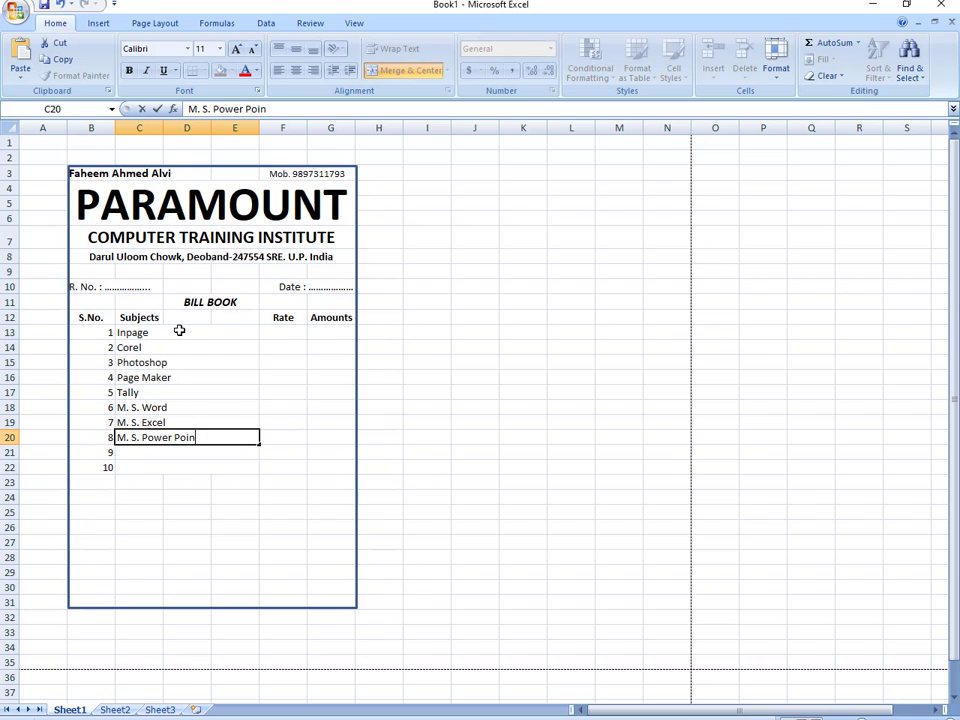
{"action": "key", "text": "Return"}
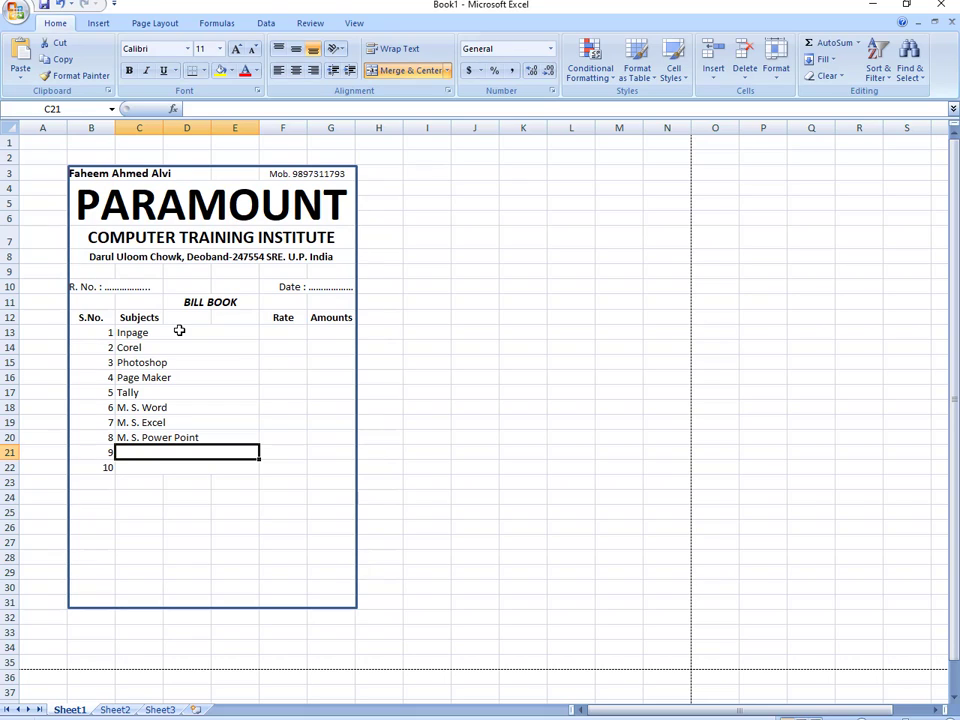
{"action": "type", "text": "Typing"}
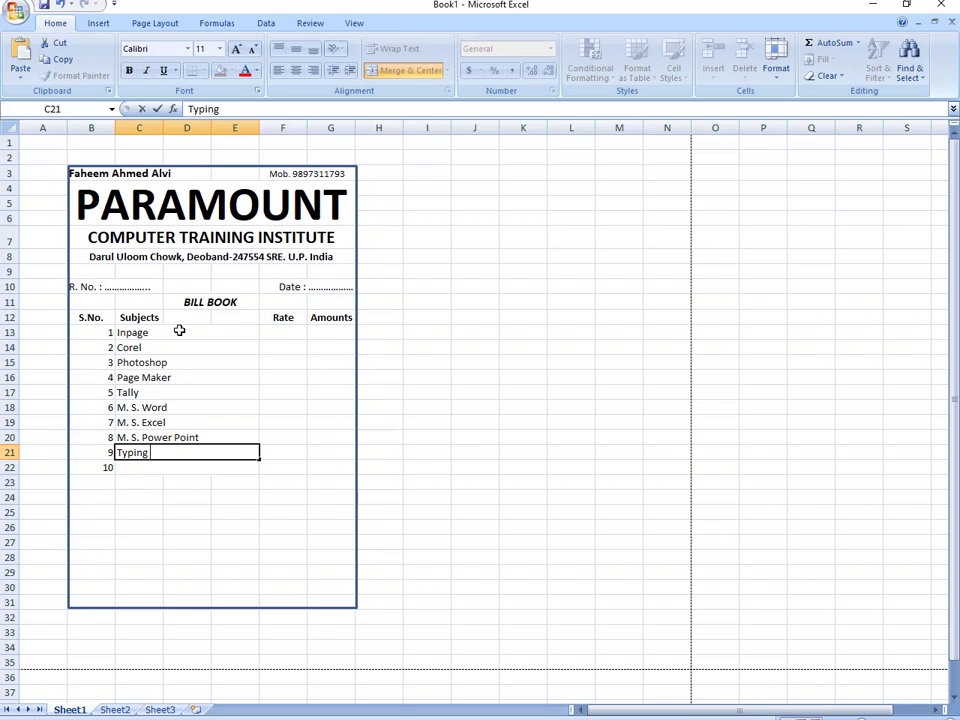
{"action": "type", "text": " (All Langua"}
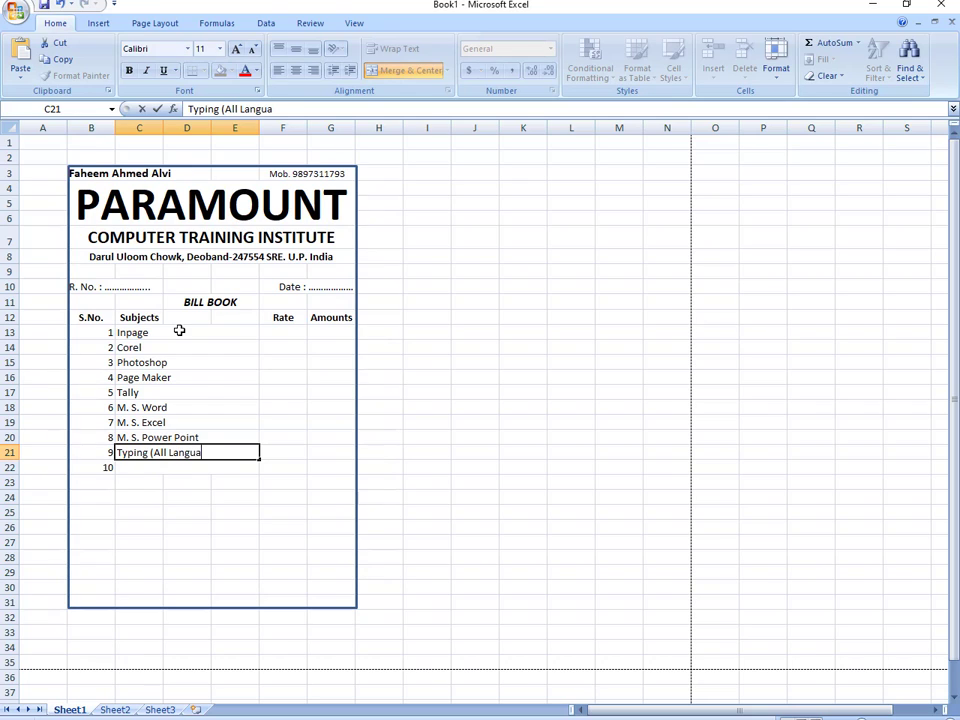
{"action": "type", "text": "ges)"}
{"action": "key", "text": "Return"}
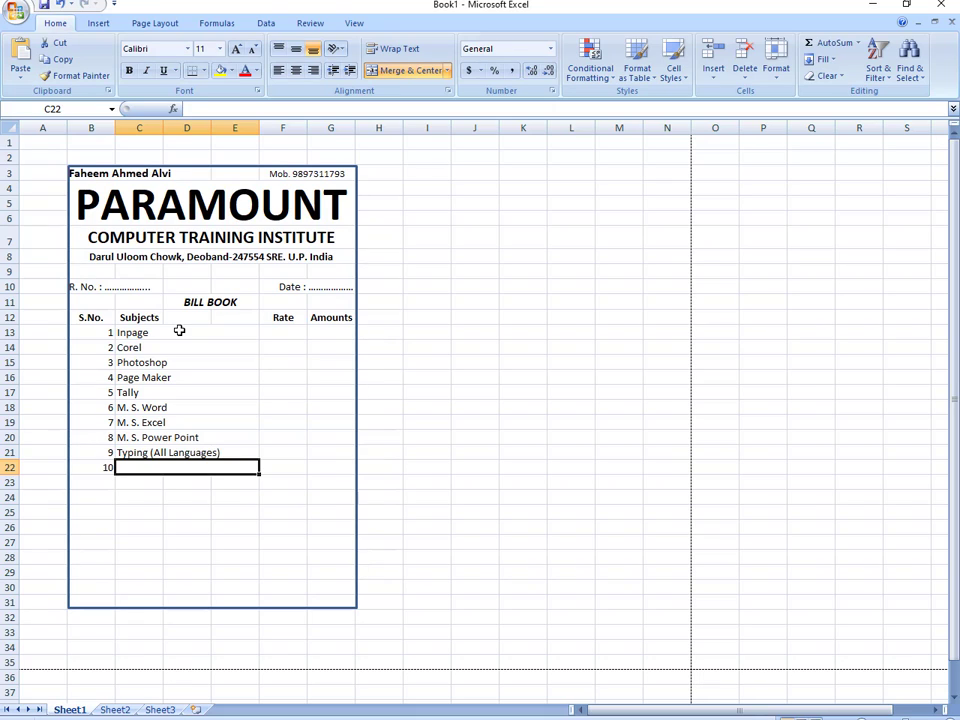
{"action": "type", "text": "Auto C"}
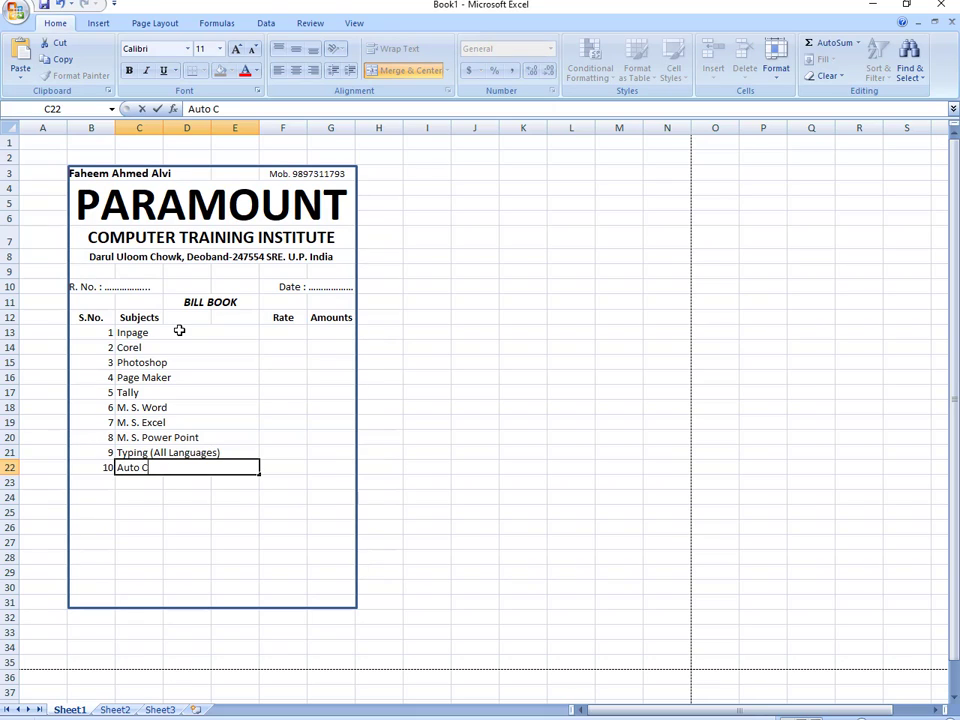
{"action": "type", "text": "AD"}
- Enter 1500 in F13, fill it down to F22, and change the Auto CAD rate to 15000
{"action": "left_click", "coordinate": [284, 331]}
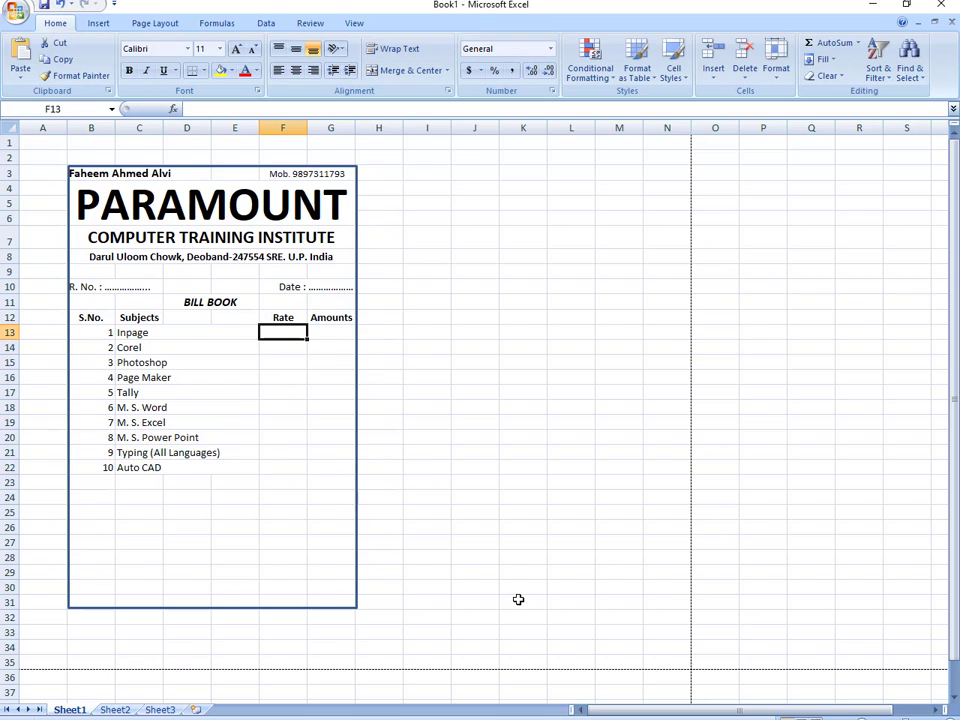
{"action": "type", "text": "1500"}
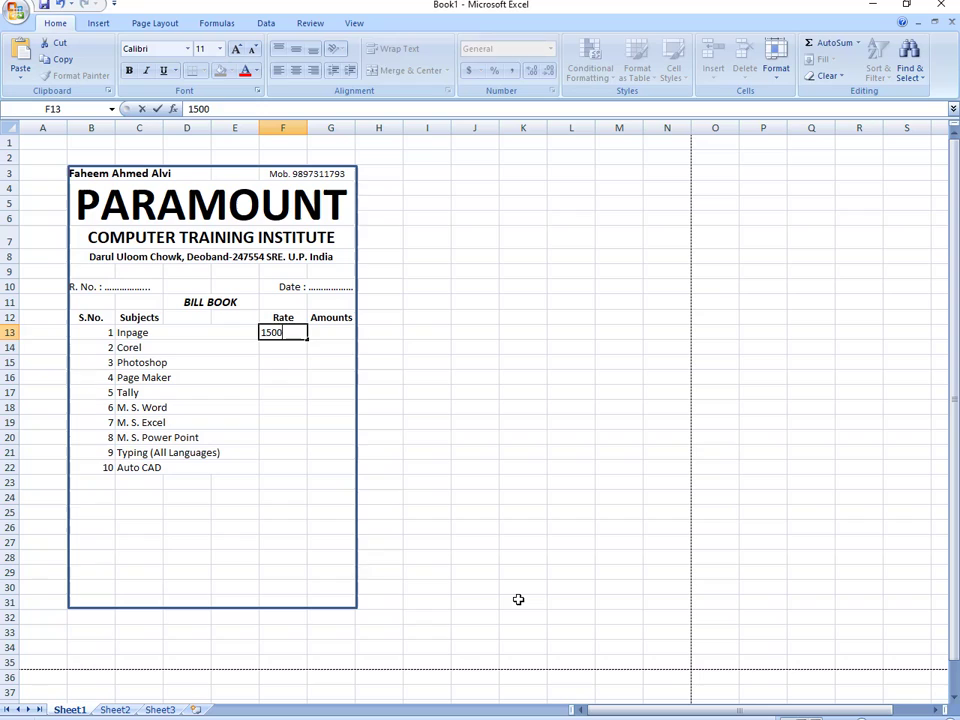
{"action": "key", "text": "Return"}
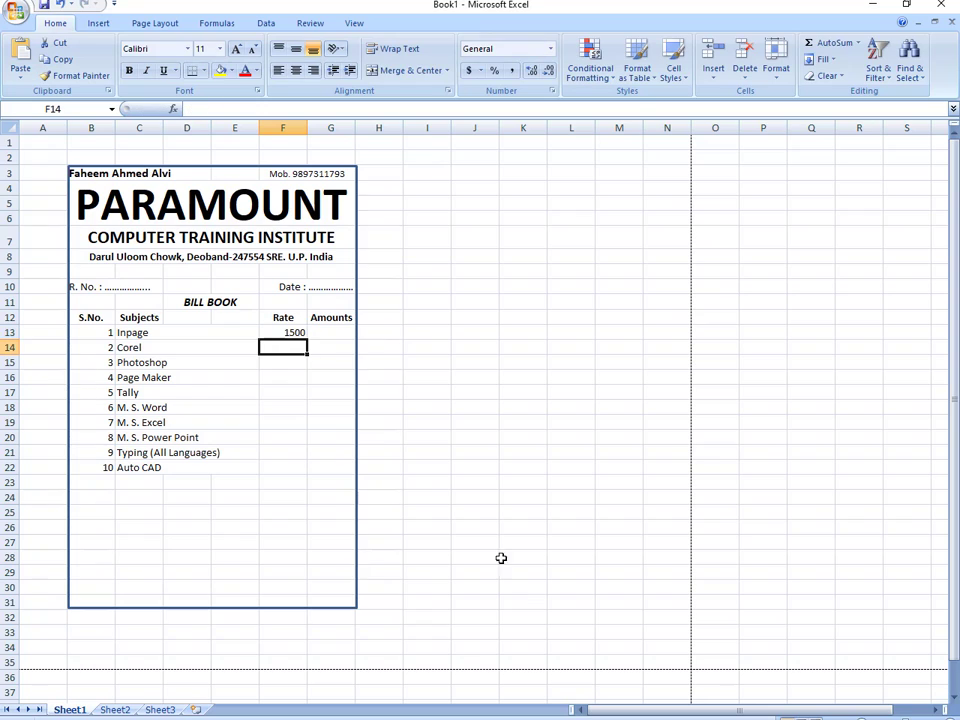
{"action": "left_click", "coordinate": [293, 332]}
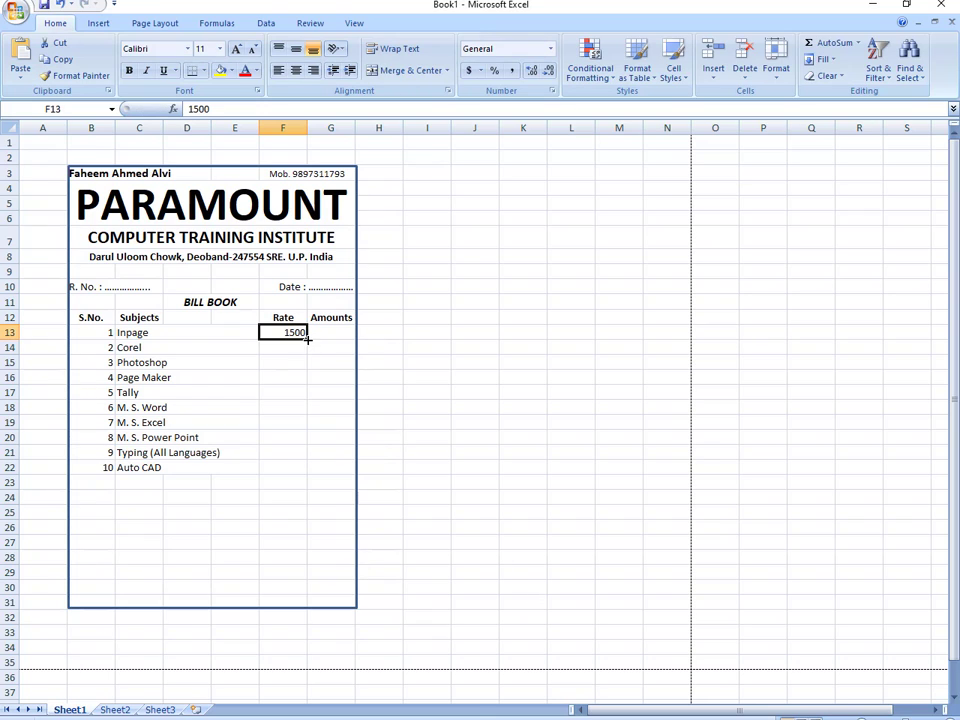
{"action": "left_click_drag", "start_coordinate": [305, 339], "coordinate": [303, 443]}
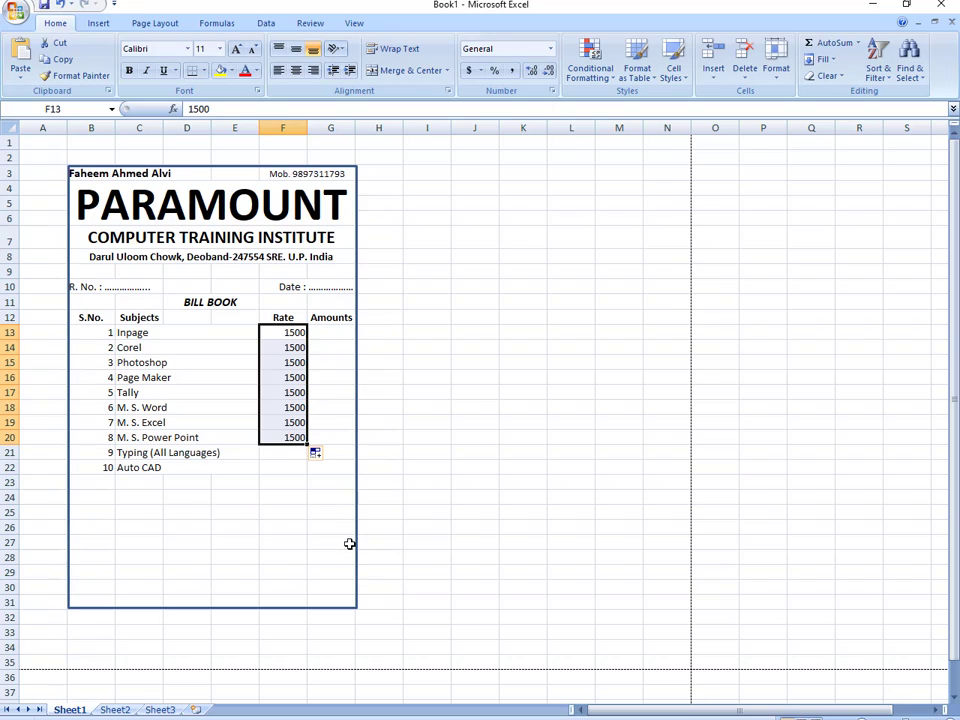
{"action": "left_click_drag", "start_coordinate": [306, 444], "coordinate": [311, 468]}
{"action": "double_click", "coordinate": [305, 467]}
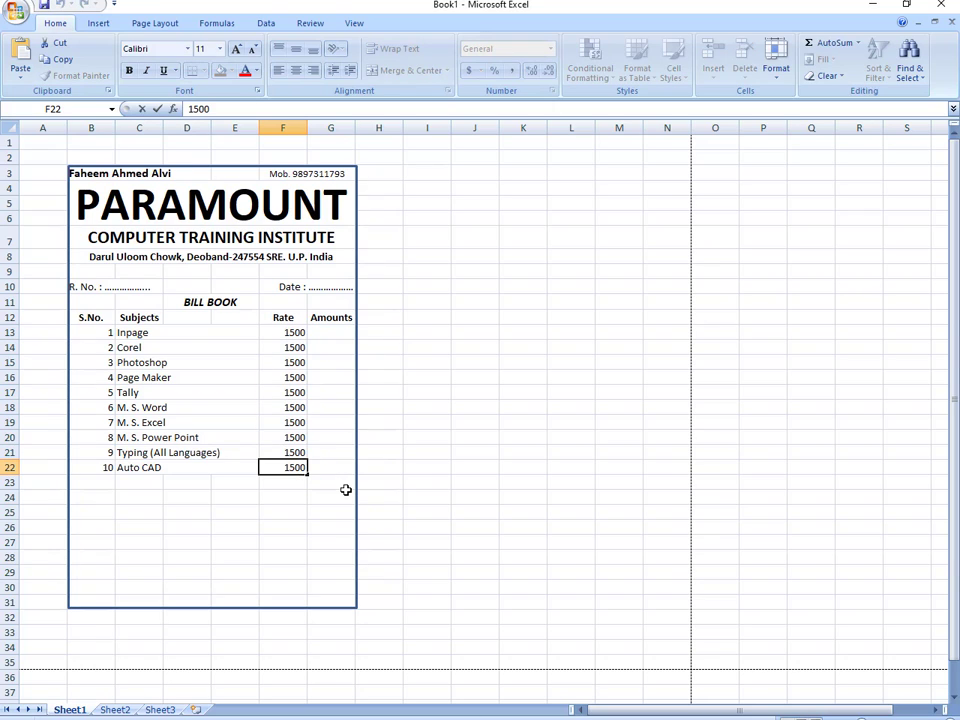
{"action": "type", "text": "0"}
{"action": "left_click", "coordinate": [330, 497]}
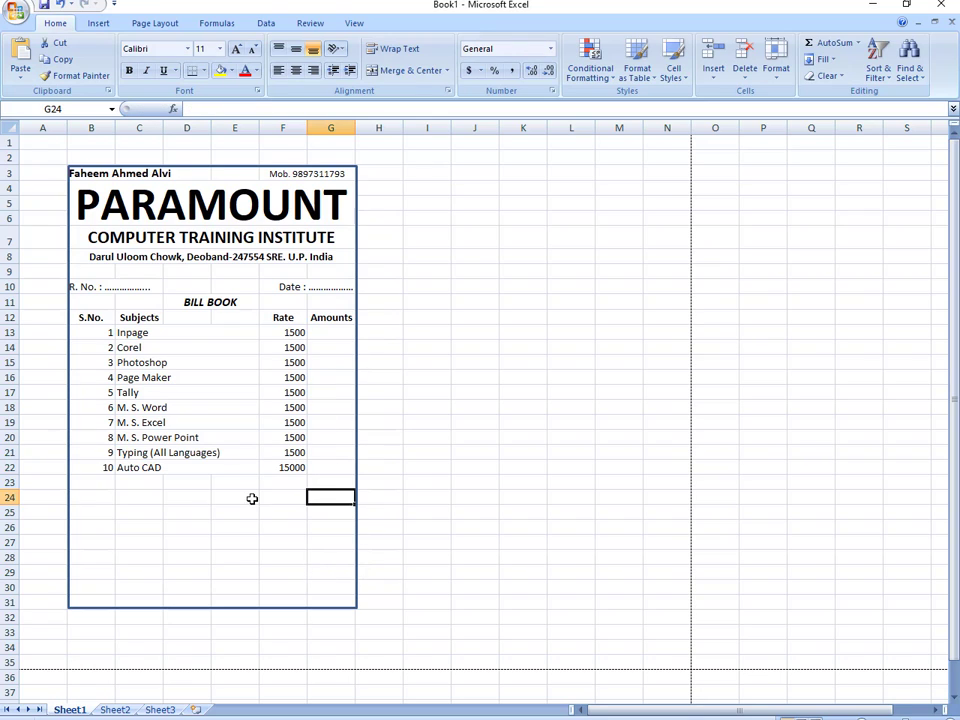
- Merge Across rows 23 to 26 from column B to F
{"action": "left_click_drag", "start_coordinate": [96, 482], "coordinate": [283, 544]}
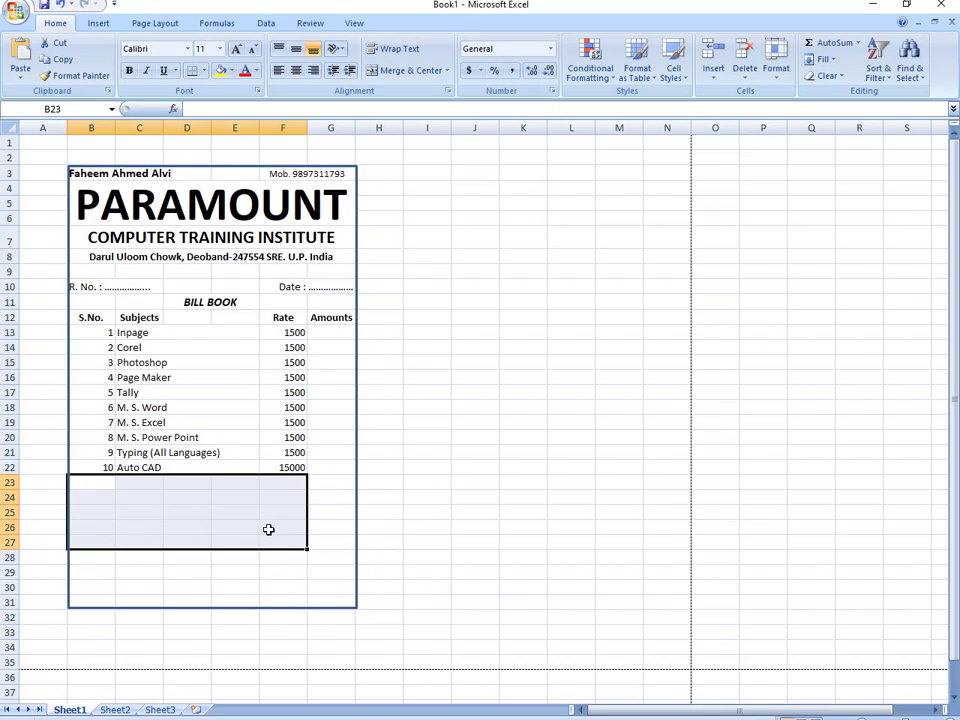
{"action": "left_click", "coordinate": [446, 70]}
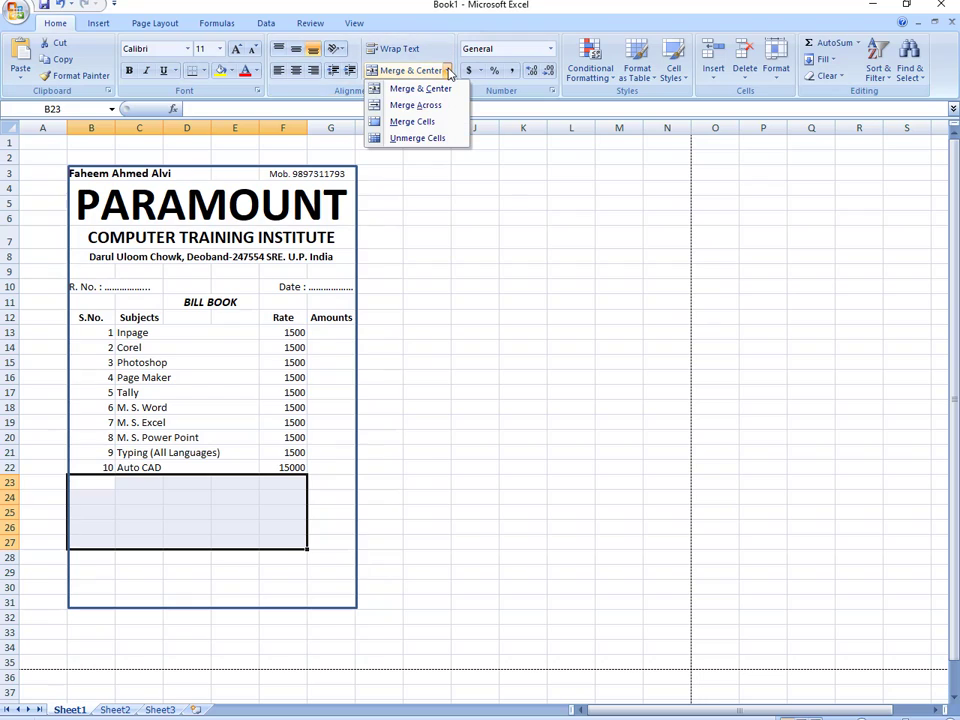
{"action": "left_click", "coordinate": [448, 105]}
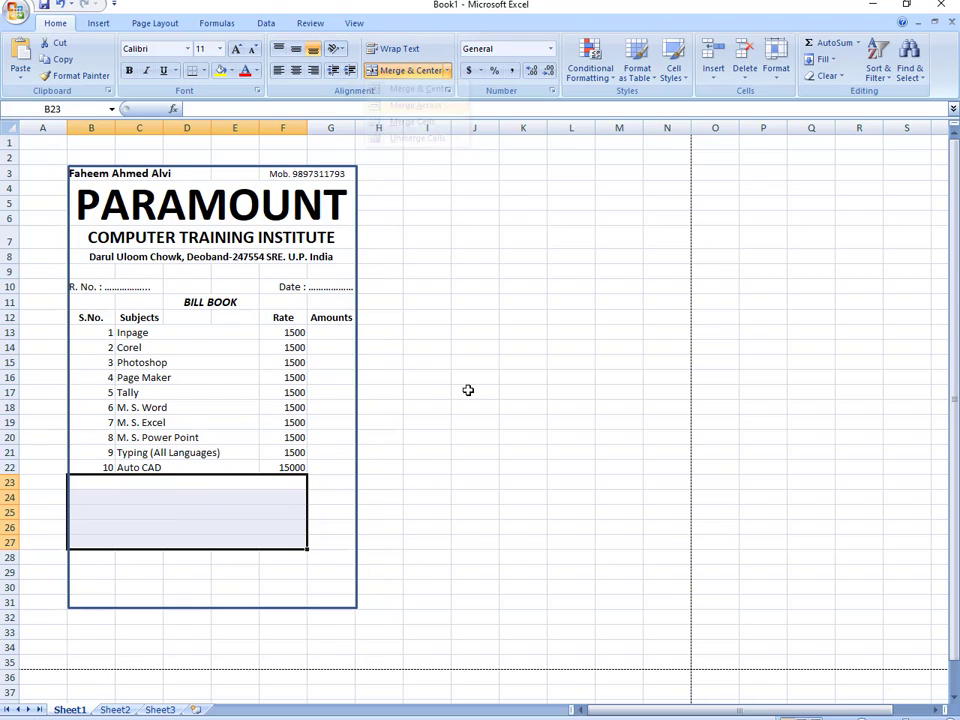
- Type the labels Total Fees, Discount 10% and Total Fees With Discounts in rows 23 to 25
{"action": "left_click", "coordinate": [219, 480]}
{"action": "type", "text": "Total"}
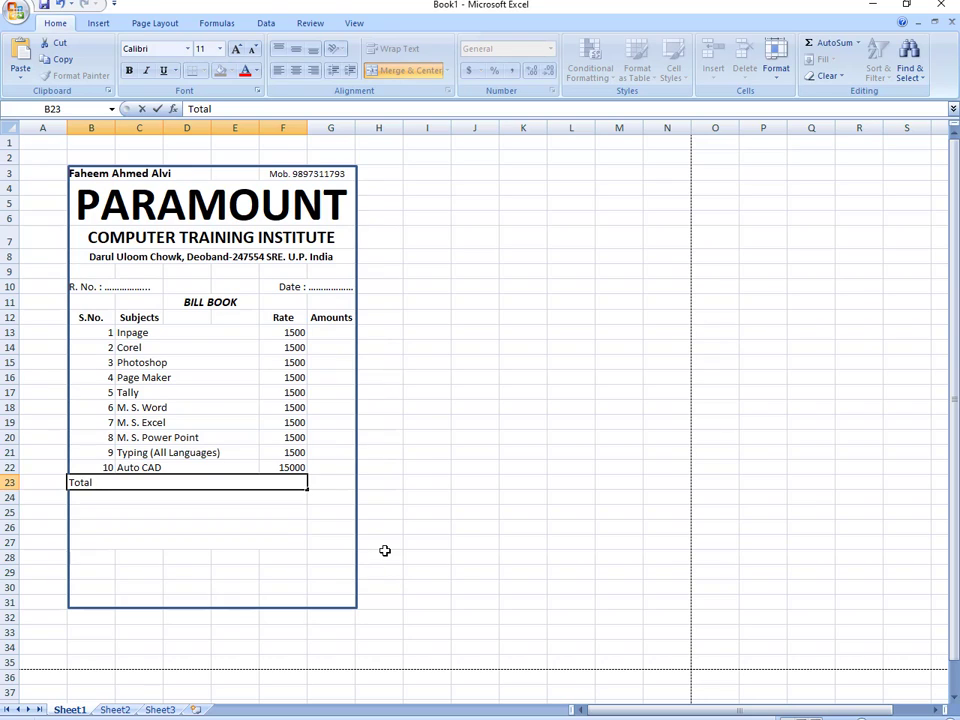
{"action": "type", "text": " Fees"}
{"action": "key", "text": "Return"}
{"action": "key", "text": "Return"}
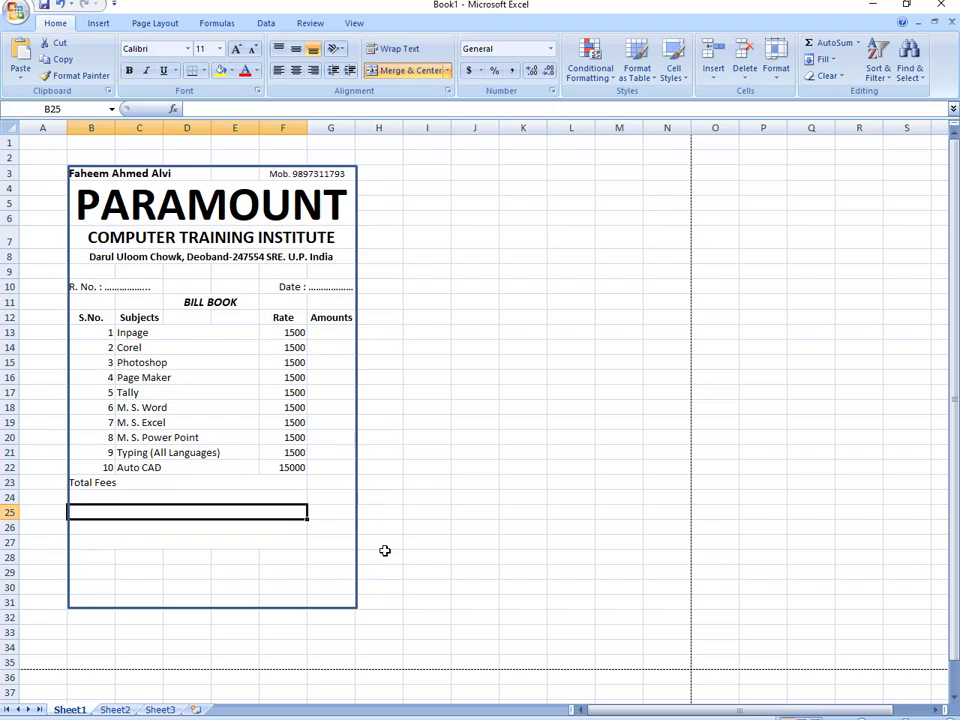
{"action": "key", "text": "Up"}
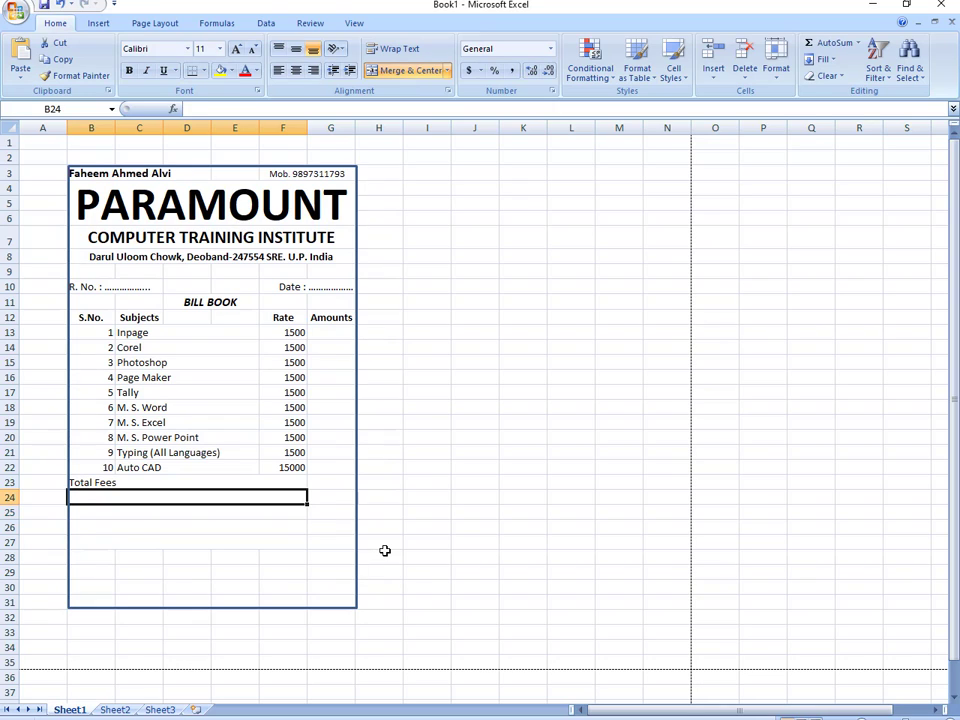
{"action": "type", "text": "Discount"}
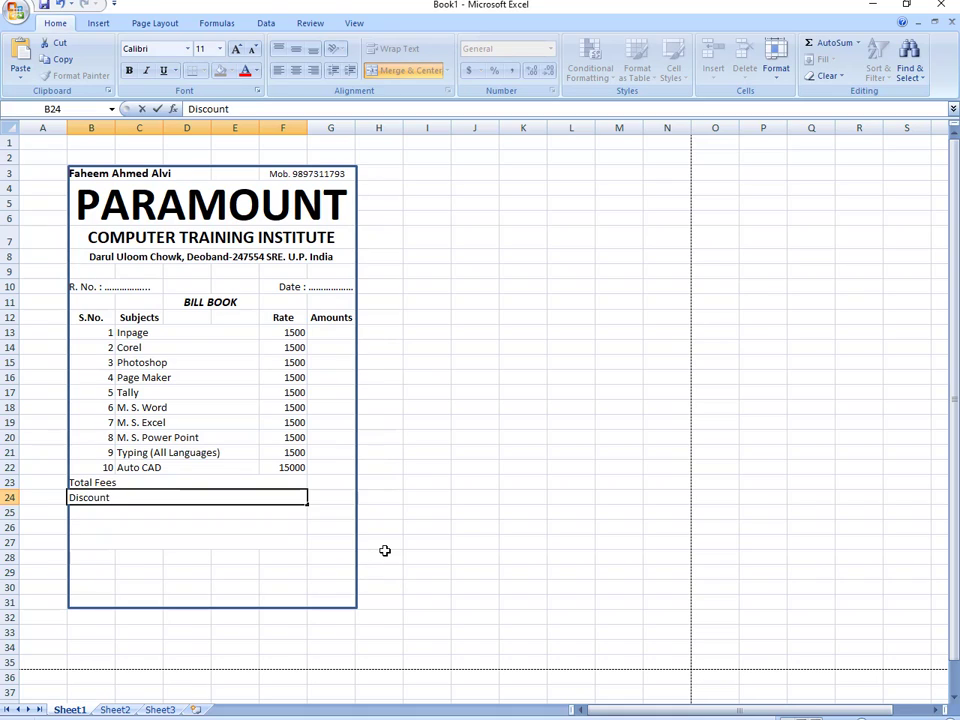
{"action": "type", "text": " 10%"}
{"action": "key", "text": "Return"}
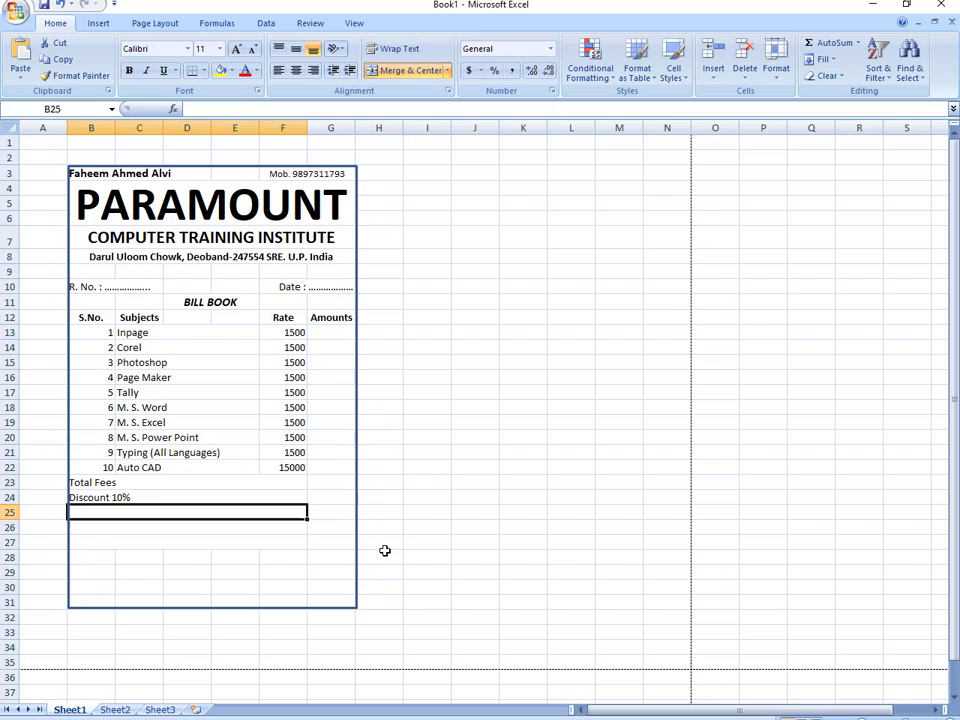
{"action": "type", "text": "Total "}
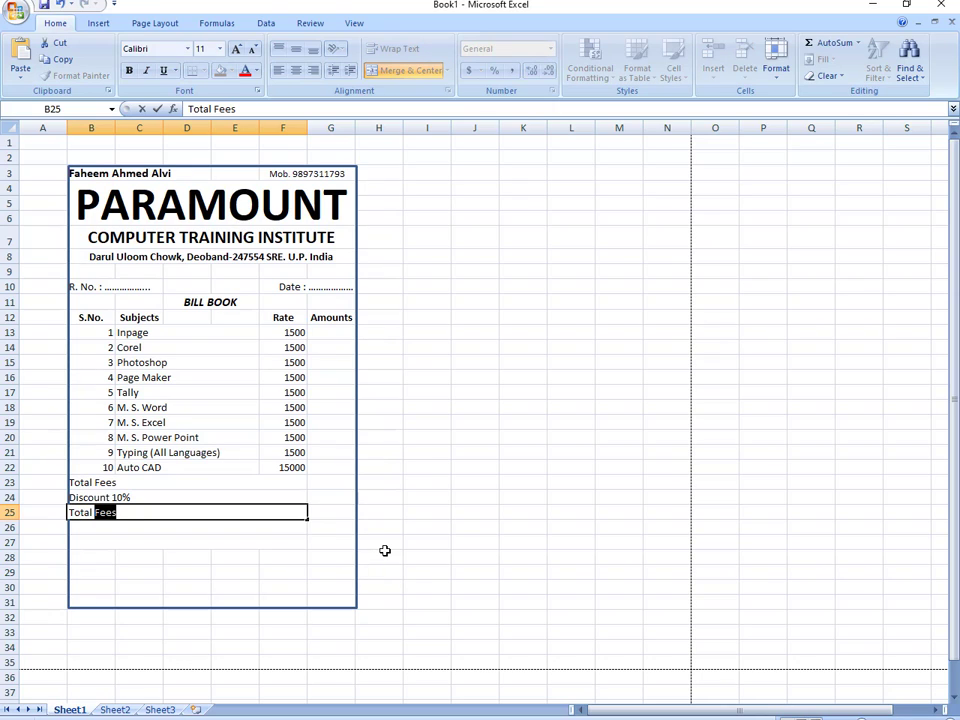
{"action": "type", "text": "Fees With Di"}
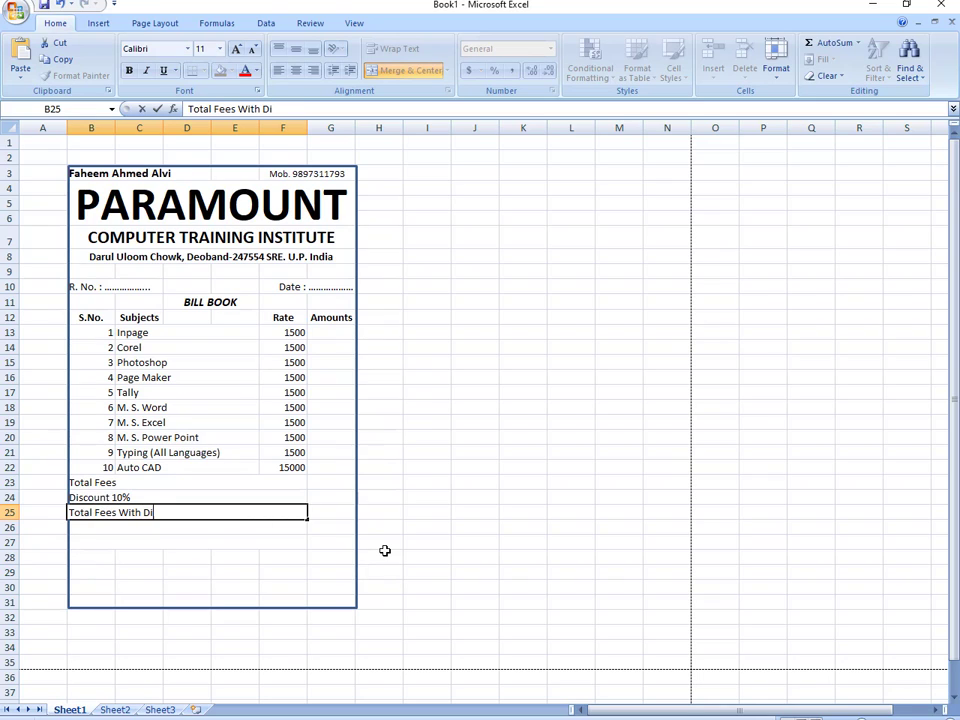
{"action": "type", "text": "scounts"}
{"action": "left_click", "coordinate": [168, 570]}
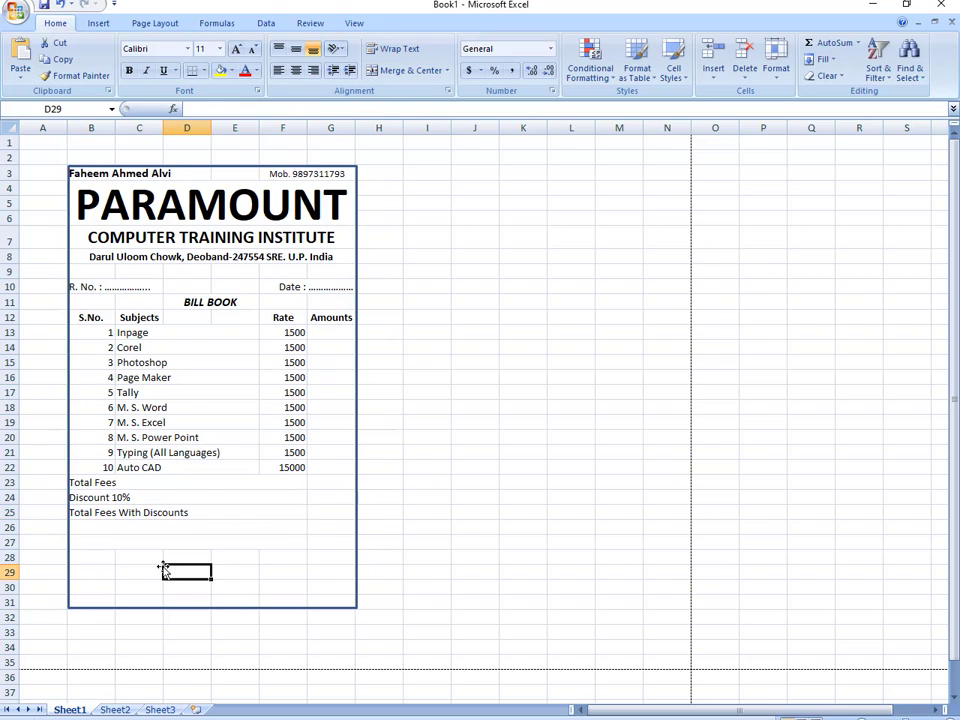
{"action": "left_click", "coordinate": [206, 514]}
- Label row 26 'Installments' and row 27 'Installments 1'
{"action": "left_click", "coordinate": [184, 530]}
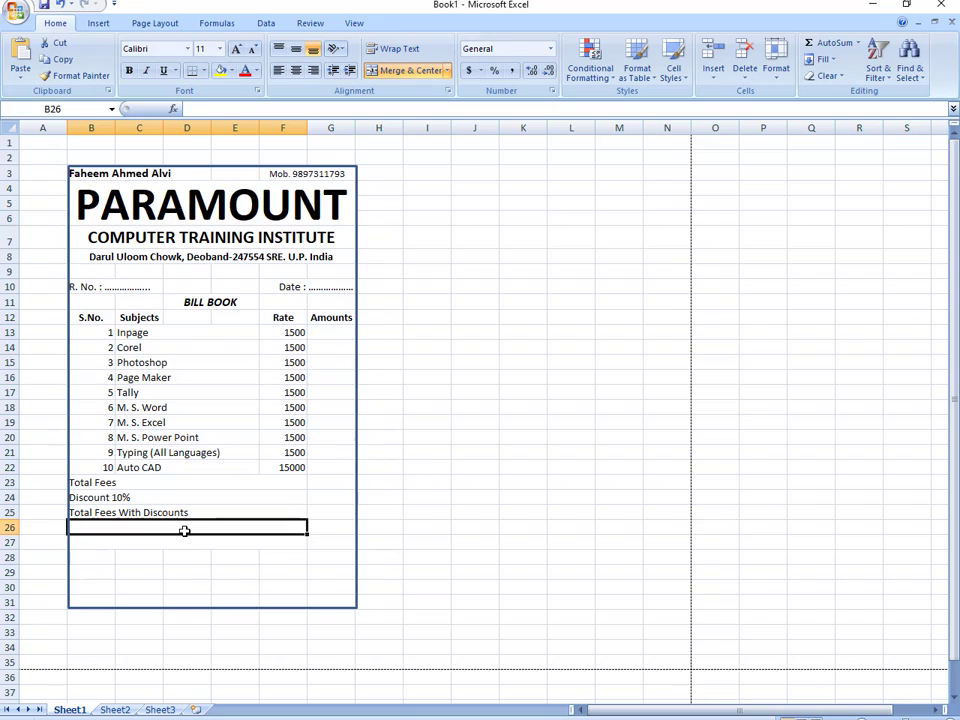
{"action": "type", "text": "Ins"}
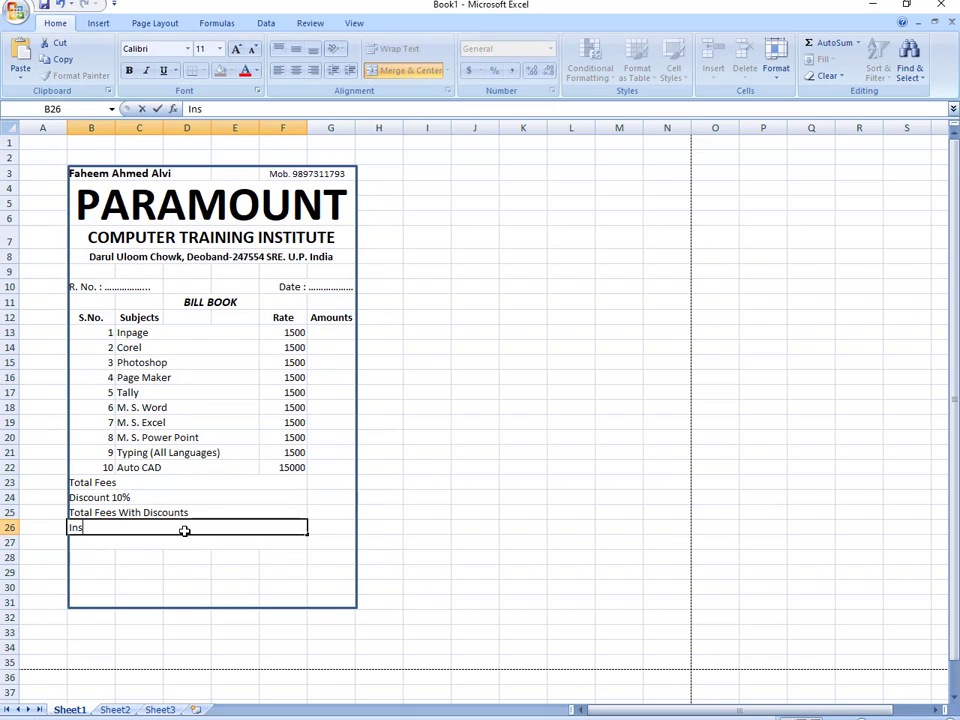
{"action": "type", "text": "tallments"}
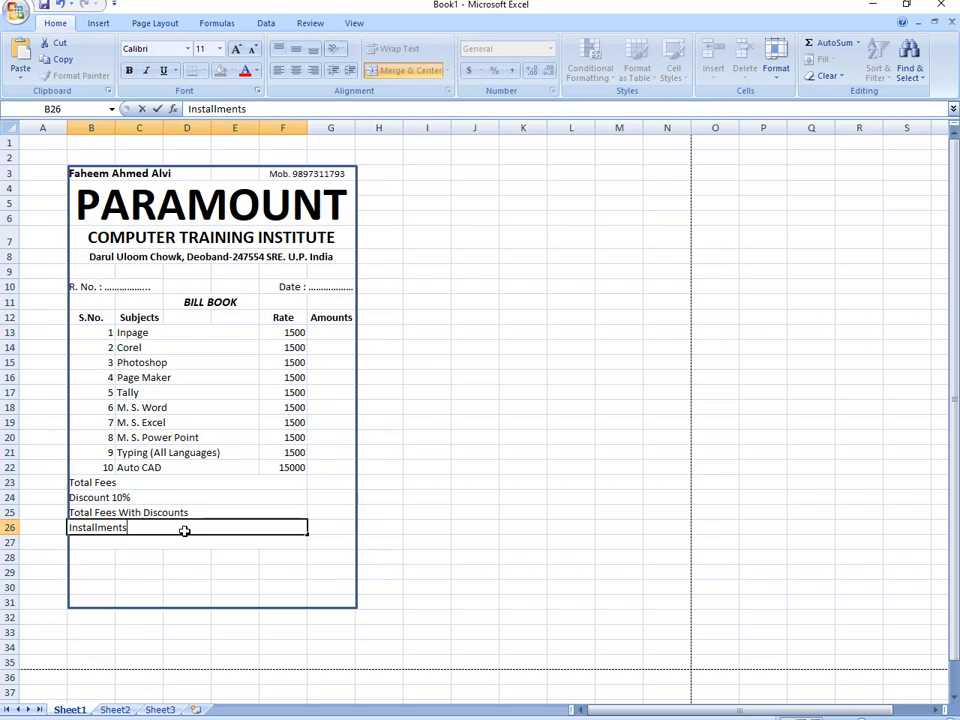
{"action": "key", "text": "Return"}
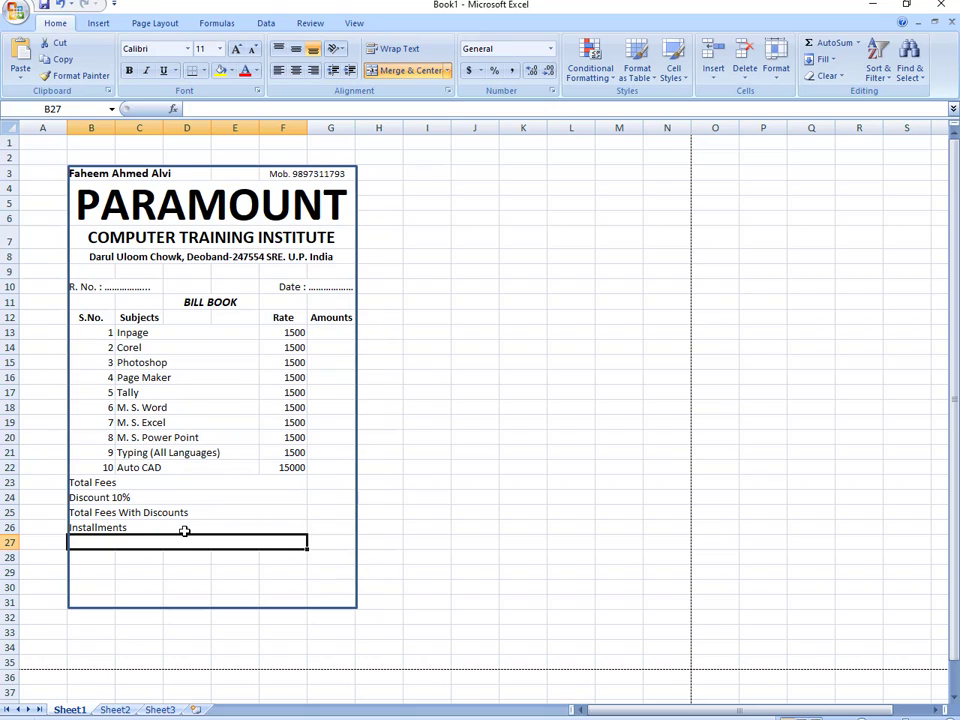
{"action": "type", "text": "I"}
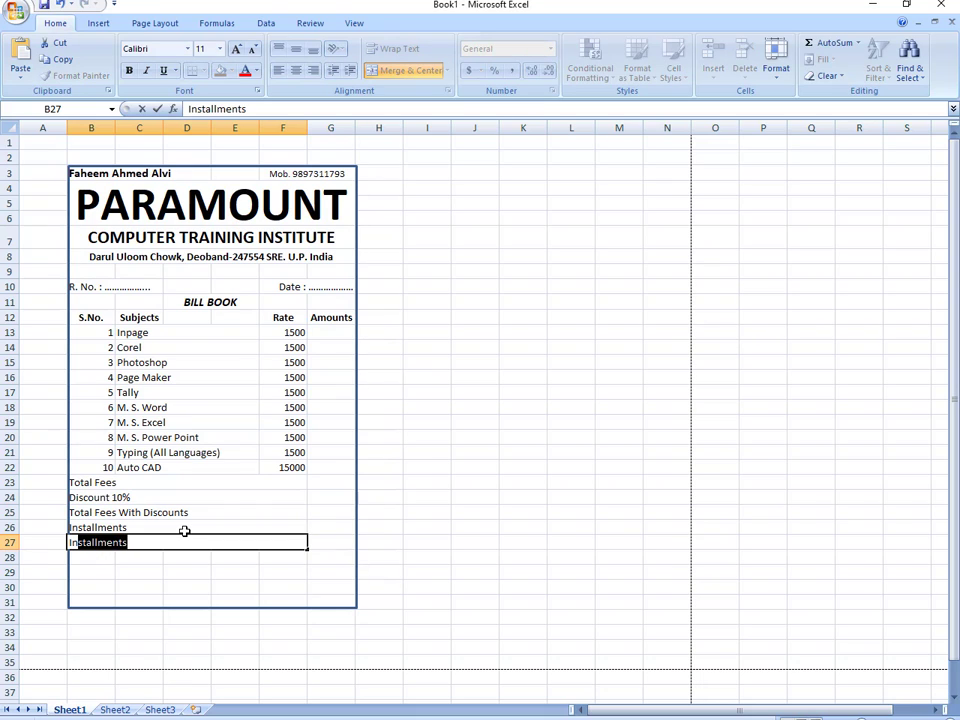
{"action": "type", "text": "nstallments"}
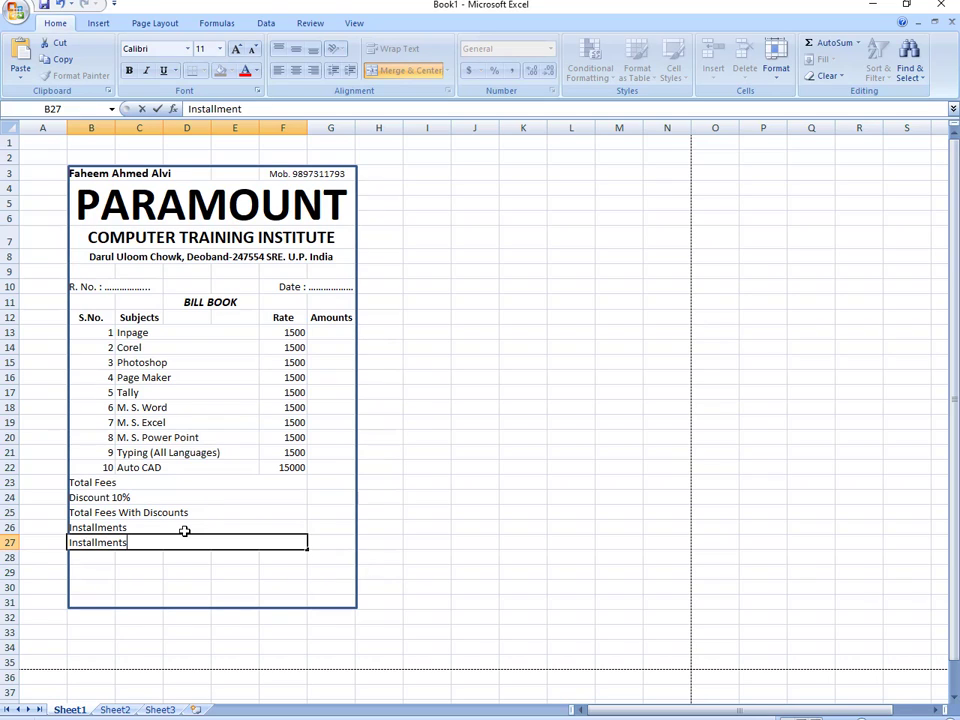
{"action": "type", "text": " 1"}
{"action": "key", "text": "Return"}
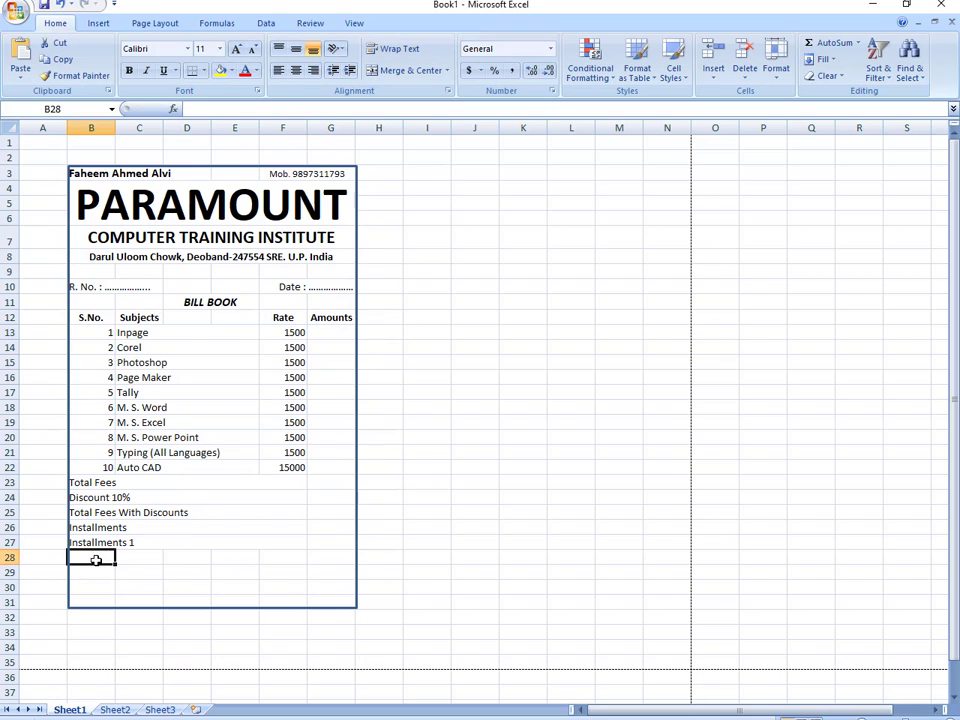
- Merge Across B28:F28
{"action": "left_click_drag", "start_coordinate": [94, 557], "coordinate": [274, 568]}
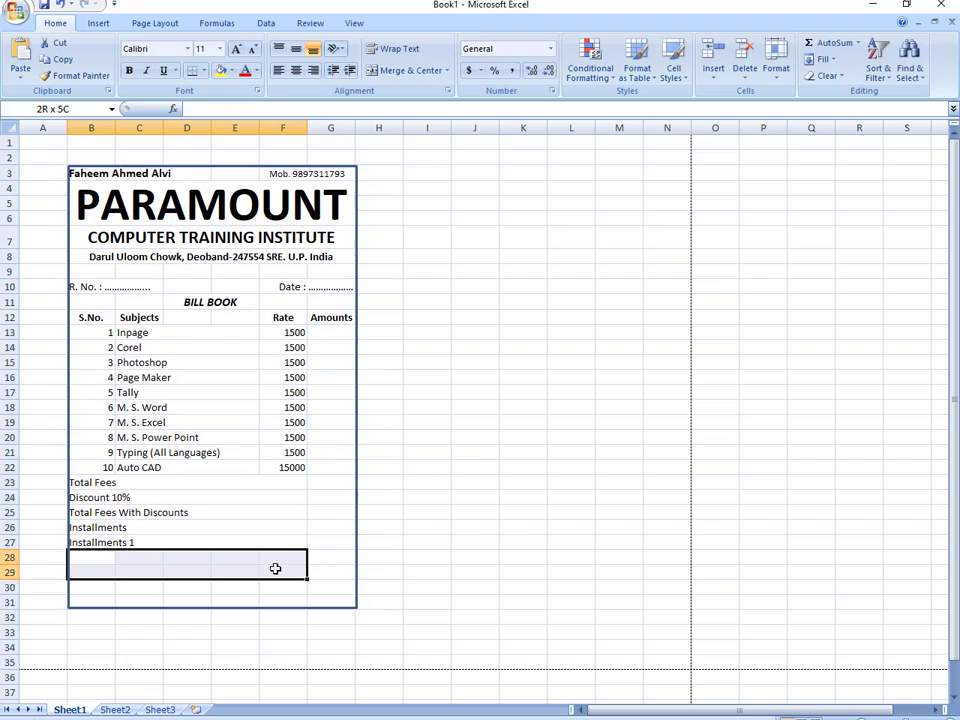
{"action": "left_click", "coordinate": [447, 70]}
{"action": "left_click", "coordinate": [439, 104]}
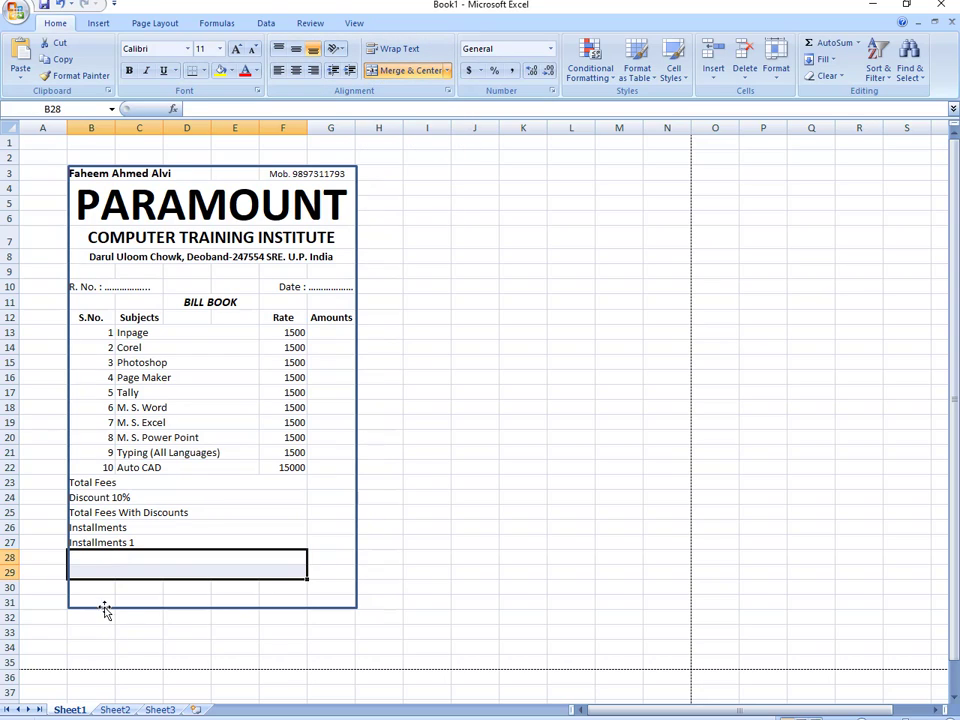
- Enter 'Installments 2' in B28 and 'Total Fees Received' in B29
{"action": "left_click", "coordinate": [113, 555]}
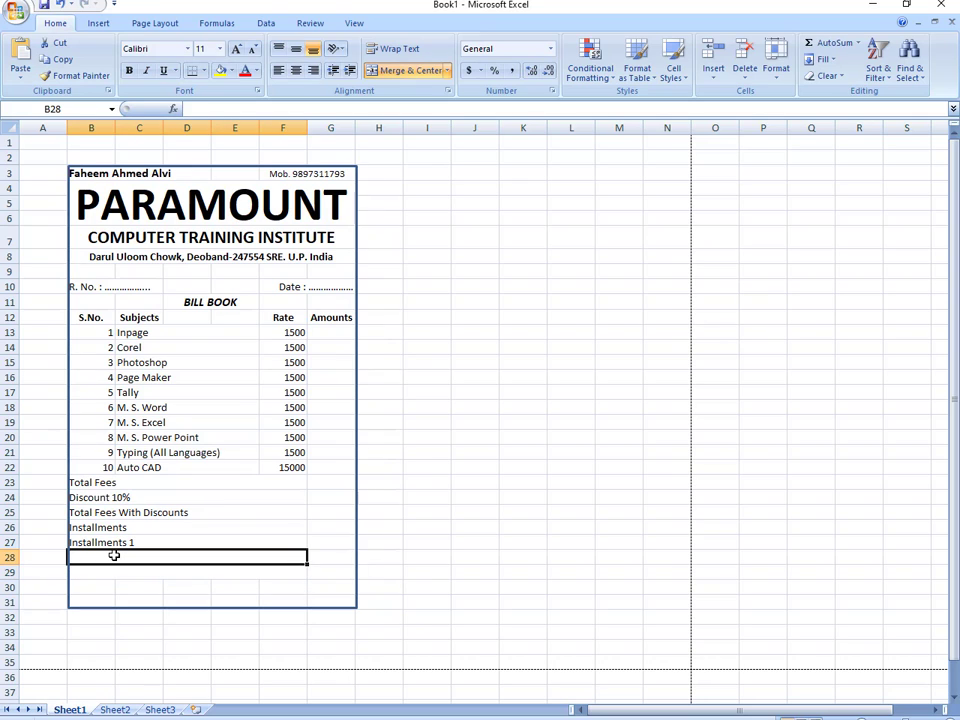
{"action": "type", "text": "Installm"}
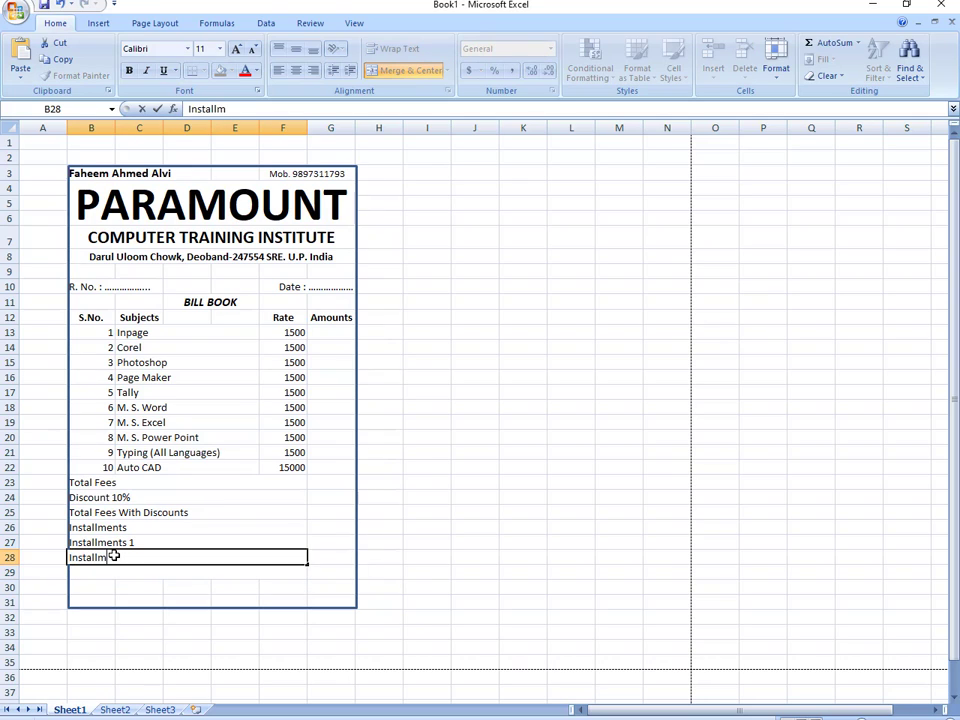
{"action": "type", "text": "ents"}
{"action": "type", "text": "2"}
{"action": "key", "text": "Return"}
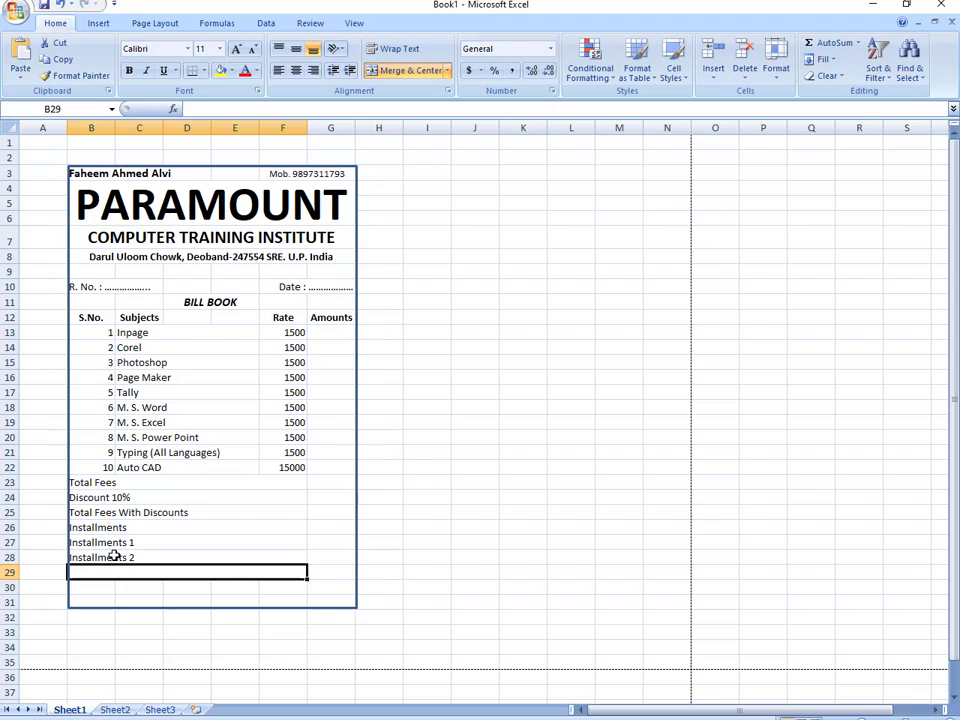
{"action": "type", "text": "Total"}
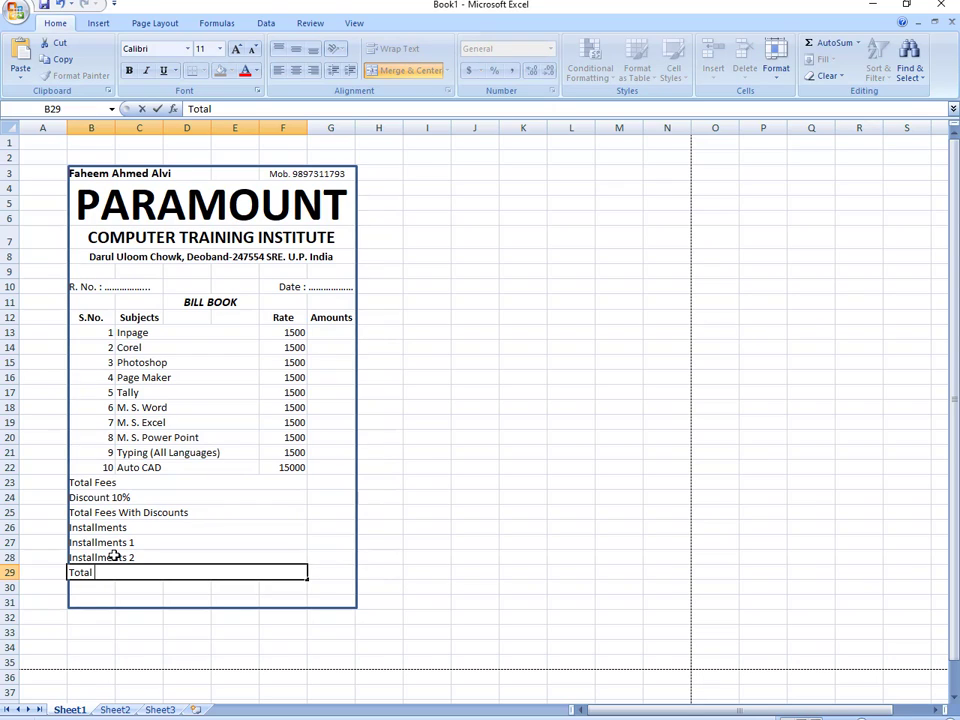
{"action": "type", "text": " Fees Recieved"}
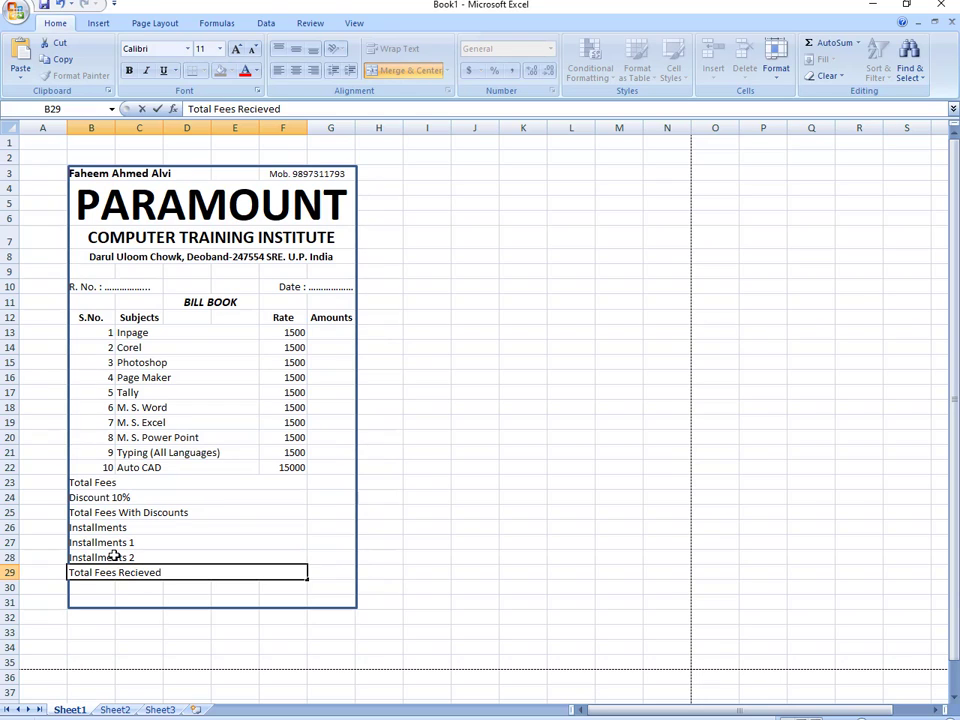
{"action": "key", "text": "Return"}
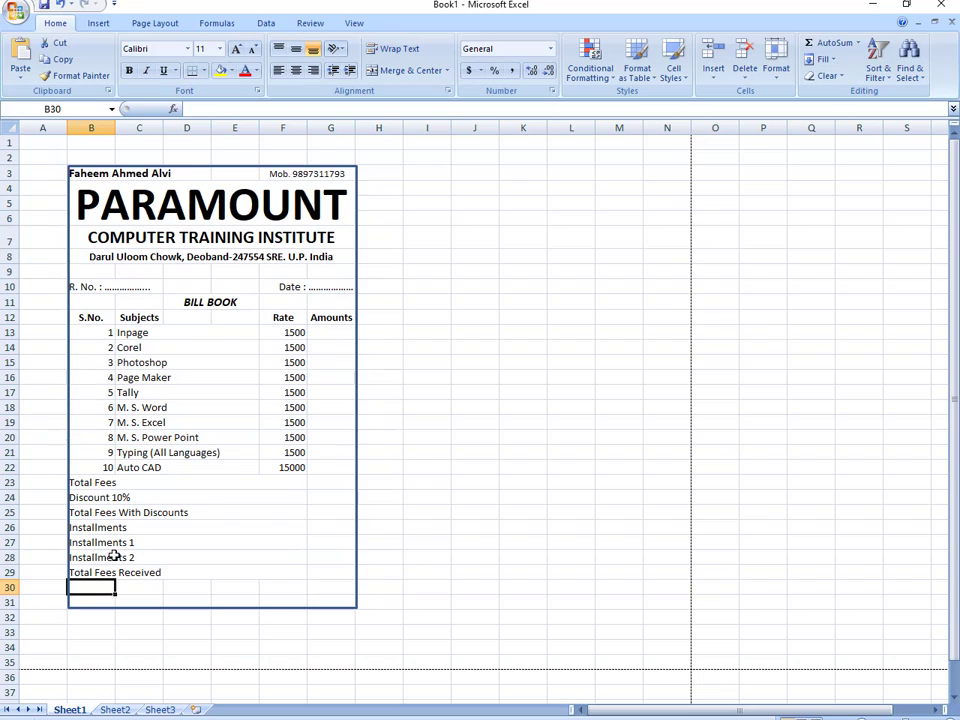
- Merge Across B30:G32 so each of rows 30–32 is one wide cell
{"action": "left_click_drag", "start_coordinate": [91, 588], "coordinate": [321, 598]}
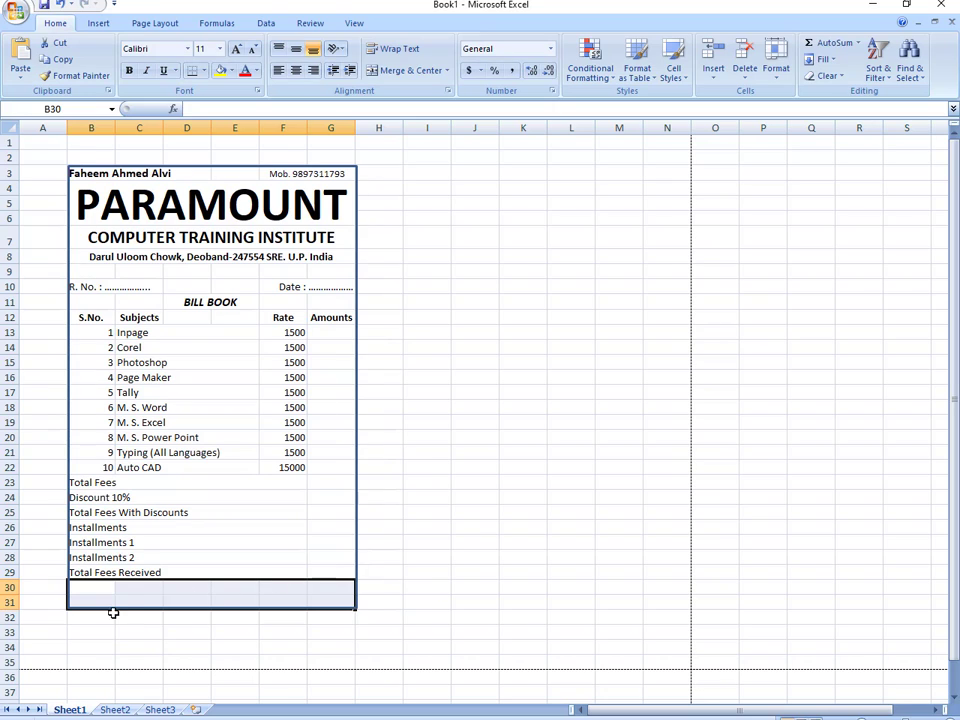
{"action": "left_click_drag", "start_coordinate": [97, 588], "coordinate": [315, 615]}
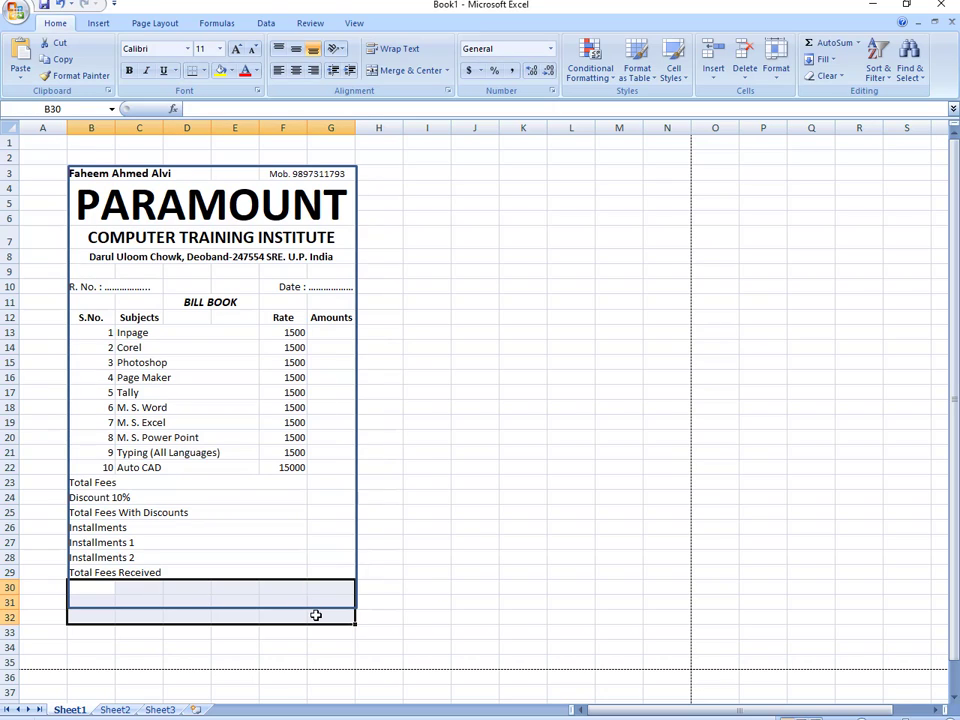
{"action": "left_click", "coordinate": [448, 72]}
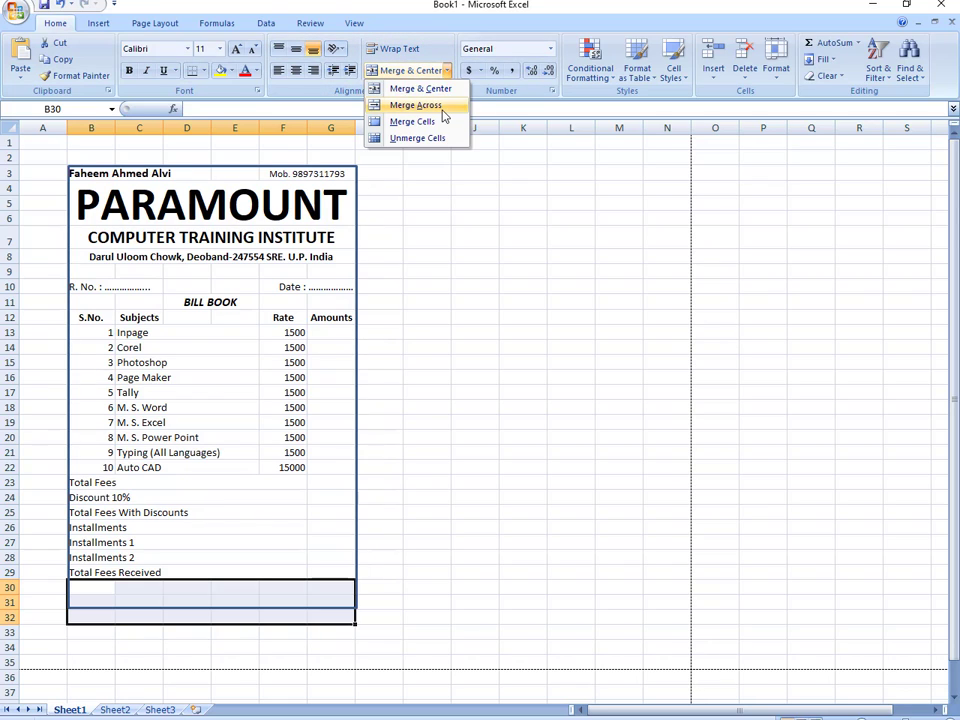
{"action": "left_click", "coordinate": [444, 104]}
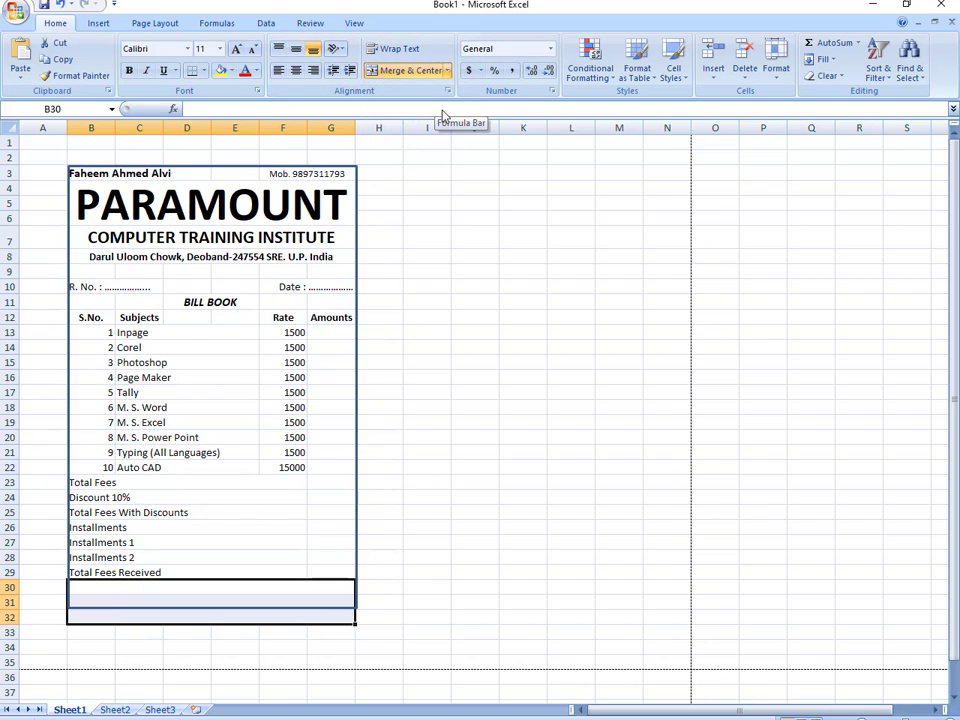
- Type 'Name of Student :' with a dotted blank in B30 and begin the F_name line in B31
{"action": "key", "text": "Up"}
{"action": "key", "text": "Down"}
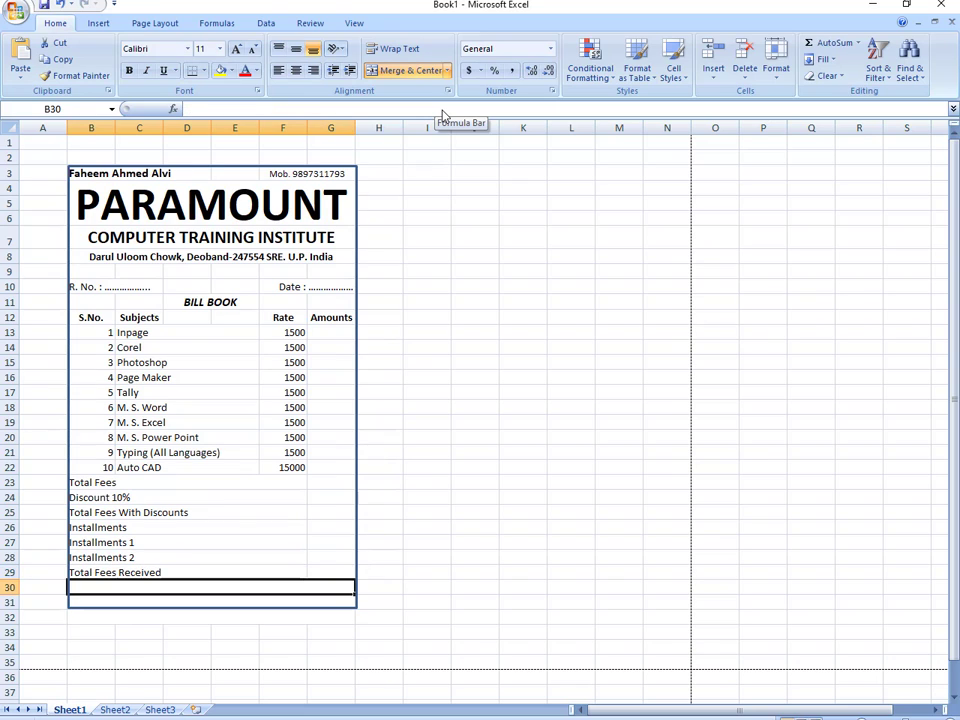
{"action": "type", "text": "Name of "}
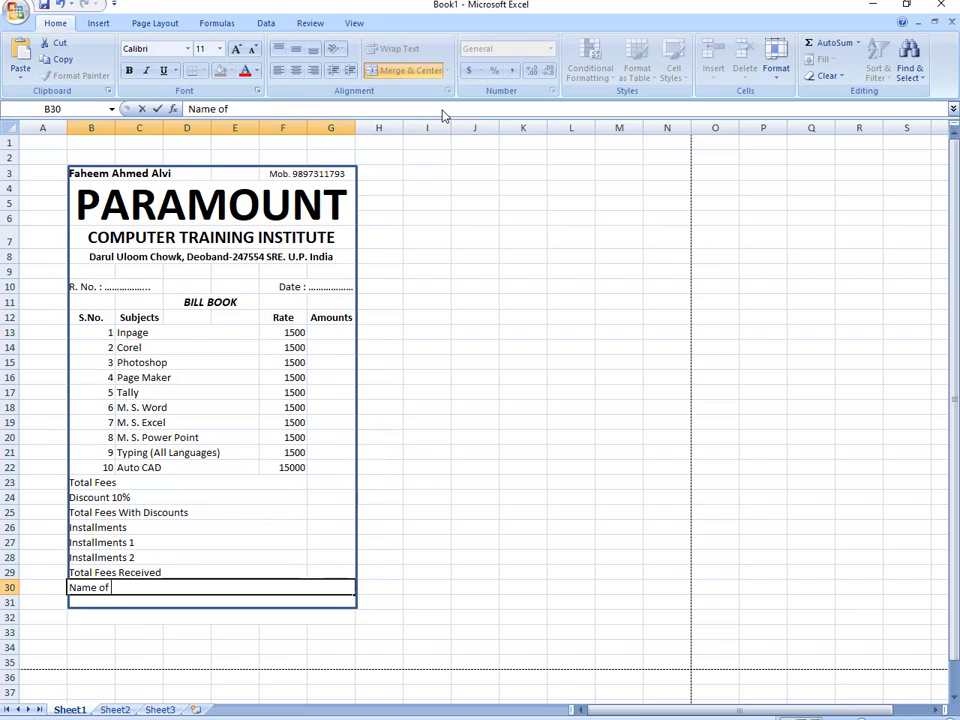
{"action": "type", "text": "Studet"}
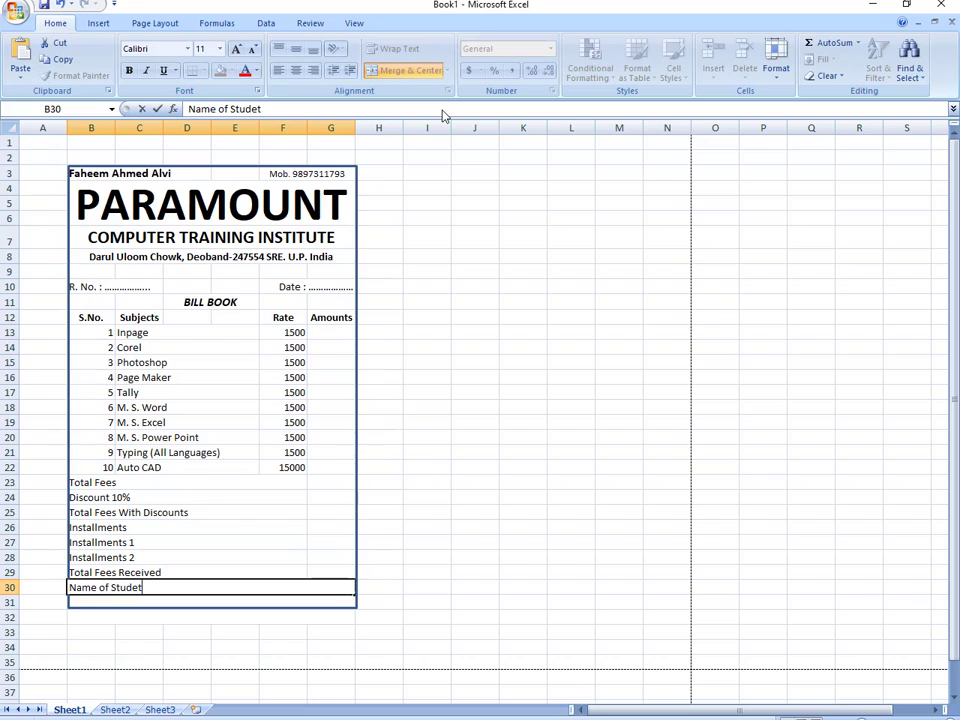
{"action": "key", "text": "BackSpace"}
{"action": "type", "text": "nt : .........................................."}
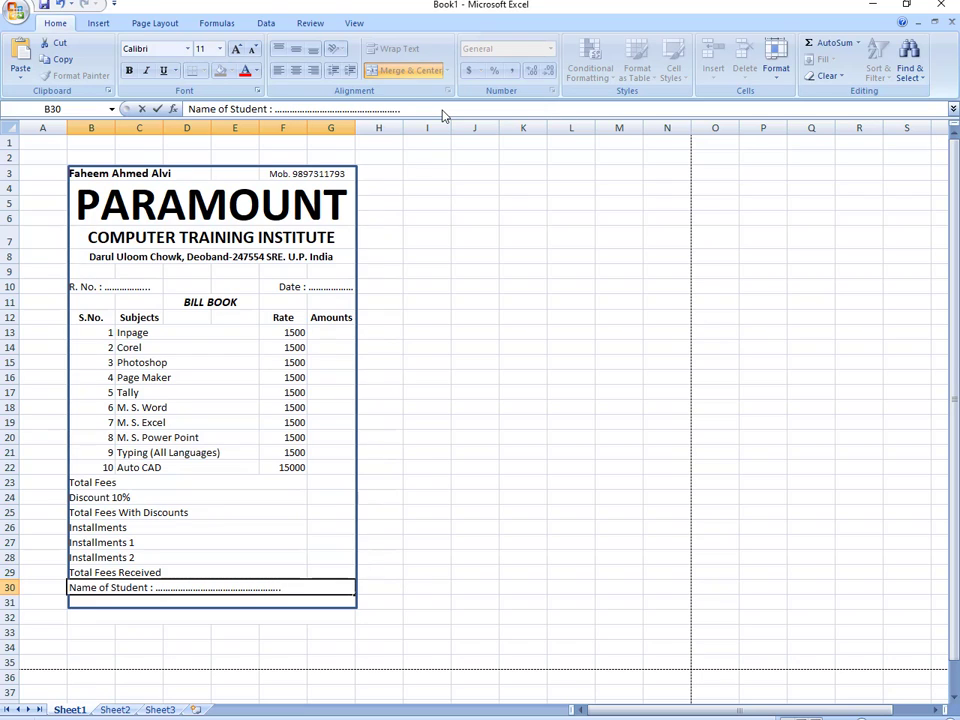
{"action": "key", "text": "Return"}
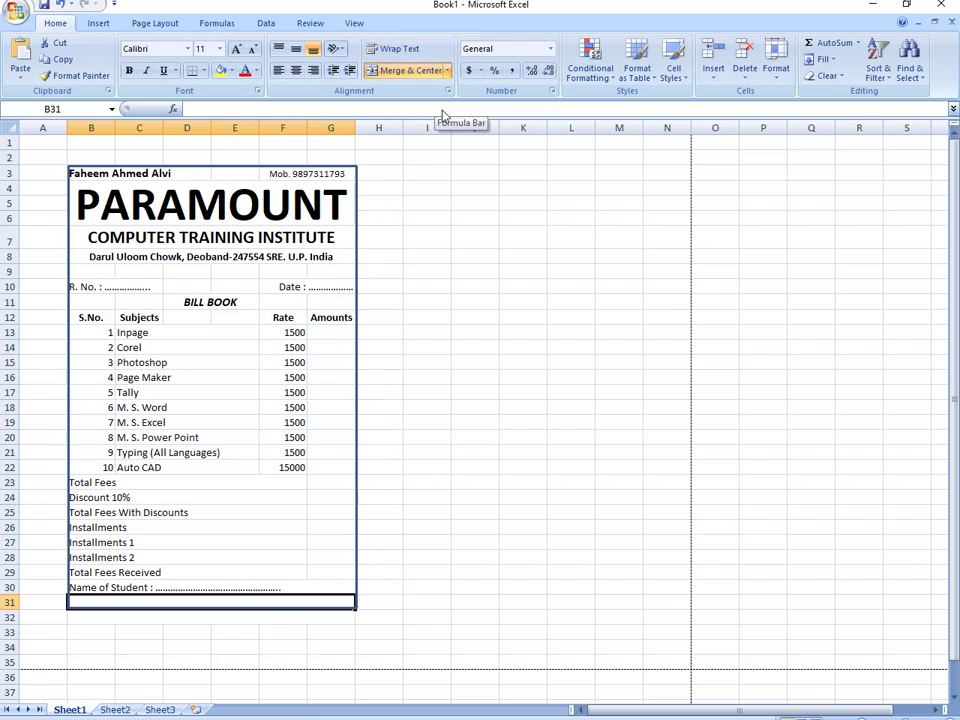
{"action": "type", "text": "F"}
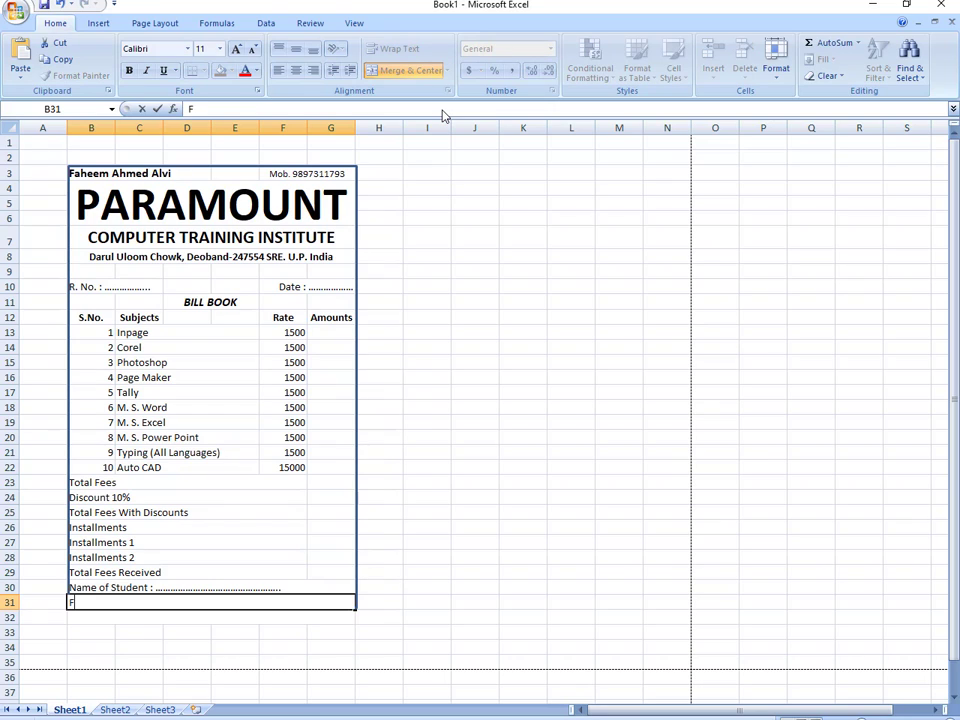
{"action": "type", "text": "_name : .................................."}
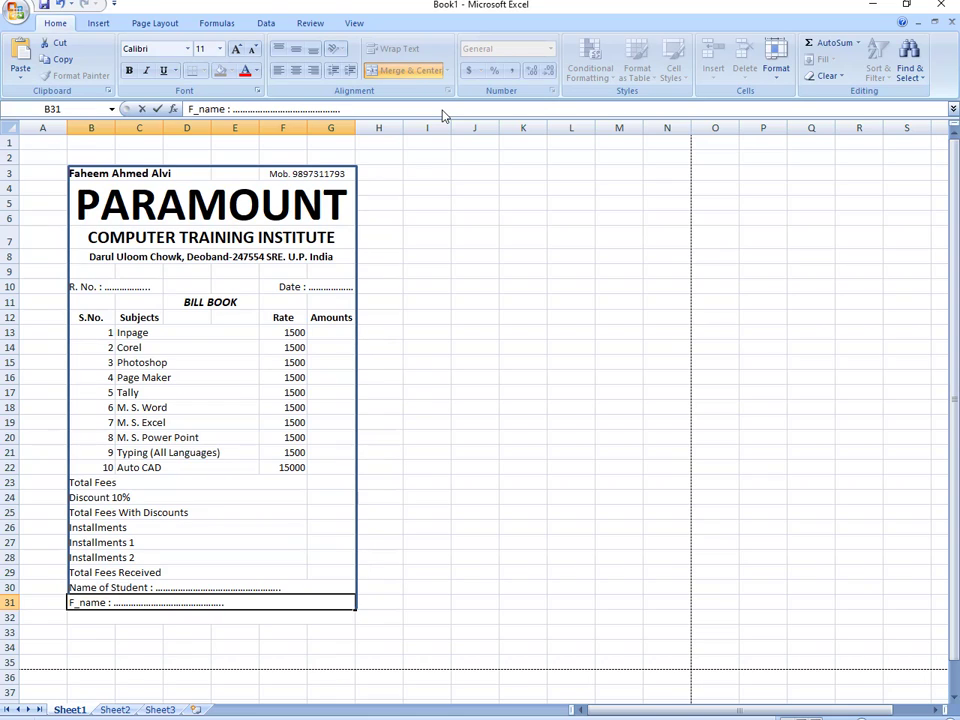
{"action": "type", "text": "..........................."}
- Finish the F_name line and type 'Fees will not be refundable in any Condition' in B32
{"action": "key", "text": "Return"}
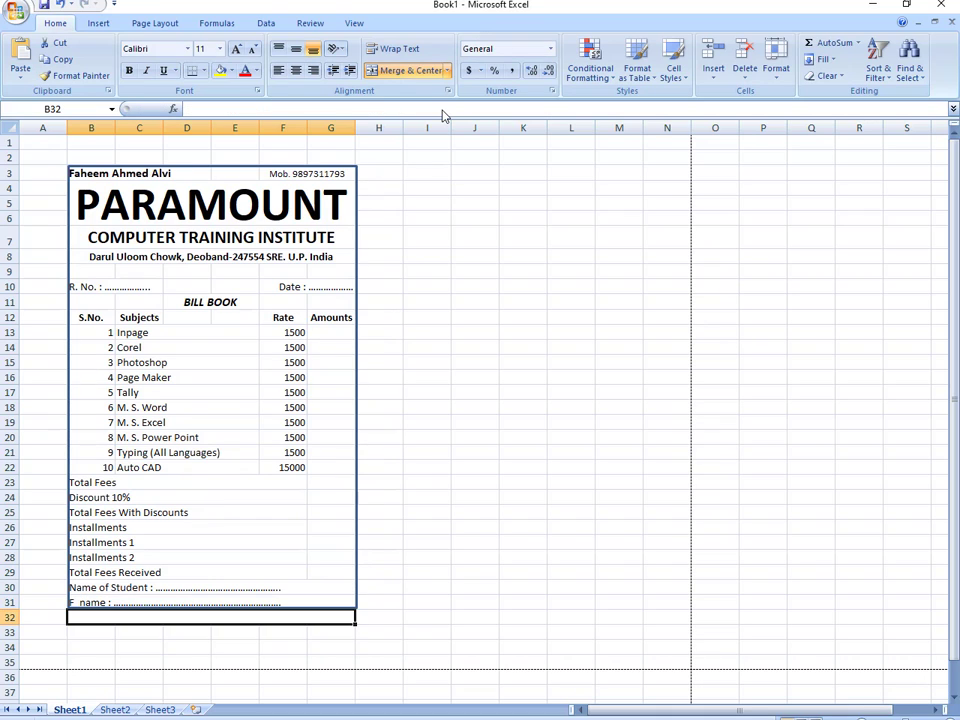
{"action": "type", "text": "F"}
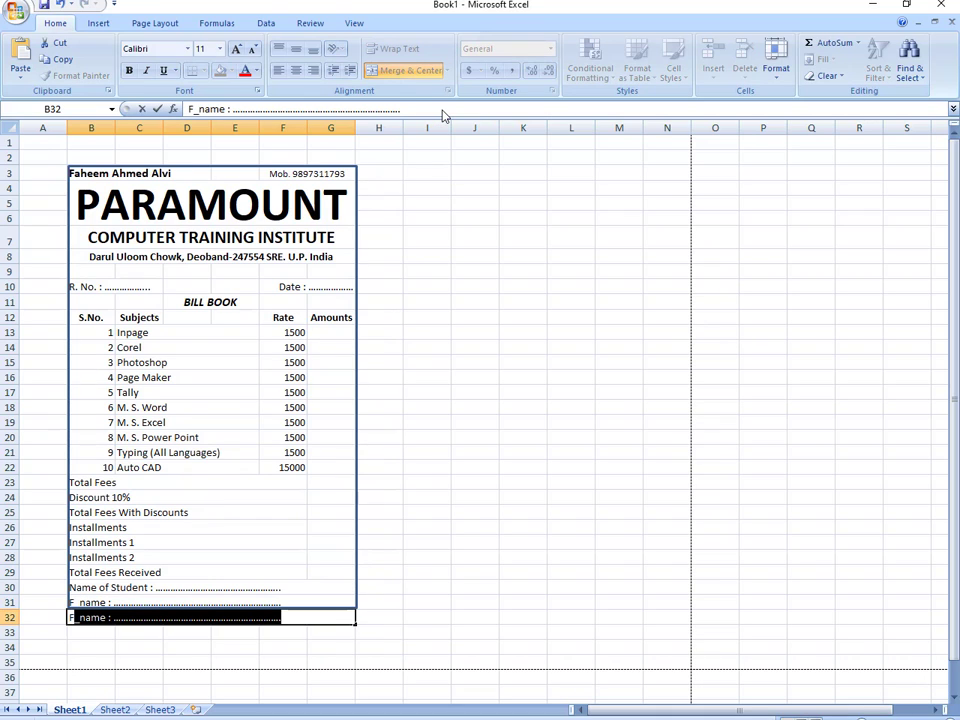
{"action": "type", "text": "ee"}
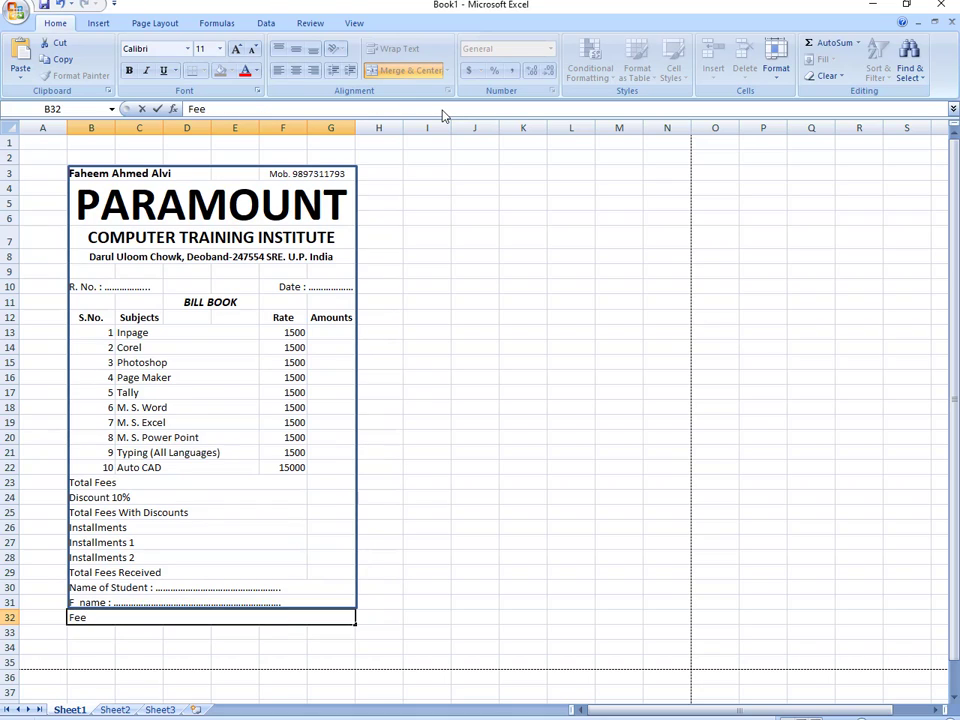
{"action": "type", "text": "s will not be "}
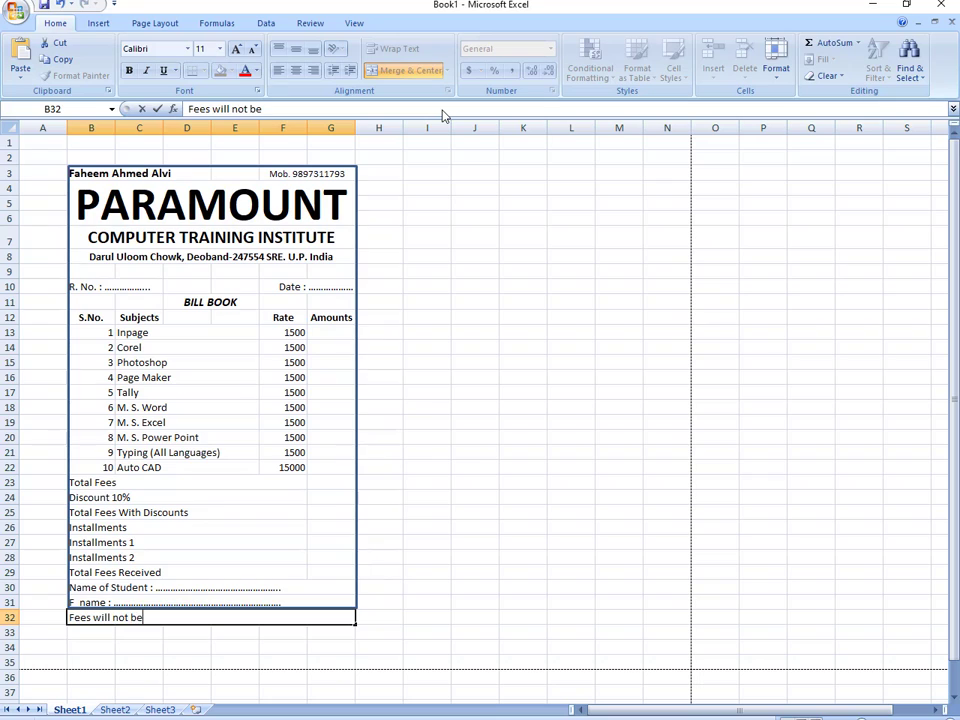
{"action": "type", "text": "refundable"}
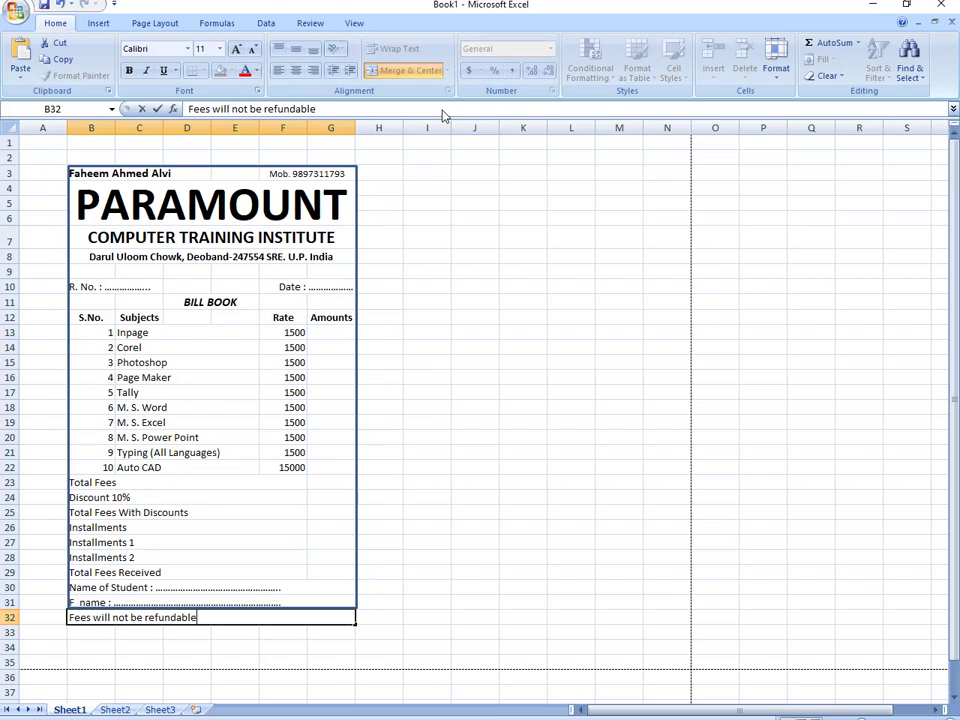
{"action": "type", "text": " in"}
{"action": "key", "text": "BackSpace"}
{"action": "type", "text": "in any c"}
{"action": "key", "text": "BackSpace"}
{"action": "type", "text": "Condi"}
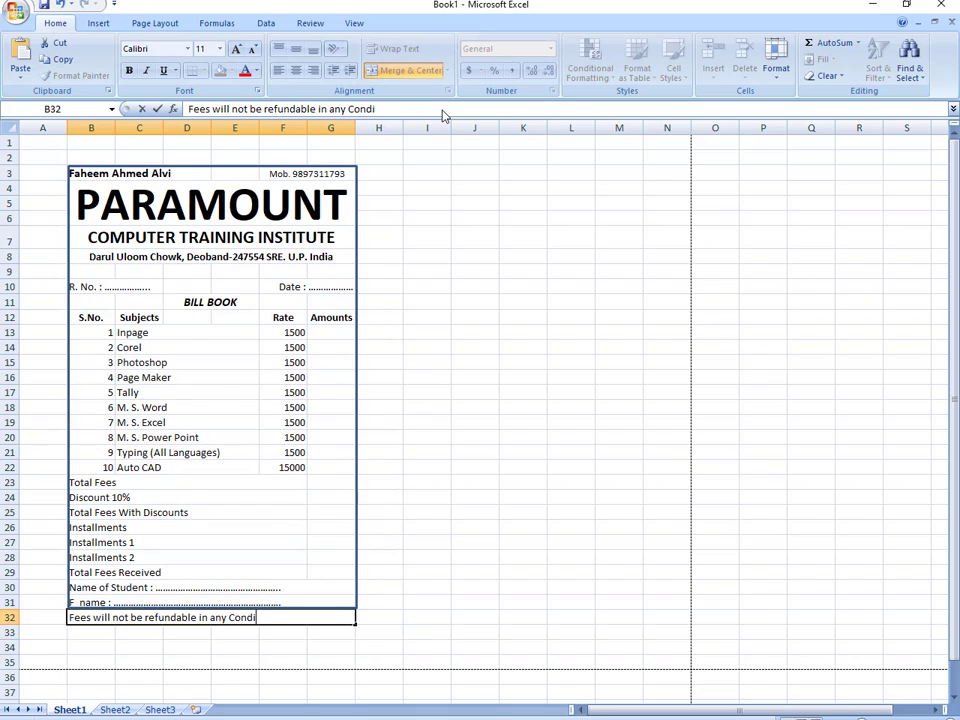
{"action": "type", "text": "tion."}
{"action": "left_click", "coordinate": [354, 651]}
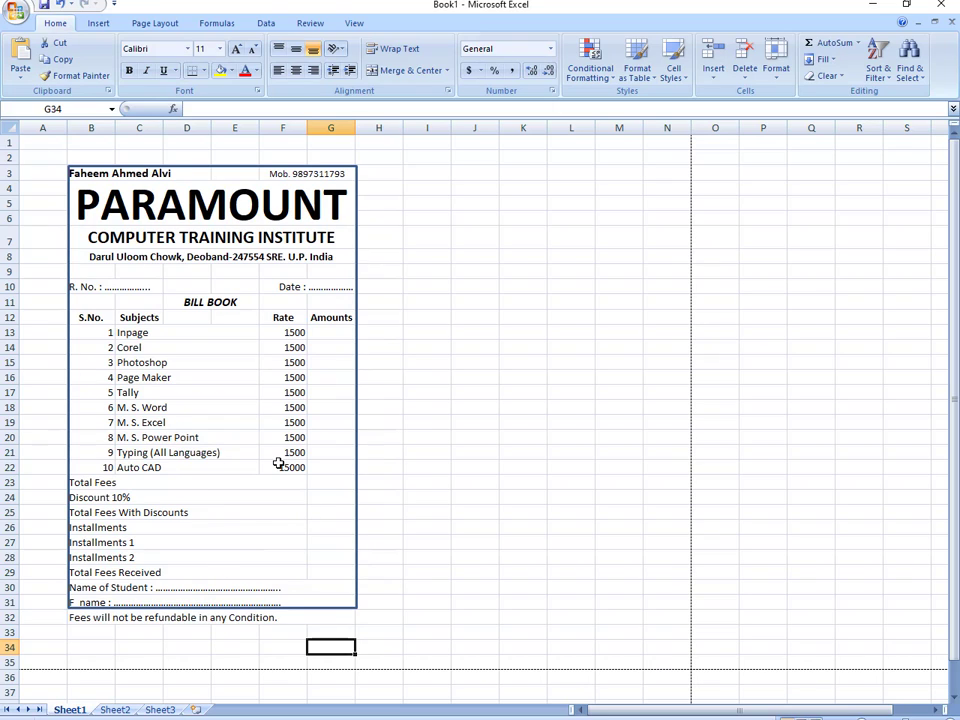
- Extend the dots in B31's F_name line and append 'Signature' at its right end
{"action": "left_click", "coordinate": [298, 601]}
{"action": "left_click", "coordinate": [313, 606]}
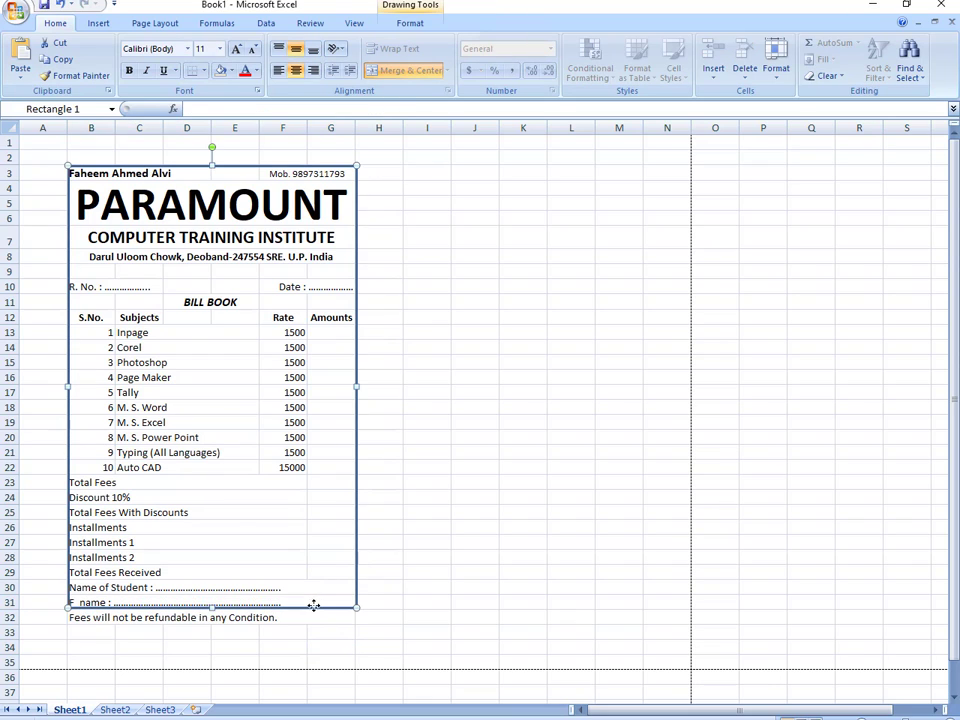
{"action": "double_click", "coordinate": [320, 608]}
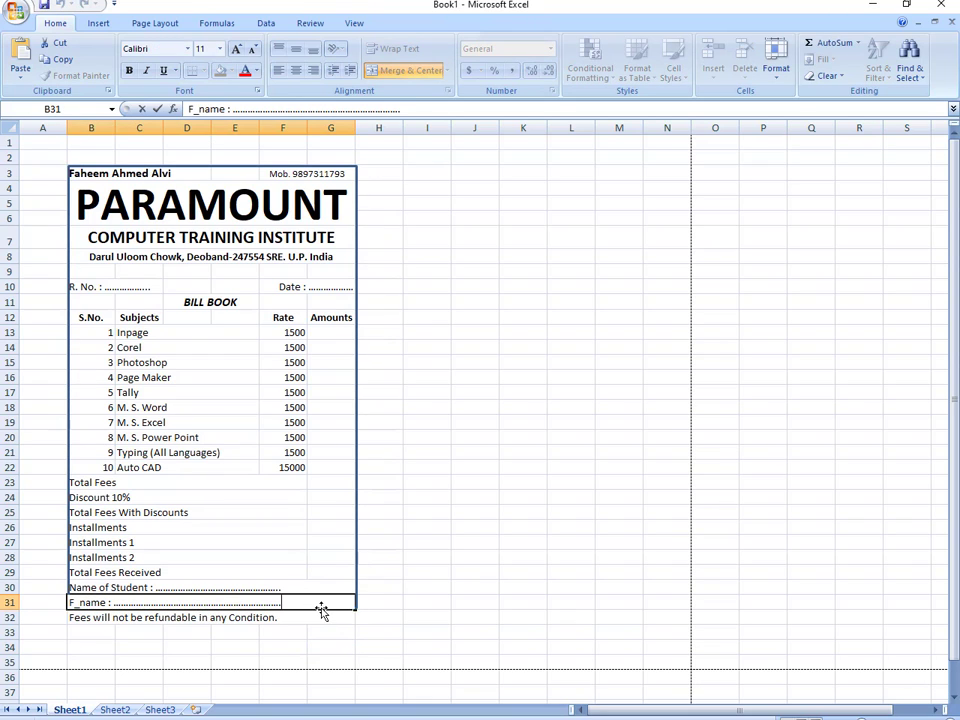
{"action": "type", "text": "........            Signature"}
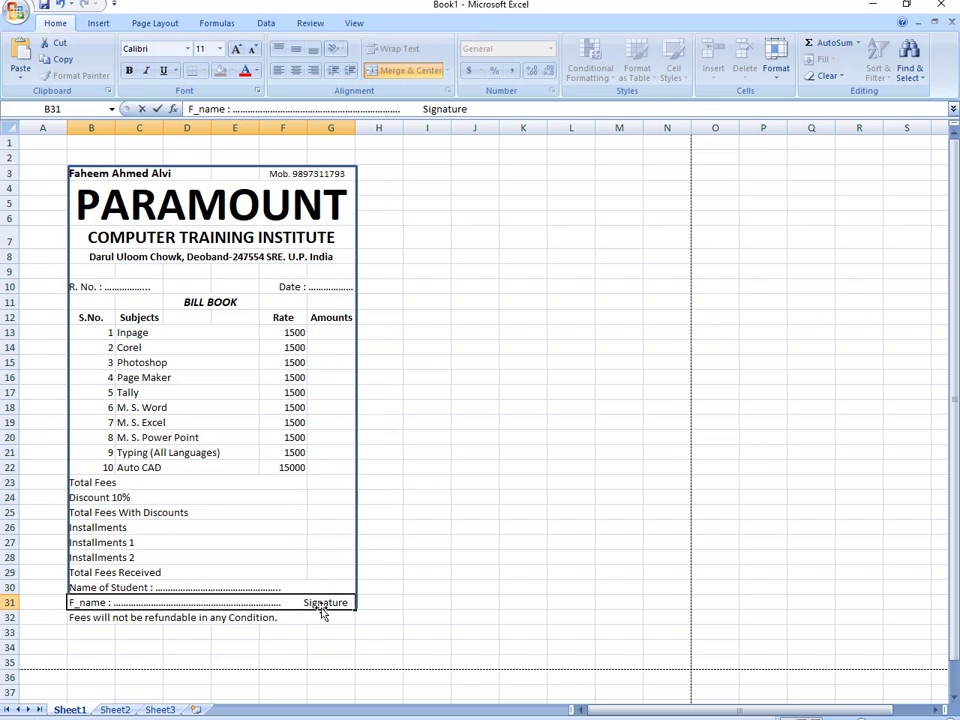
{"action": "left_click", "coordinate": [335, 645]}
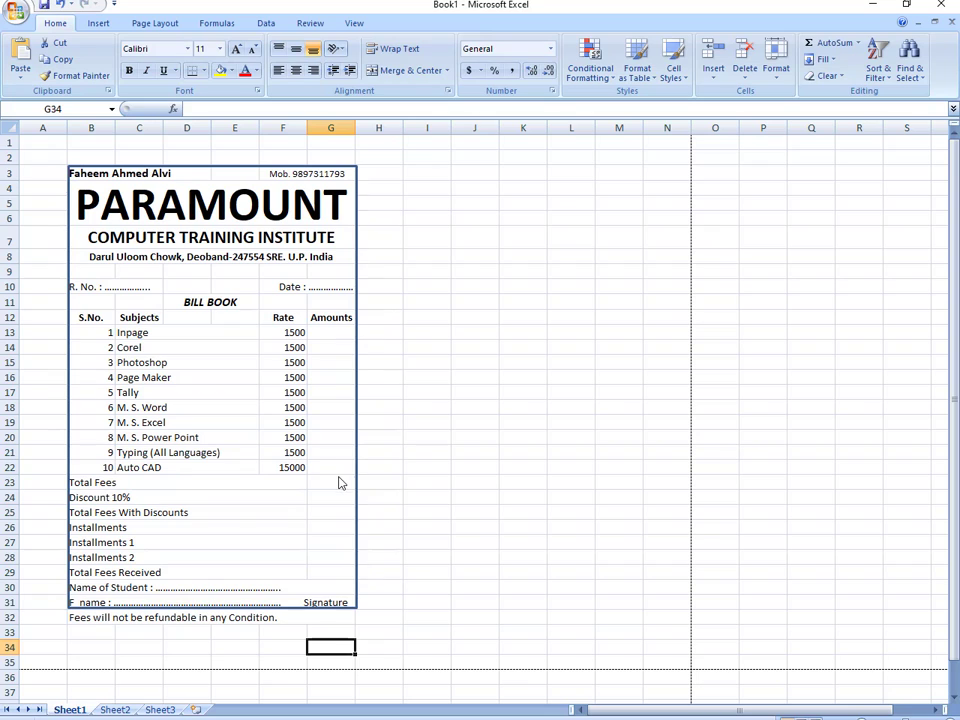
- Save the workbook under the file name 'Bill'
{"action": "key", "text": "ctrl+s"}
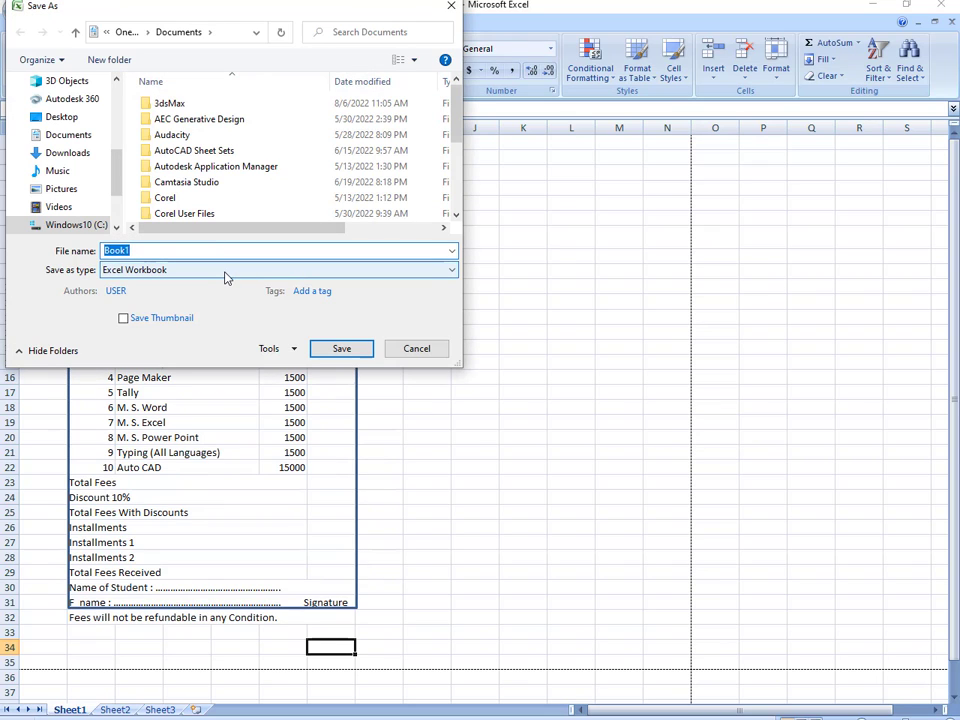
{"action": "type", "text": "Bill"}
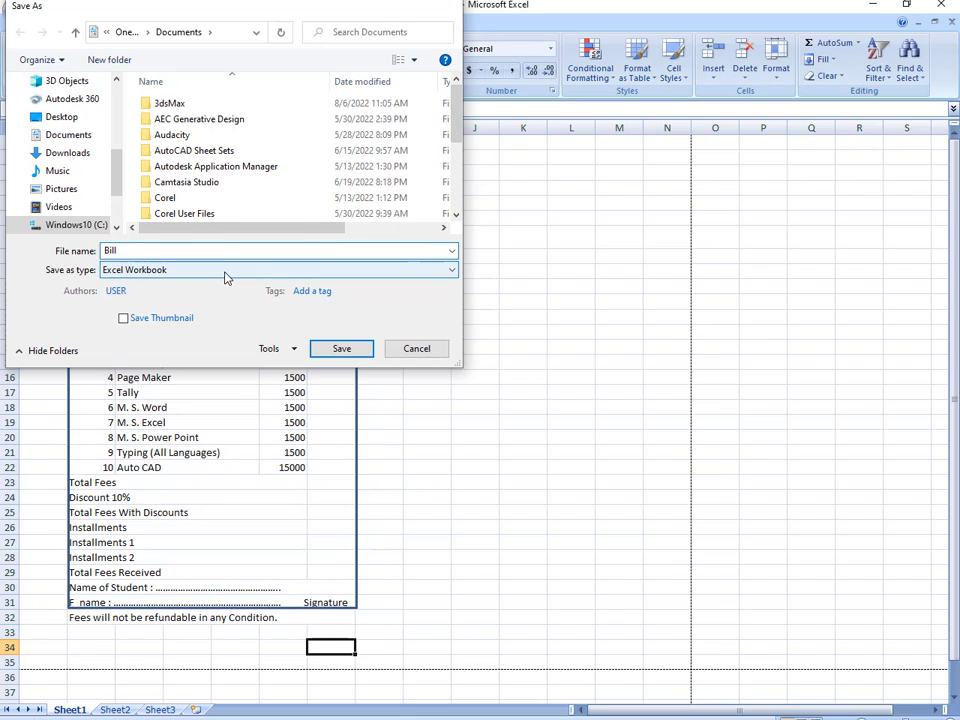
{"action": "key", "text": "Return"}
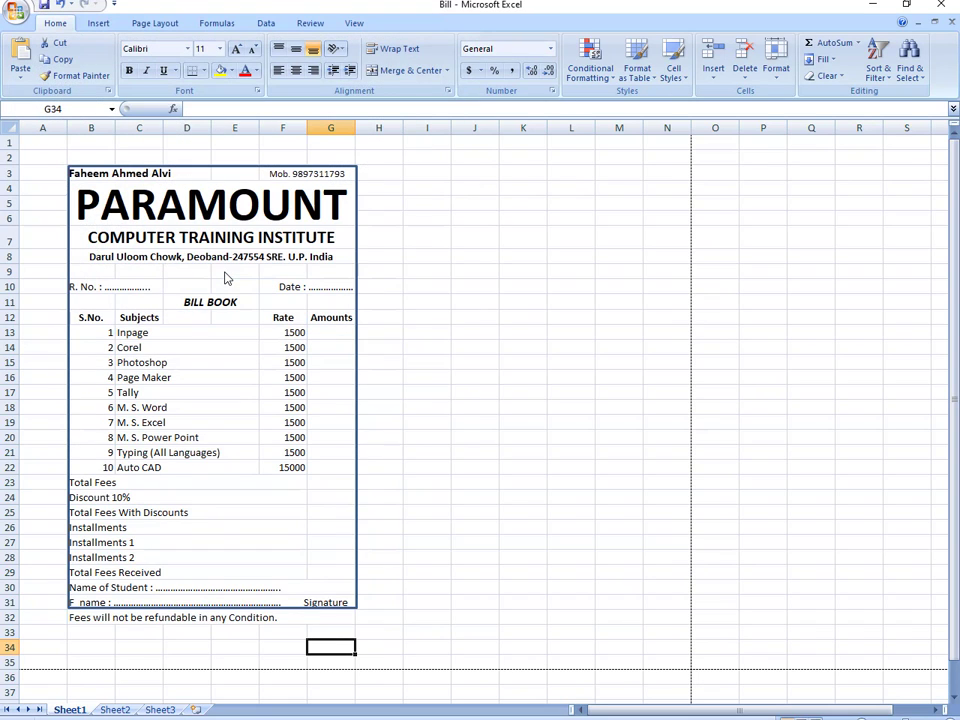
- Enter =SUM(G13:G22) in G23 so Total Fees totals the Amounts column
{"action": "left_click", "coordinate": [330, 482]}
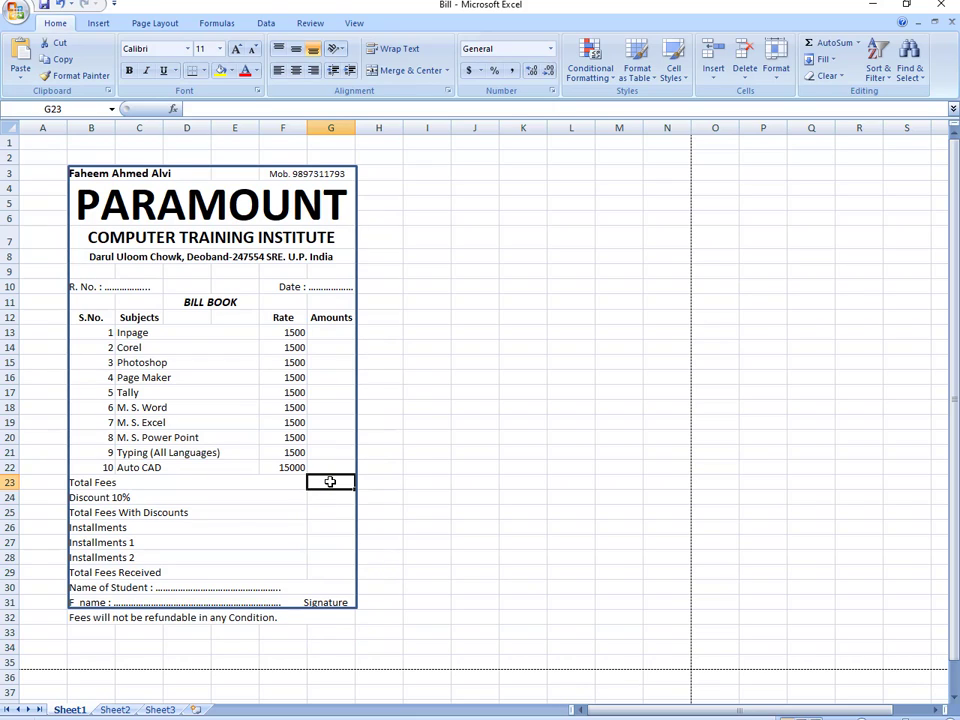
{"action": "type", "text": "="}
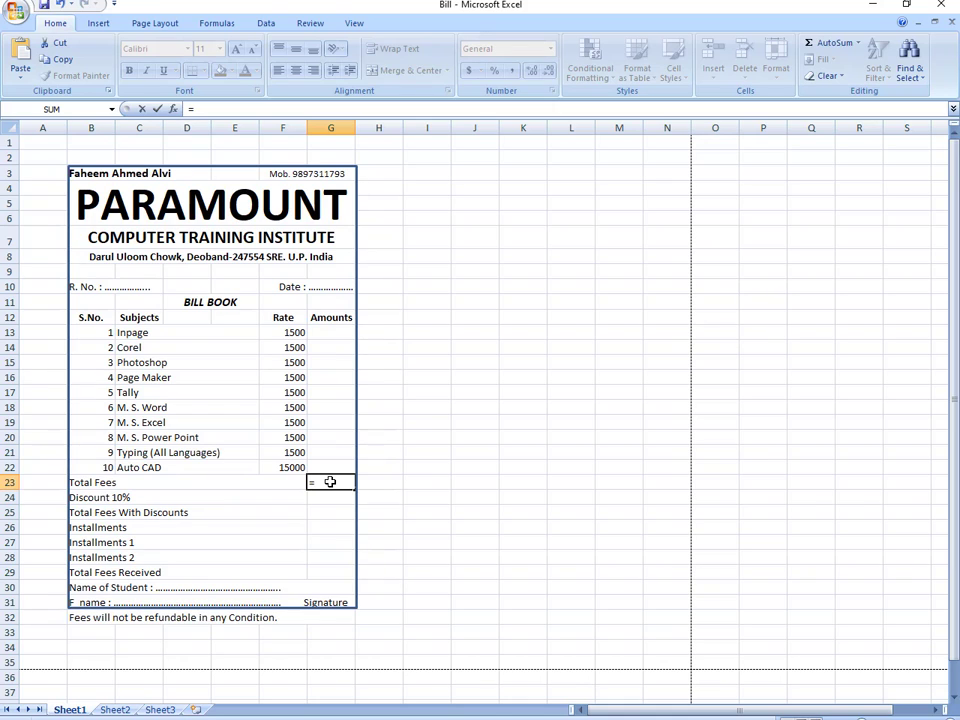
{"action": "type", "text": "sum("}
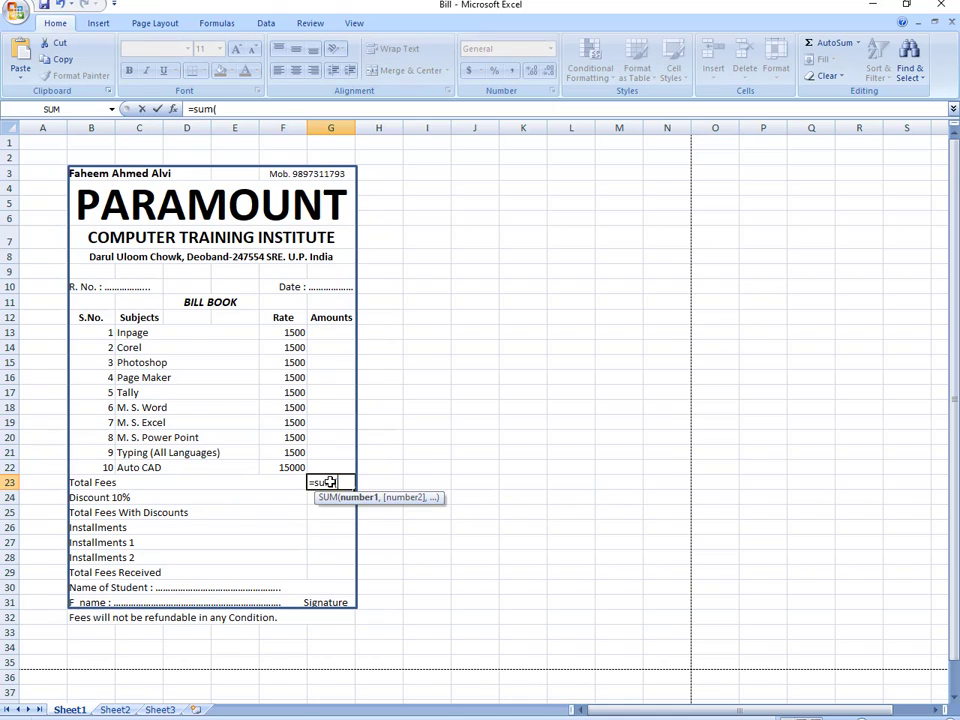
{"action": "left_click_drag", "start_coordinate": [332, 332], "coordinate": [336, 464]}
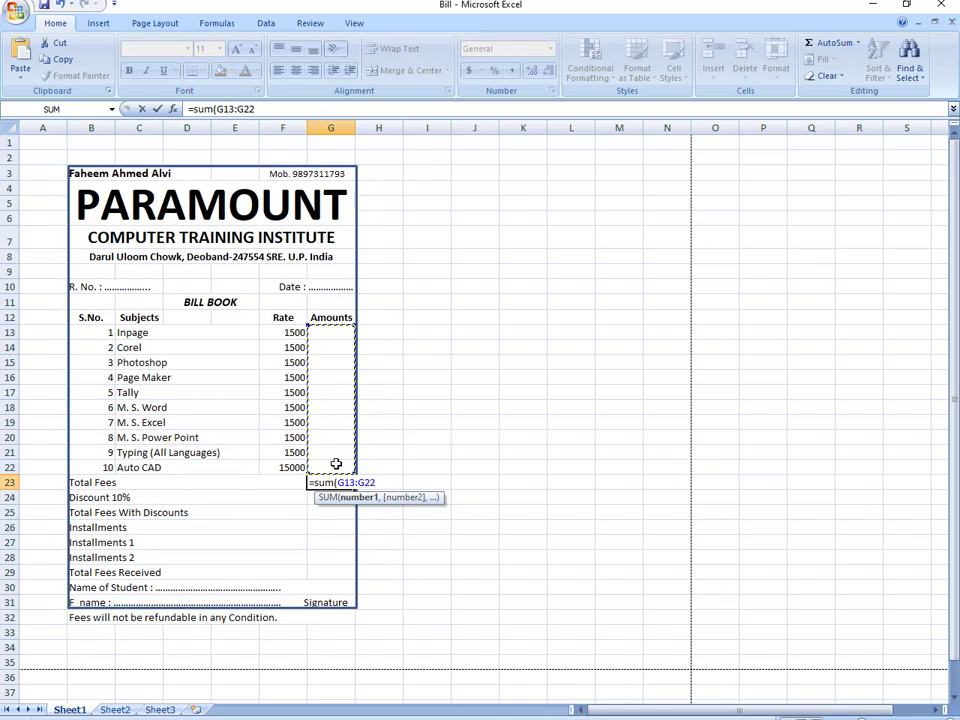
{"action": "type", "text": ")"}
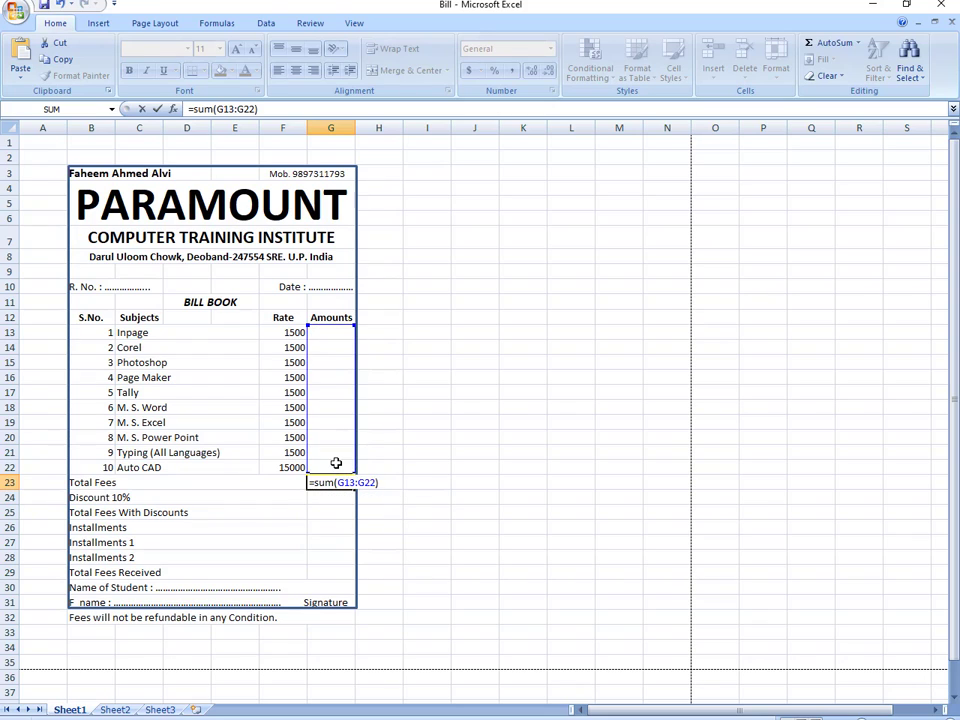
{"action": "key", "text": "Return"}
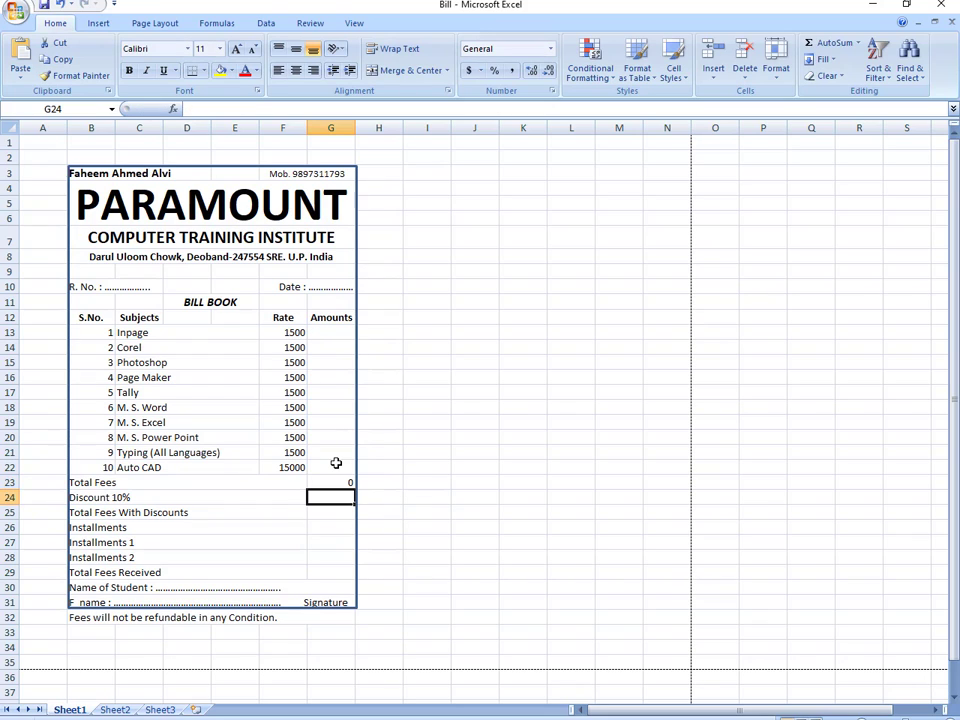
- Apply Merge Across to B23:E29 so each fee label row spans columns B to E
{"action": "left_click_drag", "start_coordinate": [90, 482], "coordinate": [280, 572]}
{"action": "left_click", "coordinate": [98, 23]}
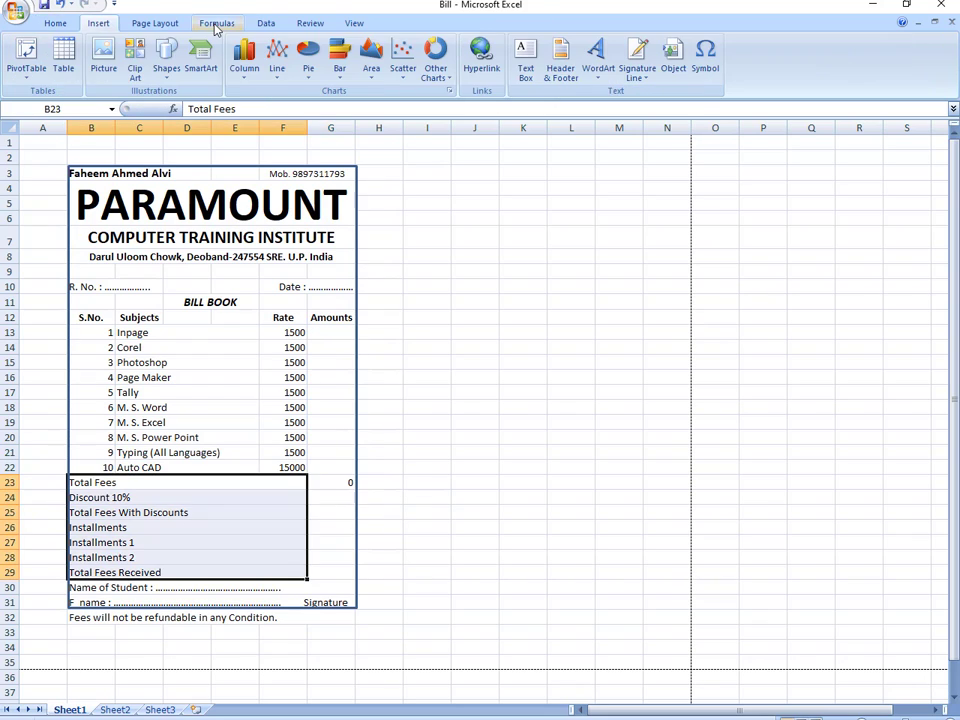
{"action": "left_click", "coordinate": [56, 24]}
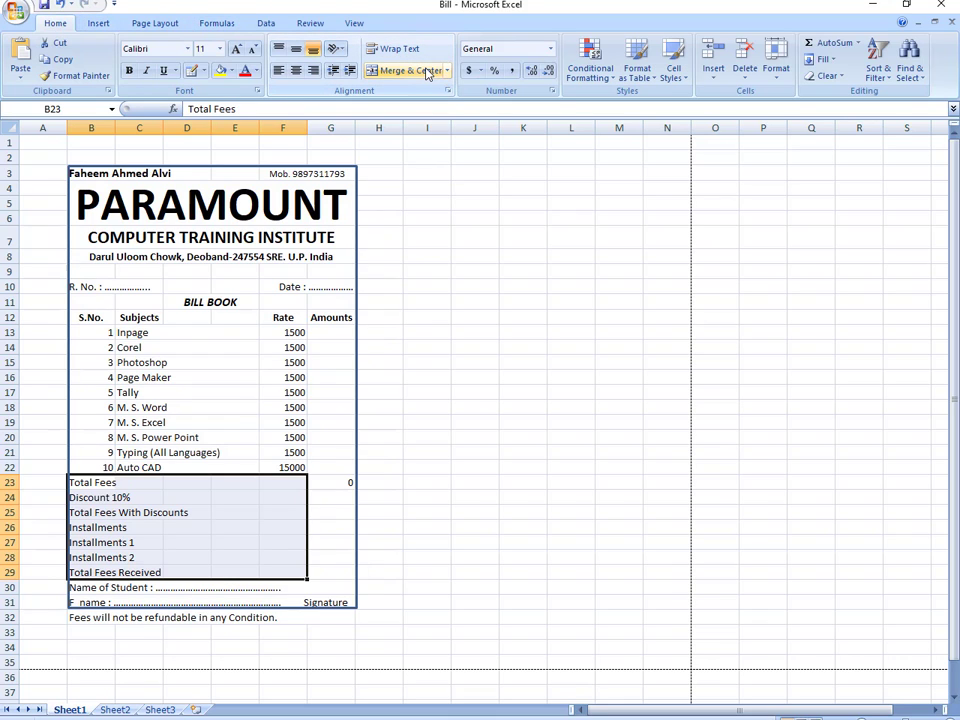
{"action": "left_click", "coordinate": [474, 418]}
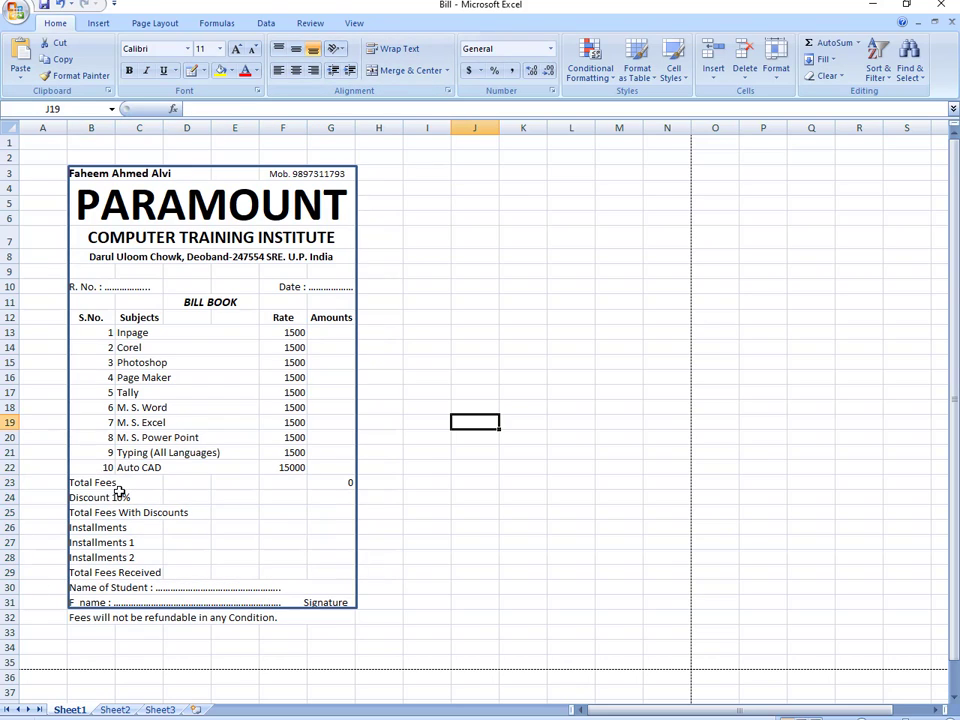
{"action": "left_click_drag", "start_coordinate": [92, 484], "coordinate": [229, 571]}
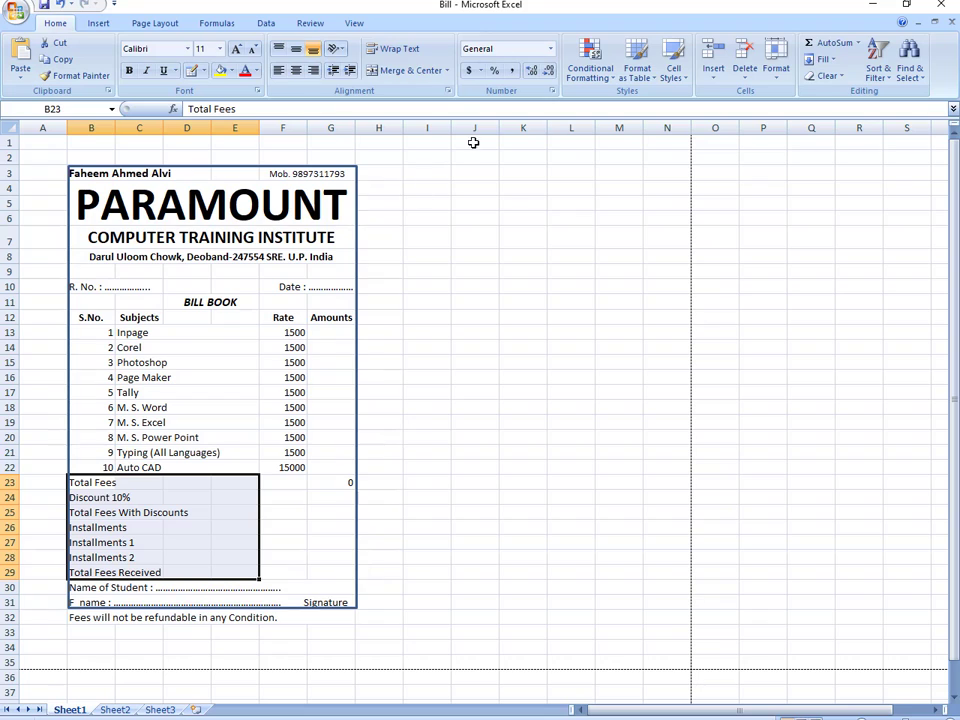
{"action": "left_click", "coordinate": [447, 70]}
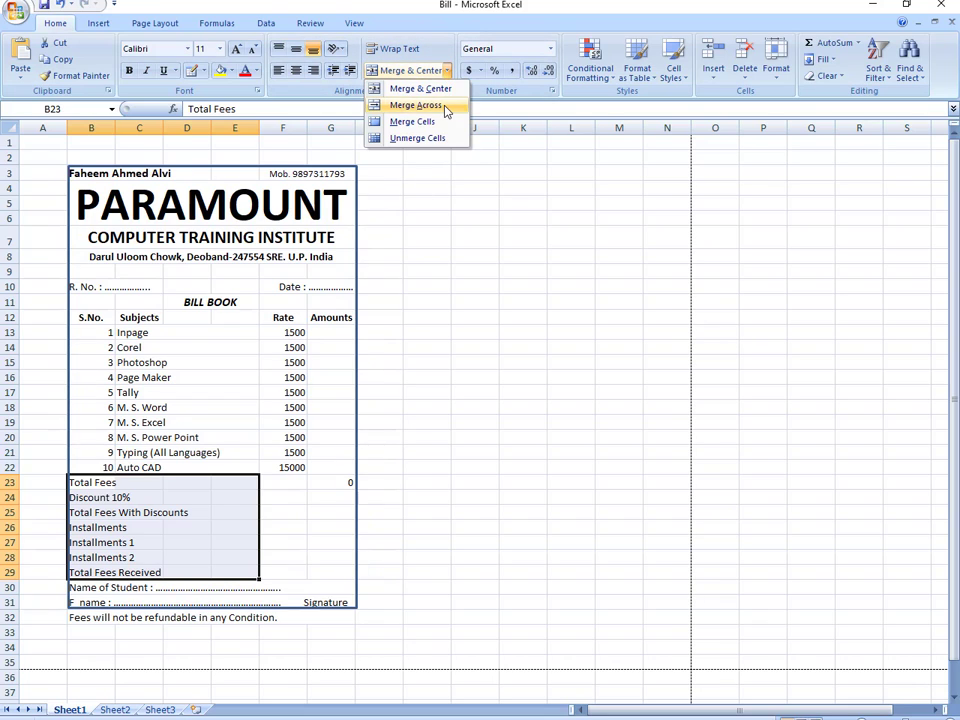
{"action": "left_click", "coordinate": [446, 106]}
{"action": "left_click", "coordinate": [282, 543]}
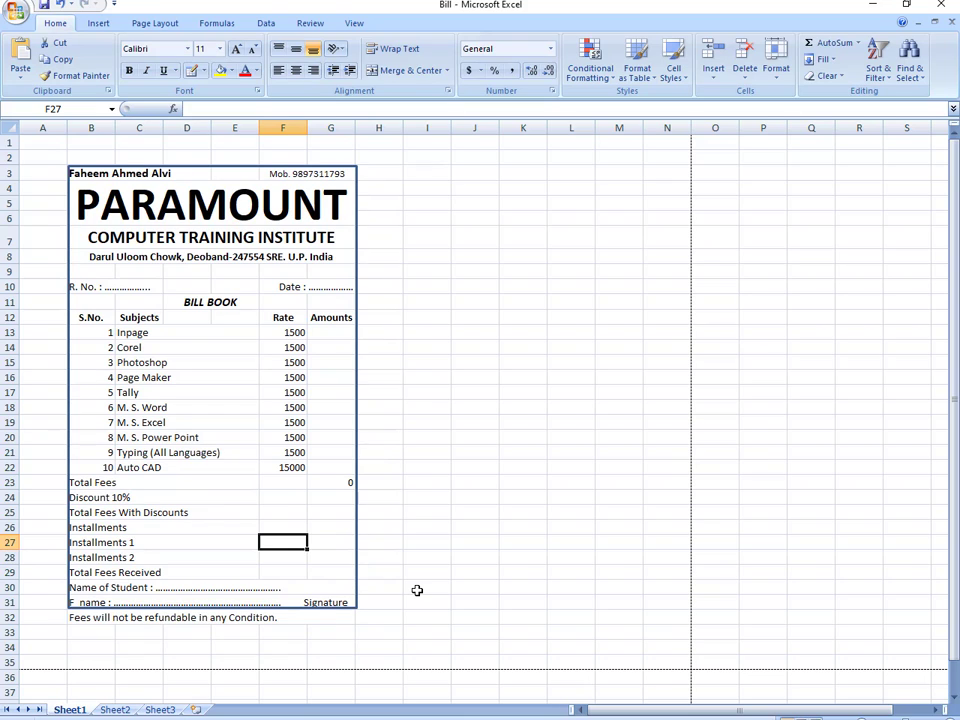
{"action": "left_click", "coordinate": [327, 483]}
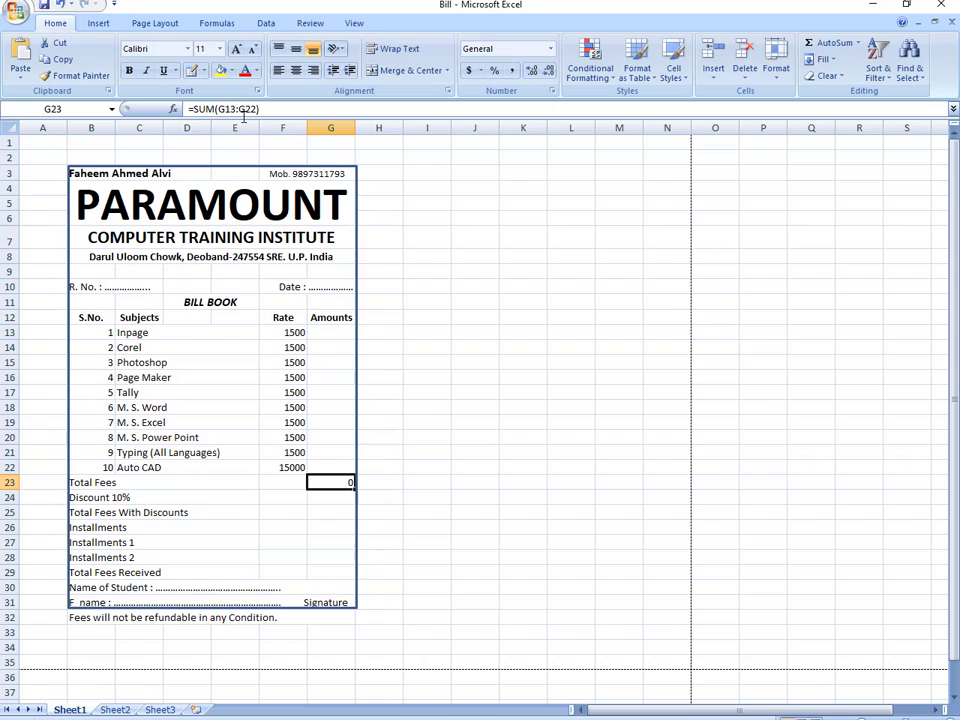
- Enter a discount rate of 10 in F24 and a sample Auto CAD amount of 15000 in G22
{"action": "left_click", "coordinate": [281, 497]}
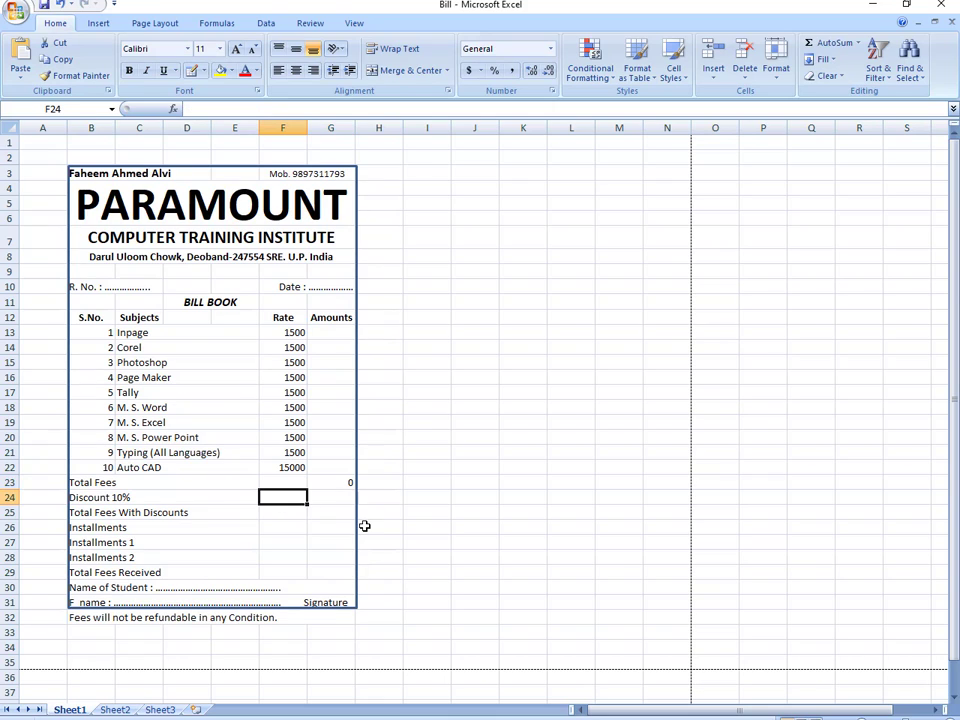
{"action": "type", "text": "10"}
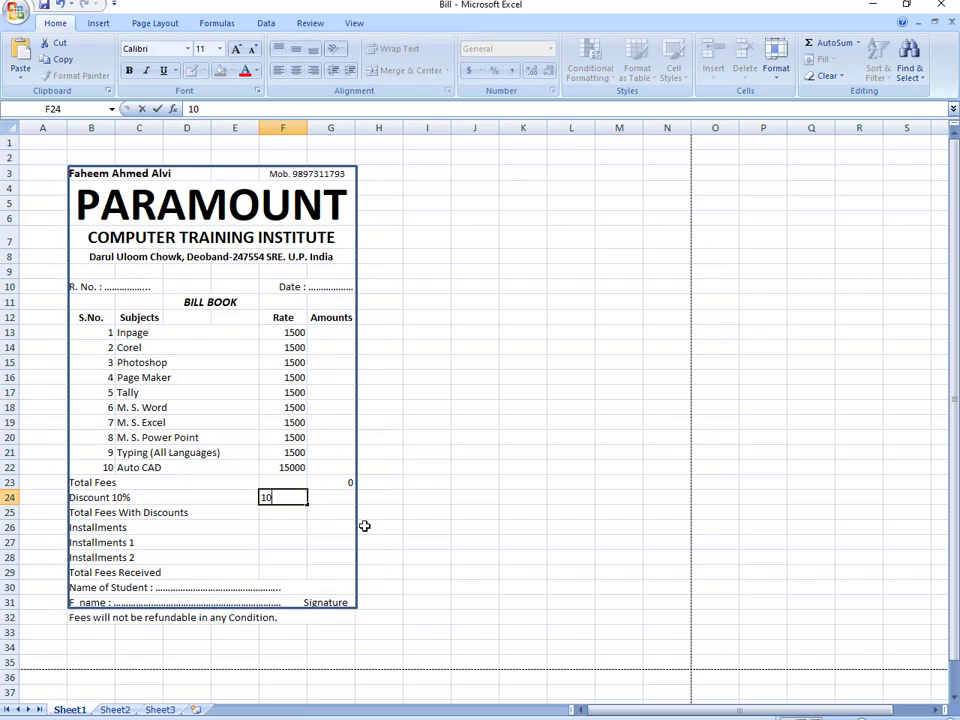
{"action": "key", "text": "Return"}
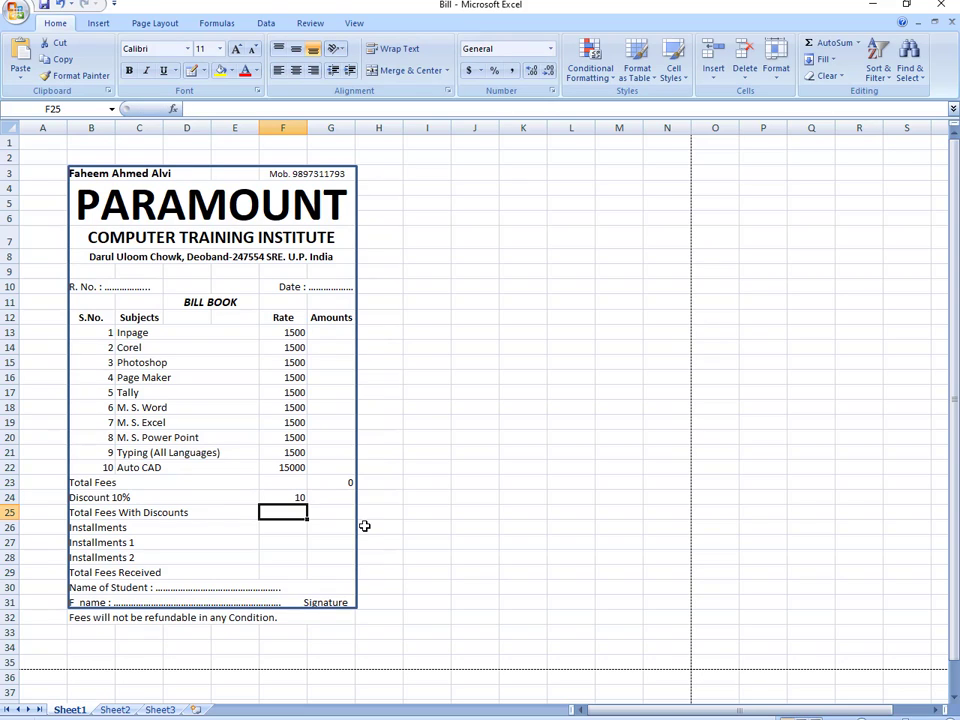
{"action": "left_click", "coordinate": [337, 497]}
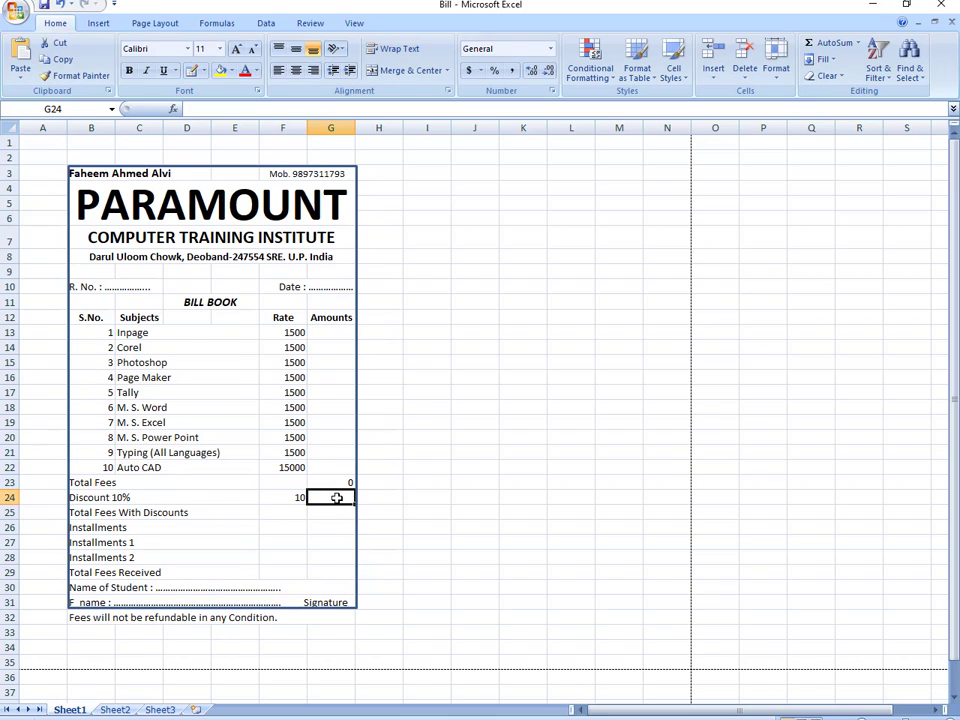
{"action": "left_click", "coordinate": [337, 467]}
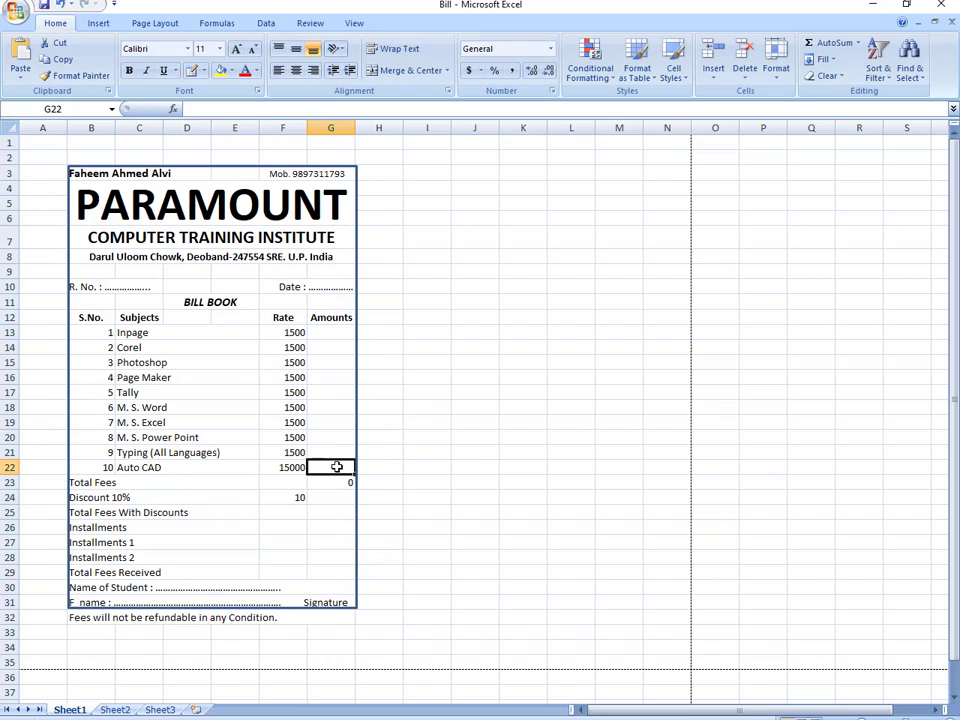
{"action": "type", "text": "15000"}
{"action": "key", "text": "Return"}
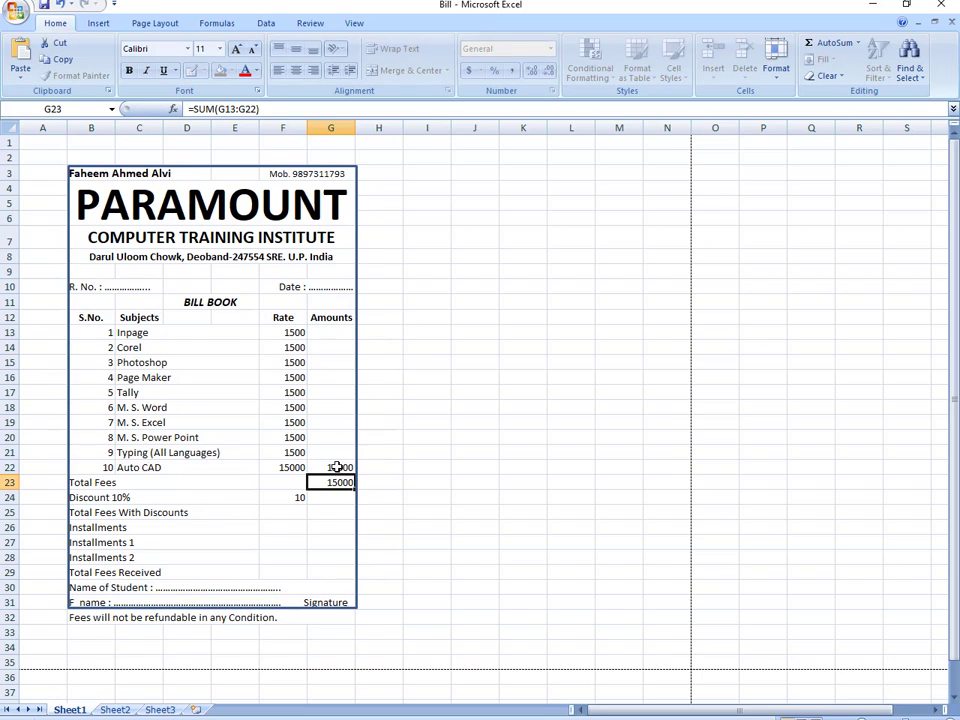
- Enter =G23*F24/100 in G24 so the discount shows 1500
{"action": "left_click", "coordinate": [345, 499]}
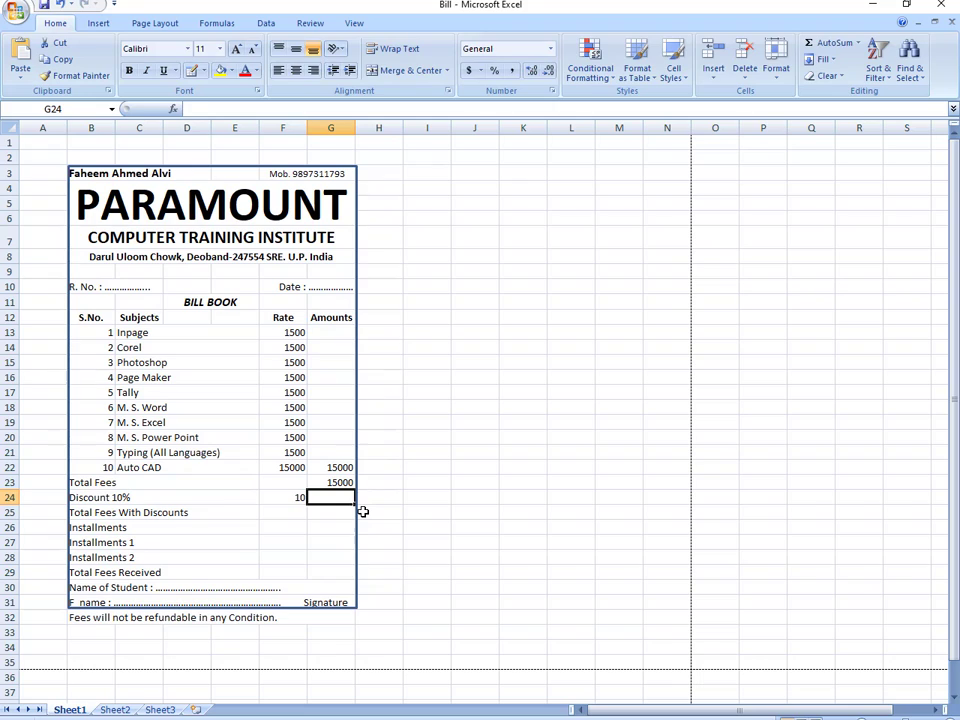
{"action": "type", "text": "="}
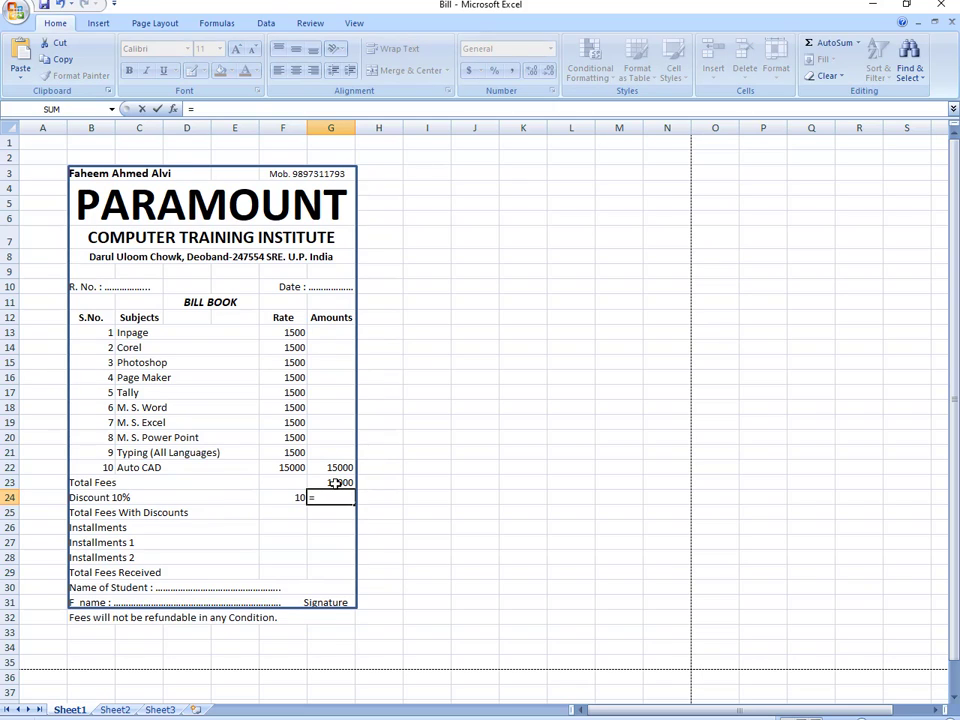
{"action": "left_click", "coordinate": [337, 483]}
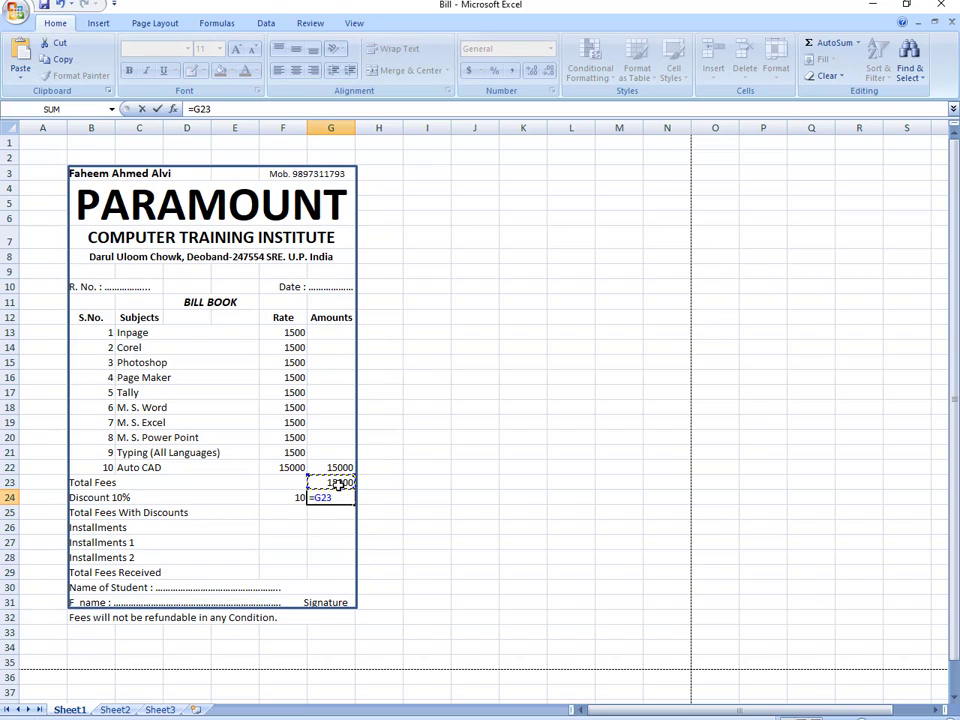
{"action": "type", "text": "*"}
{"action": "left_click", "coordinate": [291, 497]}
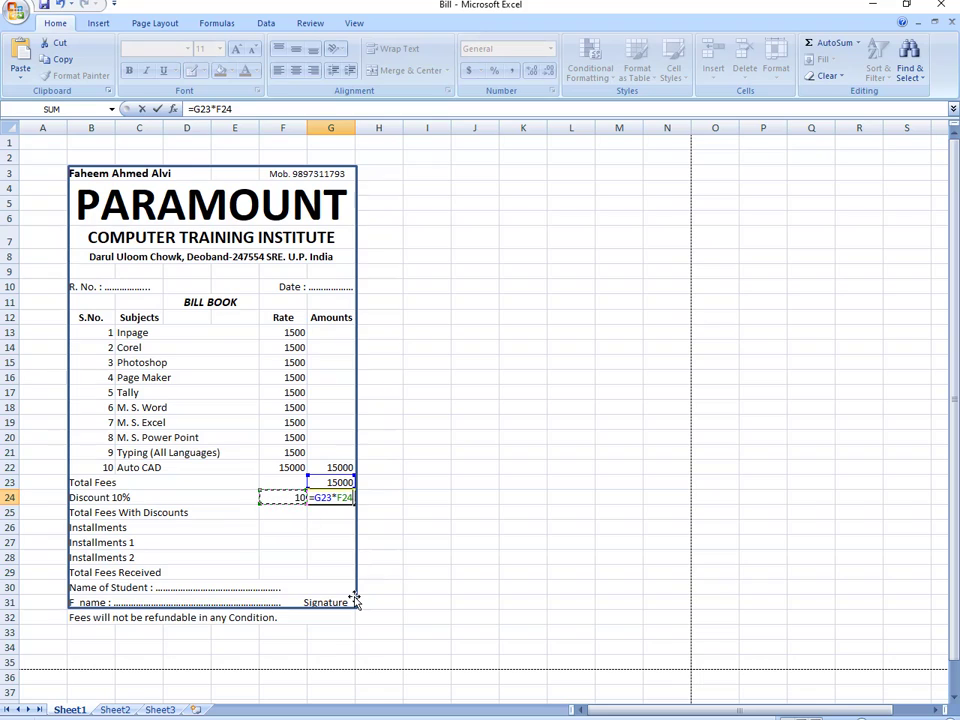
{"action": "type", "text": "/100"}
{"action": "key", "text": "Return"}
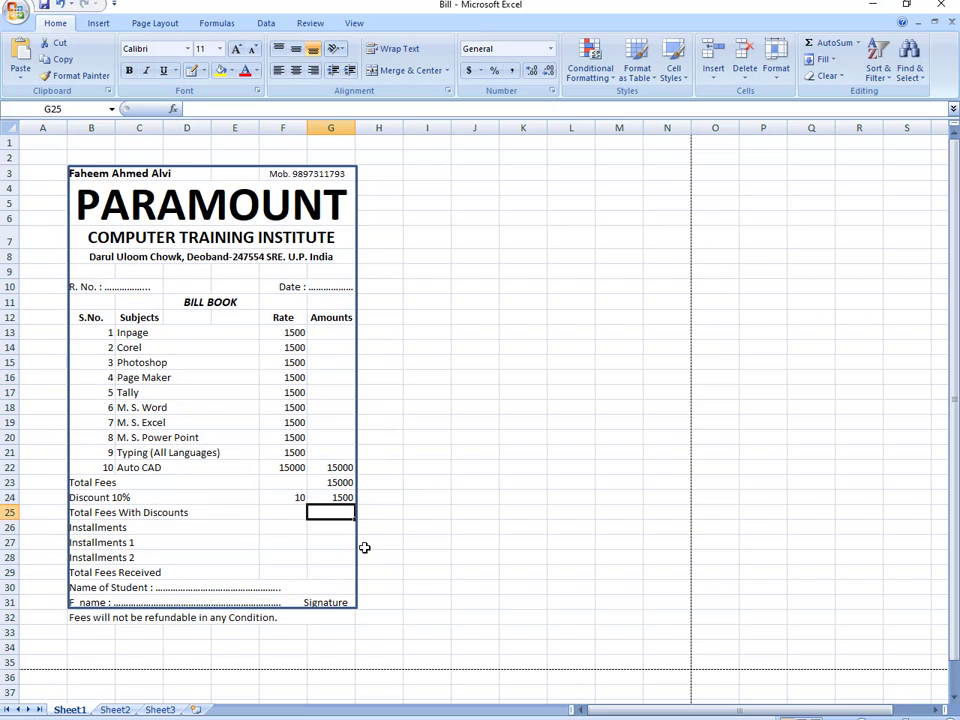
- Enter =G23-G24 in G25 so Total Fees With Discounts shows 13500
{"action": "type", "text": "="}
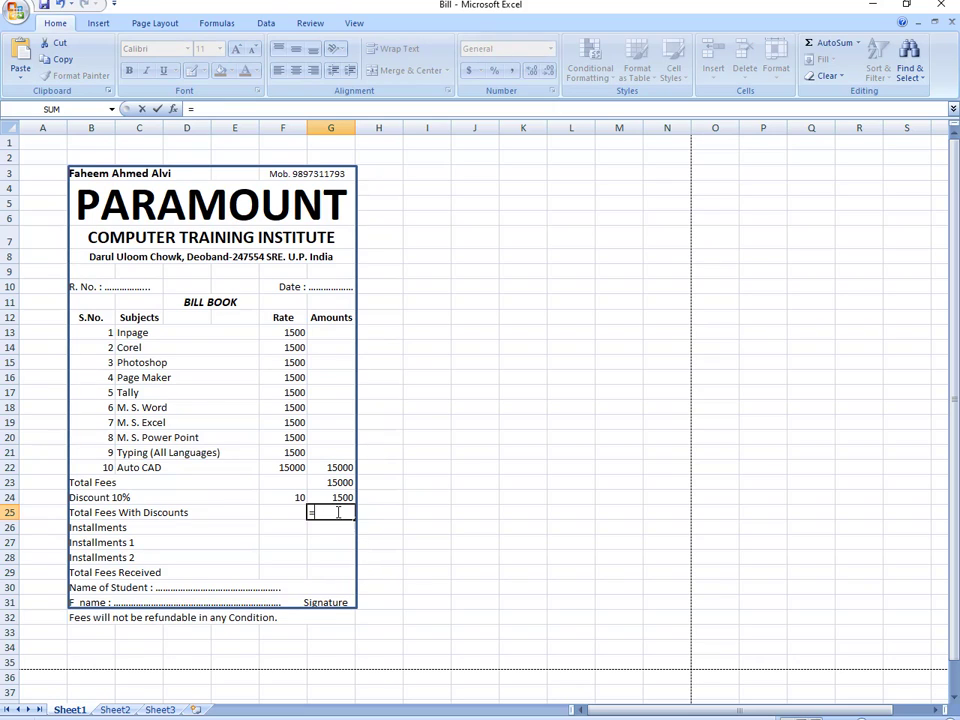
{"action": "left_click", "coordinate": [310, 483]}
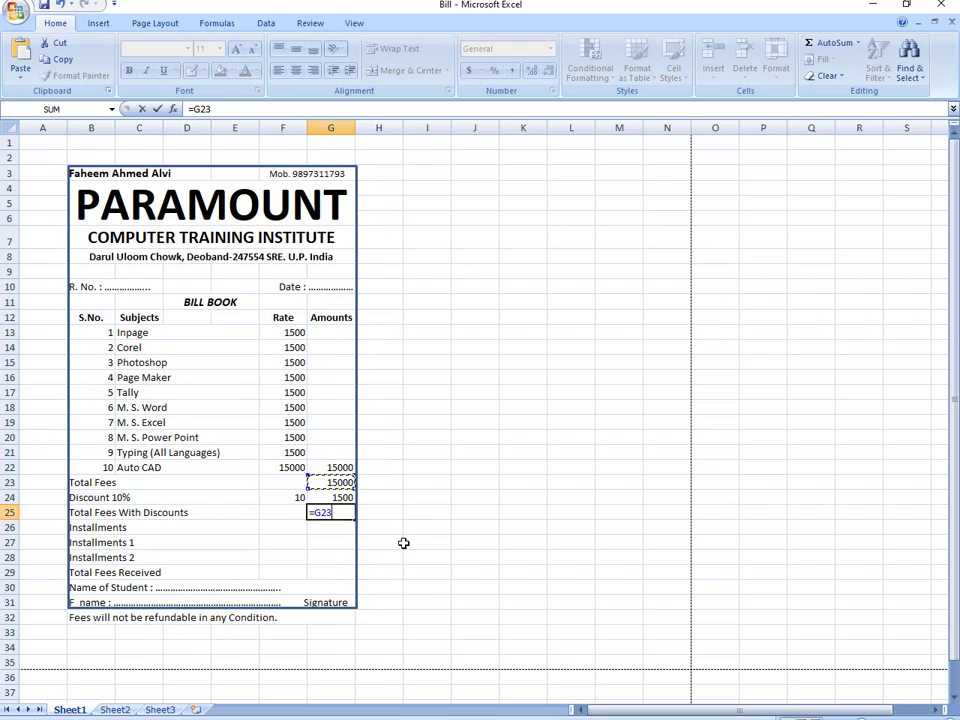
{"action": "type", "text": "-"}
{"action": "left_click", "coordinate": [324, 497]}
{"action": "key", "text": "Return"}
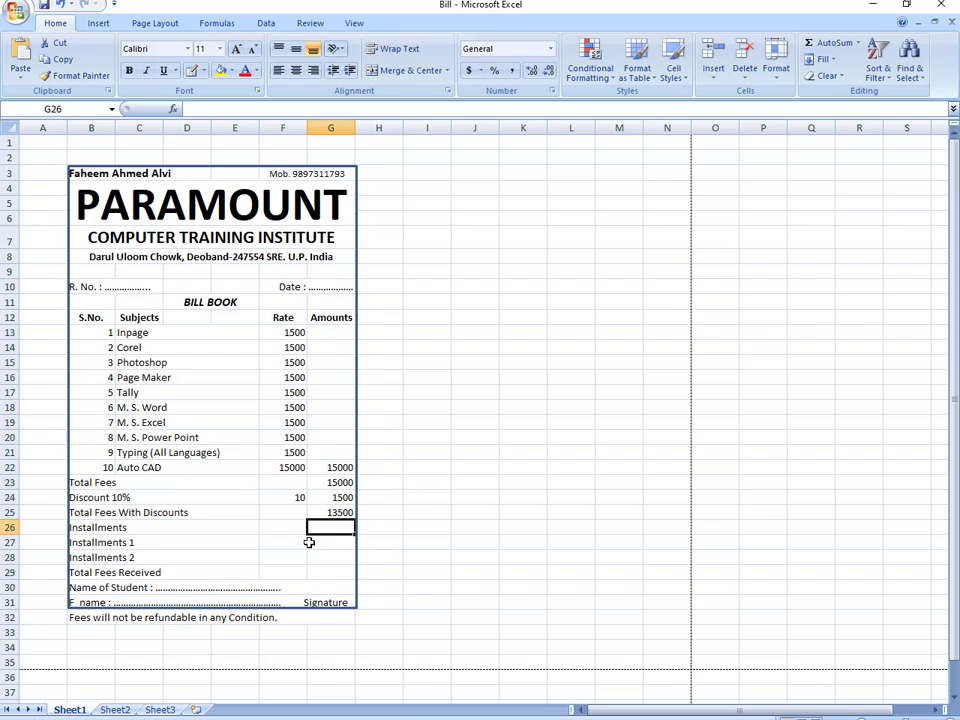
- Start the installment formula =G25/F26 in G26
{"action": "type", "text": "="}
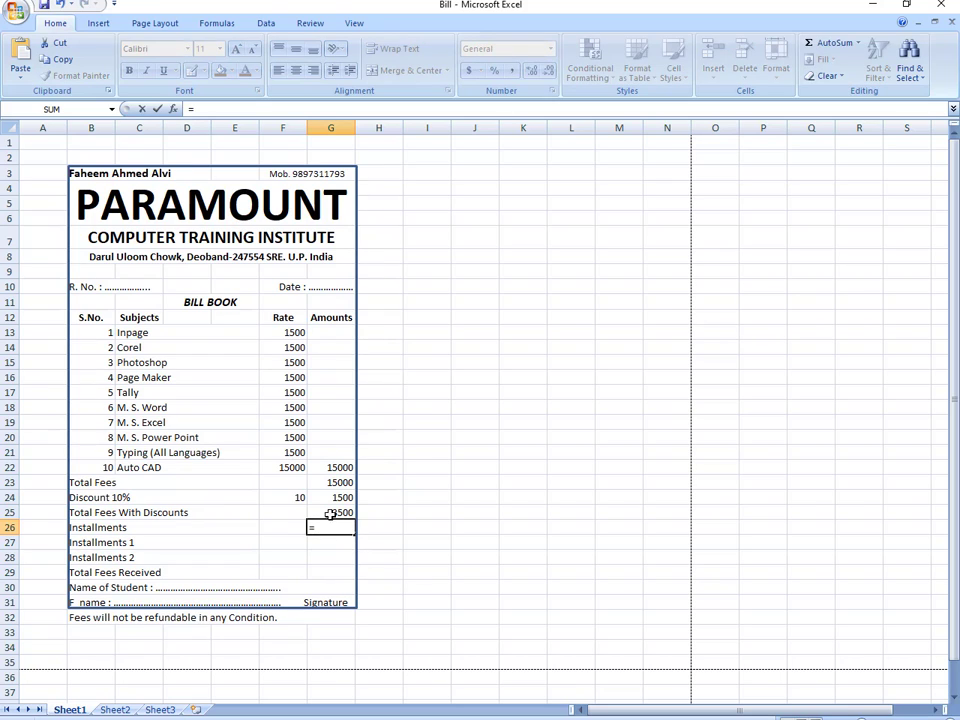
{"action": "left_click", "coordinate": [331, 512]}
{"action": "type", "text": "/"}
{"action": "left_click", "coordinate": [284, 526]}
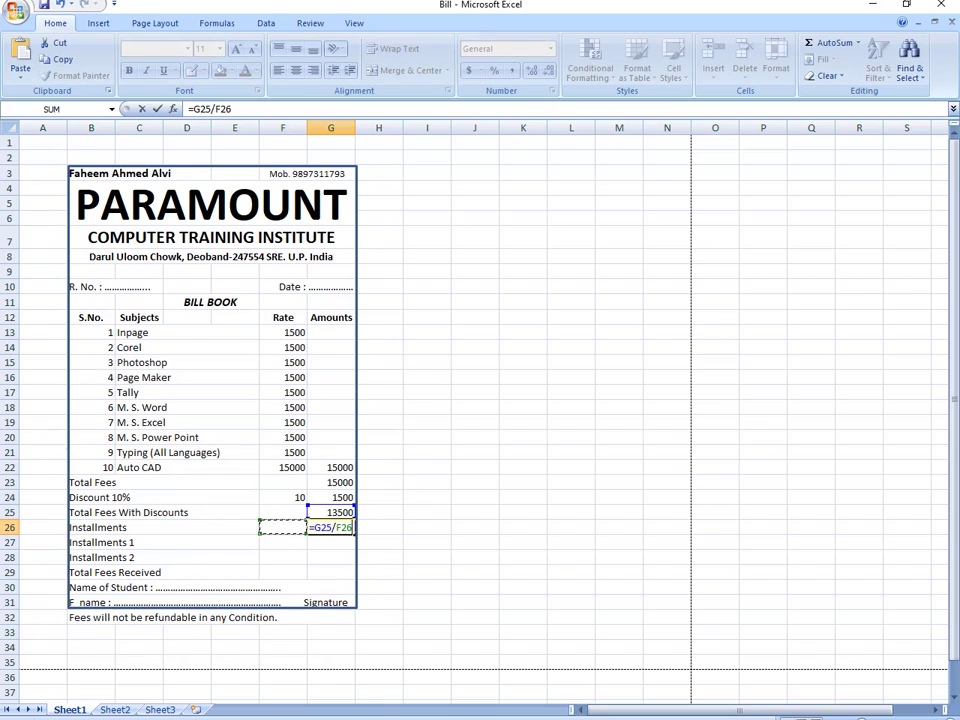
- Commit =G25/F26 in G26 and set the number of installments in F26 to 2
{"action": "key", "text": "Return"}
{"action": "key", "text": "Return"}
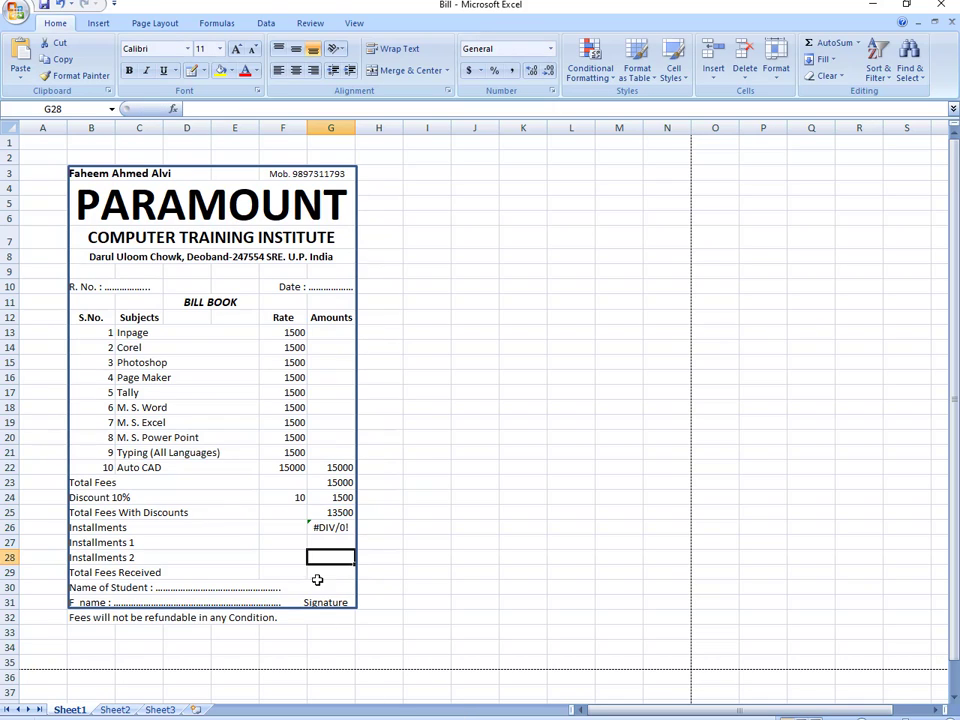
{"action": "left_click", "coordinate": [280, 527]}
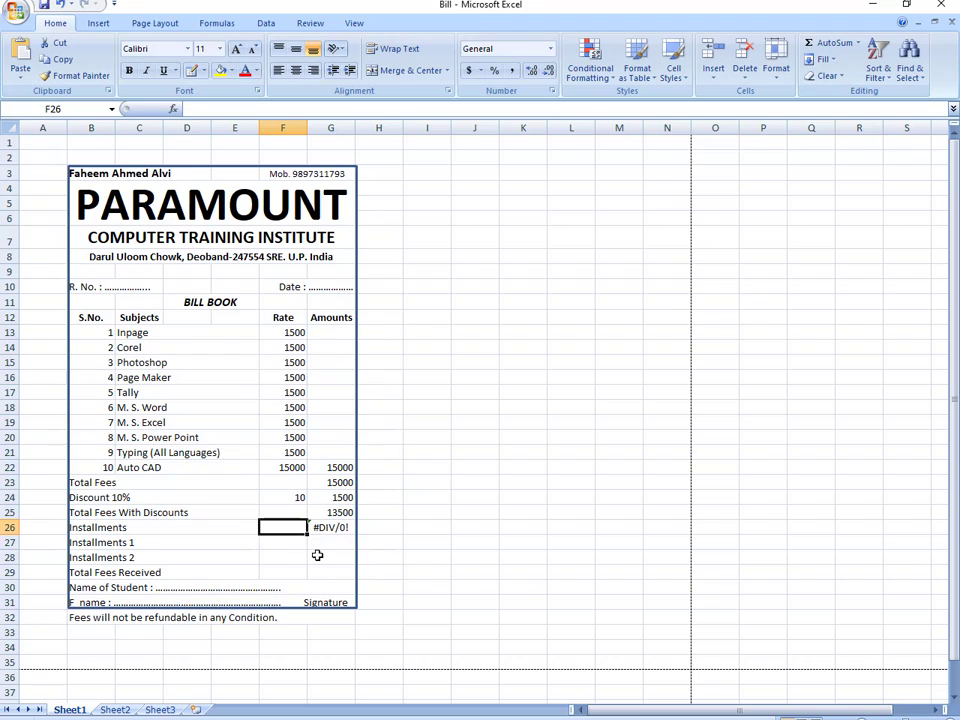
{"action": "type", "text": "2"}
{"action": "key", "text": "Return"}
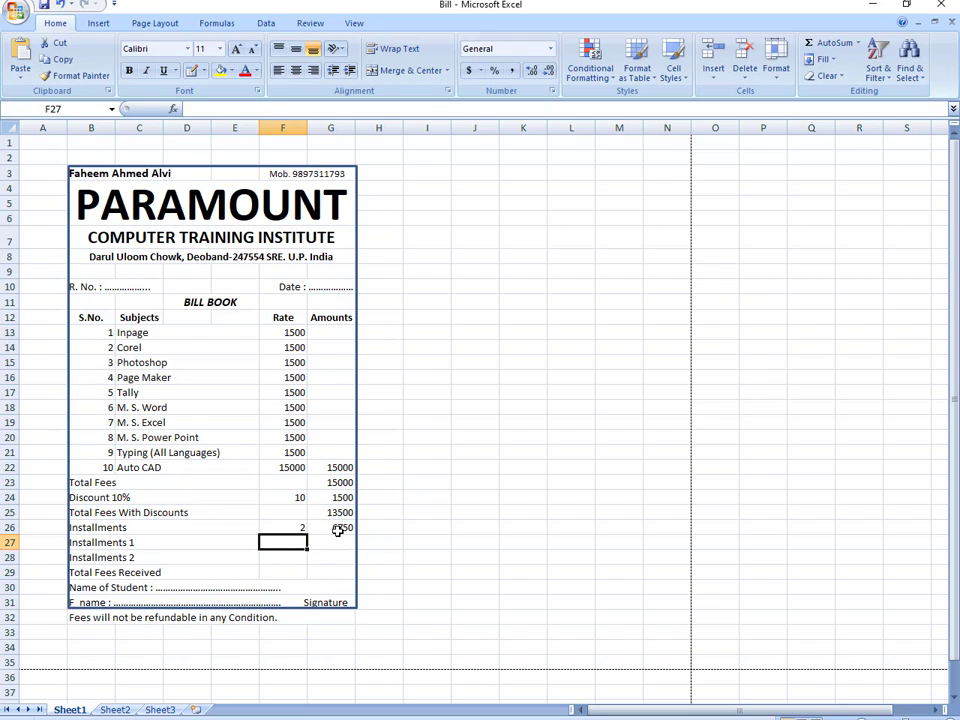
- Link Installments 1 and 2 to G26 with =G26 so each shows 6750
{"action": "type", "text": "="}
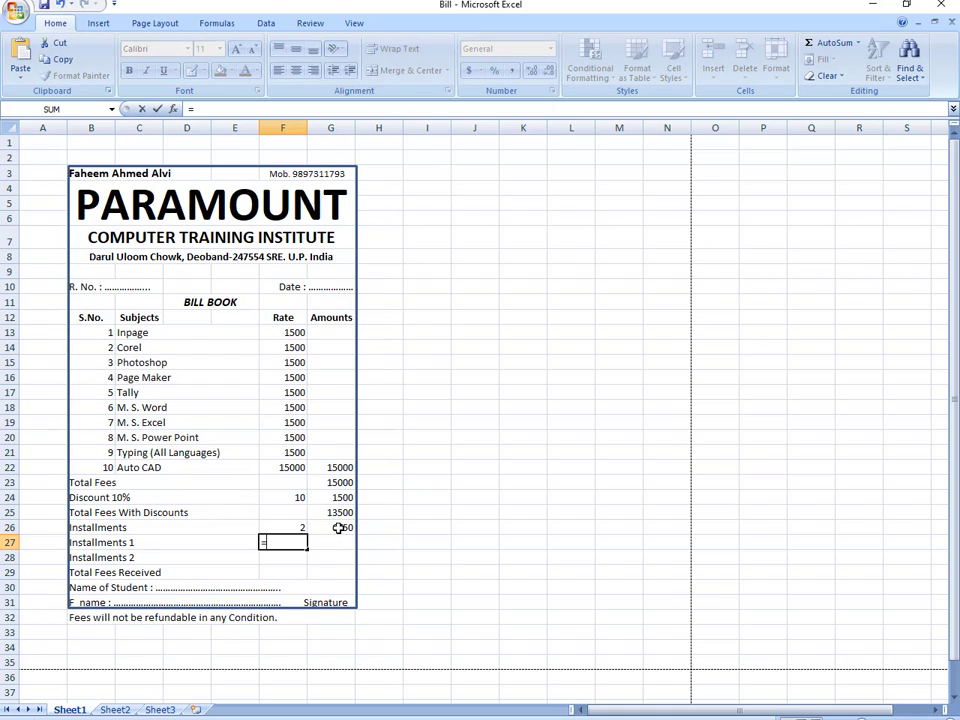
{"action": "left_click", "coordinate": [338, 528]}
{"action": "key", "text": "Return"}
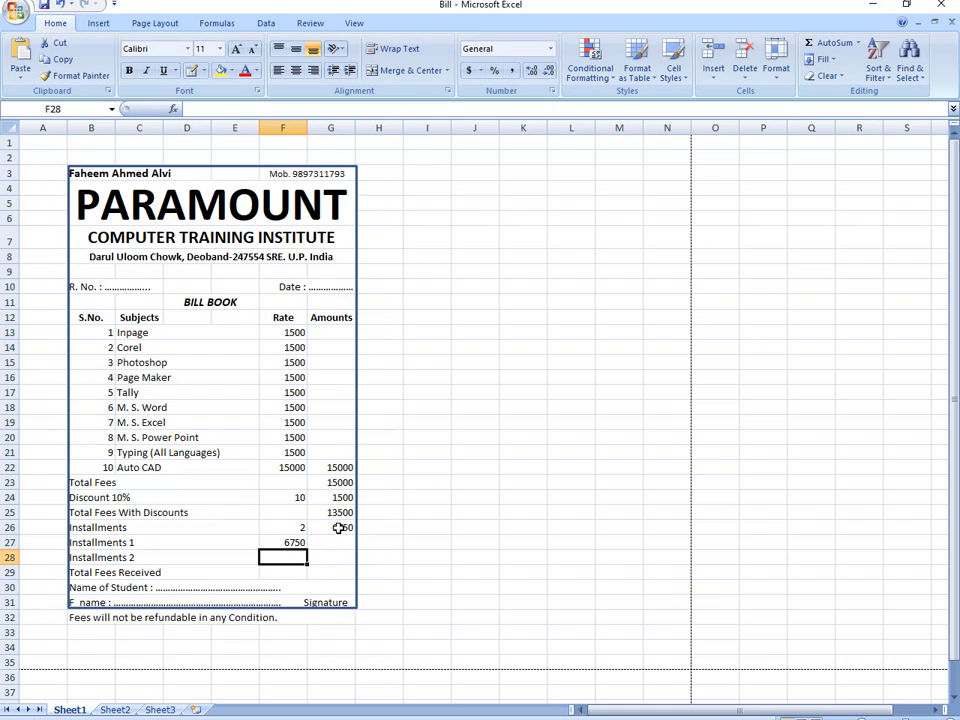
{"action": "type", "text": "="}
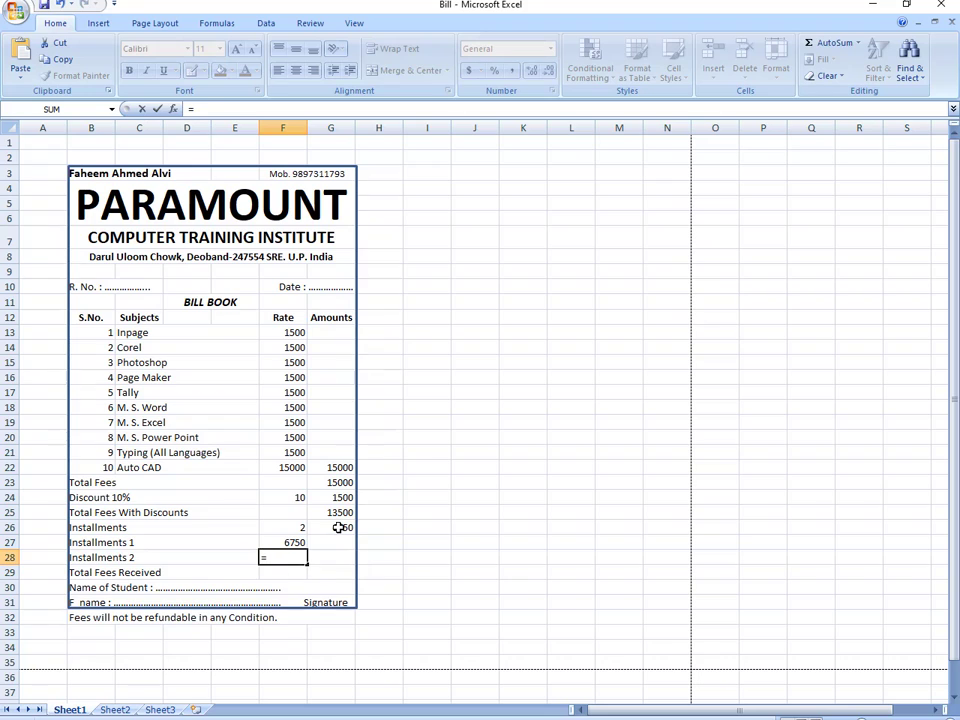
{"action": "left_click", "coordinate": [338, 528]}
{"action": "key", "text": "Return"}
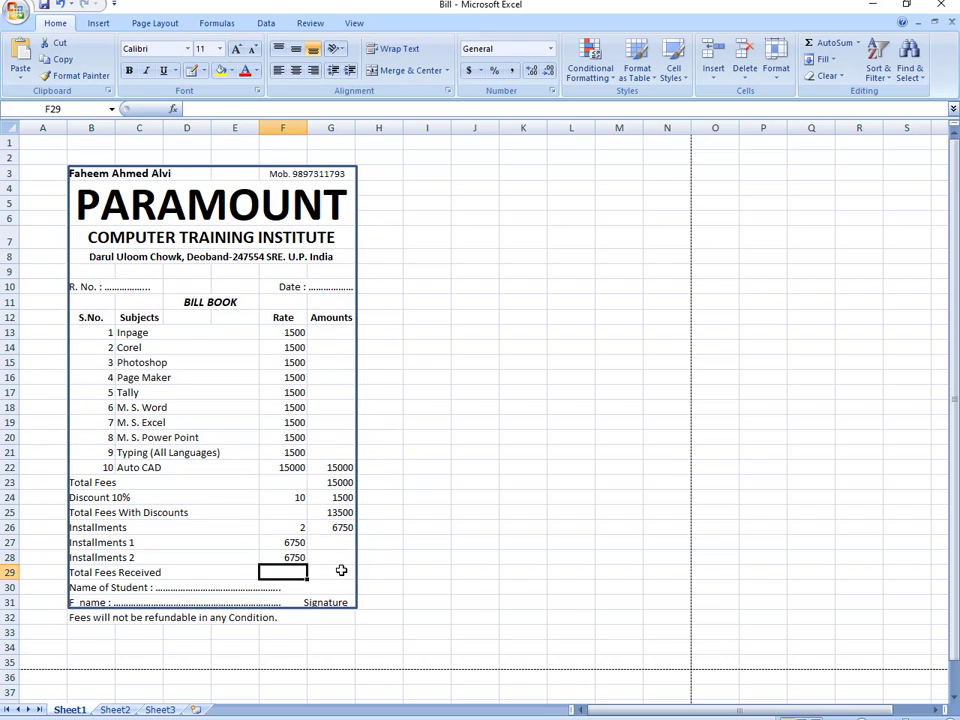
{"action": "left_click", "coordinate": [341, 570]}
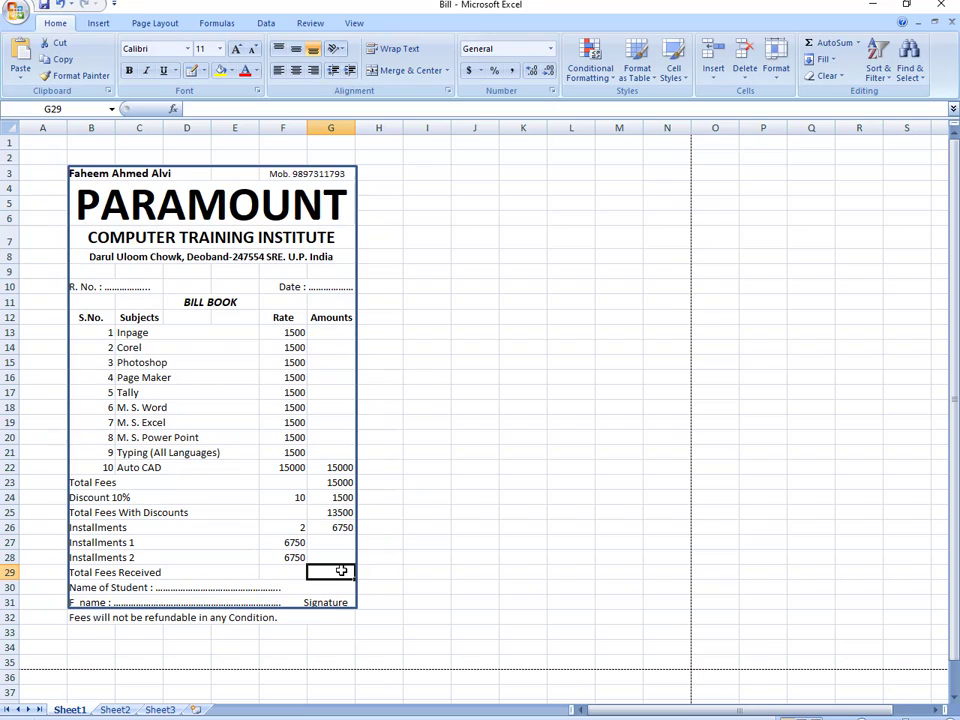
- Enter =SUM(G27:G28) as Total Fees Received, currently showing 0
{"action": "type", "text": "="}
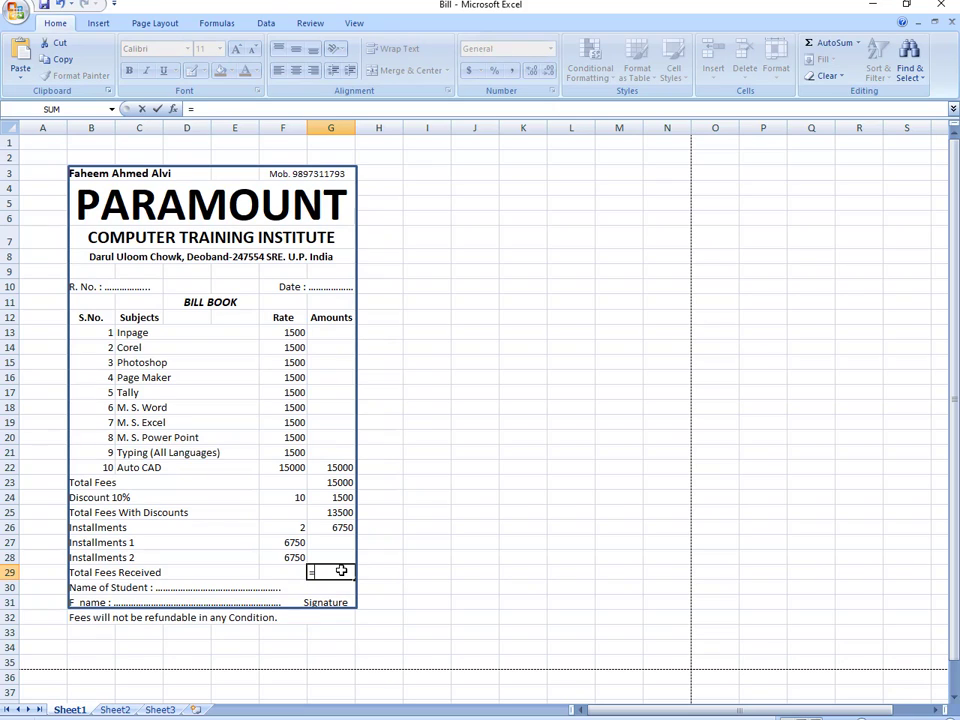
{"action": "type", "text": "su"}
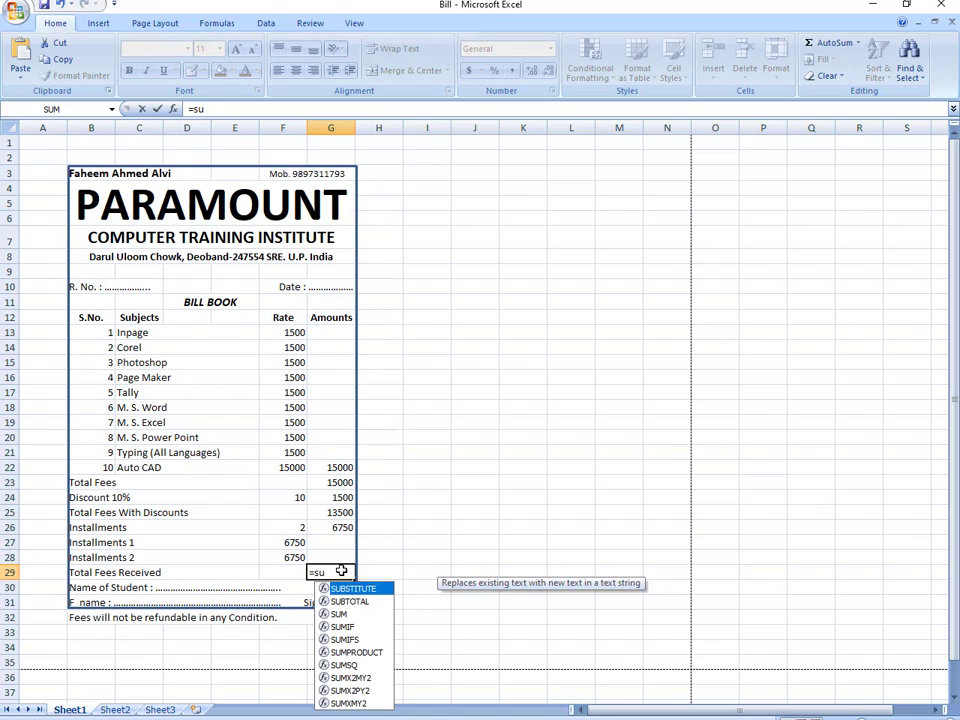
{"action": "type", "text": "m("}
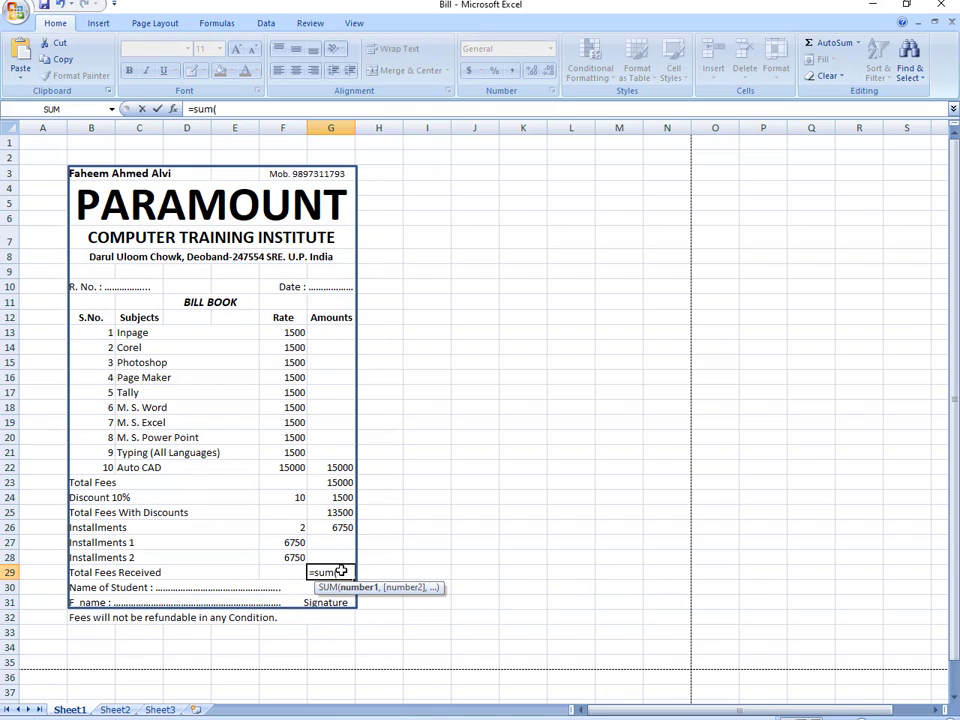
{"action": "left_click_drag", "start_coordinate": [336, 542], "coordinate": [338, 551]}
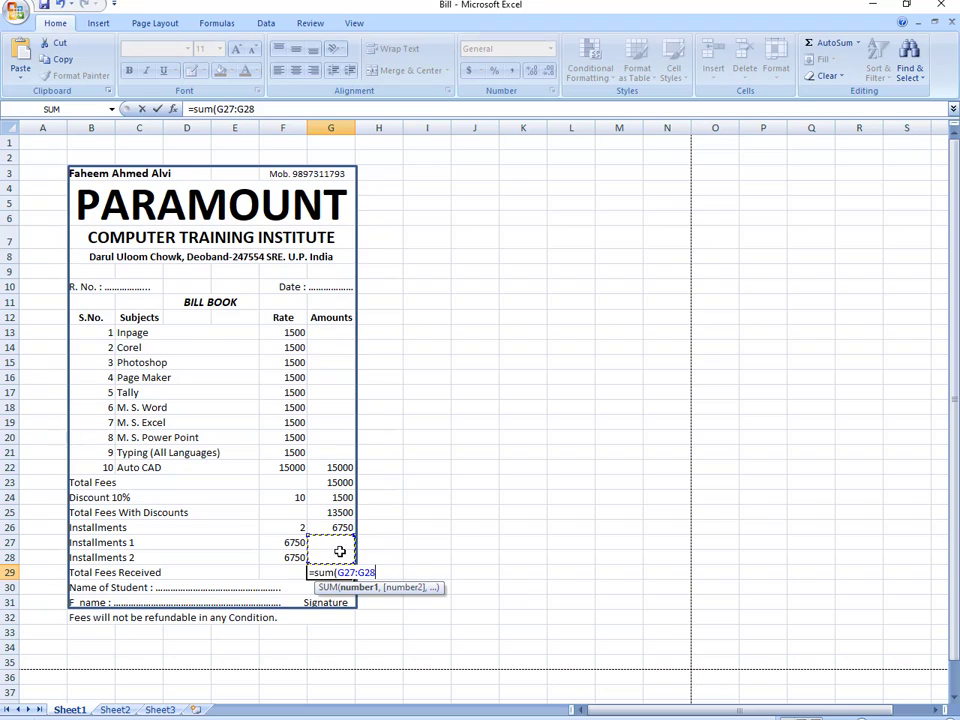
{"action": "key", "text": "Return"}
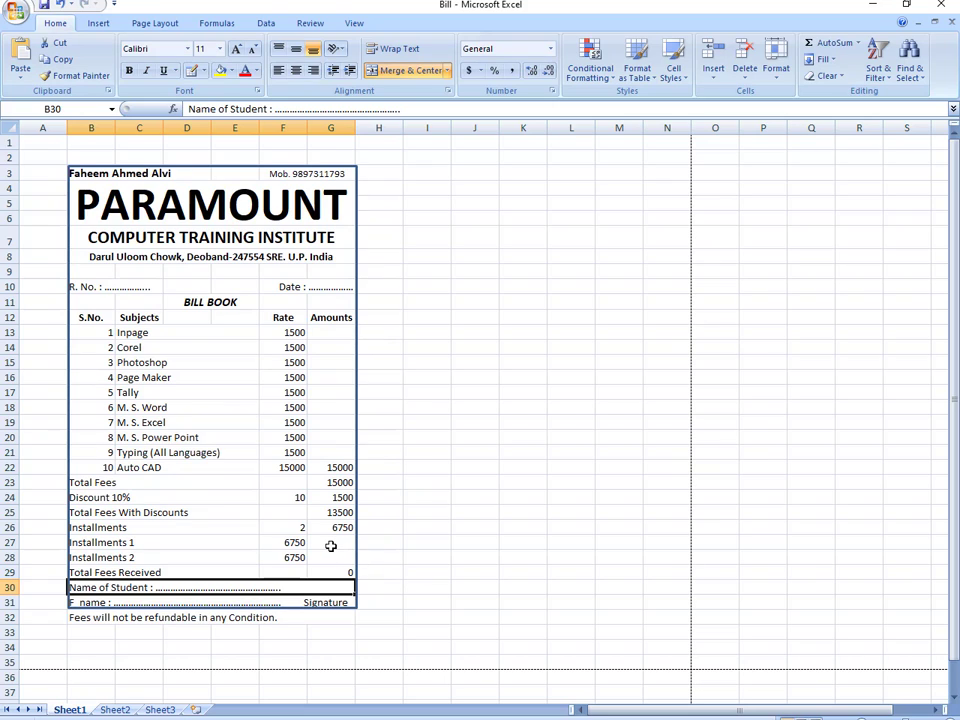
{"action": "left_click", "coordinate": [330, 545]}
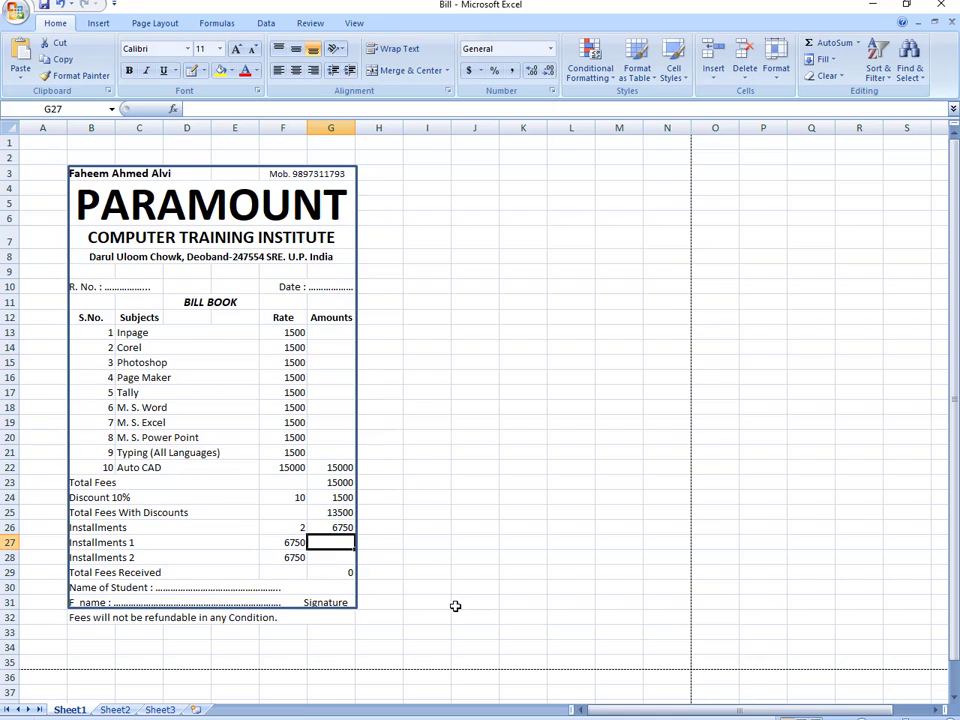
- Enter 6750 for both received installments so Total Fees Received shows 13500
{"action": "type", "text": "675"}
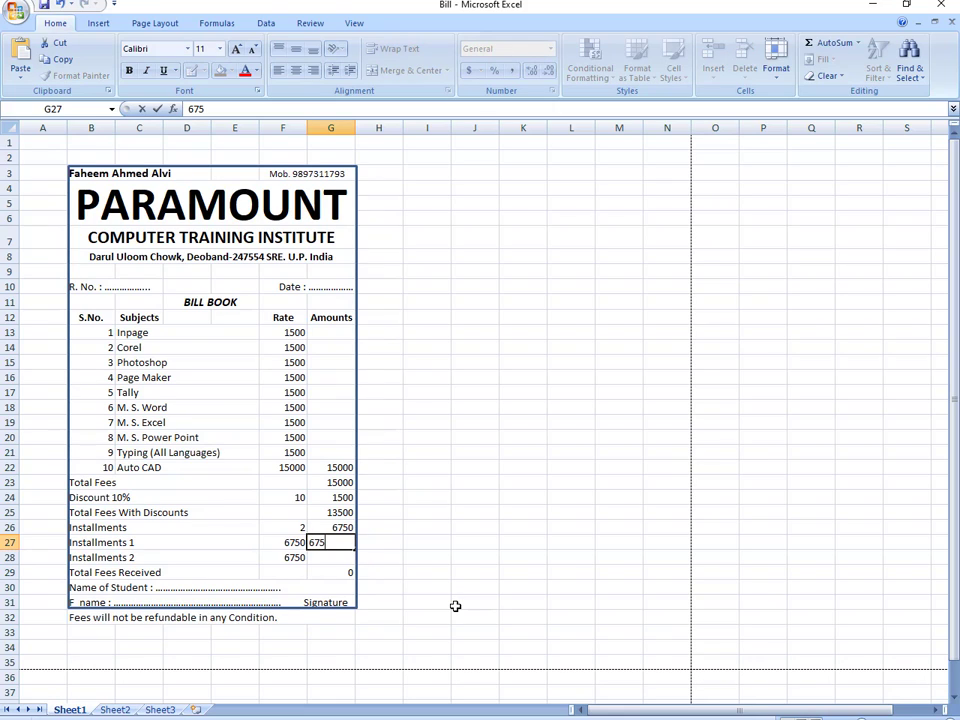
{"action": "type", "text": "0"}
{"action": "key", "text": "Down"}
{"action": "key", "text": "Down"}
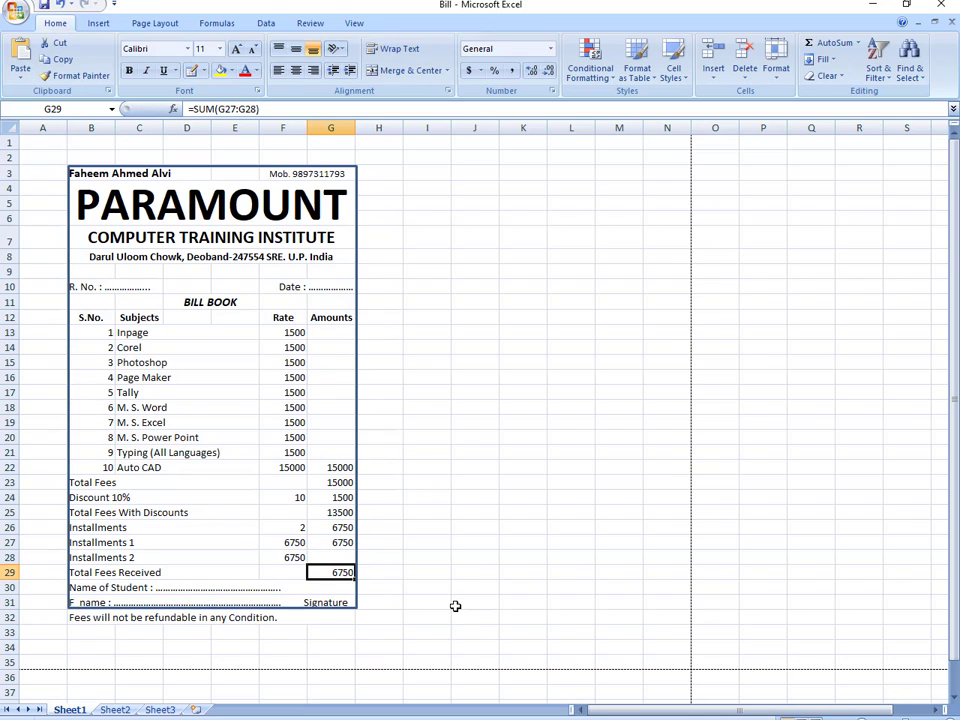
{"action": "key", "text": "Up"}
{"action": "type", "text": "6"}
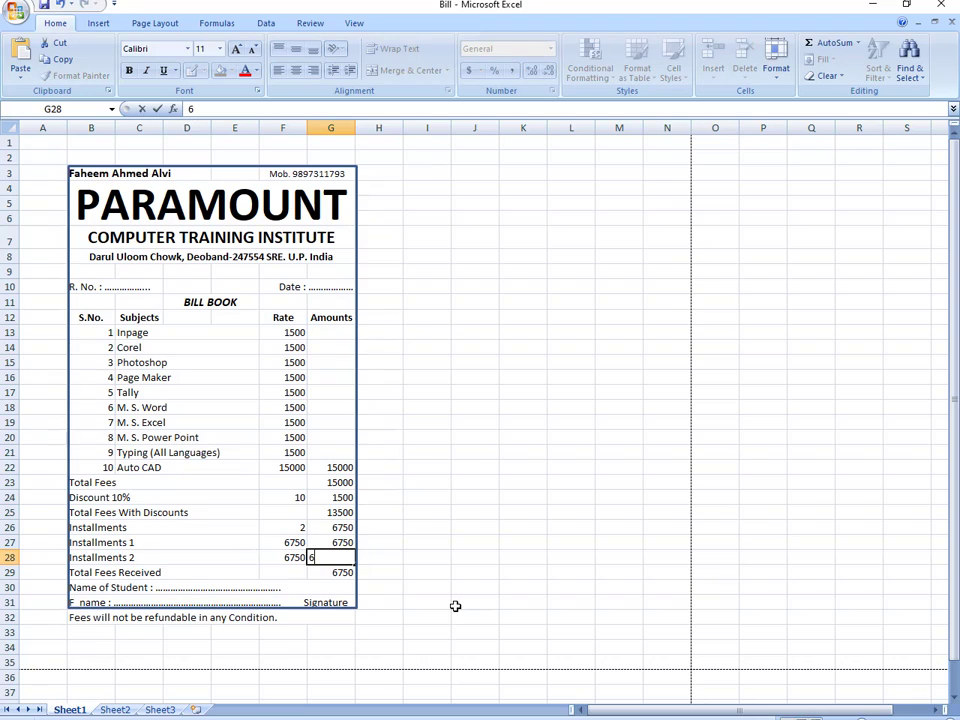
{"action": "type", "text": "750"}
{"action": "key", "text": "Return"}
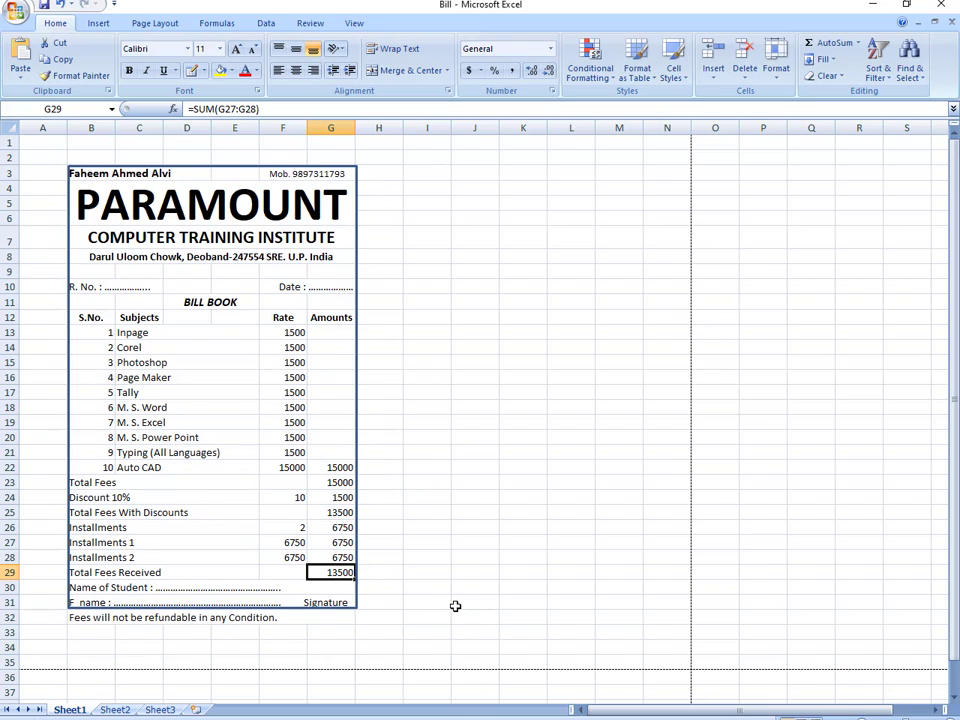
{"action": "key", "text": "Up"}
{"action": "key", "text": "Up"}
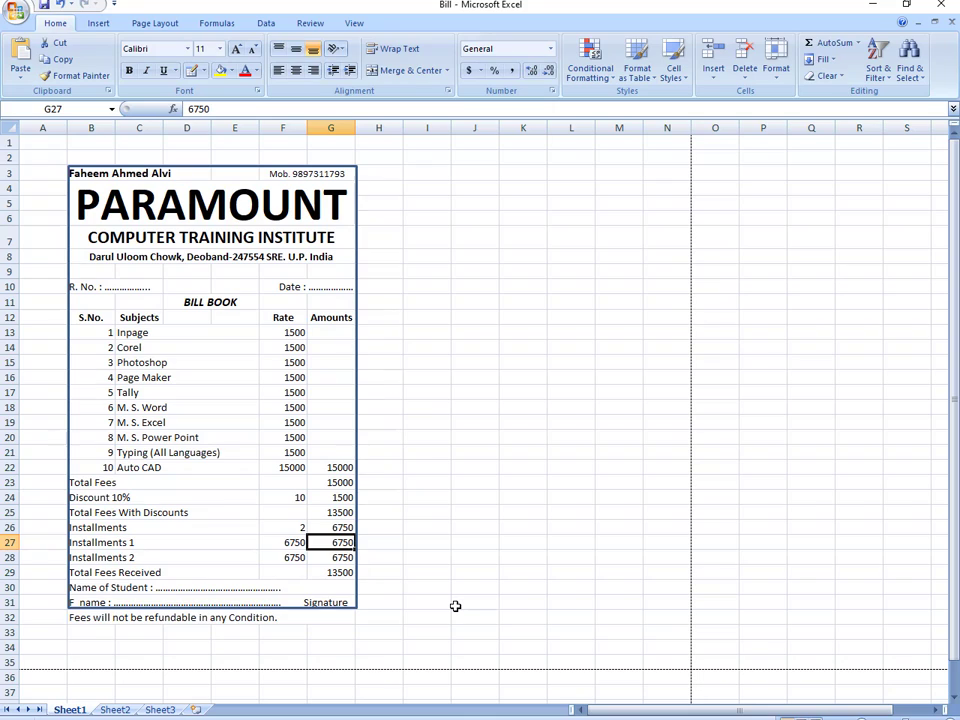
{"action": "key", "text": "Up"}
{"action": "key", "text": "Up"}
{"action": "key", "text": "Up"}
{"action": "key", "text": "Up"}
{"action": "key", "text": "Up"}
{"action": "key", "text": "Up"}
{"action": "key", "text": "Up"}
{"action": "key", "text": "Up"}
{"action": "key", "text": "Up"}
{"action": "key", "text": "Up"}
{"action": "key", "text": "Up"}
{"action": "key", "text": "Up"}
{"action": "key", "text": "Up"}
{"action": "key", "text": "Up"}
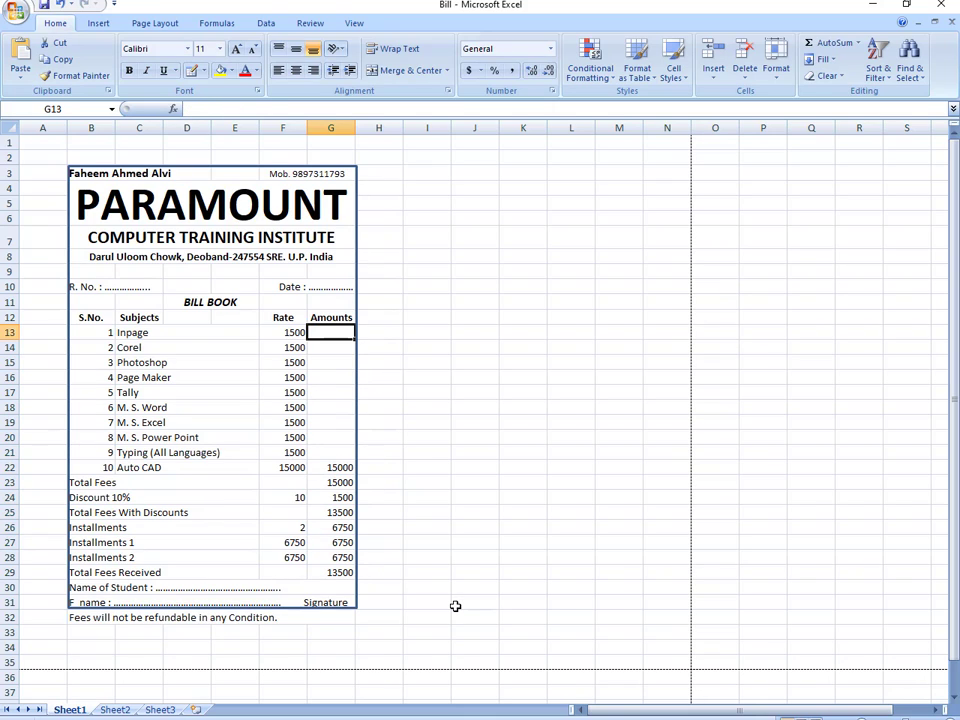
- Enter 0 in each subject amount down column G
{"action": "type", "text": "0"}
{"action": "key", "text": "Return"}
{"action": "type", "text": "0"}
{"action": "key", "text": "Return"}
{"action": "type", "text": "0"}
{"action": "key", "text": "Return"}
{"action": "type", "text": "0 0 0"}
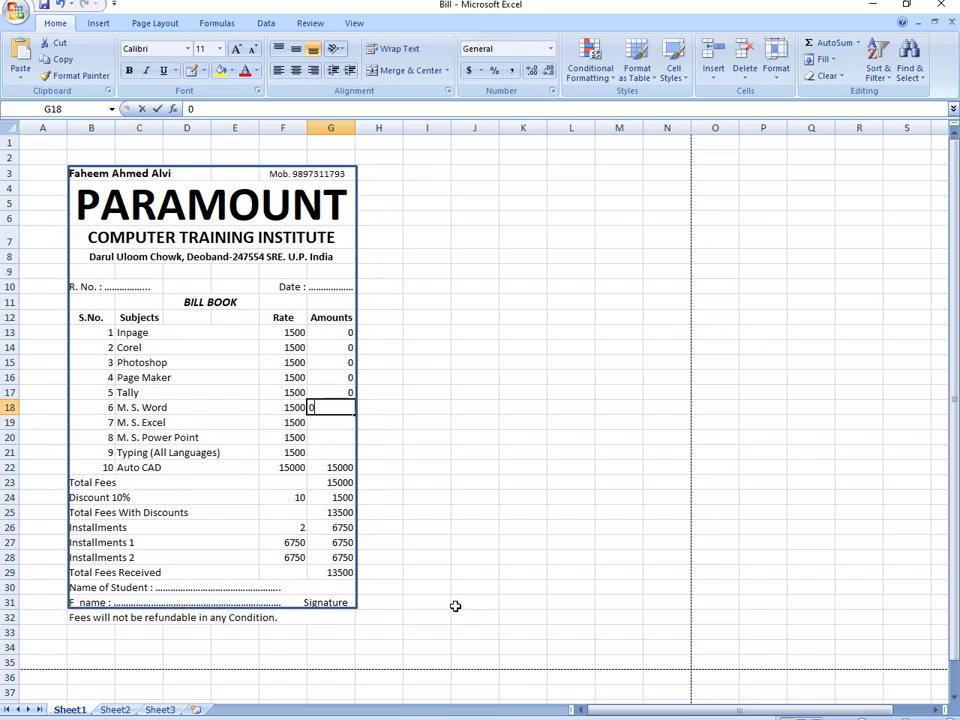
{"action": "type", "text": " 0 0 0 0"}
{"action": "key", "text": "Return"}
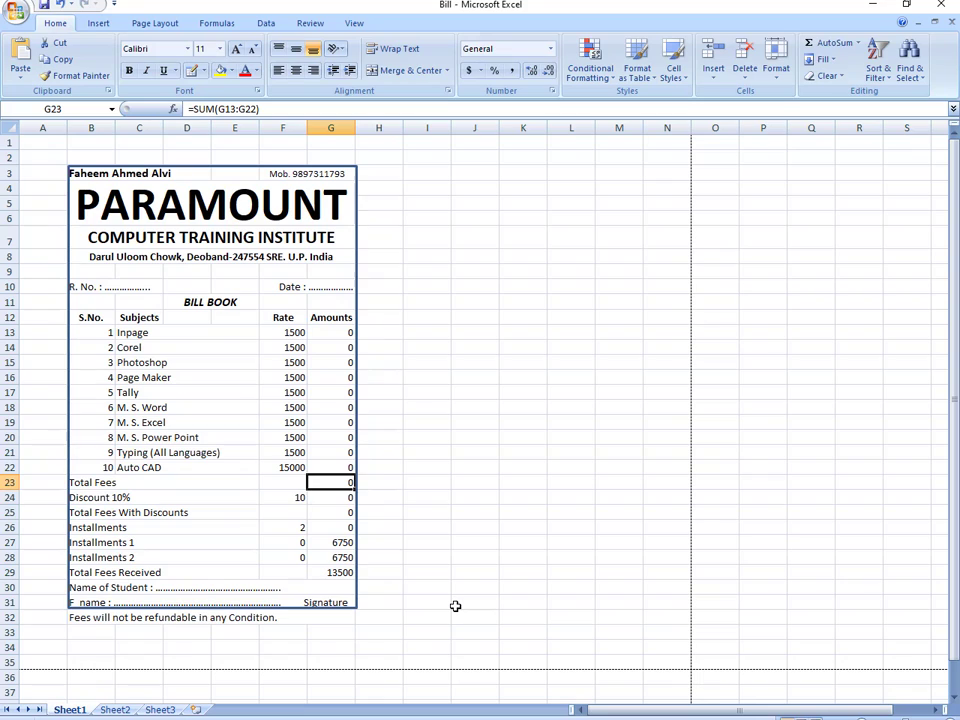
- Zero both received-installment amounts in G27 and G28
{"action": "key", "text": "Down"}
{"action": "key", "text": "Down"}
{"action": "key", "text": "Down"}
{"action": "key", "text": "Down"}
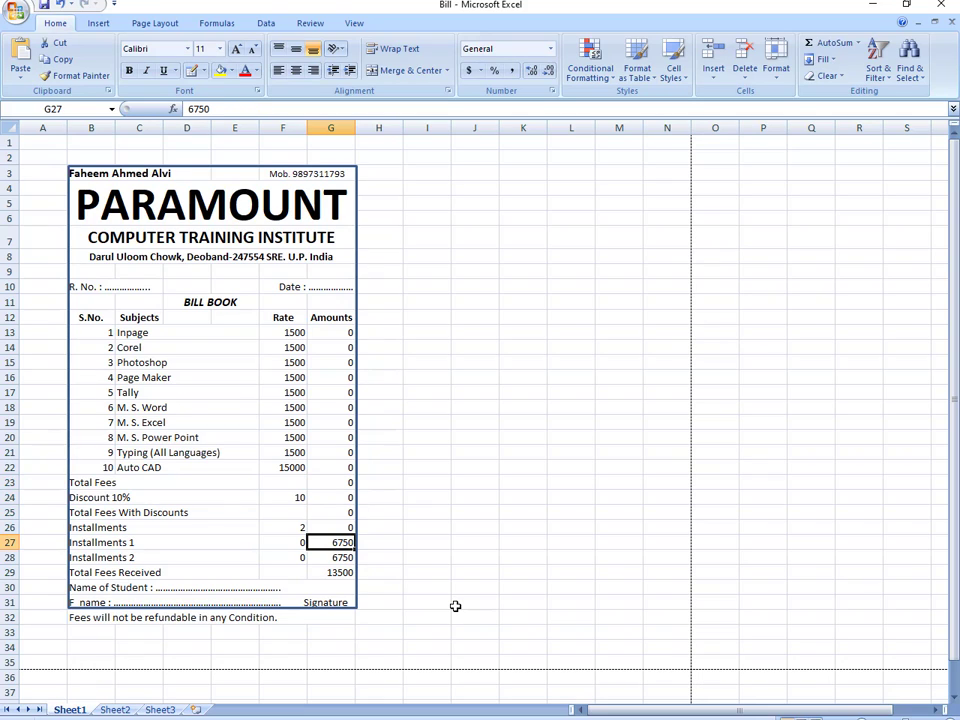
{"action": "type", "text": "0"}
{"action": "key", "text": "Return"}
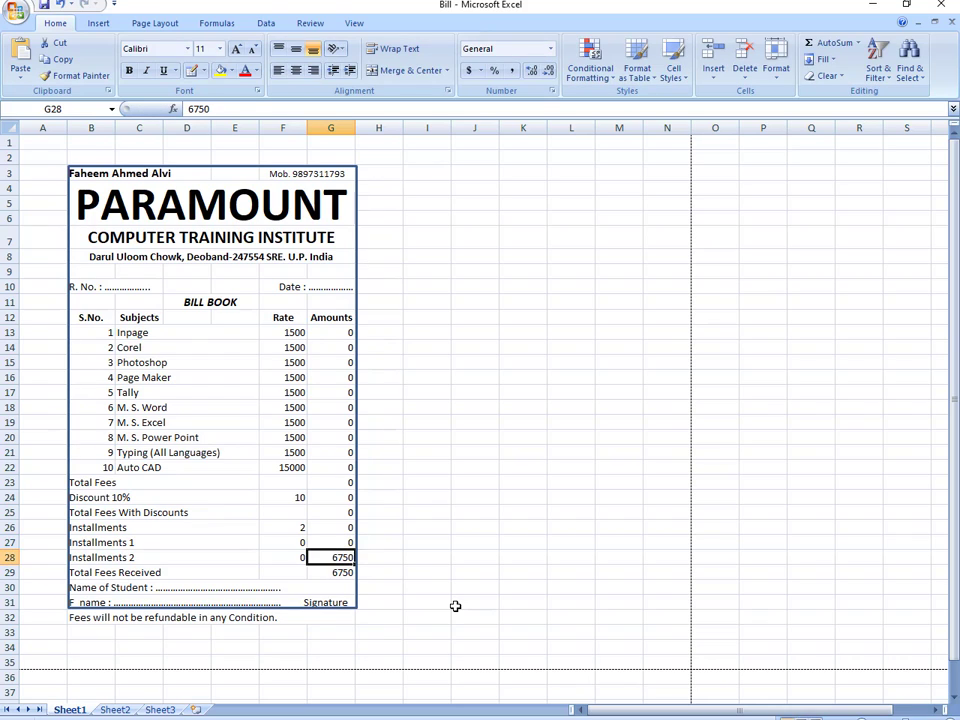
{"action": "type", "text": "0"}
{"action": "key", "text": "Return"}
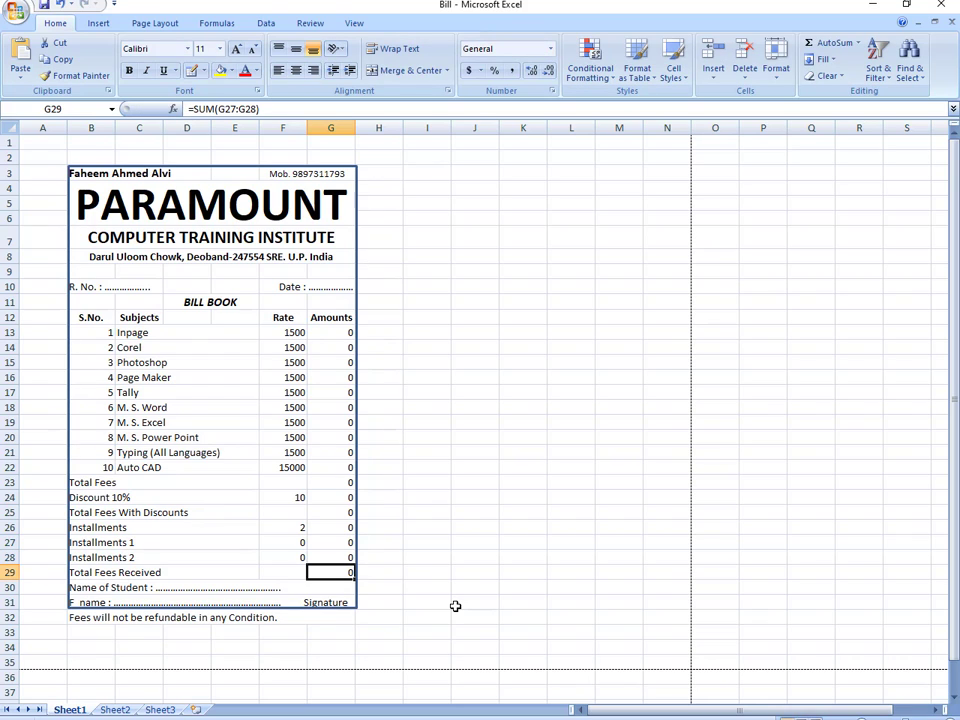
{"action": "left_click", "coordinate": [333, 333]}
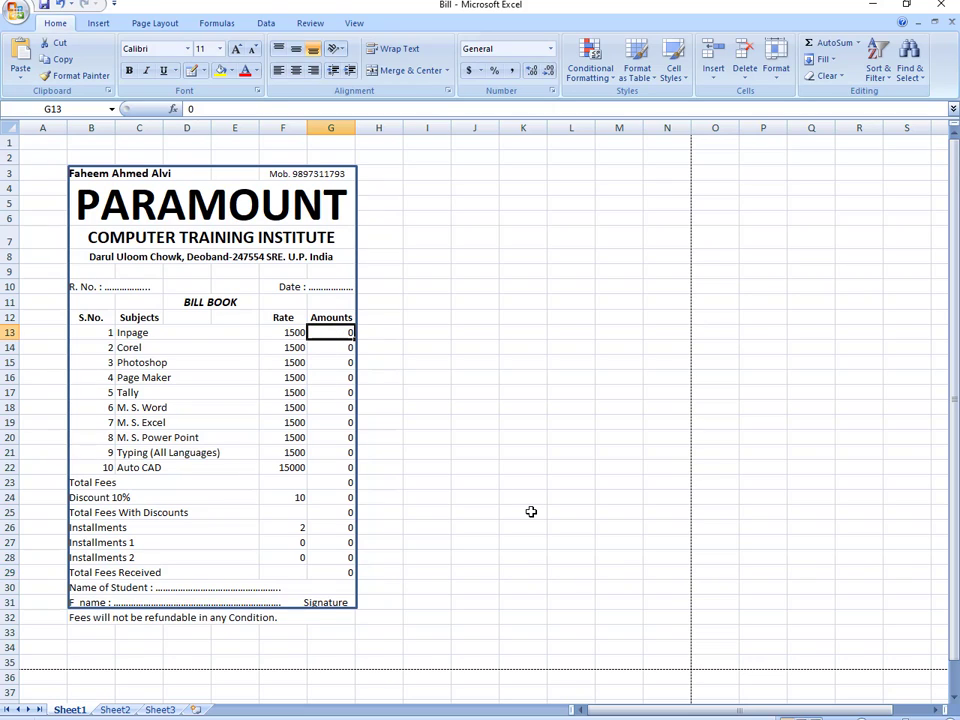
- Set the Inpage, Corel, Photoshop and Typing amounts to 1500 each
{"action": "type", "text": "1500"}
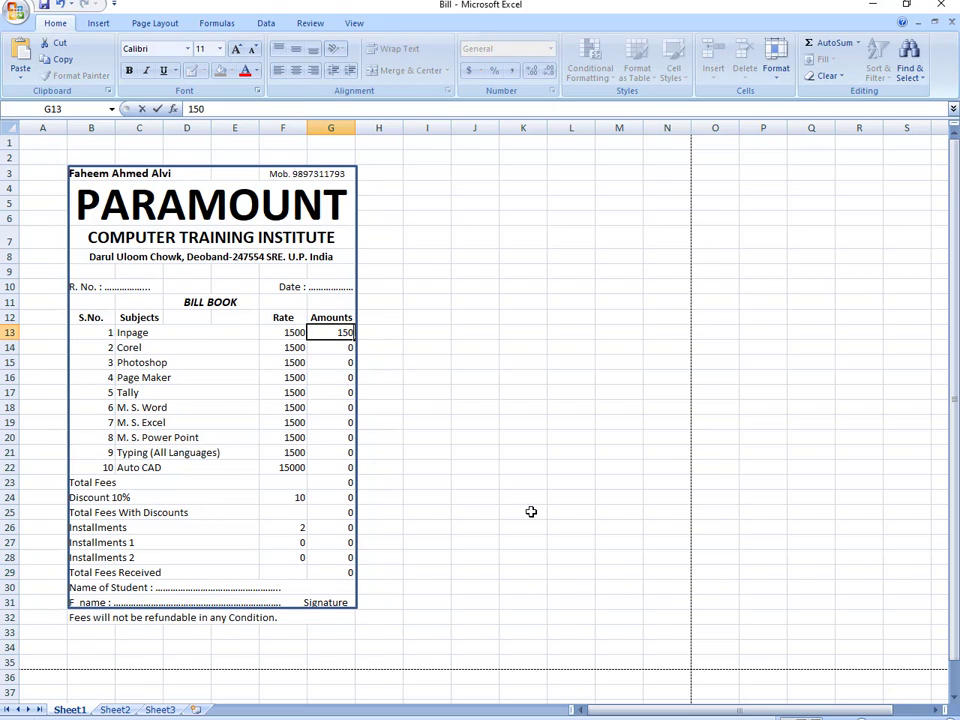
{"action": "key", "text": "Return"}
{"action": "type", "text": "1500"}
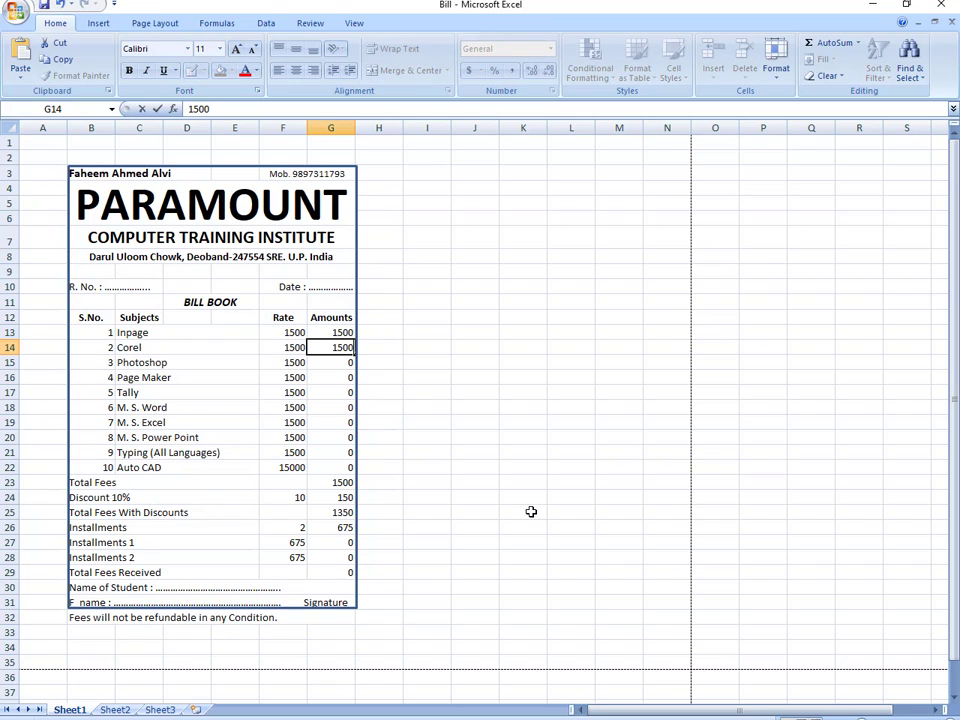
{"action": "key", "text": "Return"}
{"action": "type", "text": "1500"}
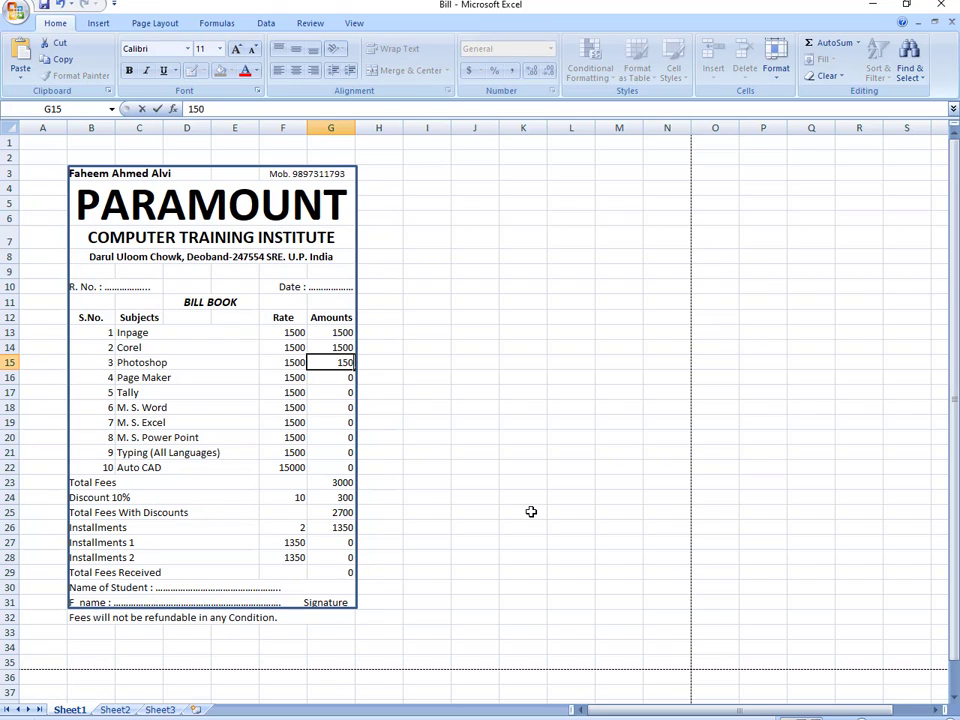
{"action": "key", "text": "Return"}
{"action": "key", "text": "Return"}
{"action": "key", "text": "Return"}
{"action": "key", "text": "Return"}
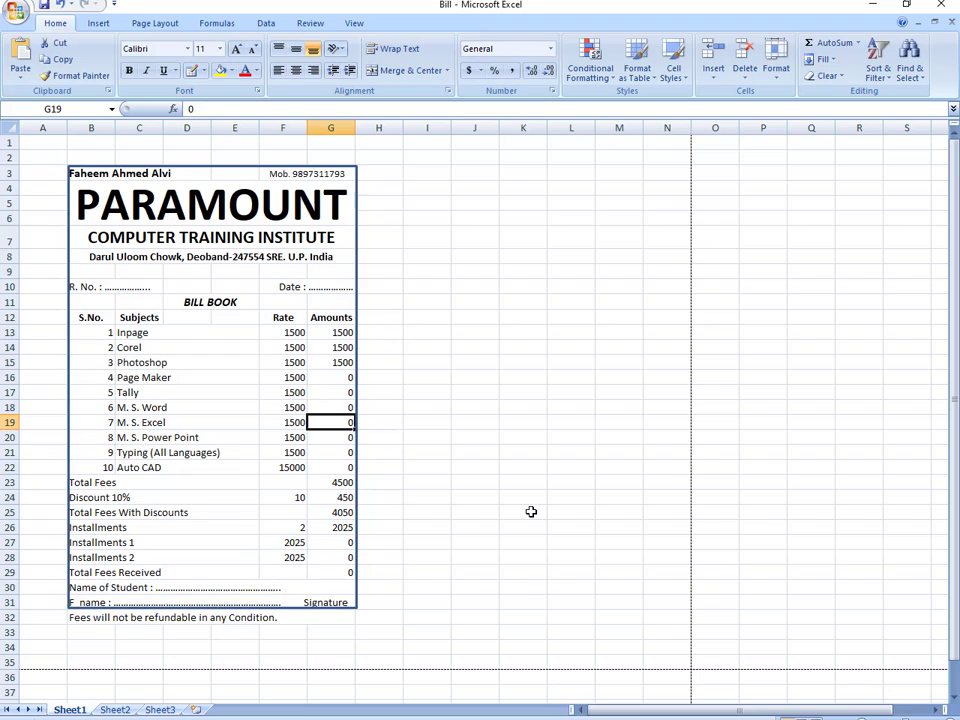
{"action": "key", "text": "Return"}
{"action": "key", "text": "Return"}
{"action": "type", "text": "1500"}
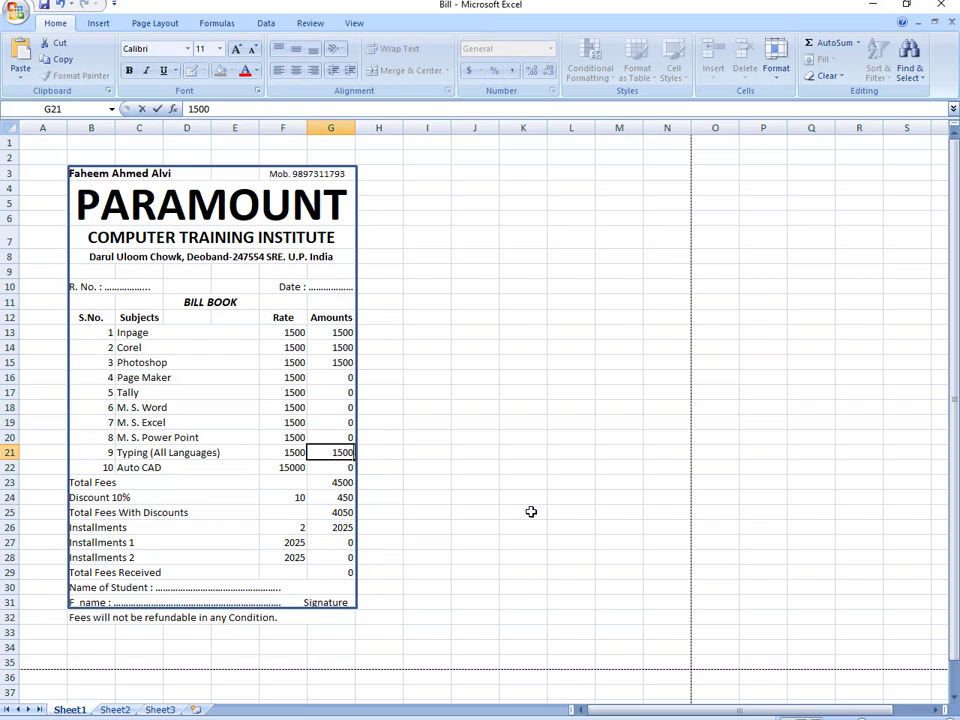
{"action": "key", "text": "Return"}
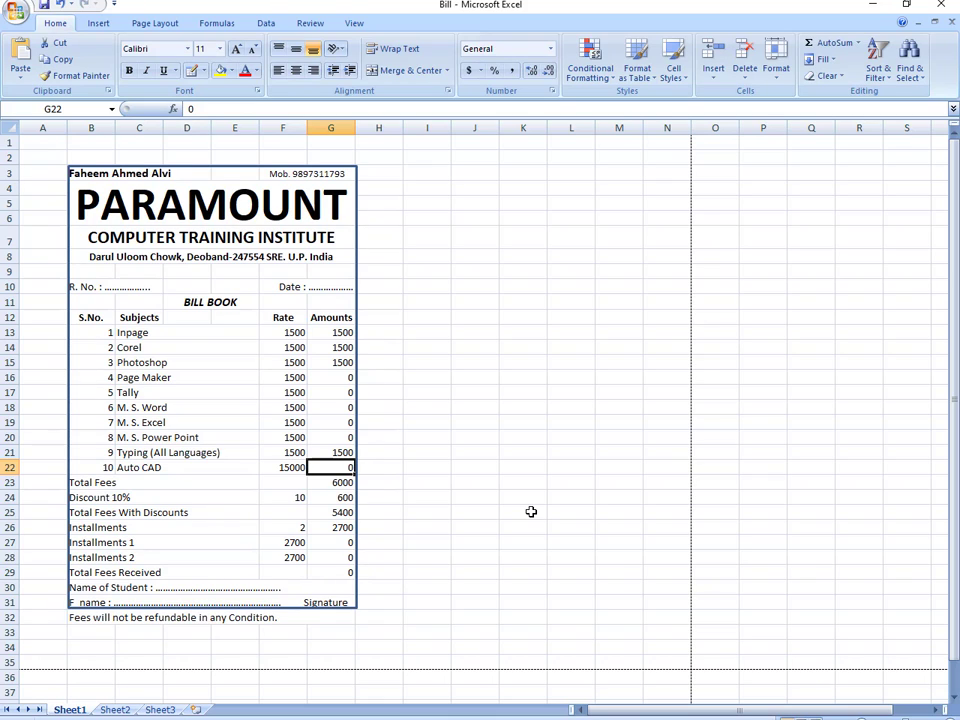
- Enter 2700 for both installments so Total Fees Received shows 5400
{"action": "key", "text": "Return"}
{"action": "key", "text": "Return"}
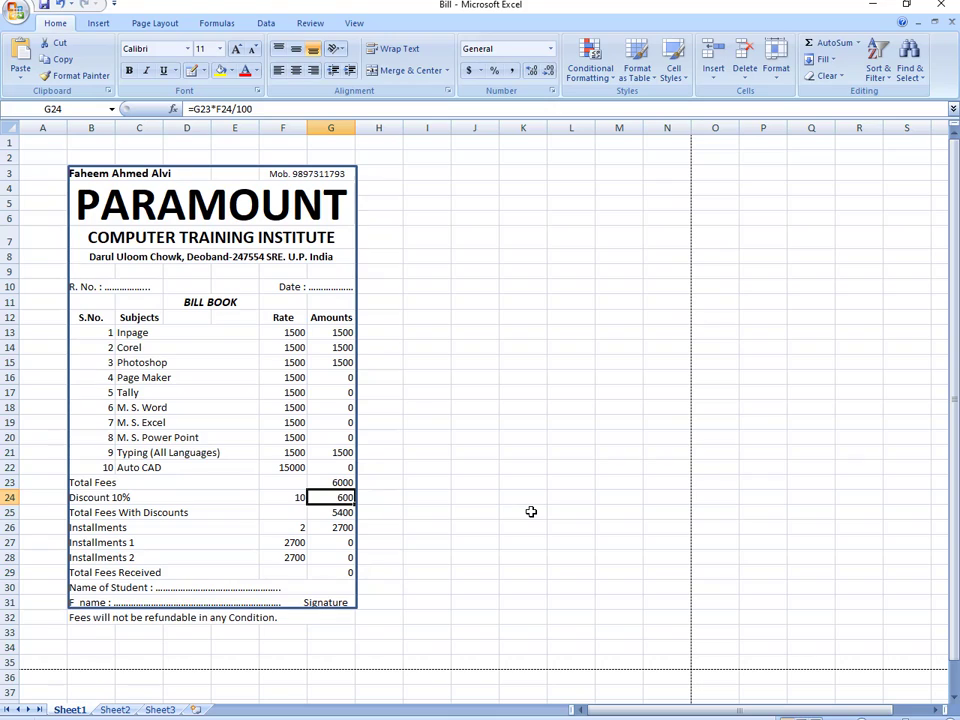
{"action": "key", "text": "Return"}
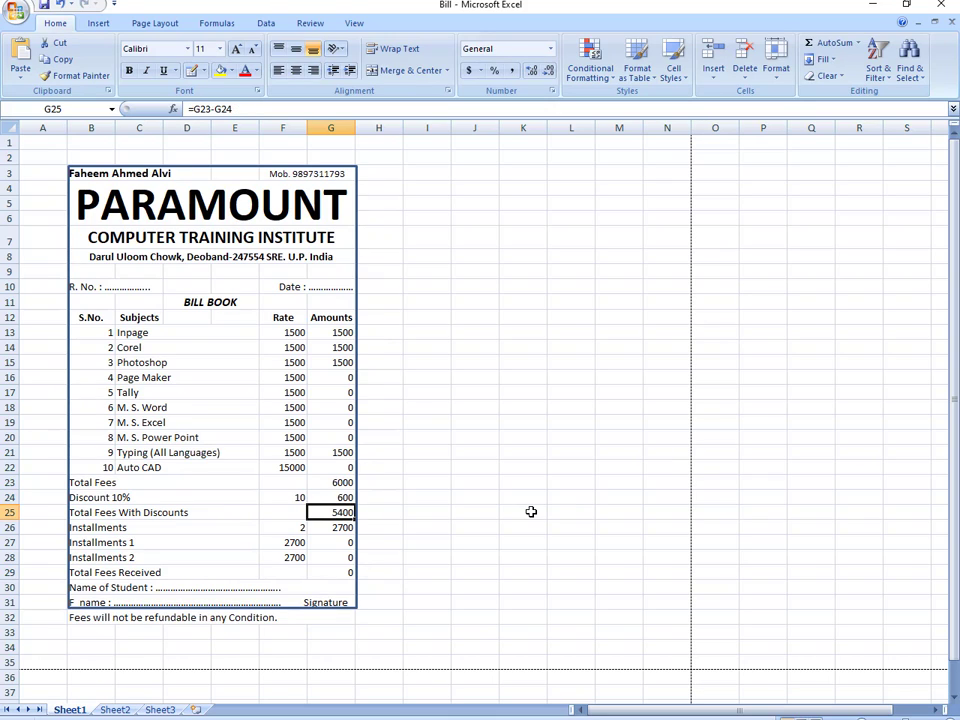
{"action": "key", "text": "Return"}
{"action": "key", "text": "Return"}
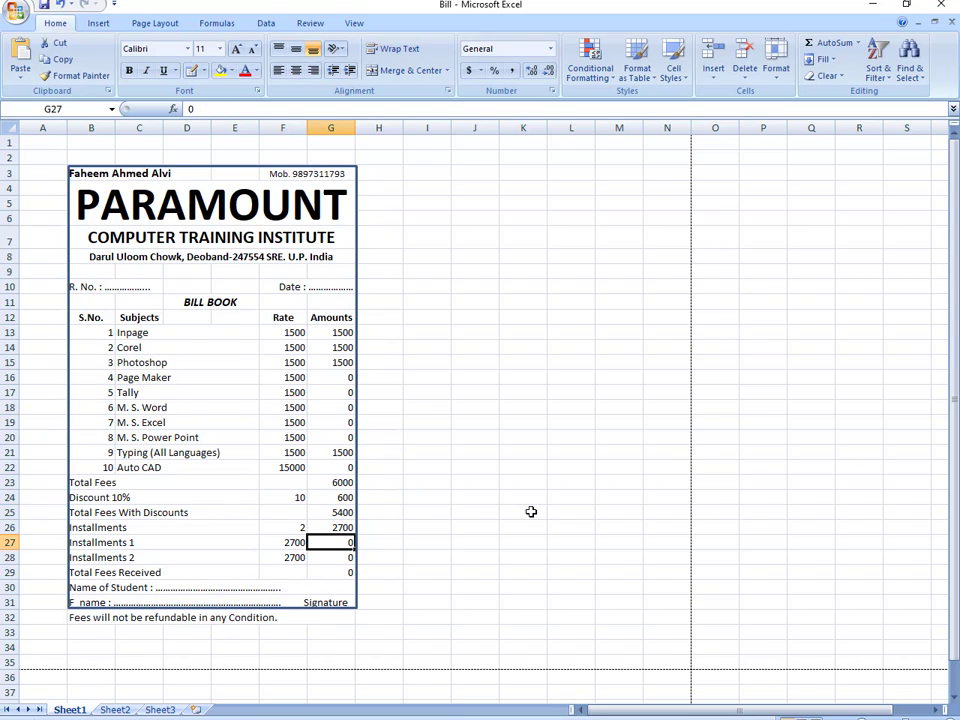
{"action": "key", "text": "Return"}
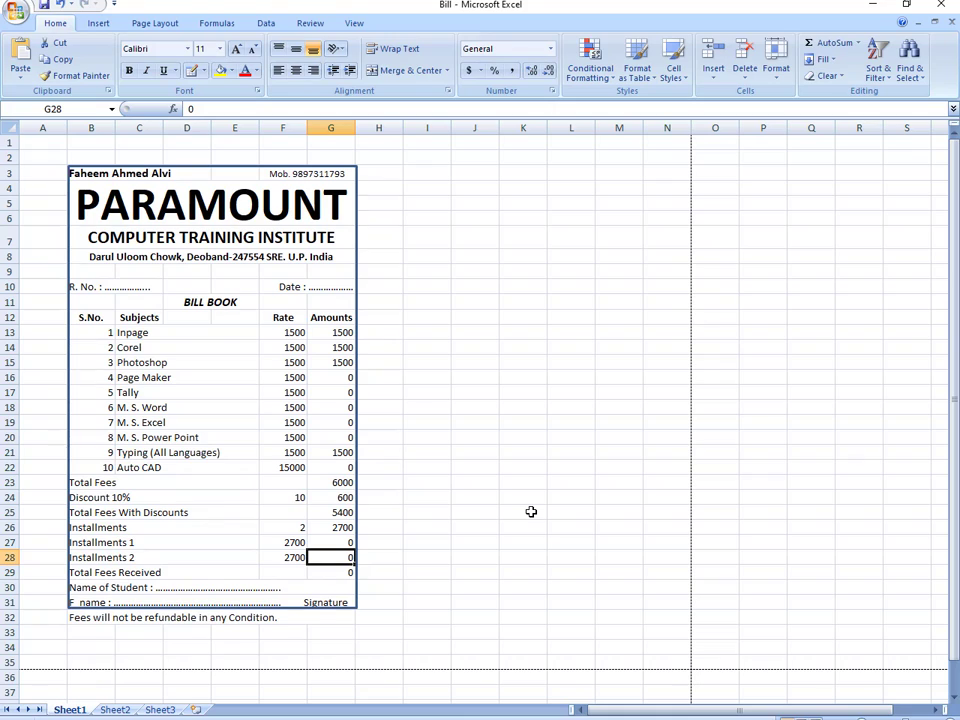
{"action": "key", "text": "Return"}
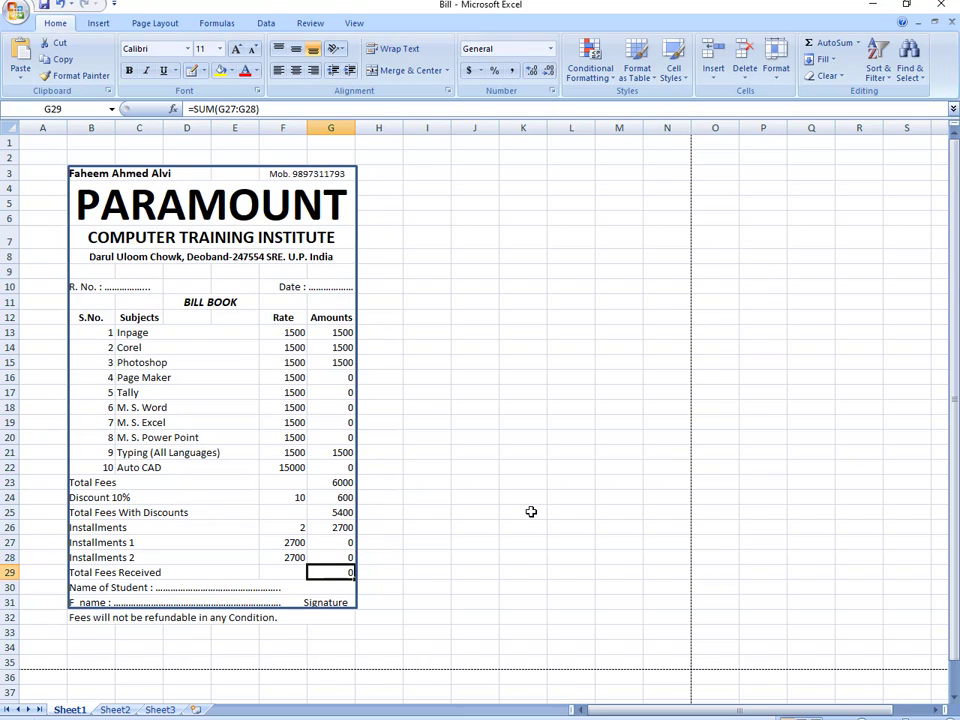
{"action": "key", "text": "Up"}
{"action": "key", "text": "Up"}
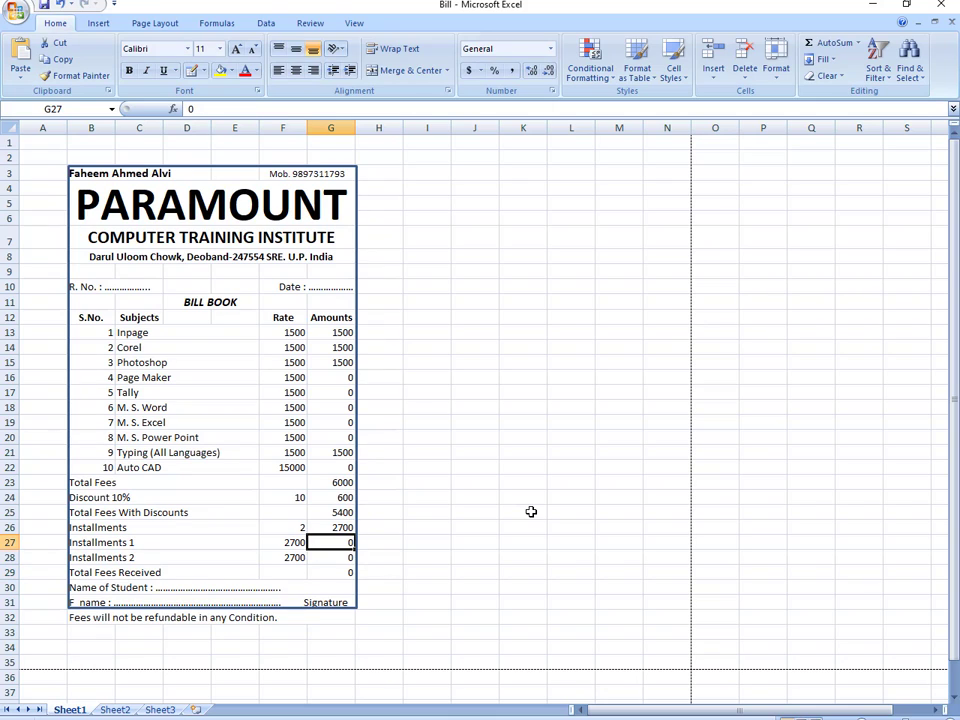
{"action": "type", "text": "2700"}
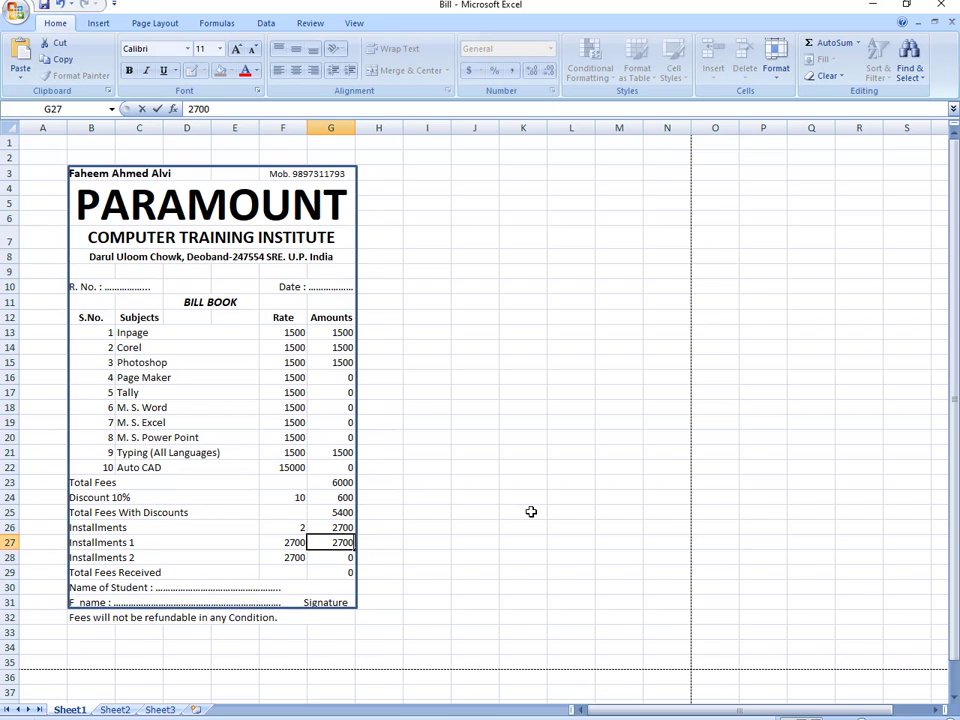
{"action": "key", "text": "Return"}
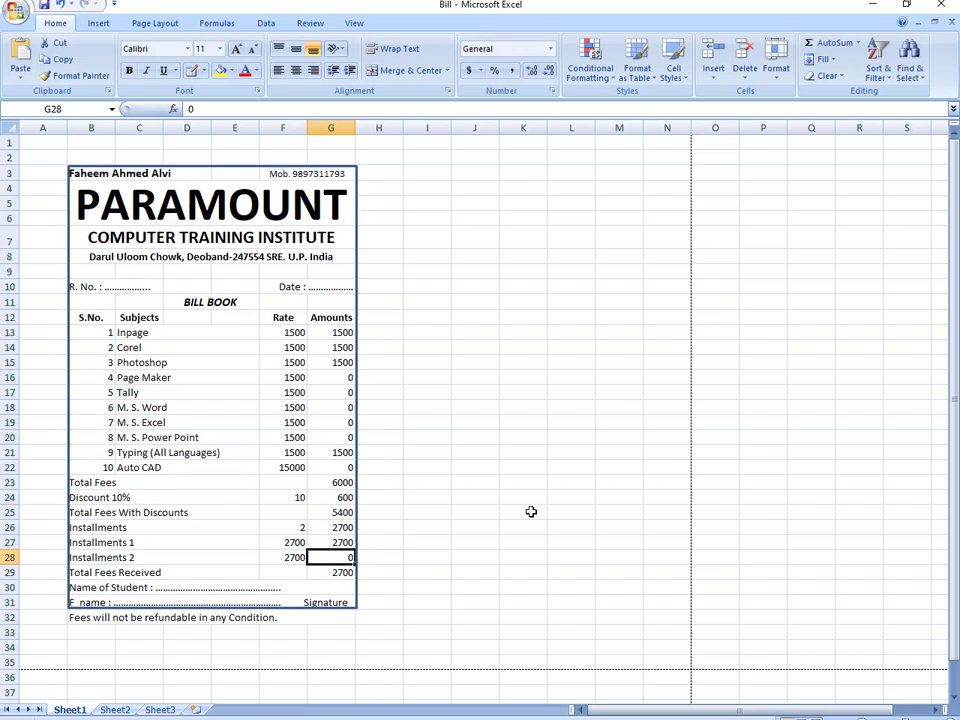
{"action": "type", "text": "2"}
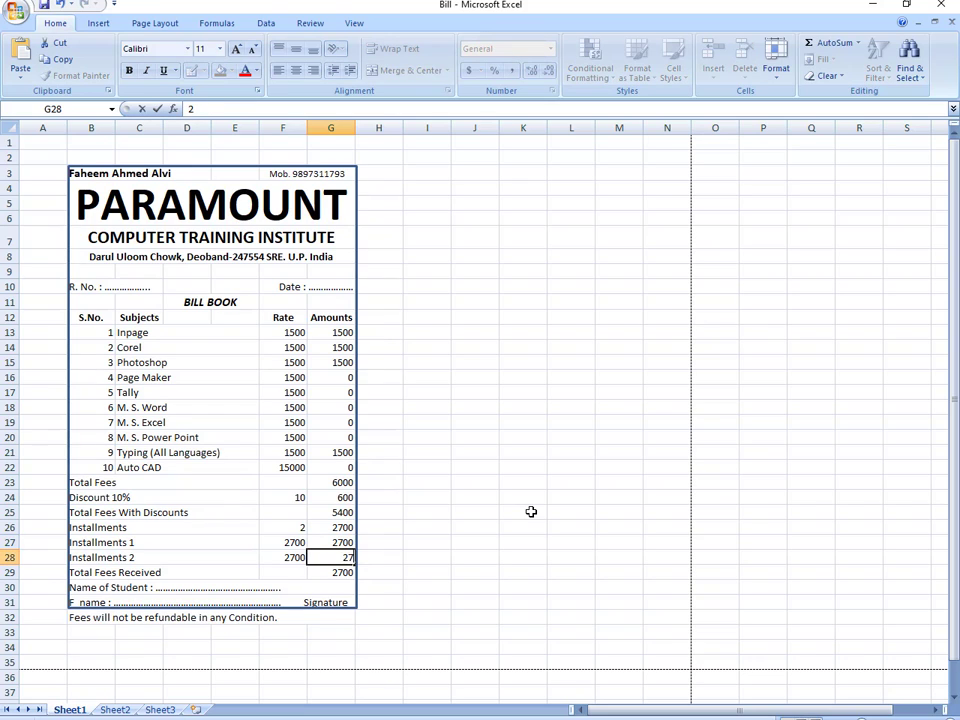
{"action": "type", "text": "700"}
{"action": "key", "text": "Return"}
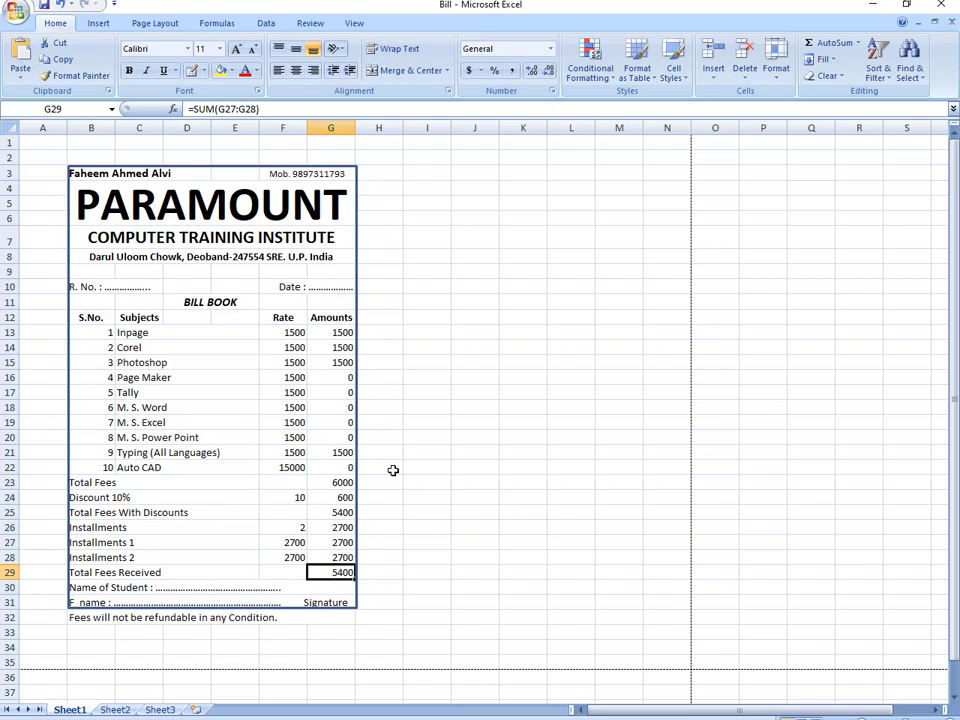
- Set the border rectangle's Shape Height to 6 inches
{"action": "left_click", "coordinate": [357, 204]}
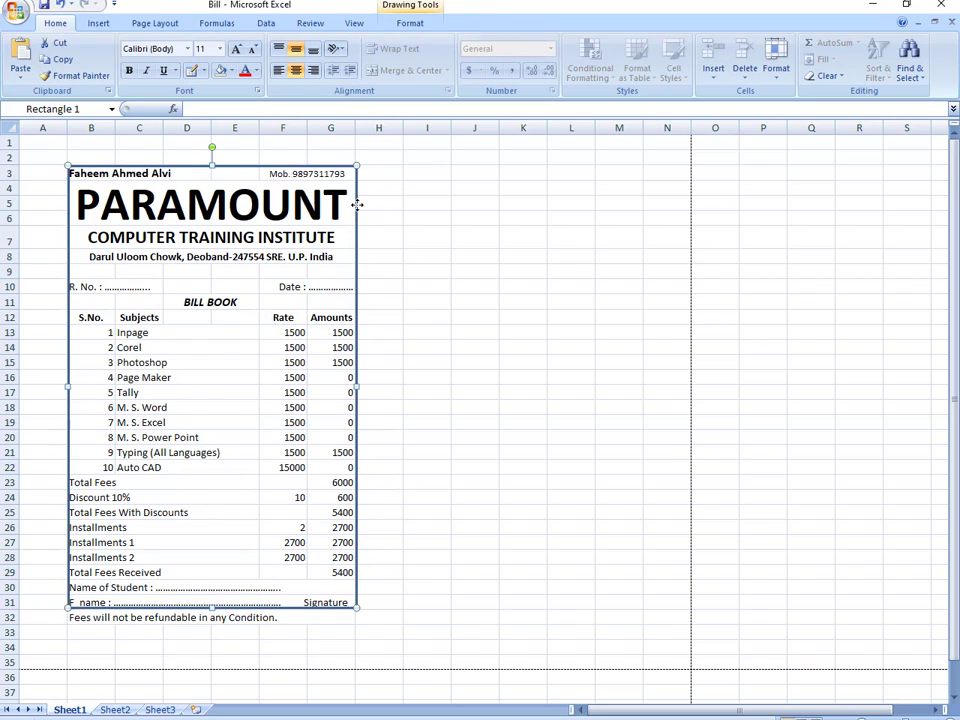
{"action": "left_click", "coordinate": [410, 23]}
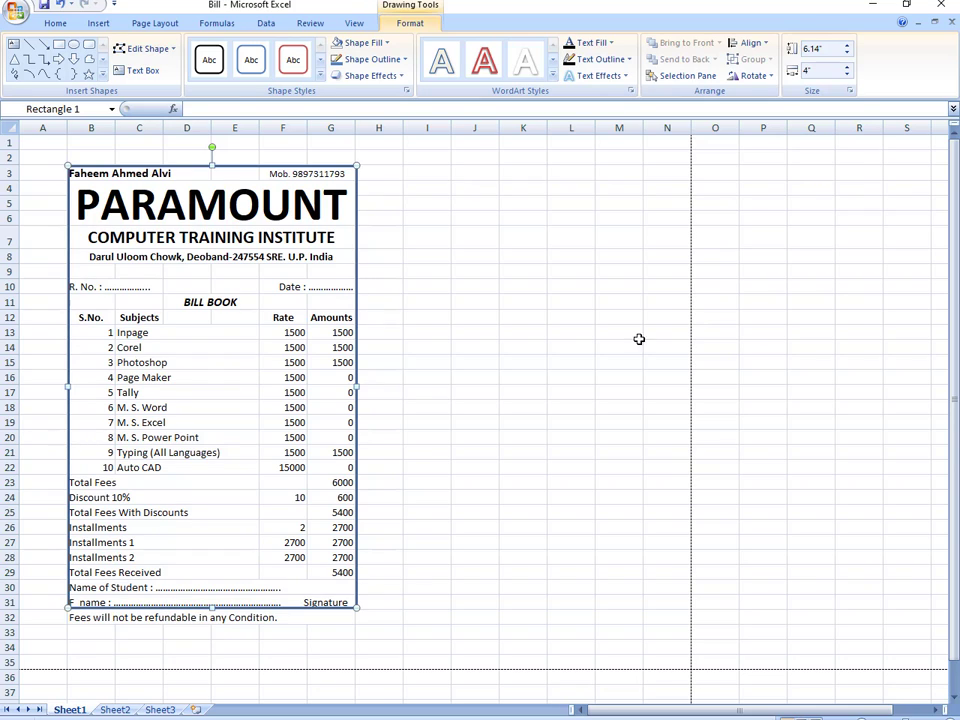
{"action": "left_click", "coordinate": [813, 49]}
{"action": "type", "text": "6"}
{"action": "key", "text": "Return"}
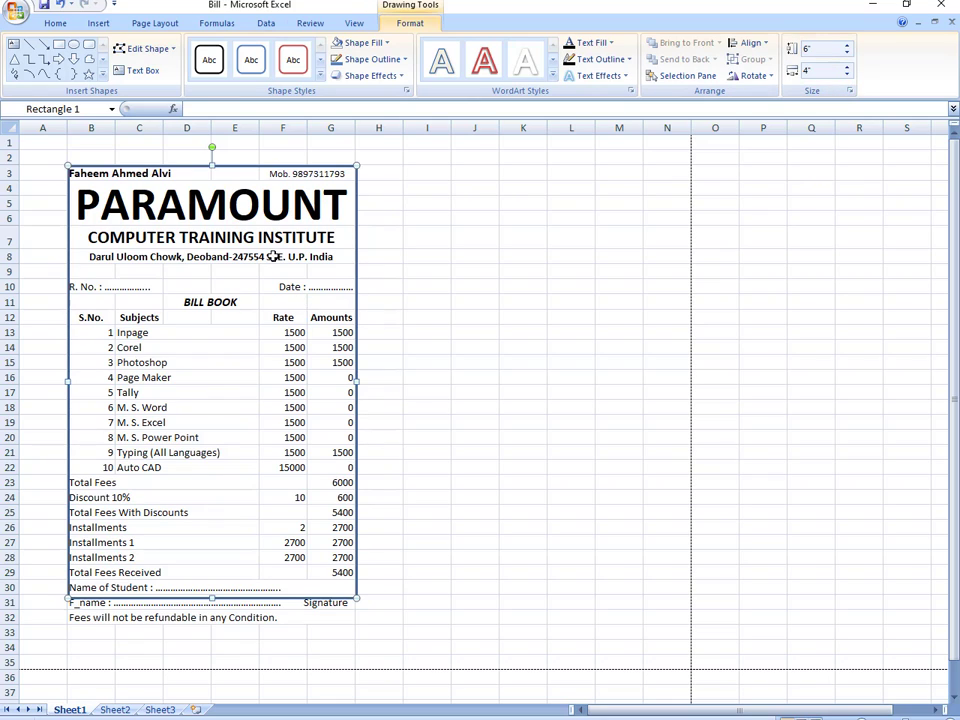
{"action": "mouse_move", "coordinate": [94, 332]}
{"action": "left_mouse_down"}
{"action": "mouse_move", "coordinate": [315, 465]}
{"action": "mouse_move", "coordinate": [311, 486]}
{"action": "mouse_move", "coordinate": [347, 532]}
{"action": "mouse_move", "coordinate": [352, 574]}
{"action": "left_mouse_up"}
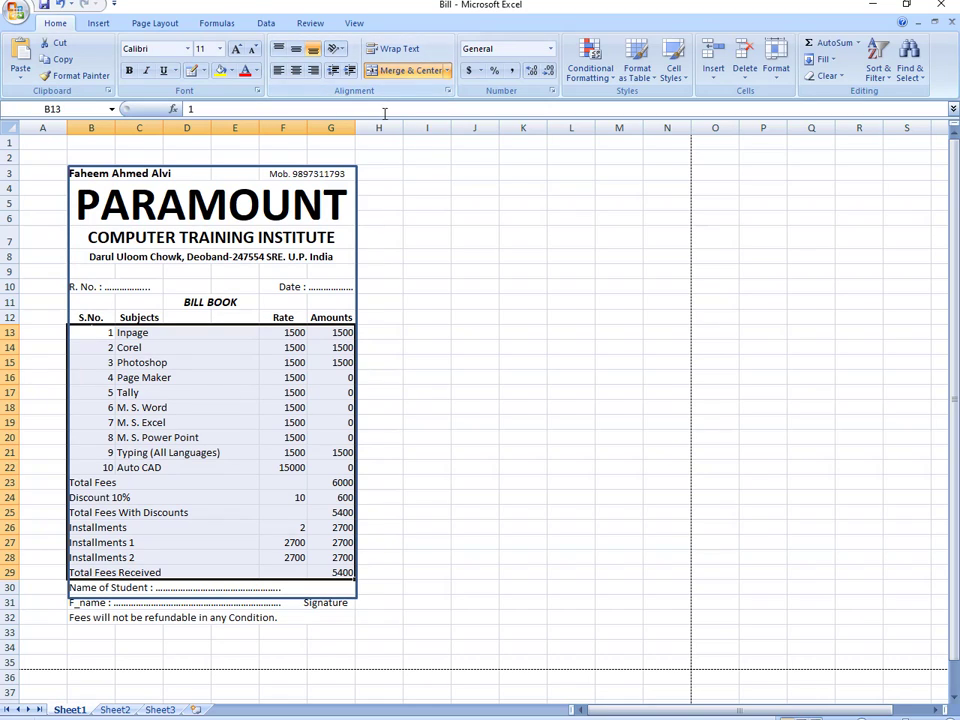
- Set the selected item and total rows to a row height of 13.5
{"action": "left_click", "coordinate": [776, 66]}
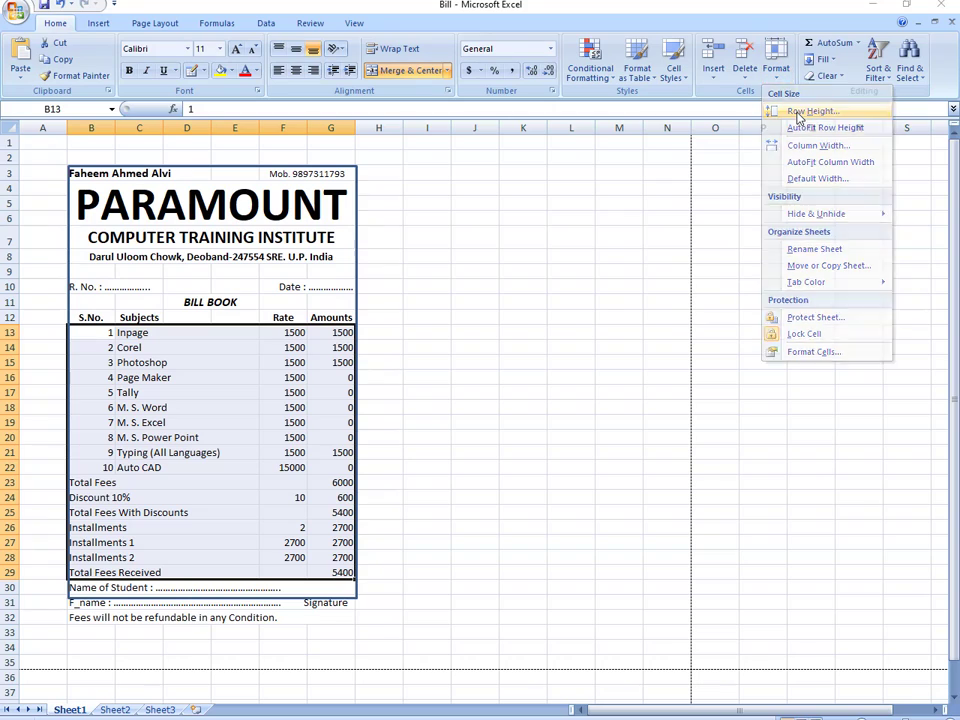
{"action": "left_click", "coordinate": [793, 111]}
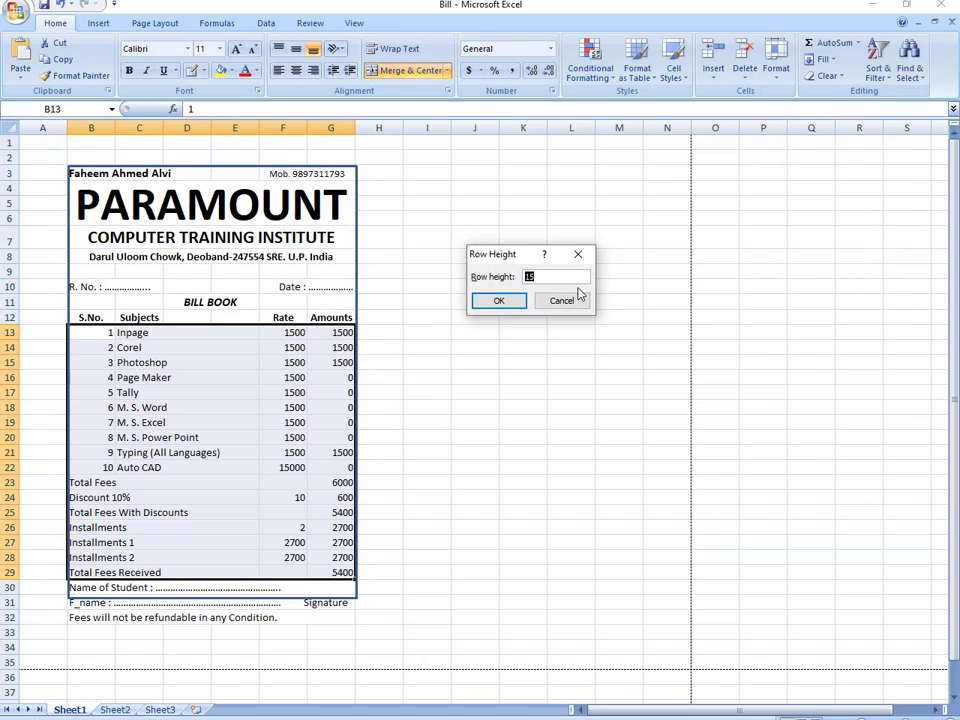
{"action": "type", "text": "13.5"}
{"action": "key", "text": "Return"}
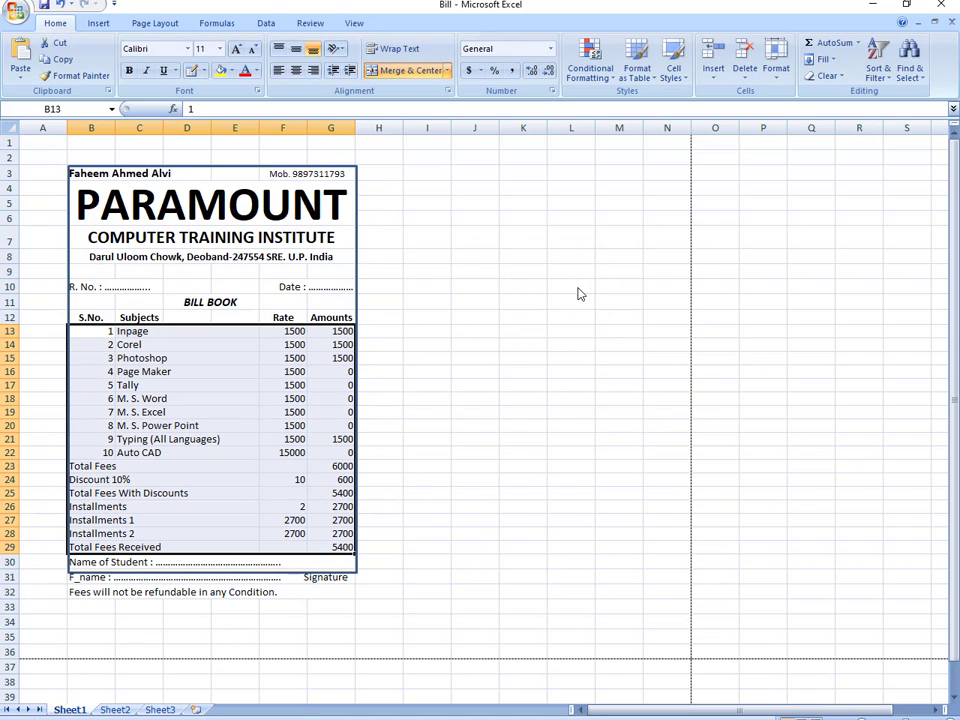
{"action": "left_click", "coordinate": [426, 429]}
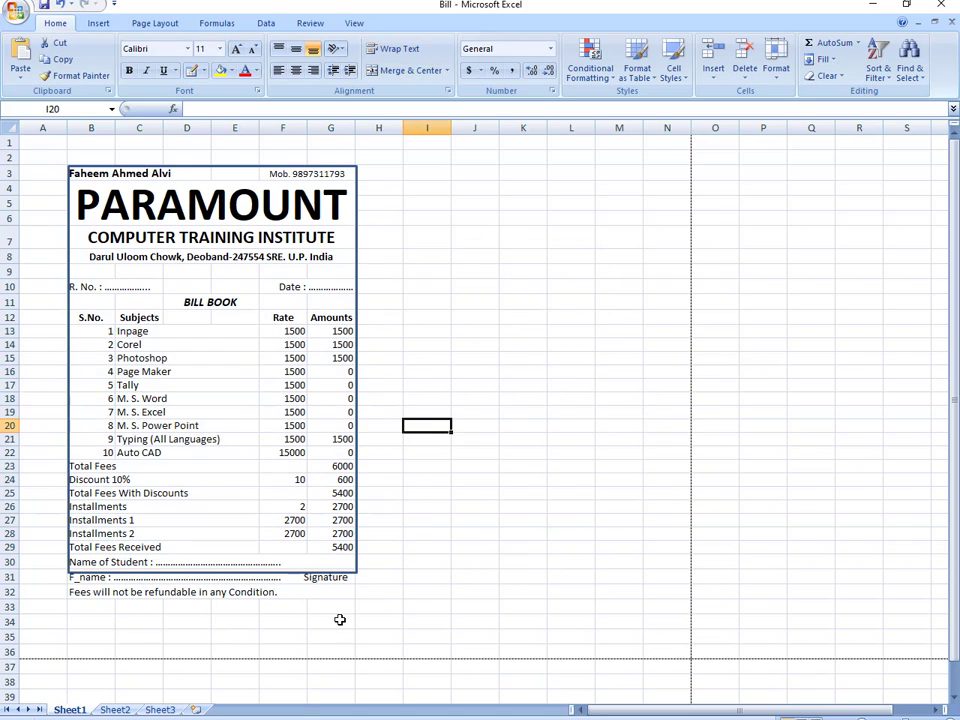
- Refit the border rectangle to 6 inches tall so it encloses the refund note
{"action": "left_click", "coordinate": [287, 573]}
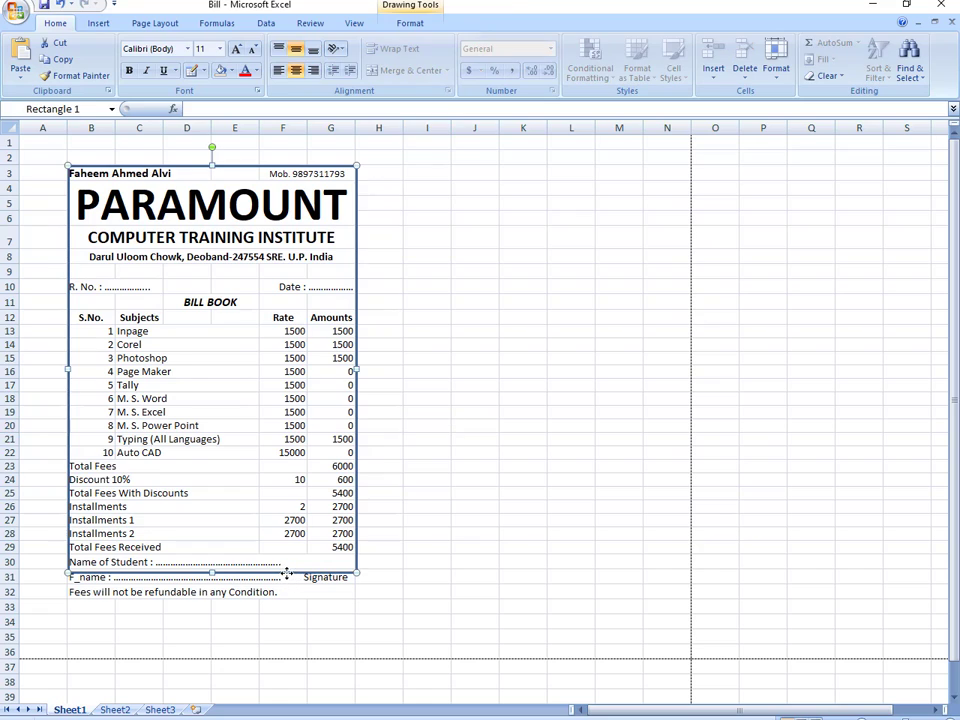
{"action": "left_click", "coordinate": [412, 23]}
{"action": "left_click", "coordinate": [810, 48]}
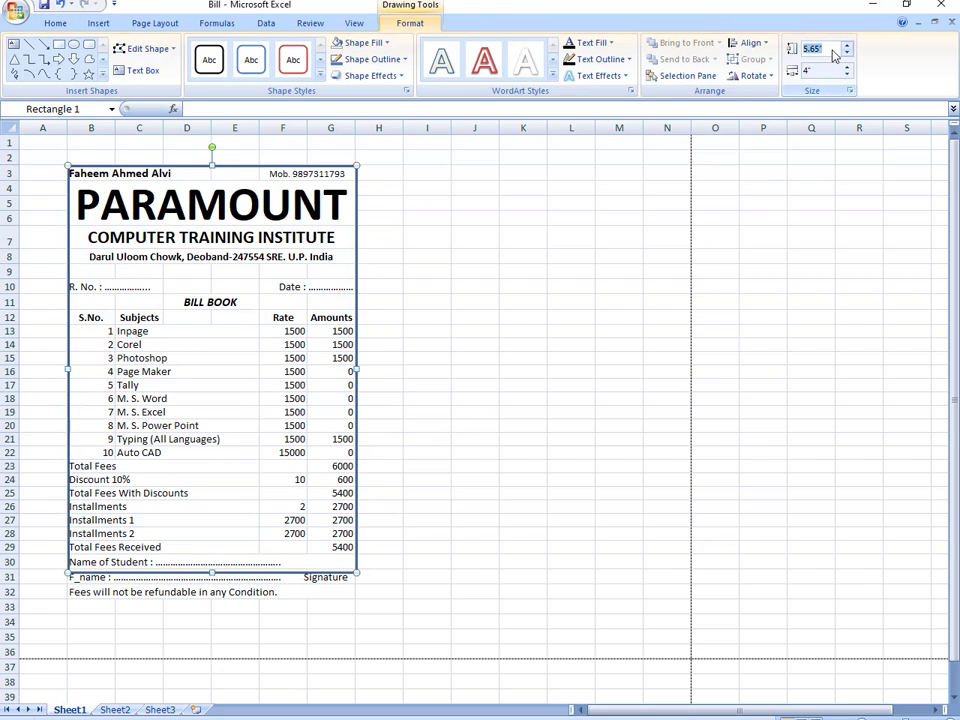
{"action": "type", "text": "6"}
{"action": "key", "text": "Return"}
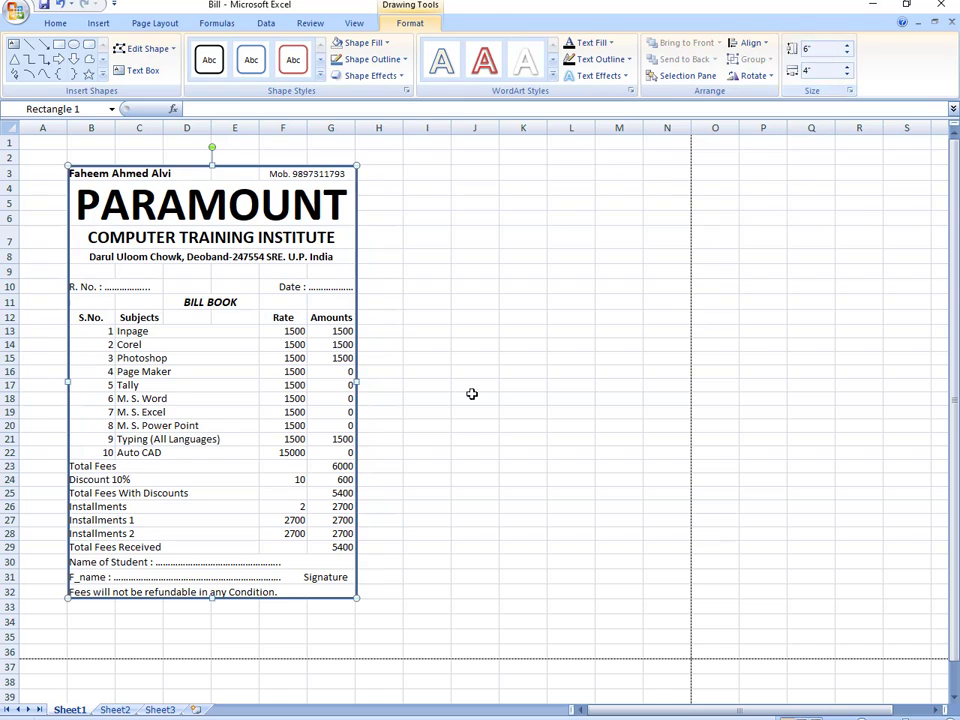
{"action": "left_click", "coordinate": [474, 425]}
{"action": "left_click", "coordinate": [210, 596]}
{"action": "left_click", "coordinate": [414, 572]}
- Center the 'Fees will not be refundable' note and enlarge it to 12 point
{"action": "left_click", "coordinate": [296, 592]}
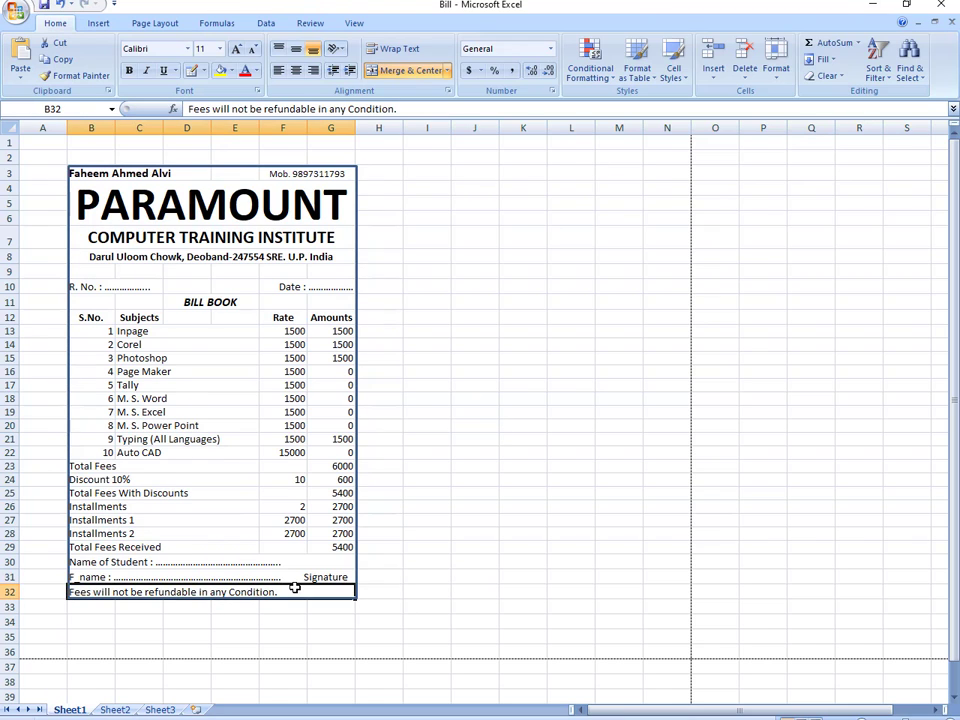
{"action": "left_click", "coordinate": [295, 71]}
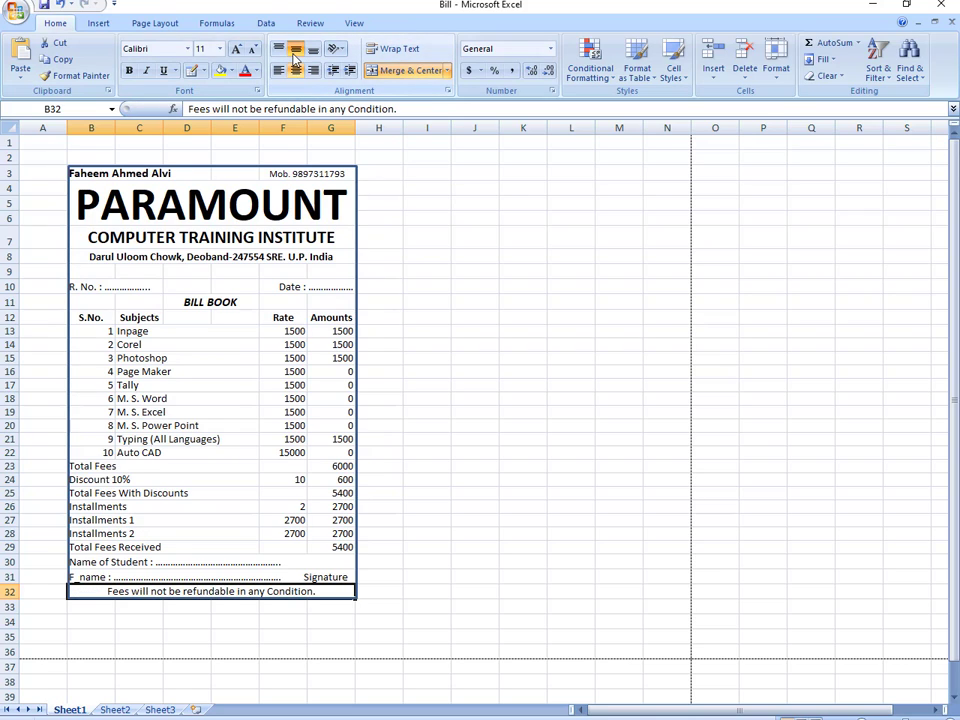
{"action": "left_click", "coordinate": [236, 50]}
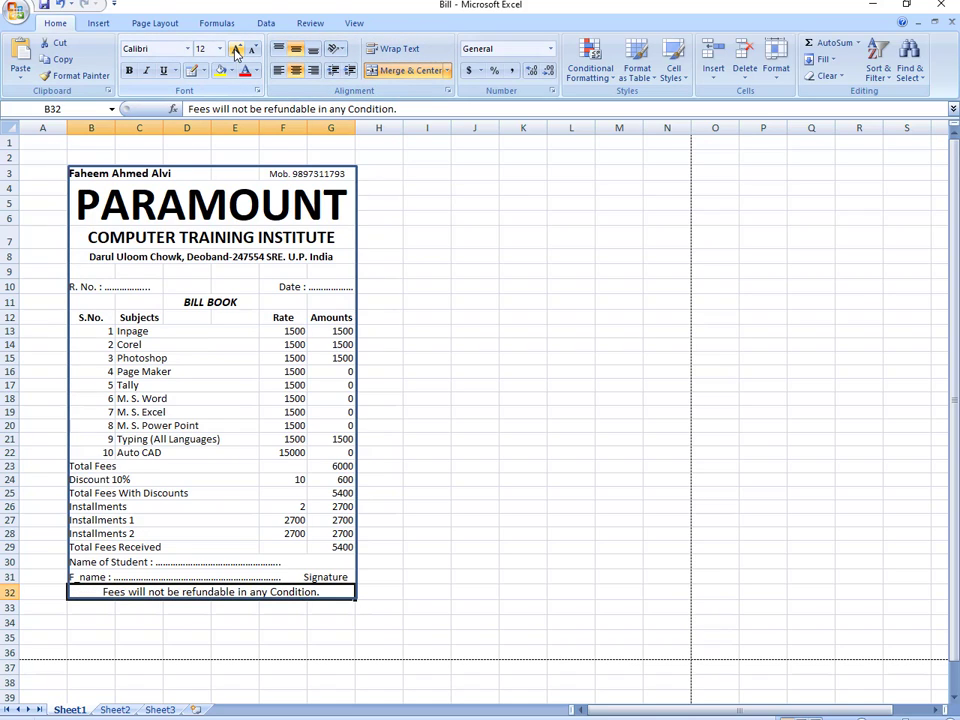
{"action": "left_click_drag", "start_coordinate": [79, 465], "coordinate": [94, 545]}
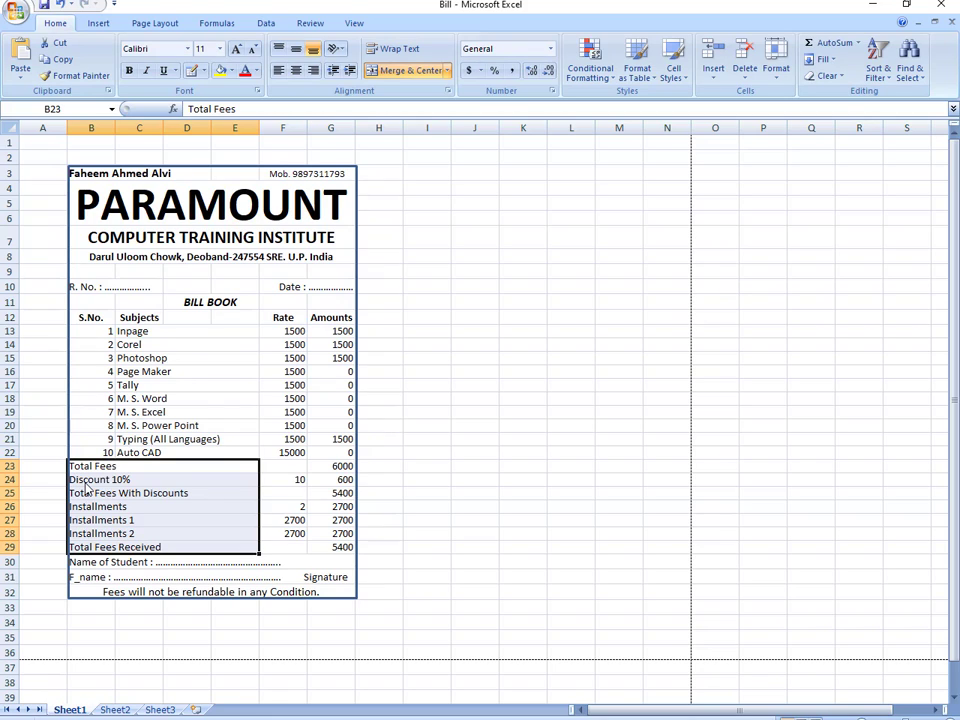
- Raise the indent of the Total Fees through Total Fees Received labels to 4
{"action": "left_click", "coordinate": [448, 91]}
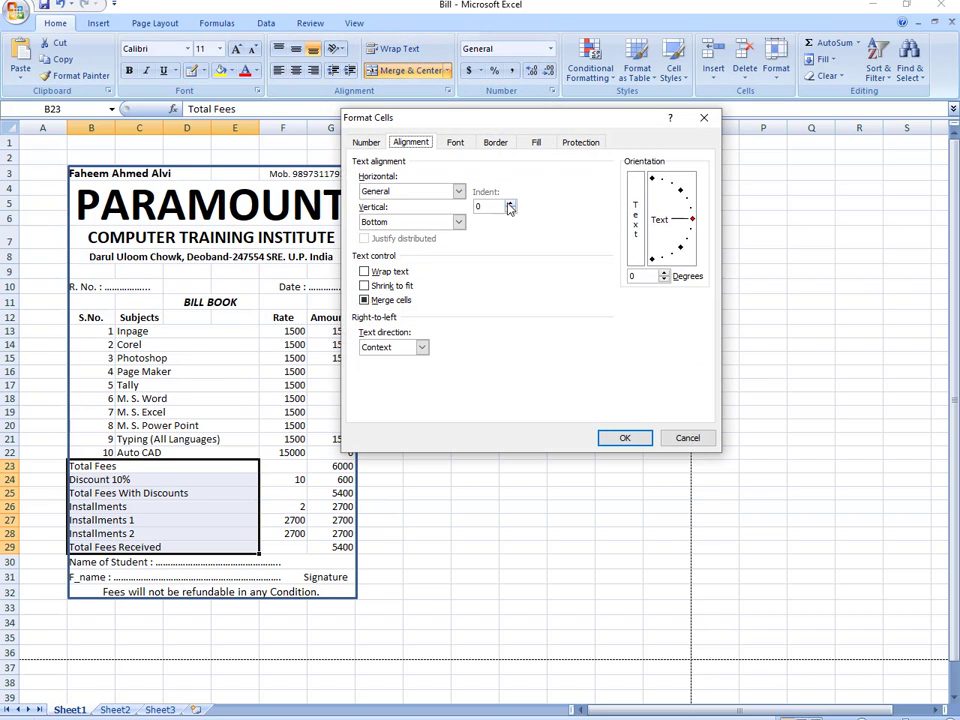
{"action": "left_click", "coordinate": [509, 204]}
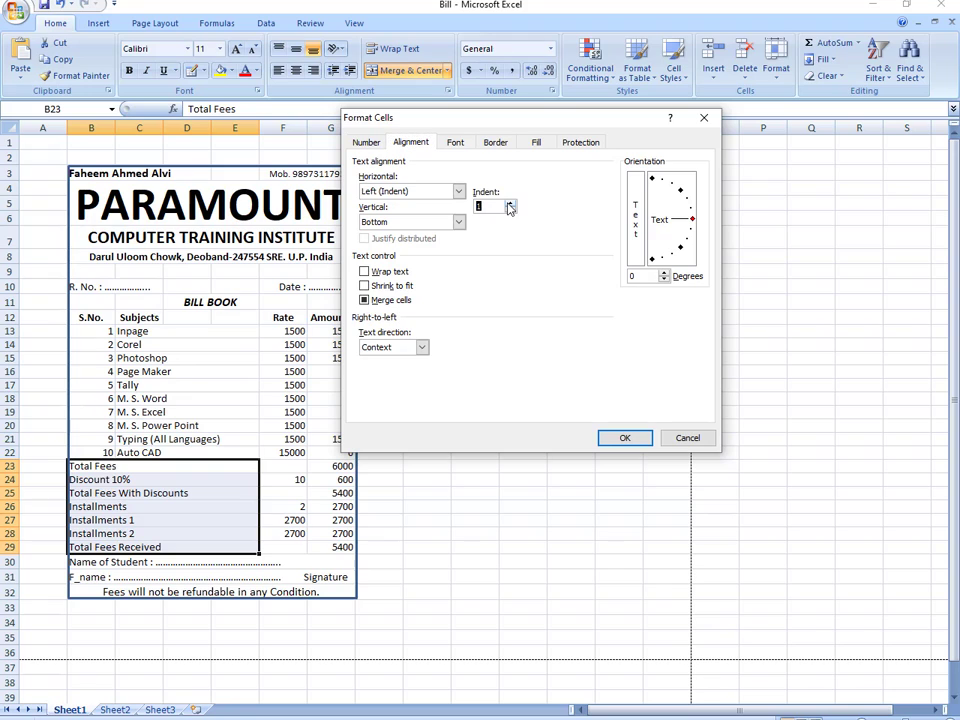
{"action": "left_click", "coordinate": [624, 438]}
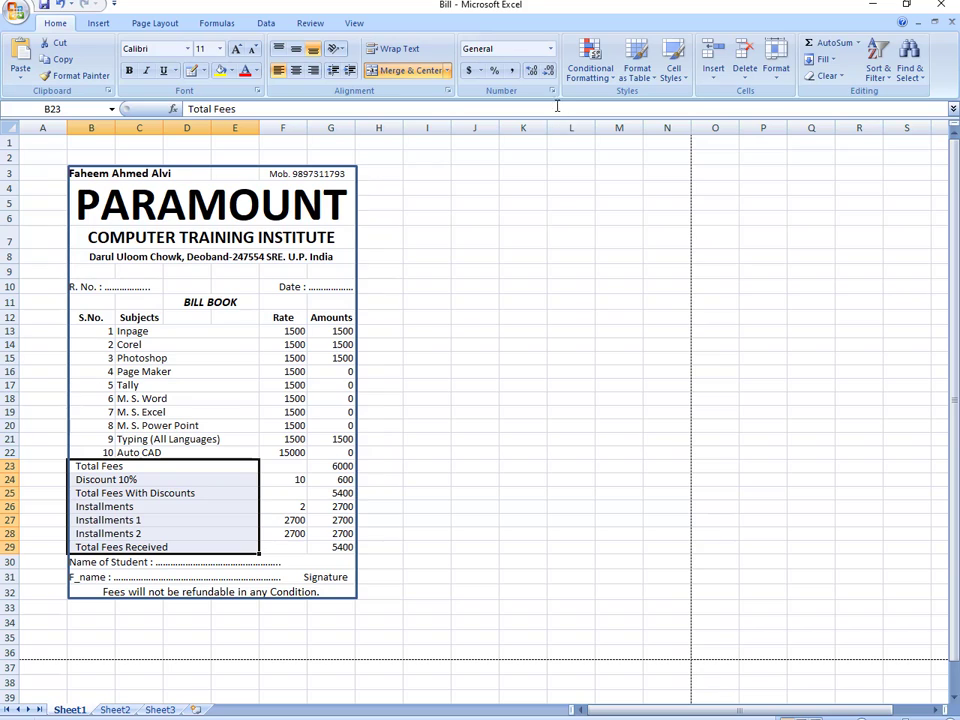
{"action": "left_click", "coordinate": [448, 91]}
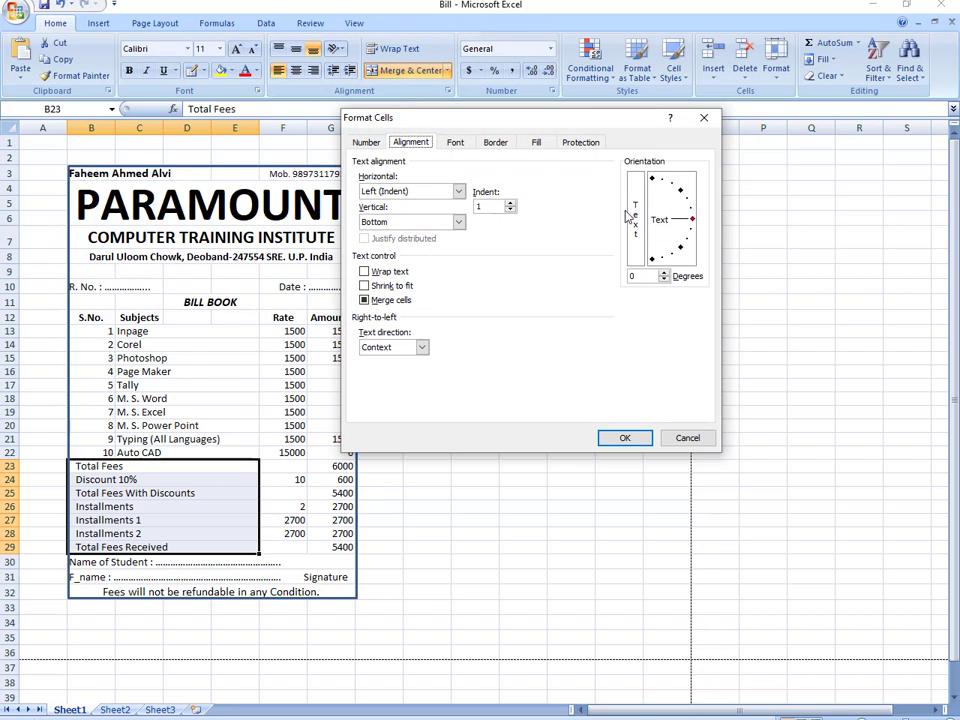
{"action": "left_click", "coordinate": [511, 203]}
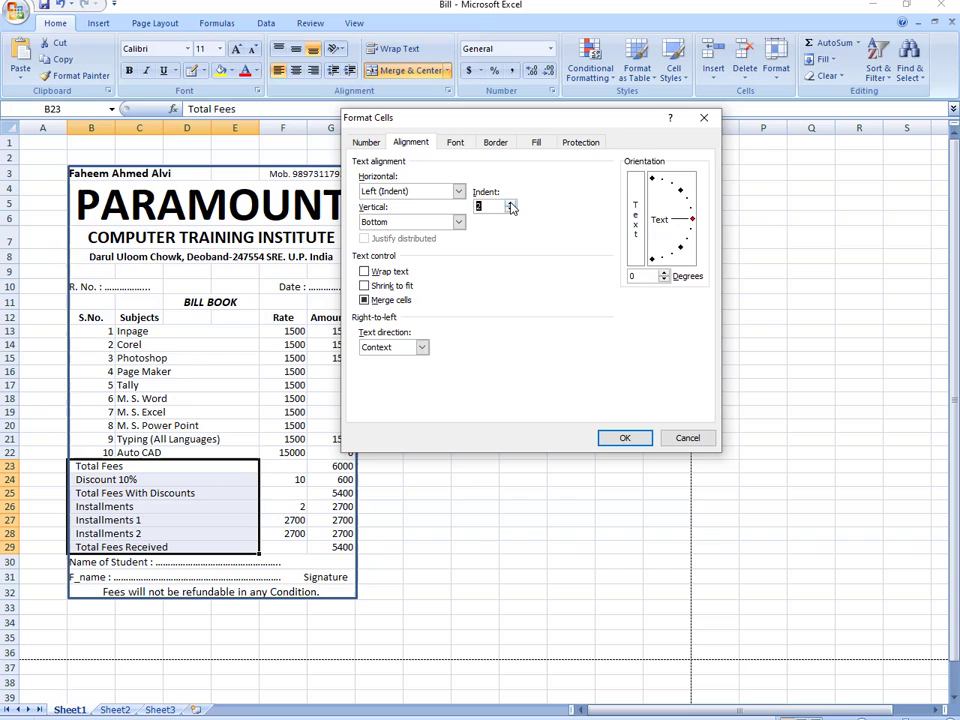
{"action": "left_click", "coordinate": [612, 440]}
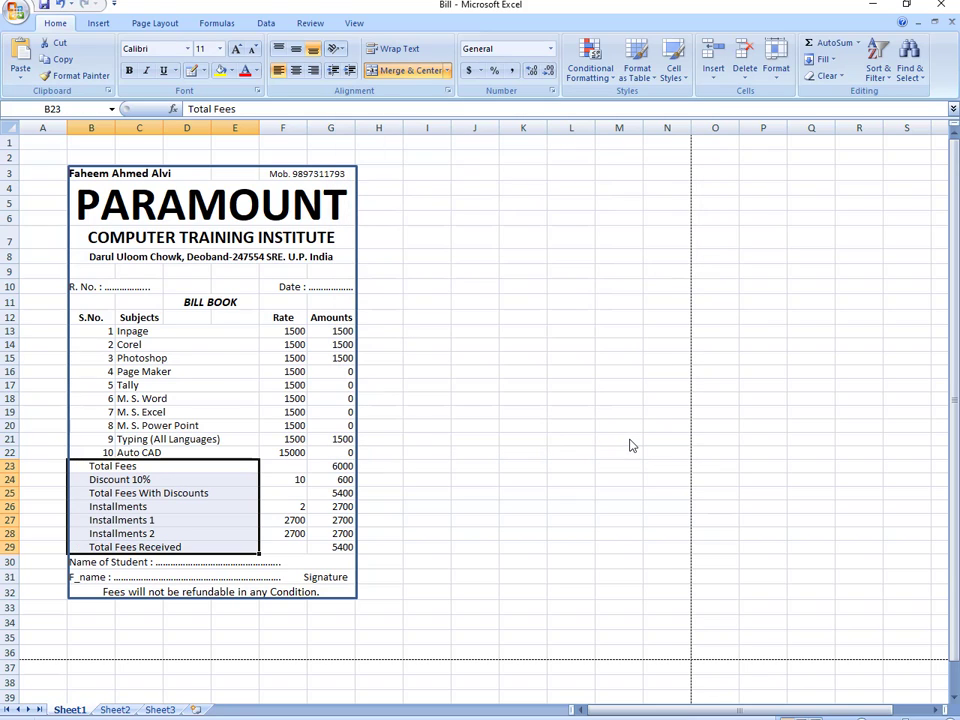
{"action": "left_click", "coordinate": [448, 91]}
{"action": "left_click", "coordinate": [511, 203]}
{"action": "left_click", "coordinate": [511, 204]}
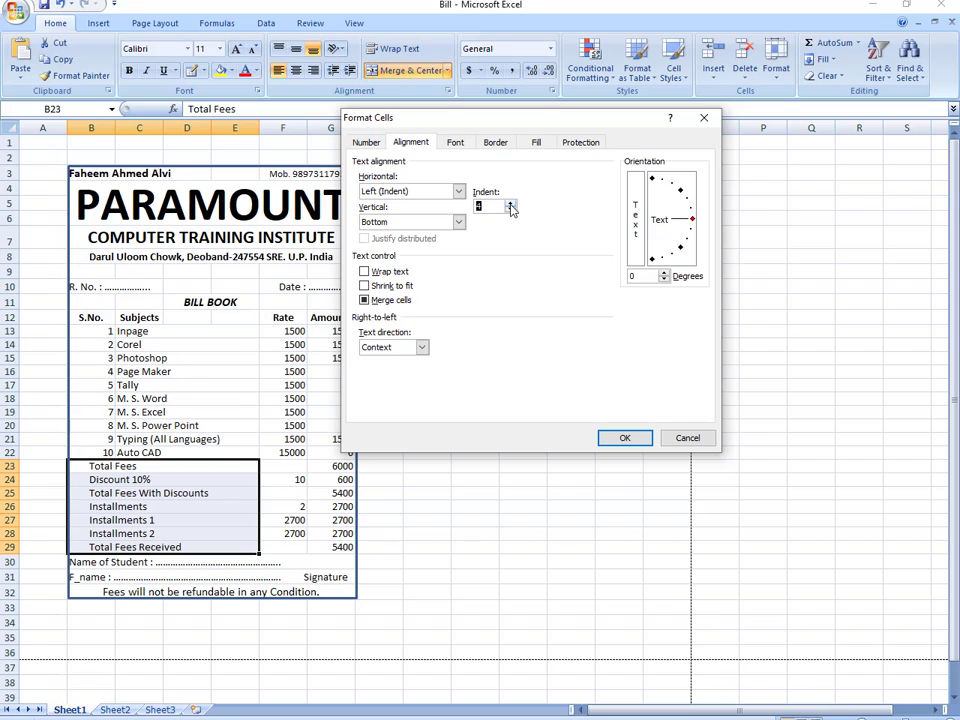
{"action": "left_click", "coordinate": [621, 438]}
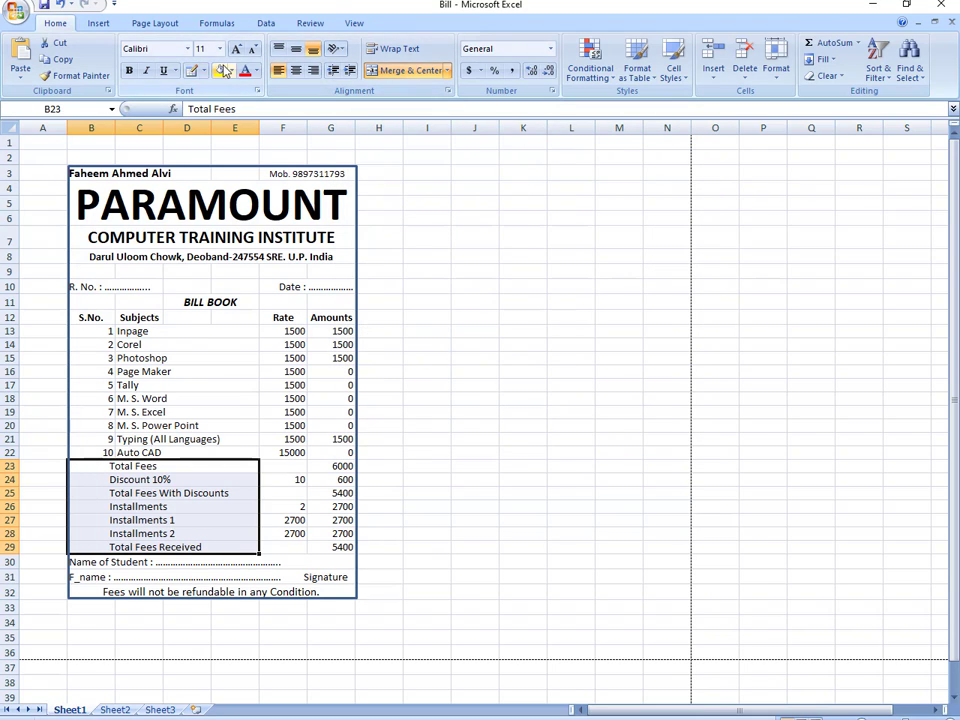
- Make the fee summary labels bold and italic
{"action": "left_click", "coordinate": [129, 71]}
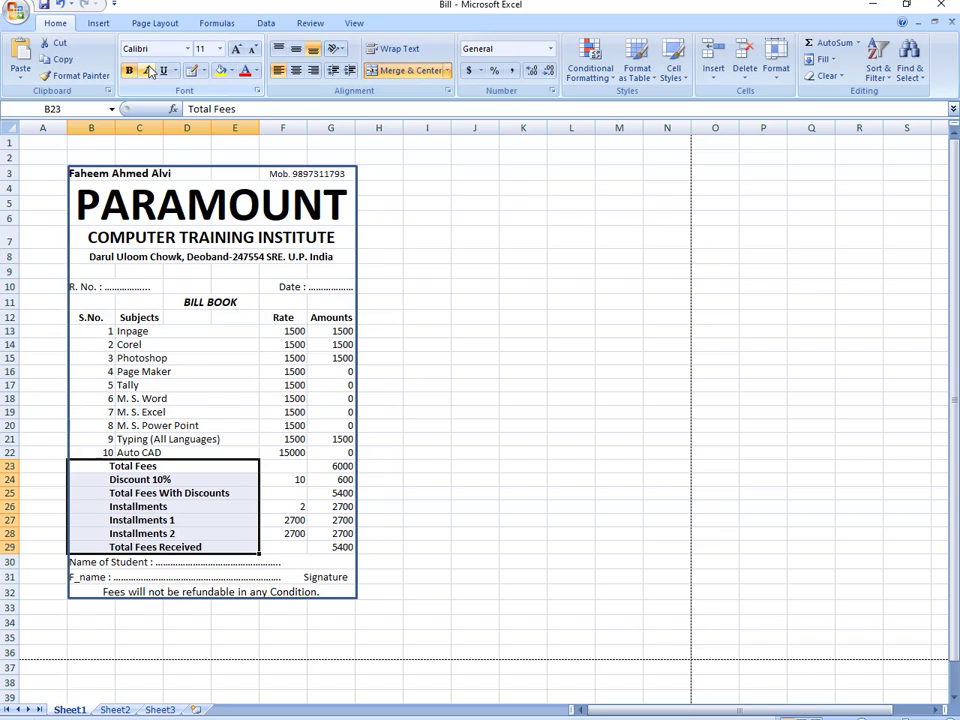
{"action": "left_click", "coordinate": [145, 72]}
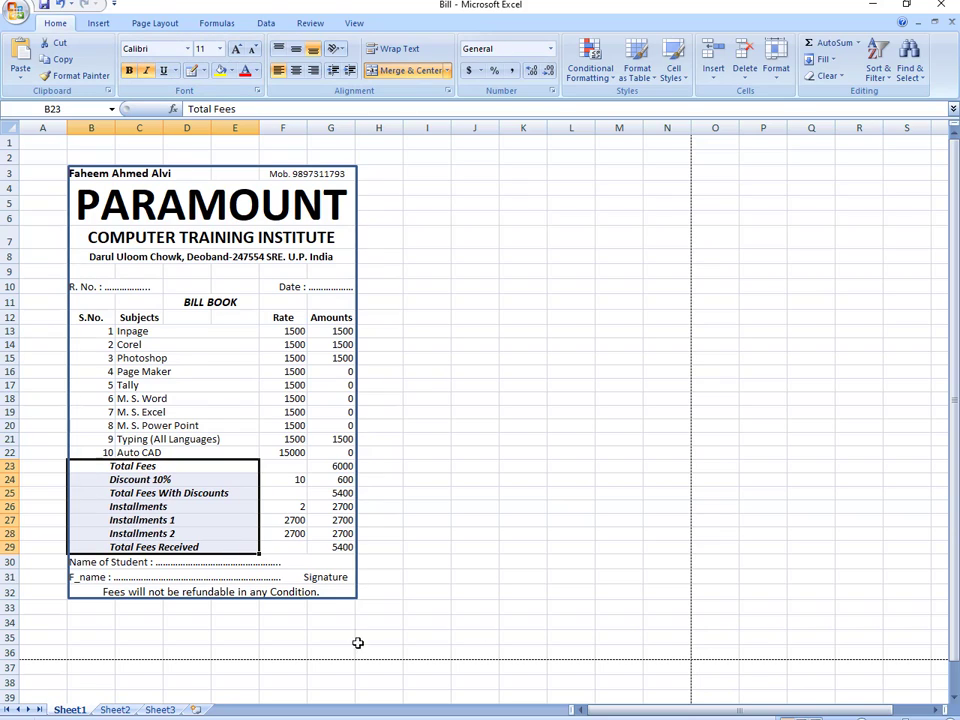
{"action": "left_click", "coordinate": [159, 567]}
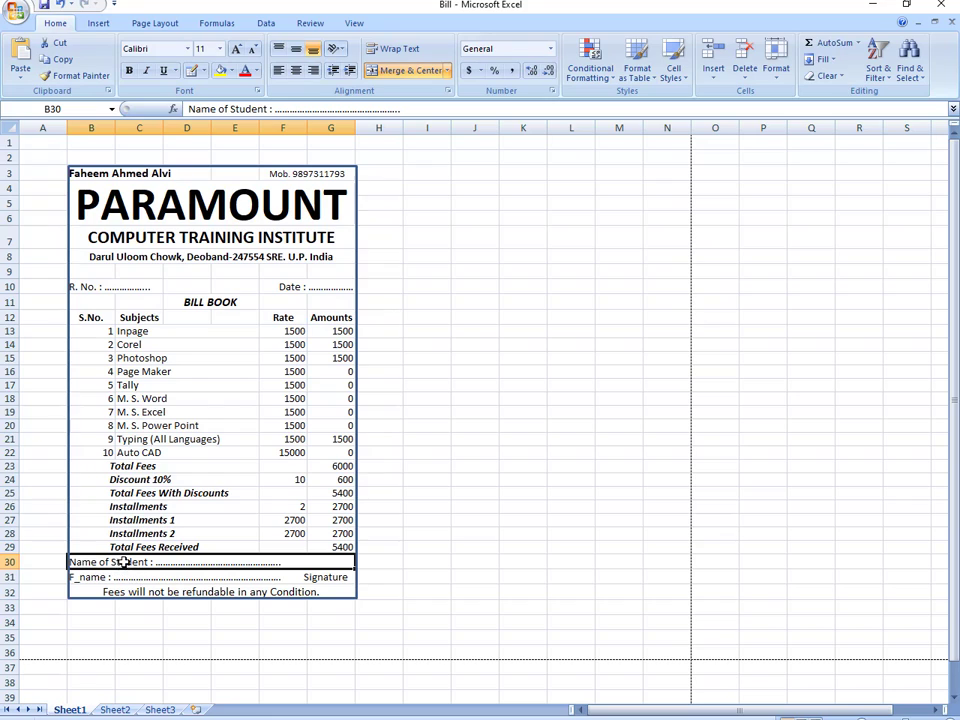
- Indent the Name of Student and F_name rows by 1
{"action": "left_click_drag", "start_coordinate": [122, 562], "coordinate": [122, 569]}
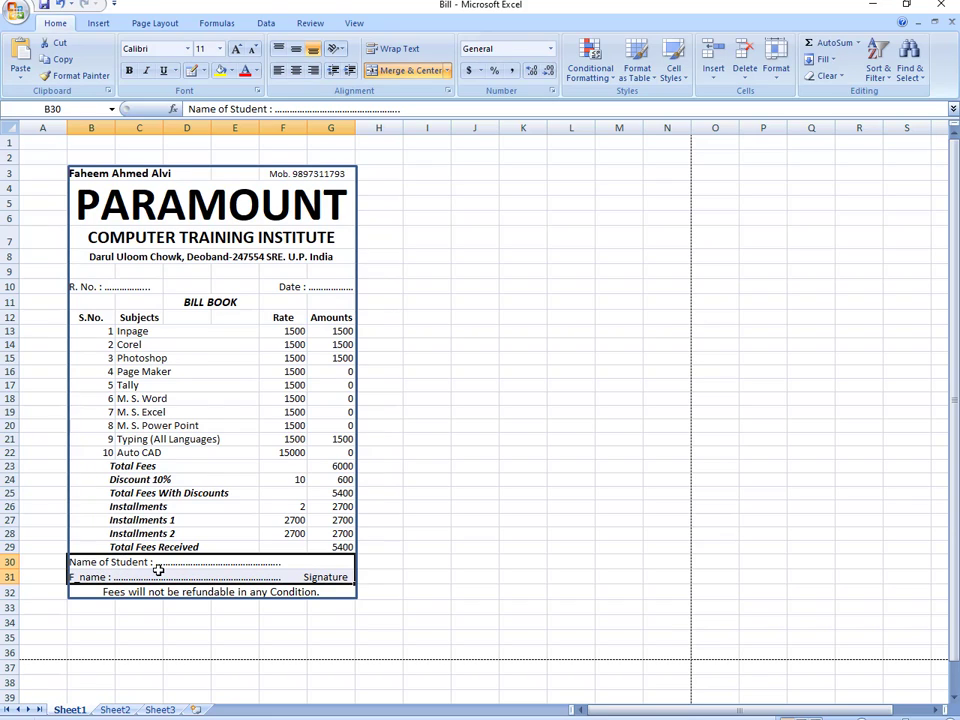
{"action": "left_click", "coordinate": [449, 91]}
{"action": "left_click", "coordinate": [511, 204]}
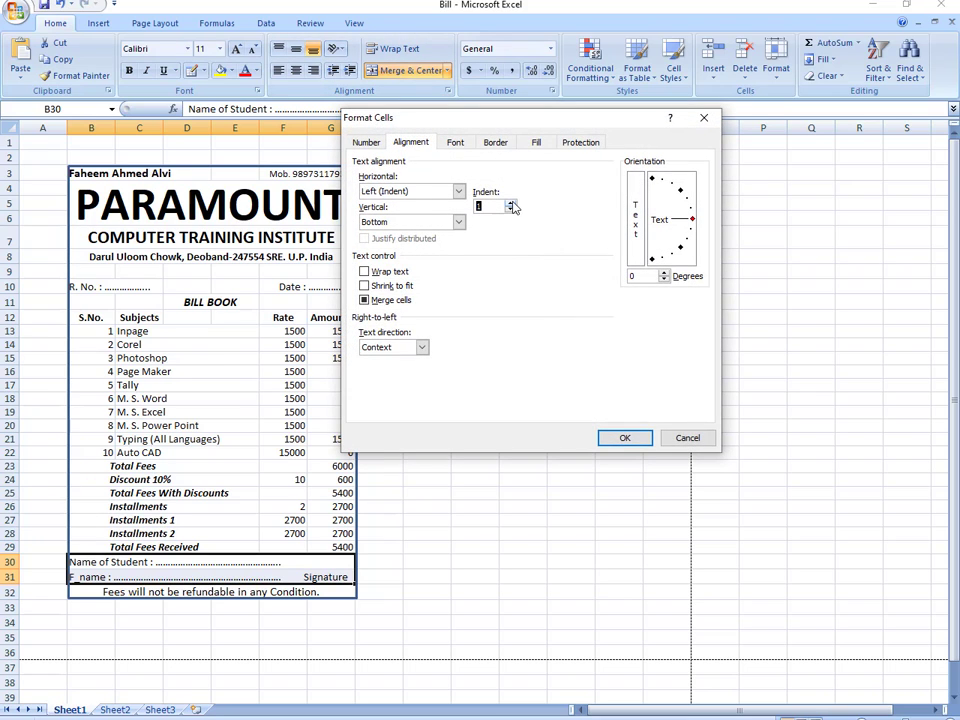
{"action": "left_click", "coordinate": [621, 437]}
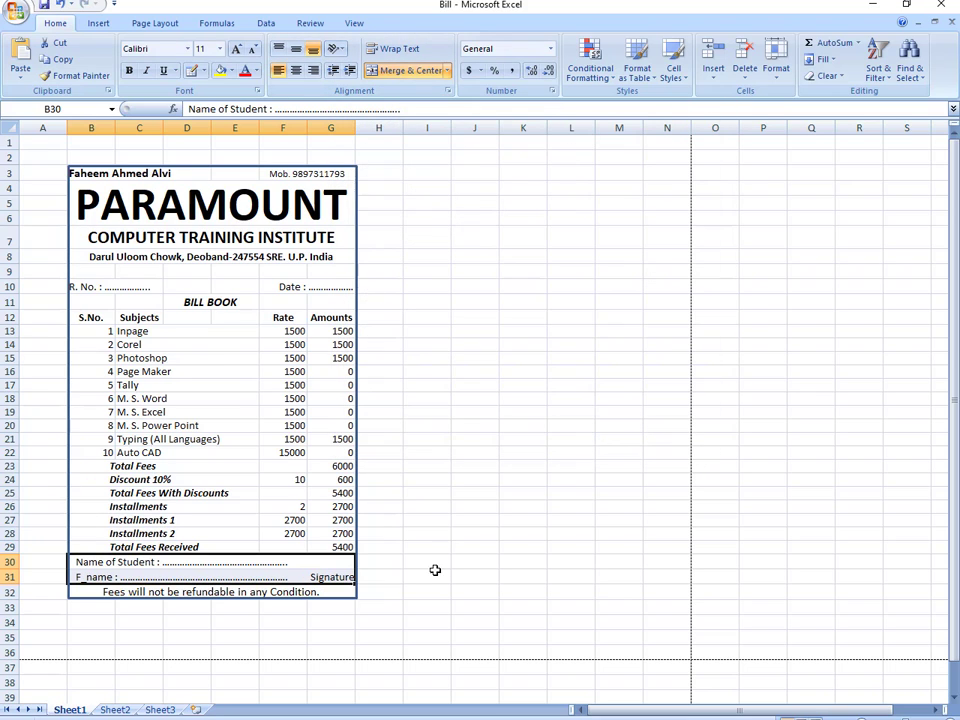
- Delete the extra spaces before Signature in the F_name row
{"action": "left_click", "coordinate": [318, 577]}
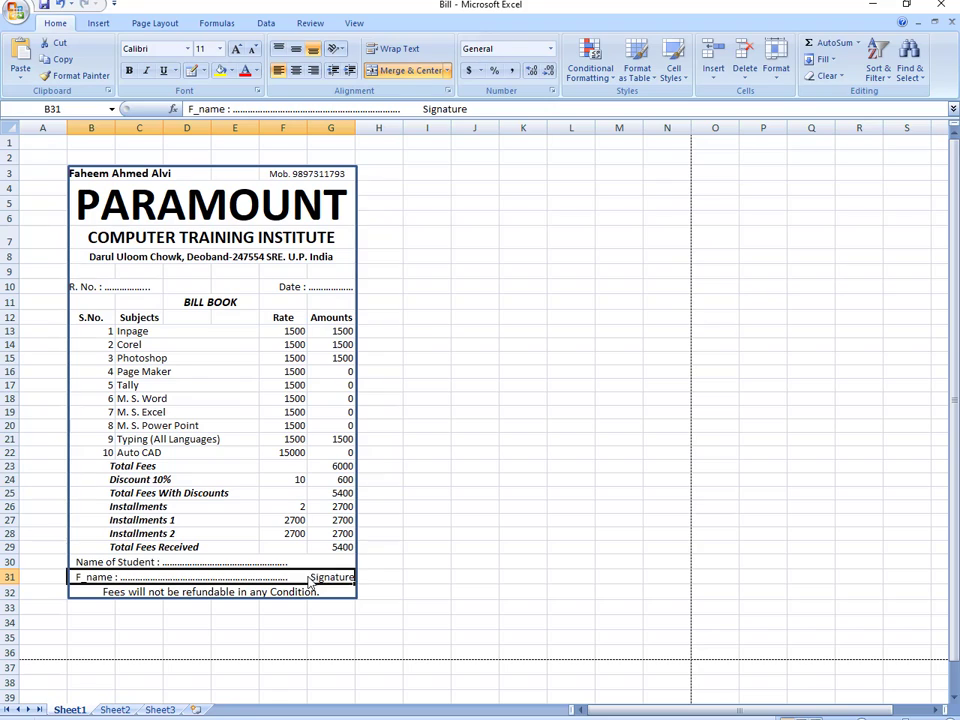
{"action": "double_click", "coordinate": [313, 578]}
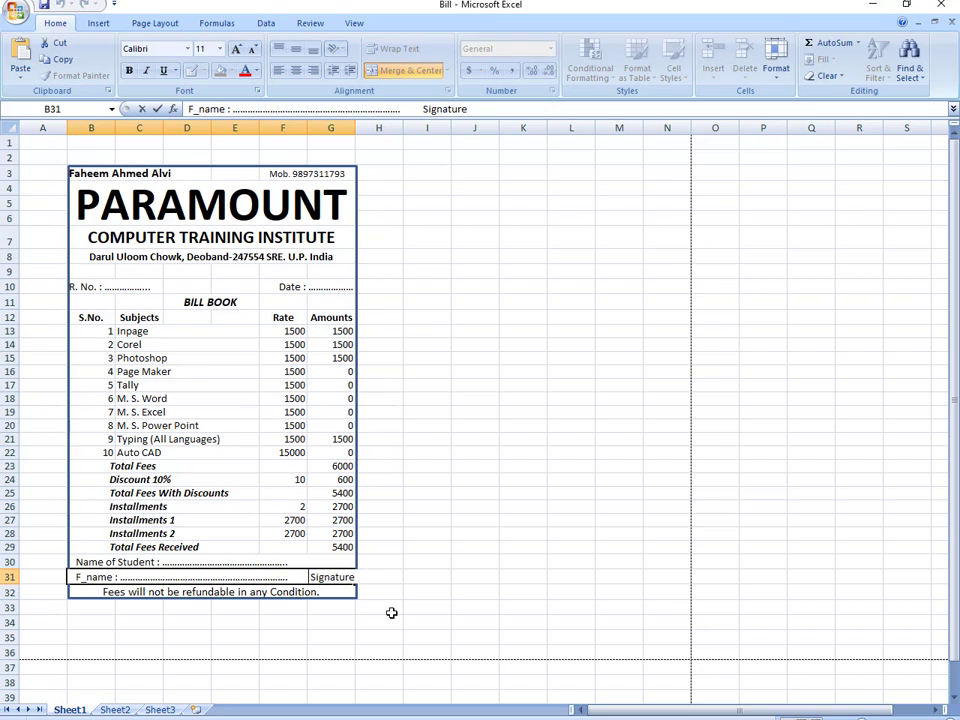
{"action": "key", "text": "BackSpace"}
{"action": "key", "text": "BackSpace"}
{"action": "key", "text": "BackSpace"}
{"action": "left_click", "coordinate": [391, 613]}
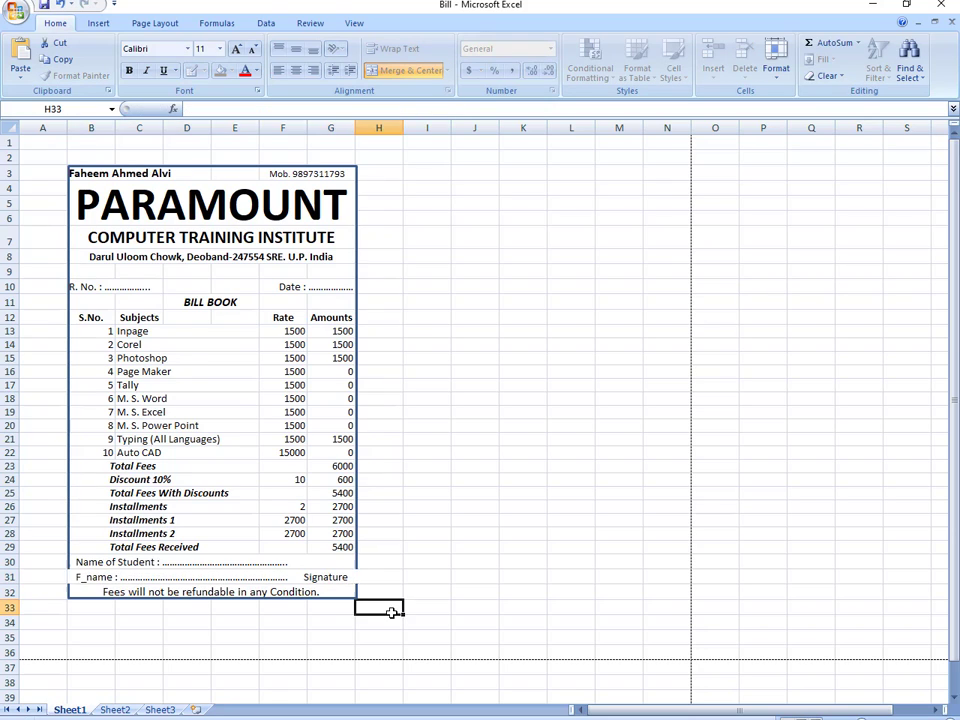
- Indent the R. No. cell by 1 to line up with the student lines
{"action": "left_click", "coordinate": [95, 287]}
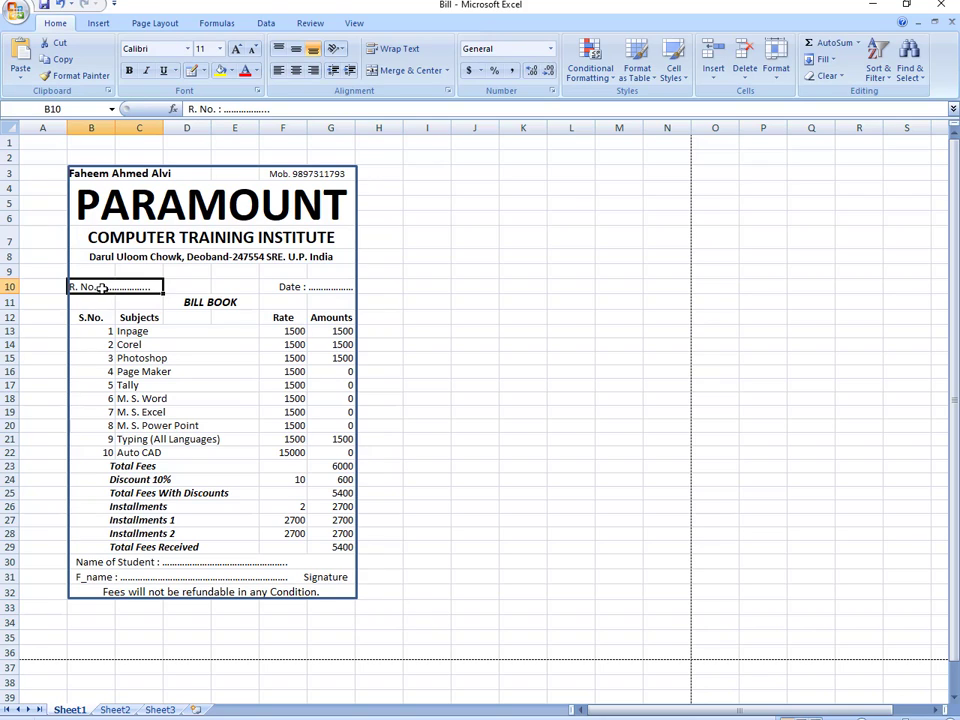
{"action": "left_click", "coordinate": [448, 91]}
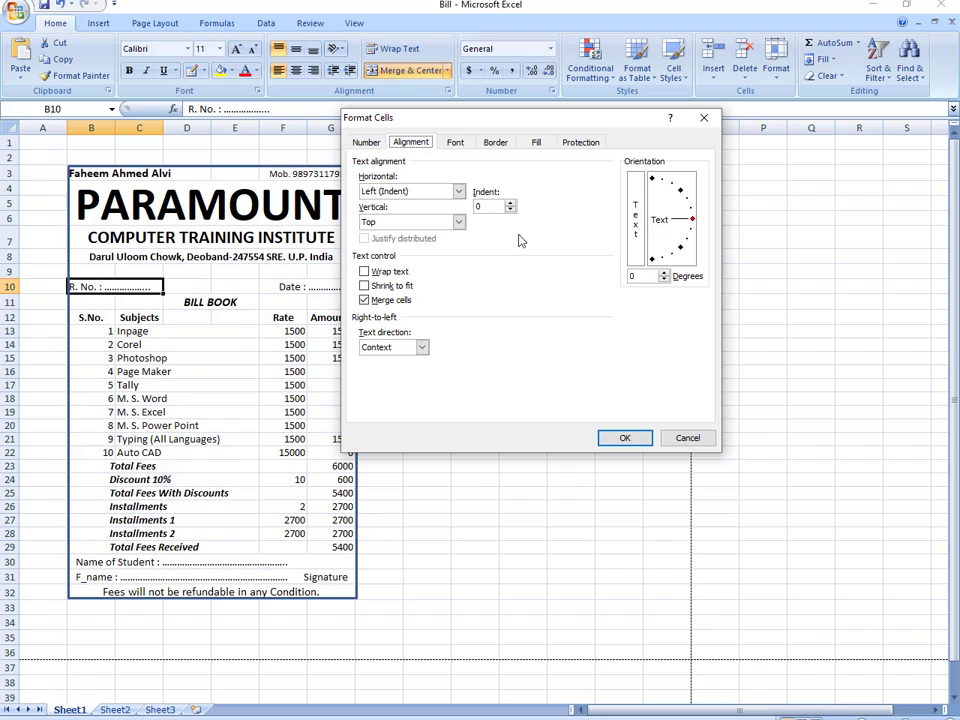
{"action": "left_click", "coordinate": [511, 203]}
{"action": "left_click", "coordinate": [625, 440]}
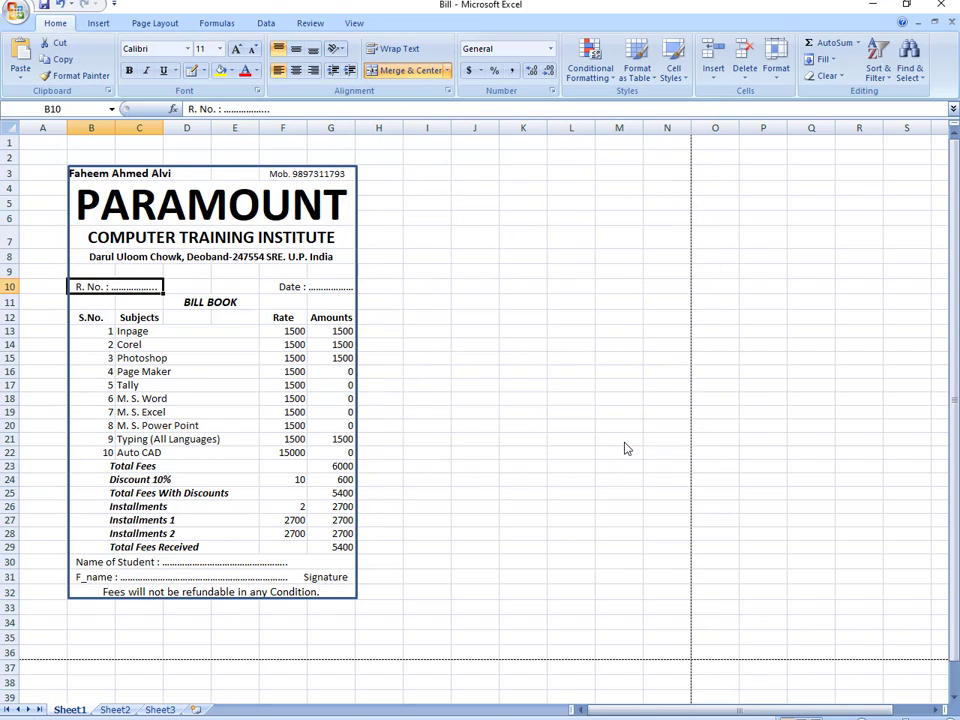
{"action": "left_click", "coordinate": [490, 428]}
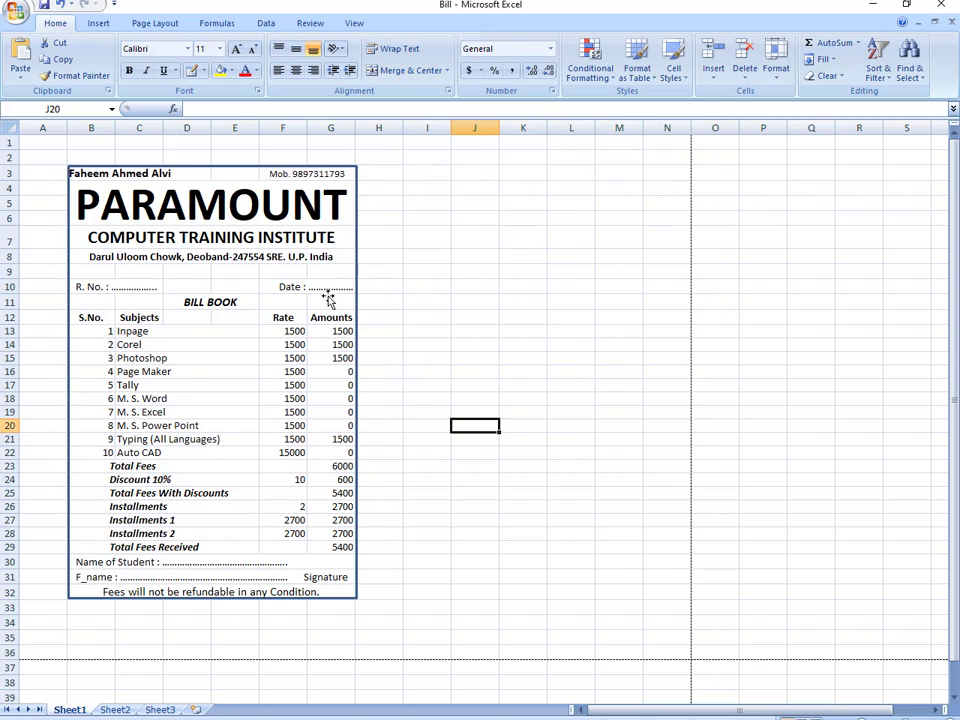
- Indent the owner's name in B3 by 1 so it lines up with the rows below
{"action": "left_click", "coordinate": [145, 174]}
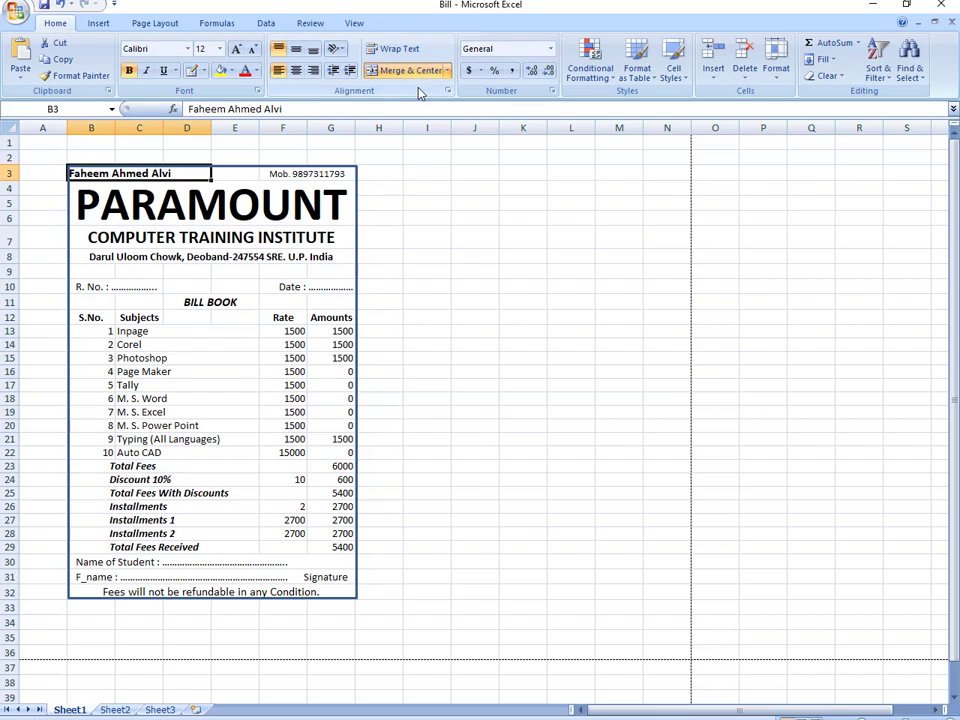
{"action": "left_click", "coordinate": [447, 92]}
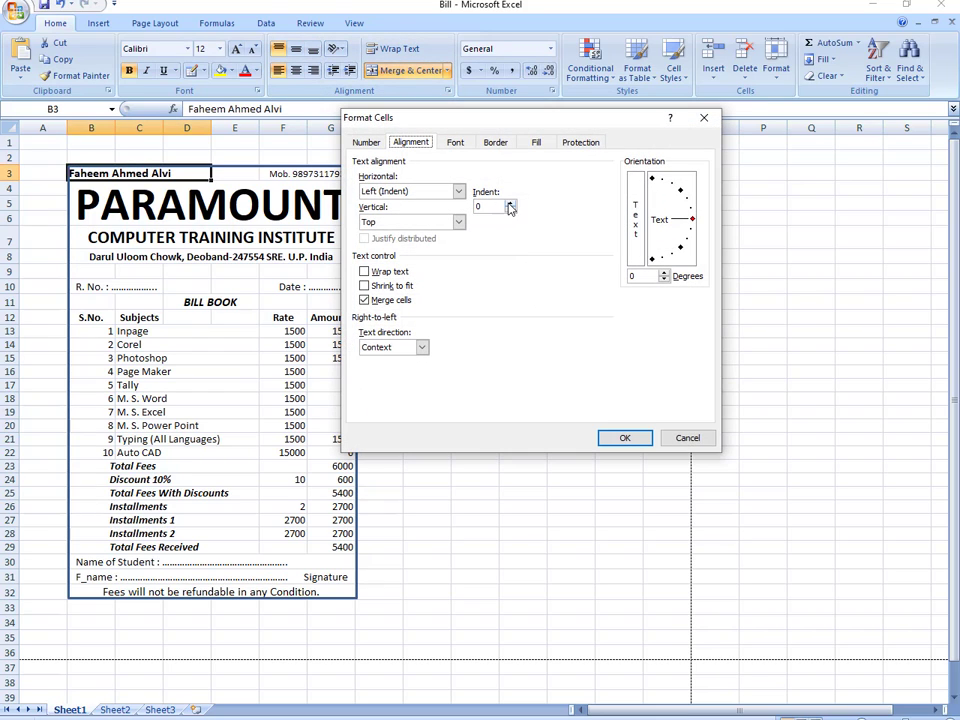
{"action": "left_click", "coordinate": [510, 204]}
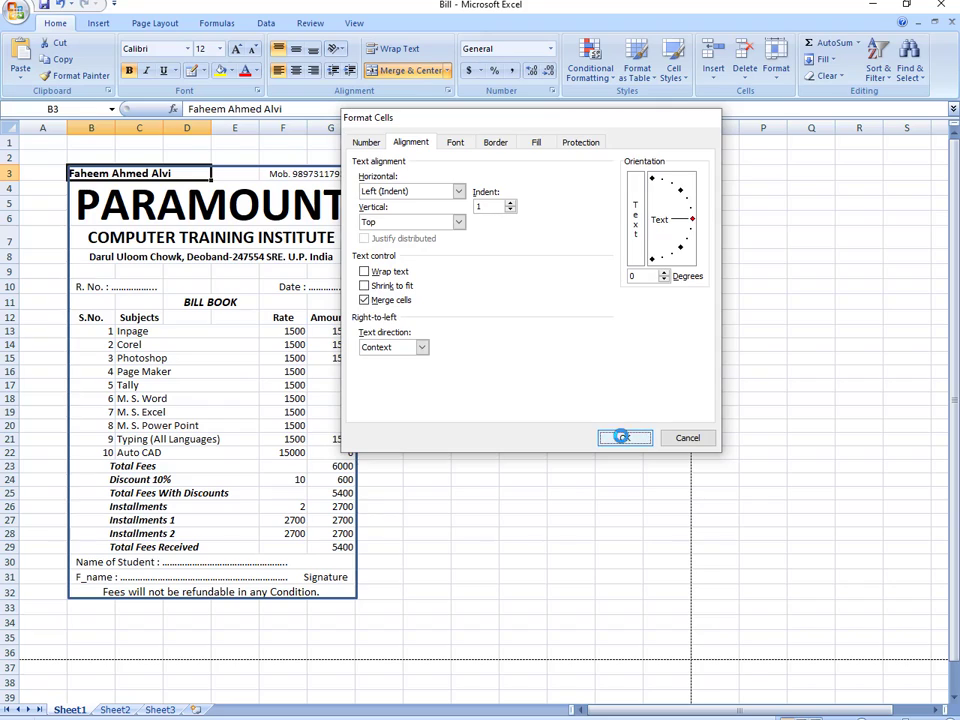
{"action": "left_click", "coordinate": [620, 436]}
{"action": "left_click", "coordinate": [469, 388]}
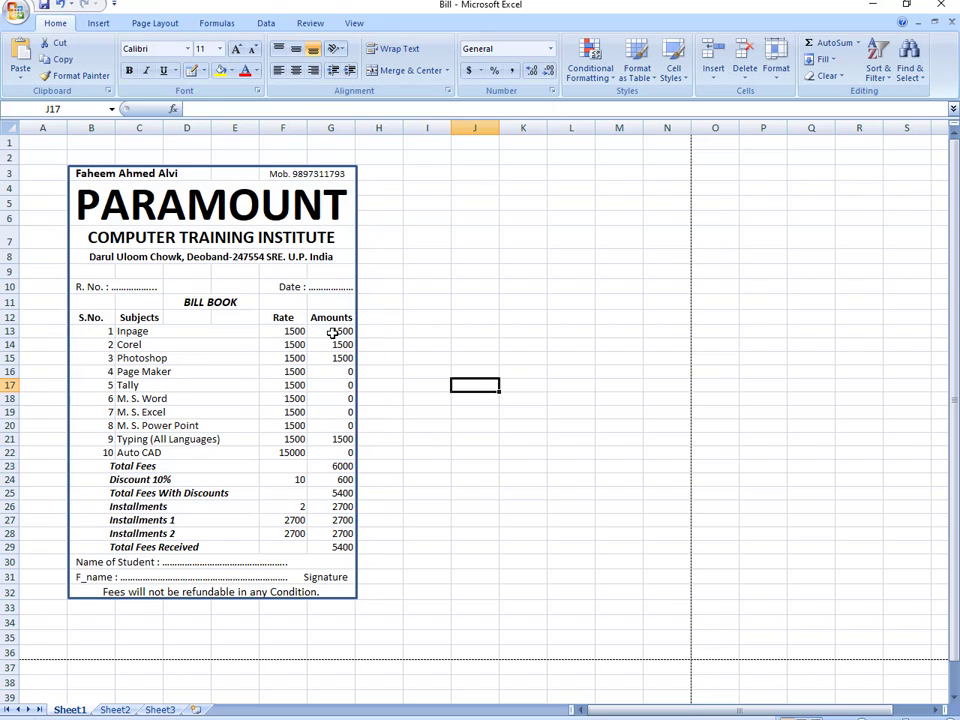
- Give the amounts in G13:G29 an indent of 1 and right-align them
{"action": "left_click_drag", "start_coordinate": [332, 332], "coordinate": [336, 548]}
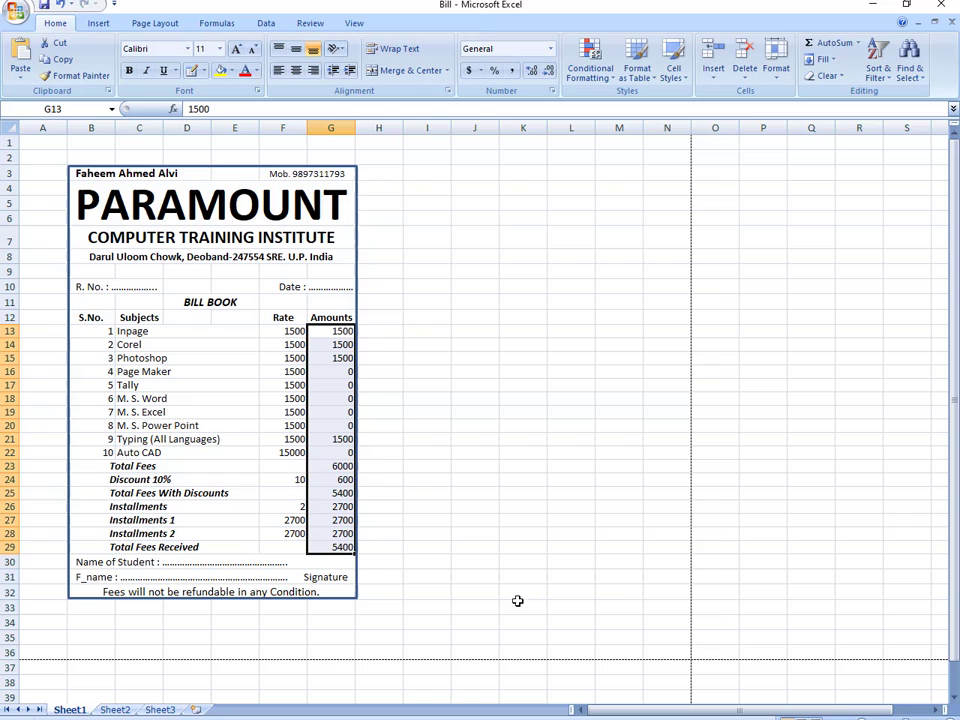
{"action": "left_click", "coordinate": [448, 91]}
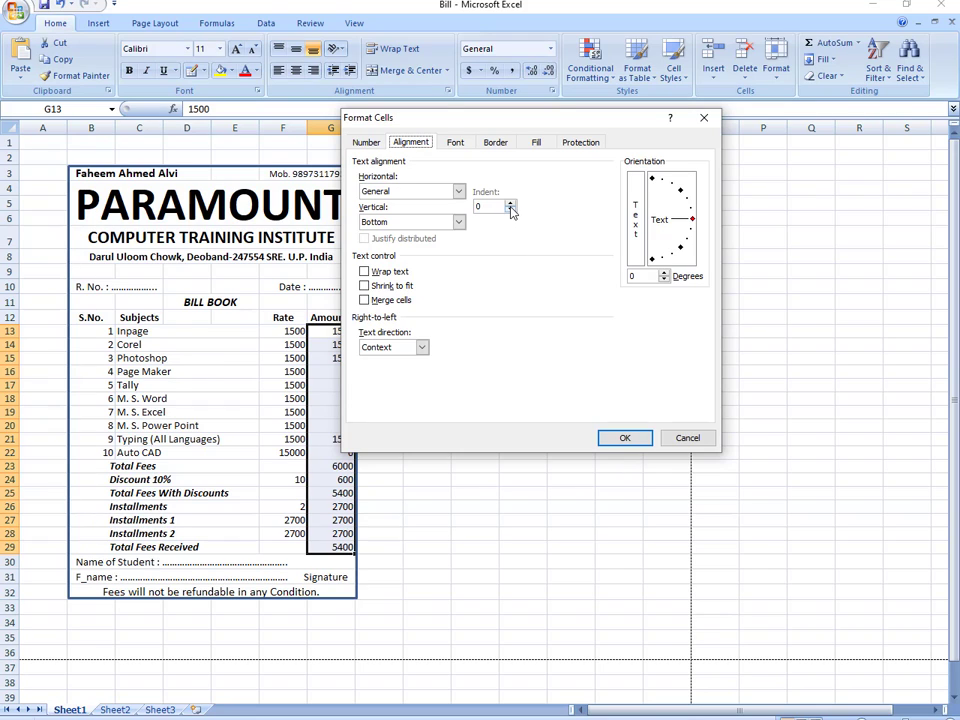
{"action": "left_click", "coordinate": [510, 204]}
{"action": "left_click", "coordinate": [624, 441]}
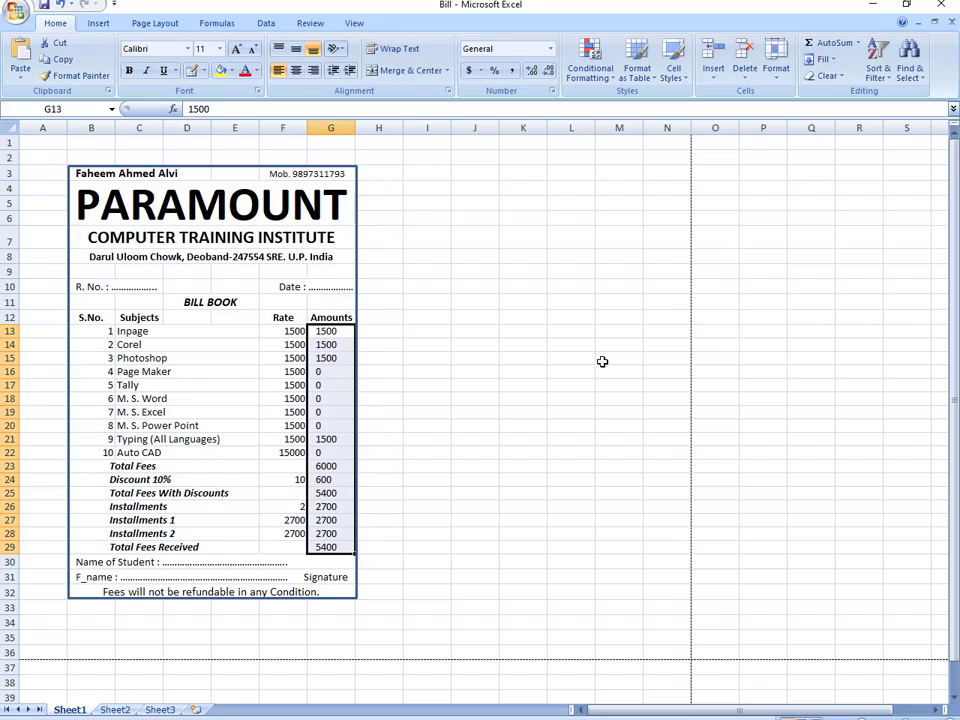
{"action": "left_click", "coordinate": [312, 72]}
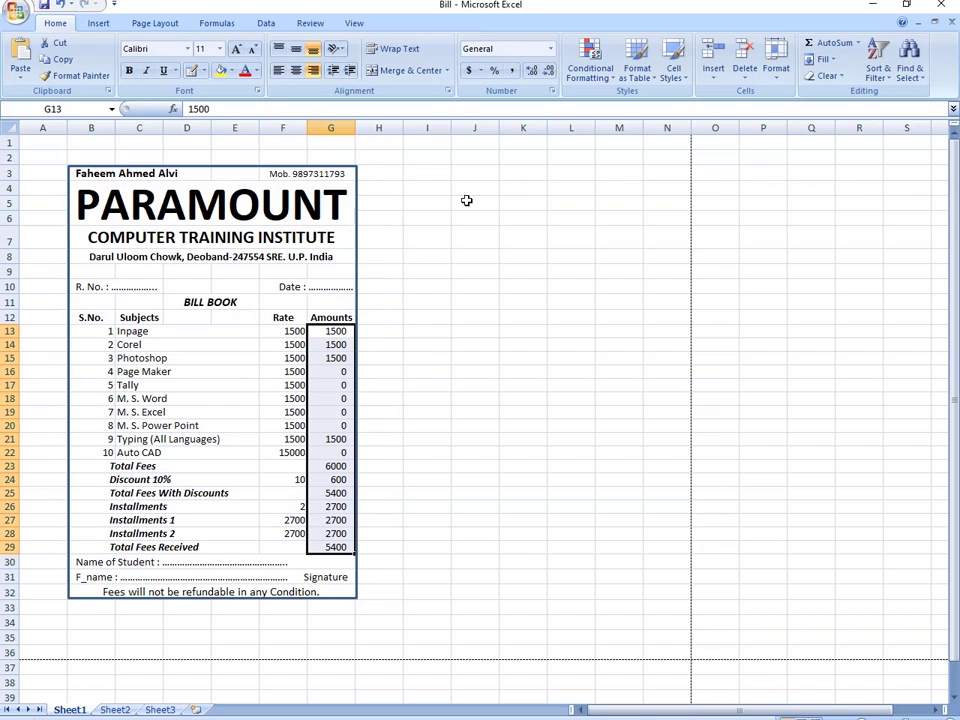
- Set a whole-number right indent for the amounts after a rejected half-step value
{"action": "key", "text": "ctrl+1"}
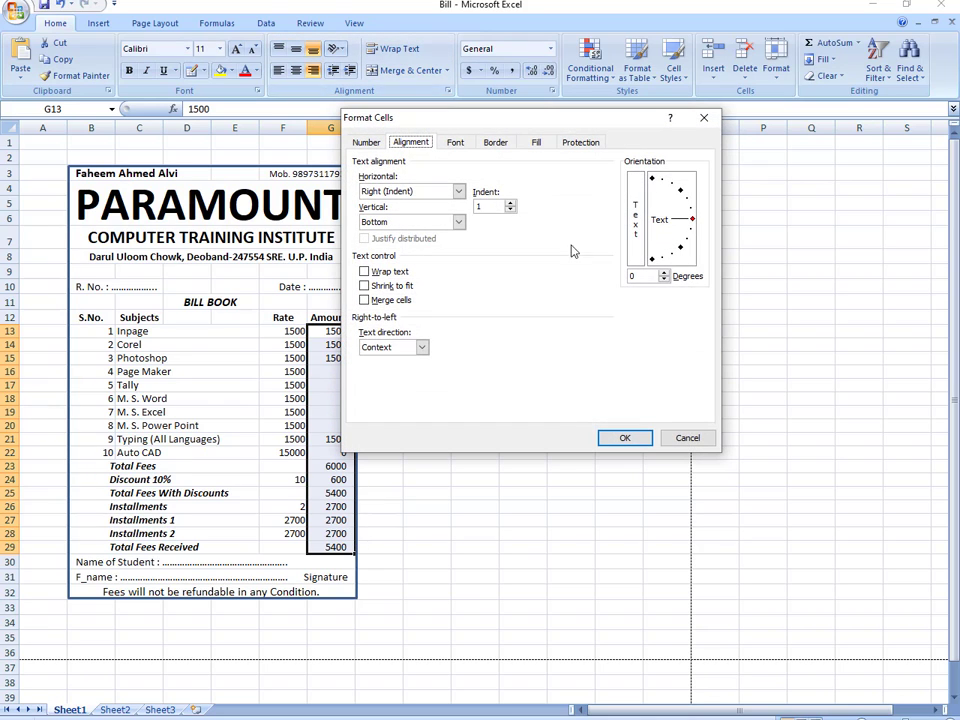
{"action": "left_click", "coordinate": [489, 207]}
{"action": "left_click", "coordinate": [461, 226]}
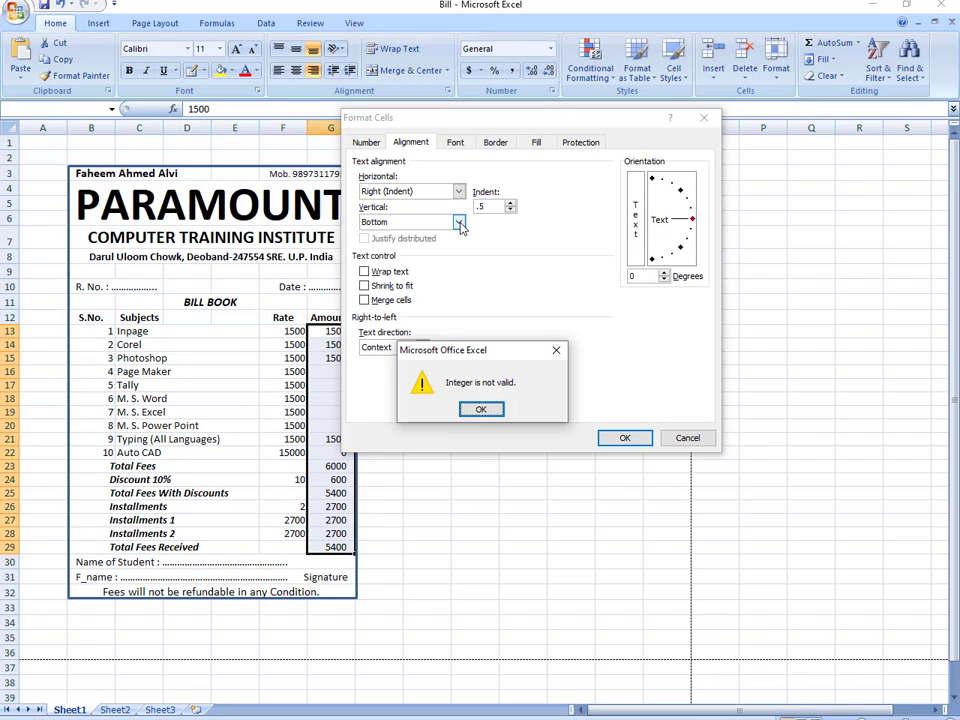
{"action": "left_click", "coordinate": [481, 409]}
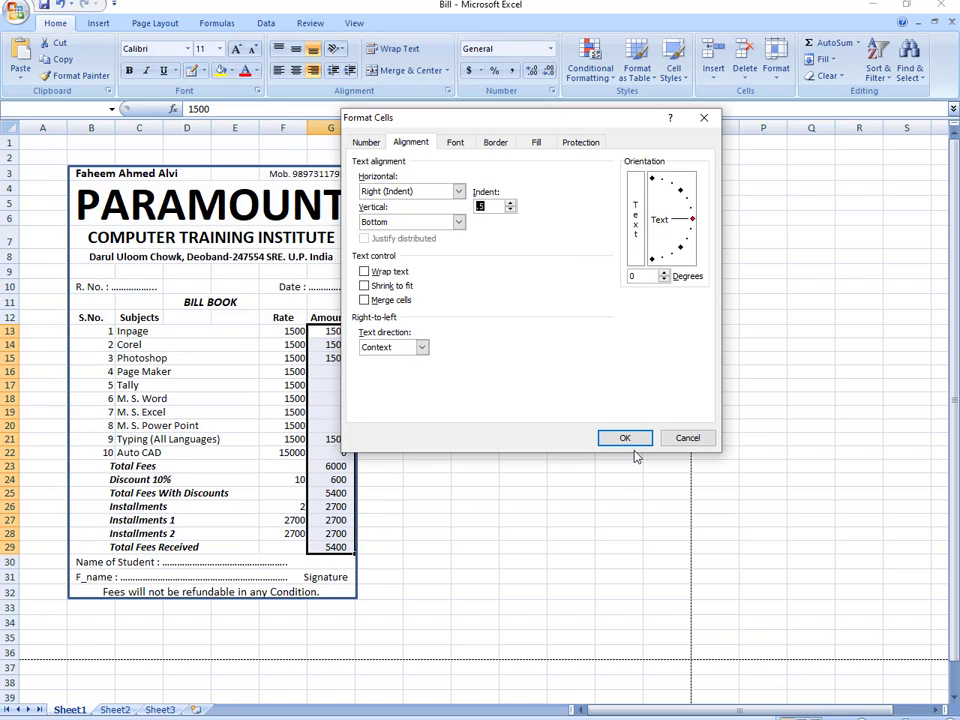
{"action": "left_click", "coordinate": [636, 440]}
{"action": "left_click", "coordinate": [490, 411]}
{"action": "left_click", "coordinate": [632, 437]}
{"action": "left_click", "coordinate": [512, 492]}
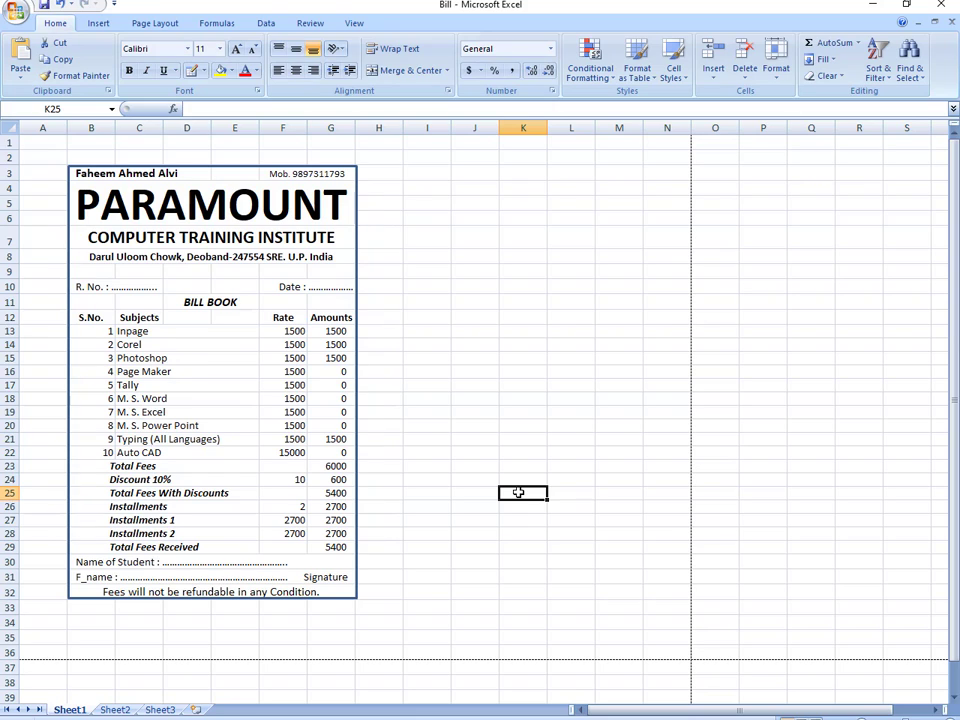
- Right-align the Rate values in F13:F28 with an indent of 1
{"action": "left_click_drag", "start_coordinate": [282, 333], "coordinate": [292, 537]}
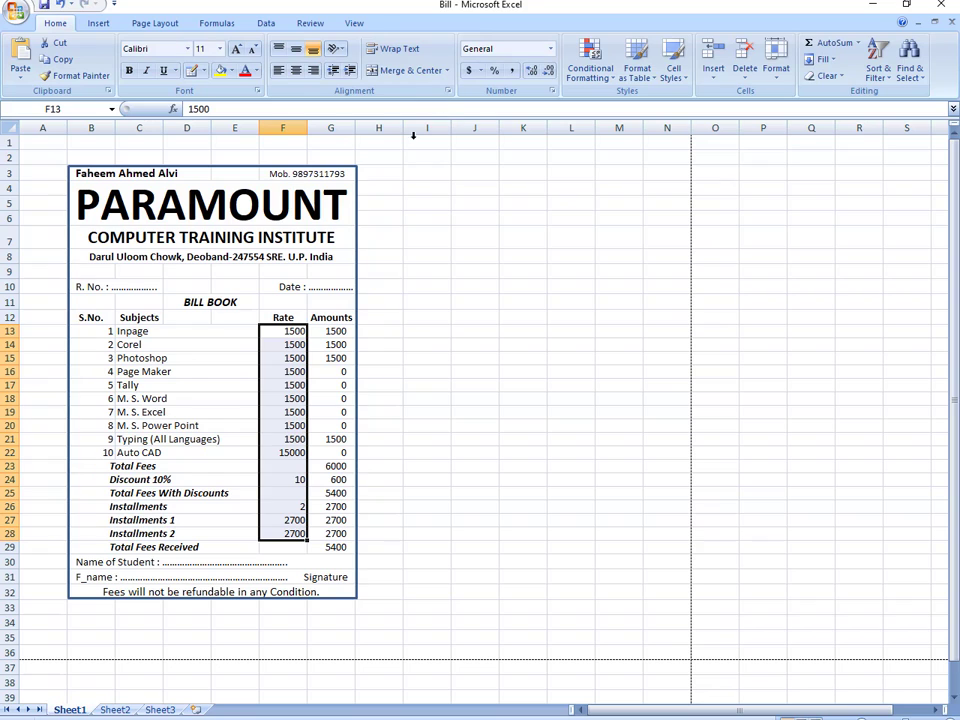
{"action": "left_click", "coordinate": [313, 70]}
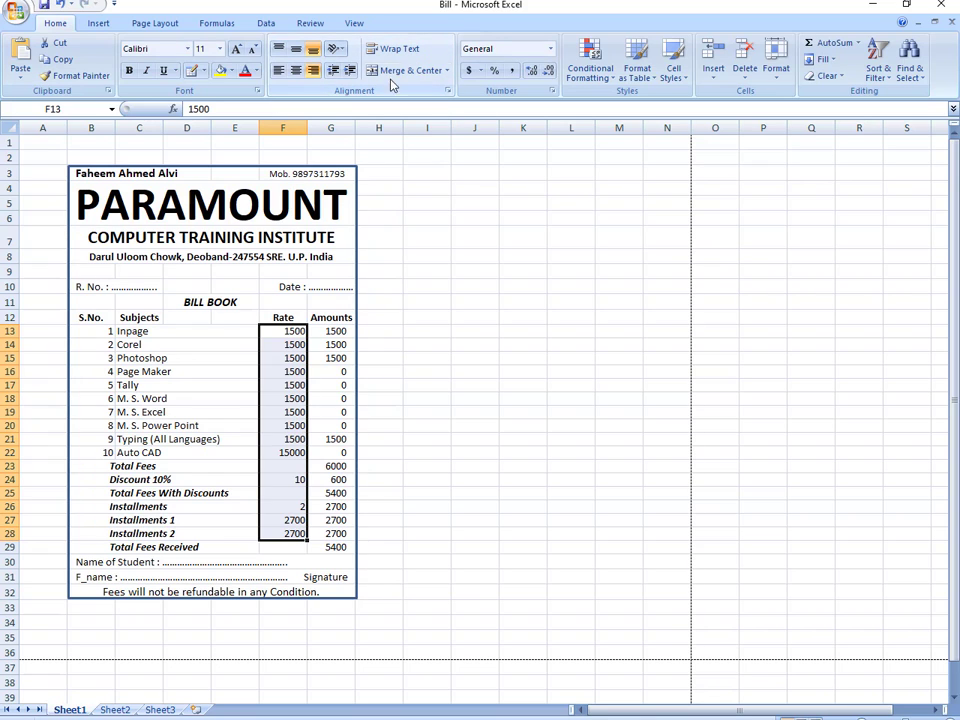
{"action": "left_click", "coordinate": [449, 91]}
{"action": "left_click", "coordinate": [510, 202]}
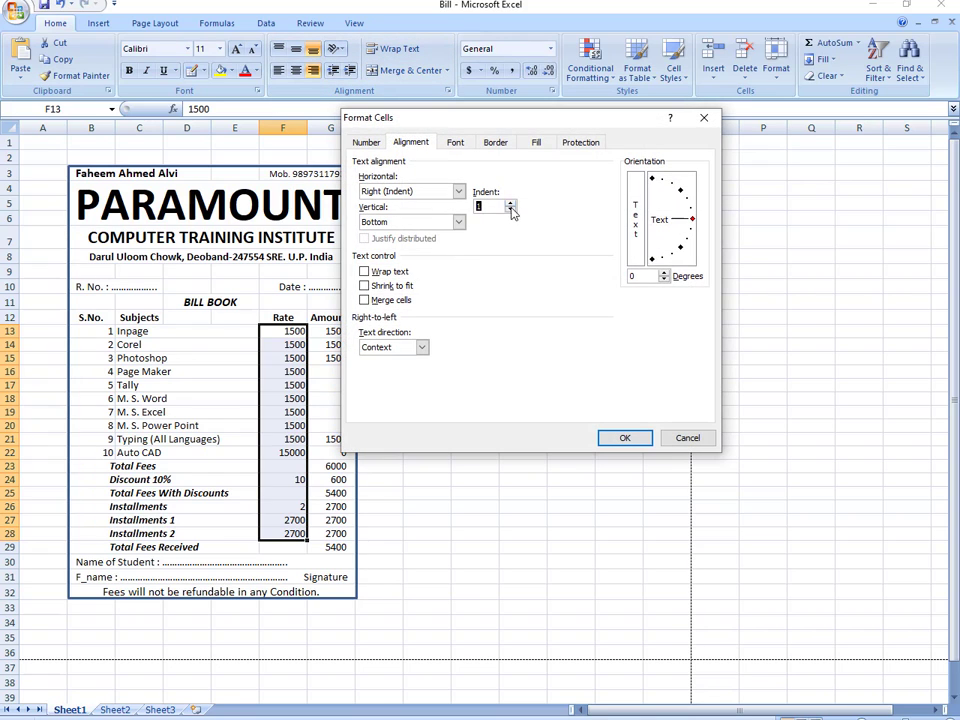
{"action": "left_click", "coordinate": [608, 442]}
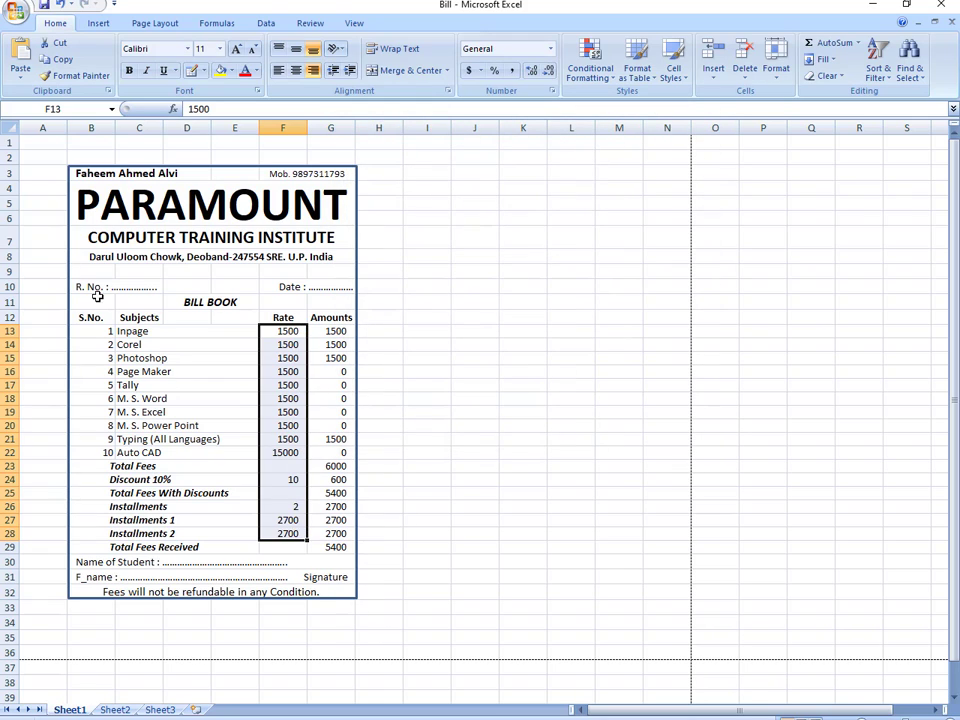
{"action": "left_click_drag", "start_coordinate": [81, 317], "coordinate": [328, 548]}
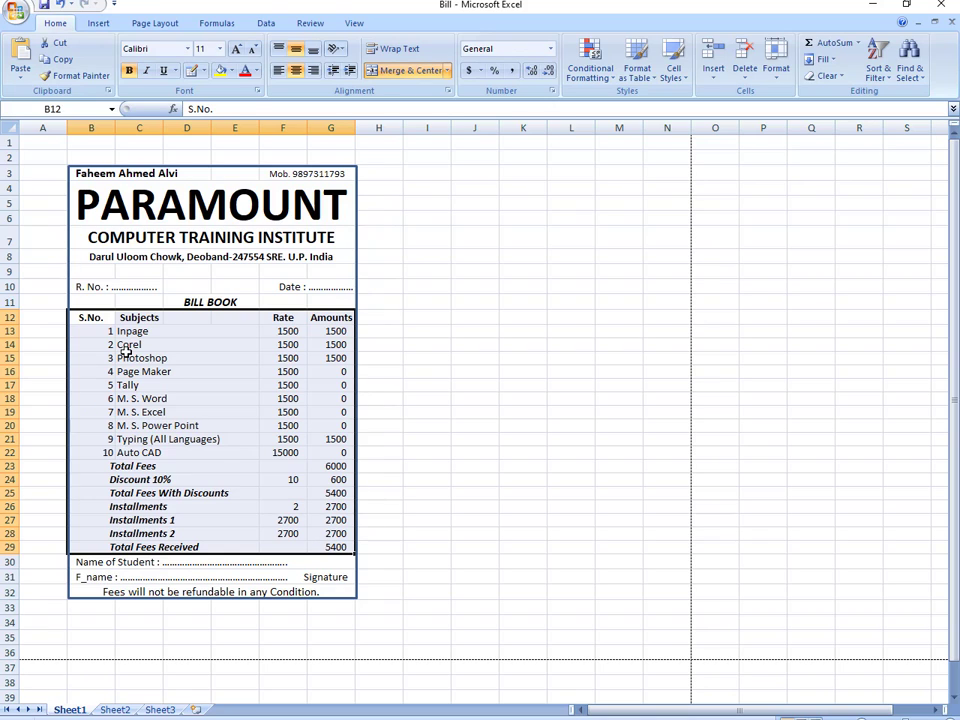
- Apply All Borders to the bill table B12:G32
{"action": "left_click_drag", "start_coordinate": [89, 317], "coordinate": [326, 591]}
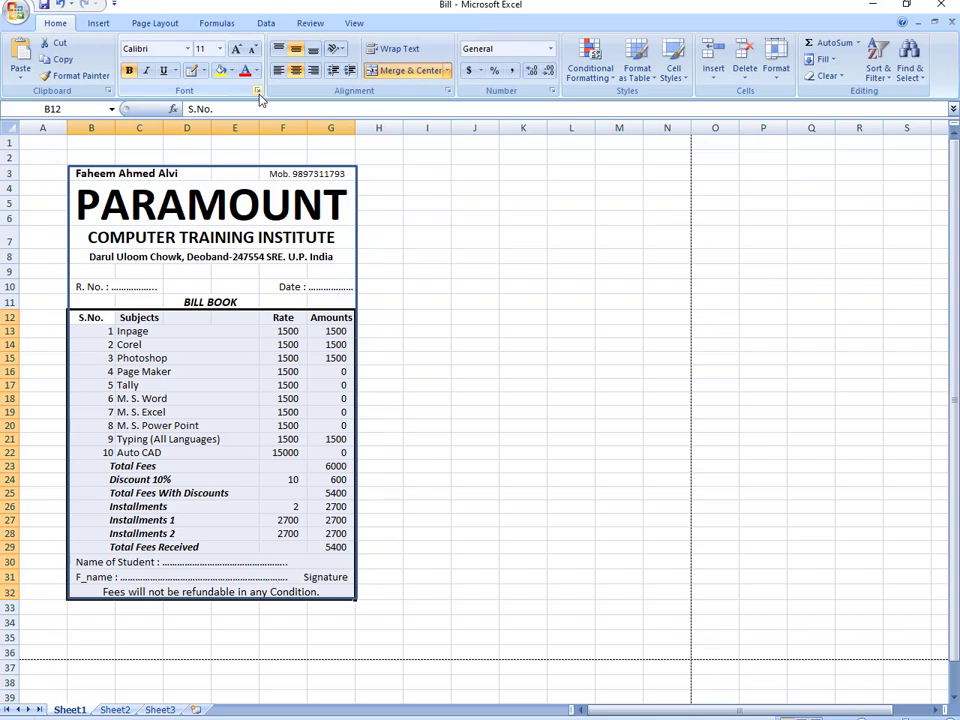
{"action": "left_click", "coordinate": [202, 71]}
{"action": "left_click", "coordinate": [224, 191]}
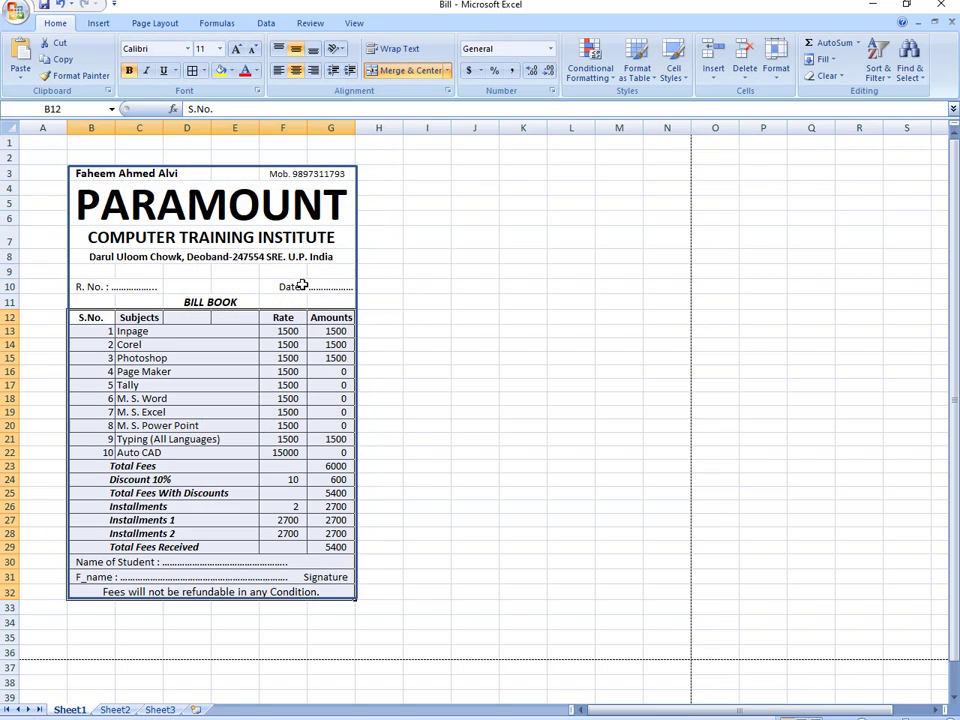
{"action": "left_click", "coordinate": [402, 480]}
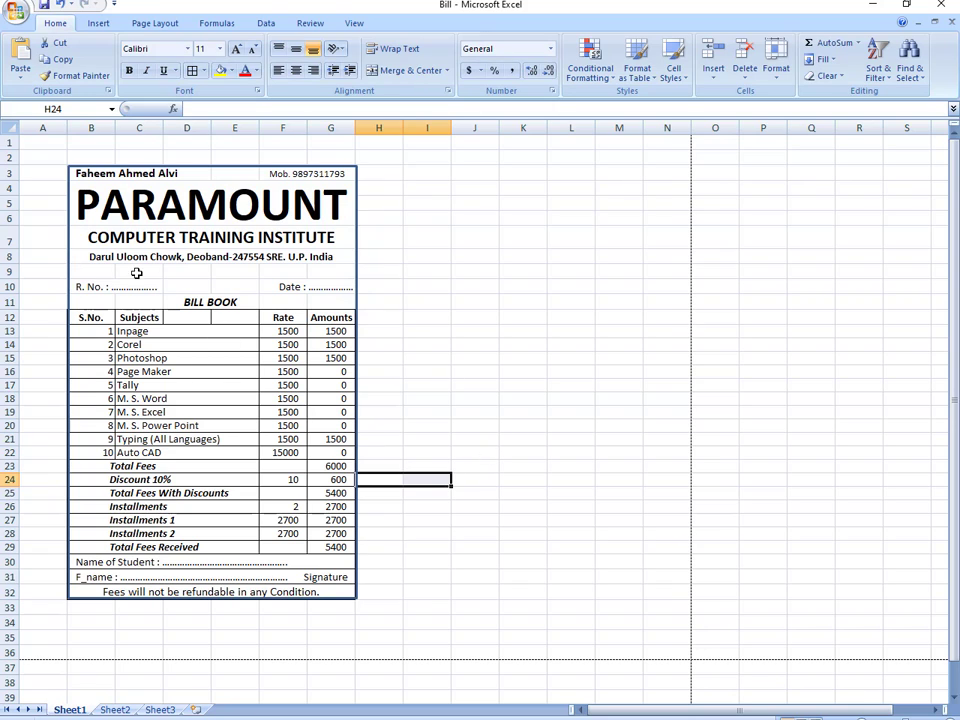
- Draw a thick horizontal line under row 8 and place a duplicate just above it
{"action": "left_click", "coordinate": [97, 24]}
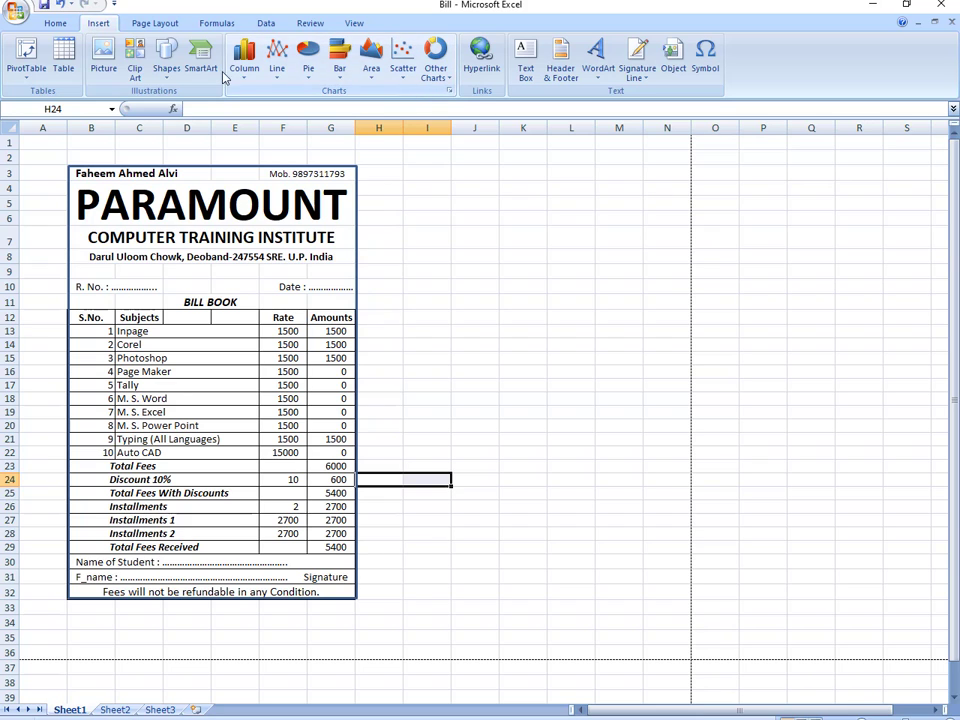
{"action": "left_click", "coordinate": [169, 68]}
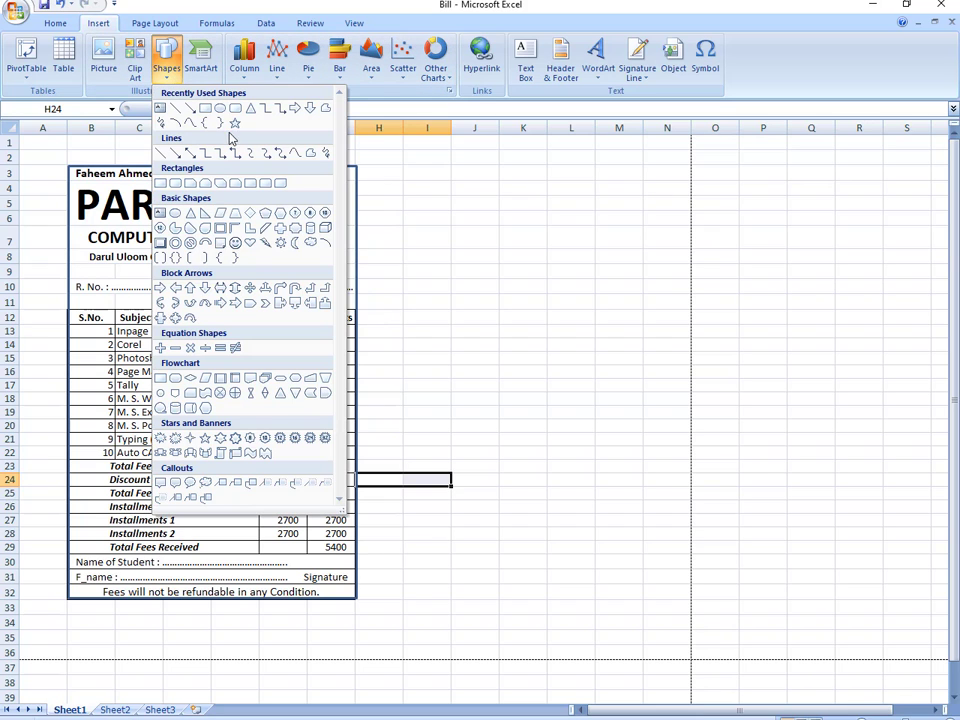
{"action": "left_click", "coordinate": [182, 110]}
{"action": "mouse_move", "coordinate": [71, 268]}
{"action": "left_mouse_down"}
{"action": "mouse_move", "coordinate": [182, 289]}
{"action": "mouse_move", "coordinate": [364, 272]}
{"action": "mouse_move", "coordinate": [355, 270]}
{"action": "left_mouse_up"}
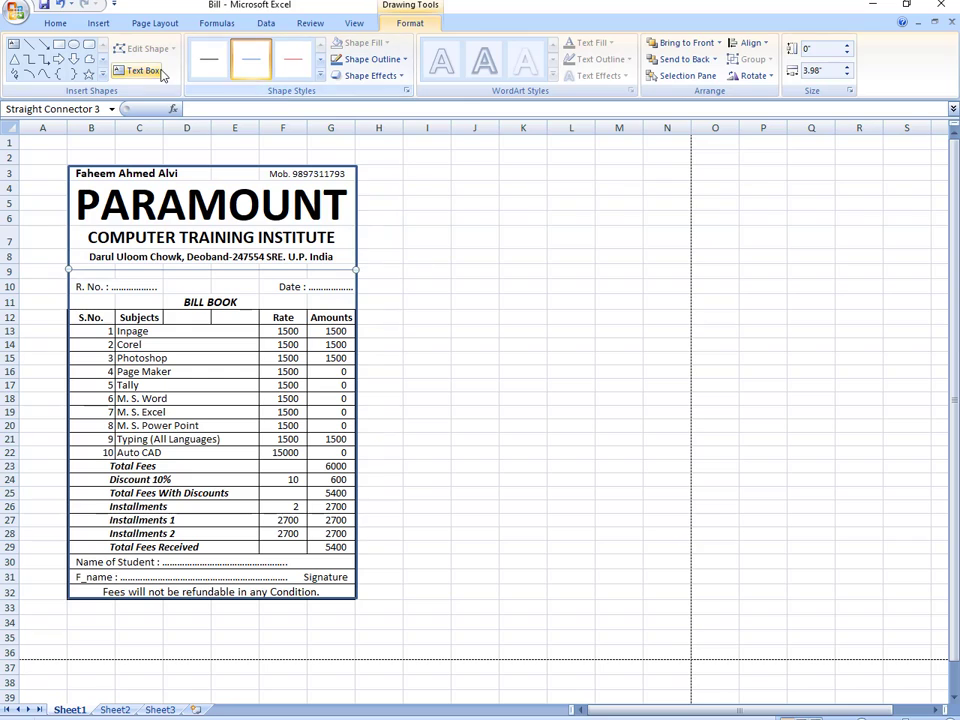
{"action": "left_click", "coordinate": [405, 60]}
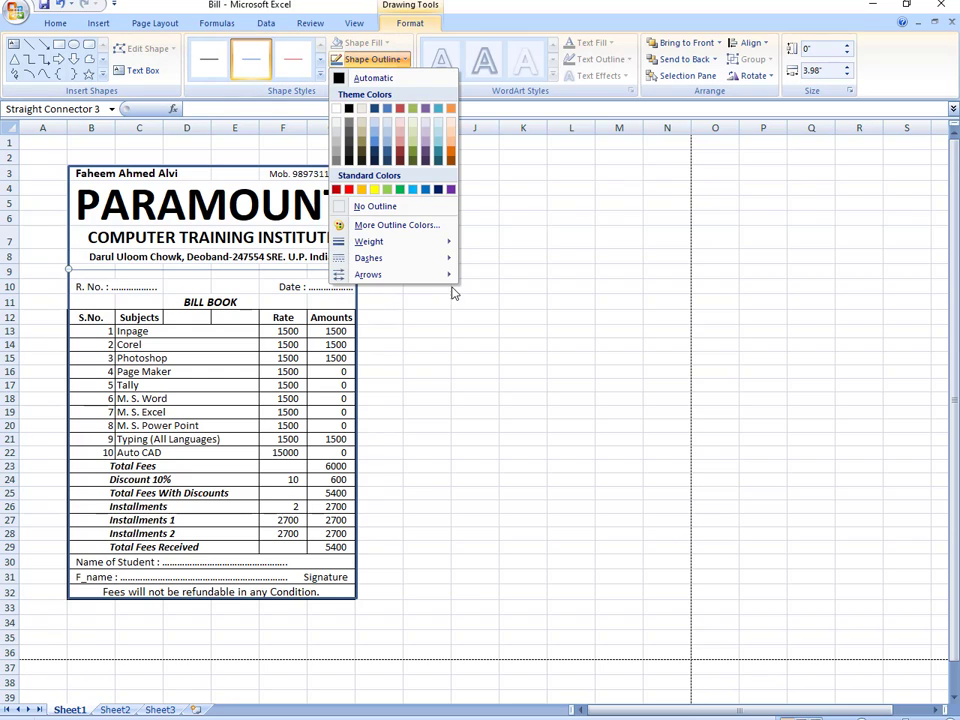
{"action": "mouse_move", "coordinate": [451, 242]}
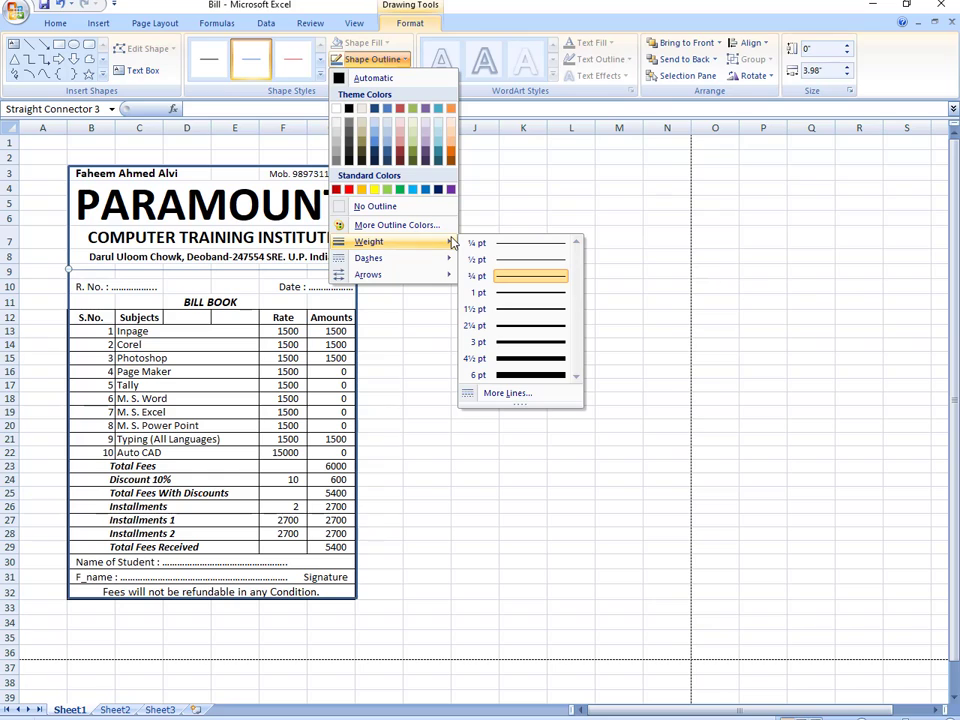
{"action": "left_click", "coordinate": [533, 313]}
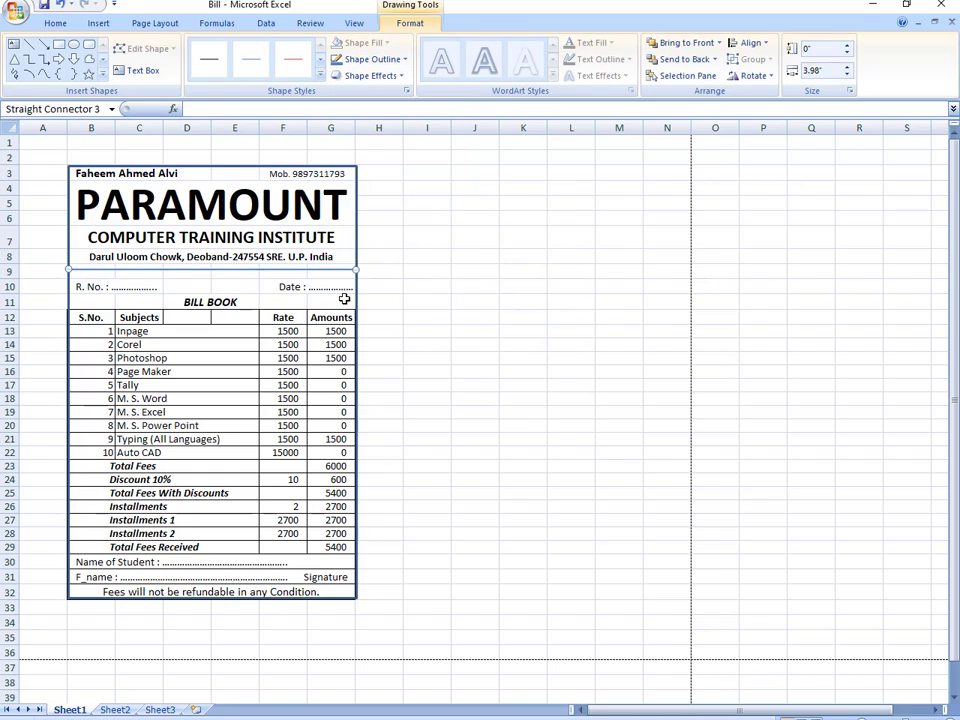
{"action": "key", "text": "ctrl+d"}
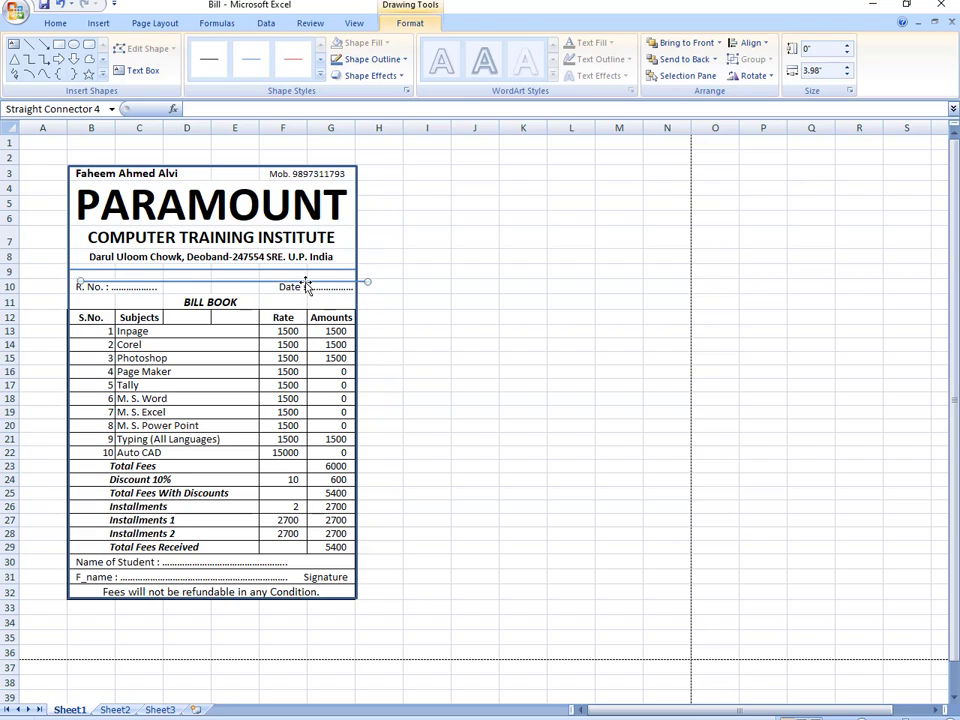
{"action": "left_click_drag", "start_coordinate": [304, 284], "coordinate": [291, 276]}
- Apply a Shape Style and a black outline to the lower separator line
{"action": "left_click", "coordinate": [416, 314]}
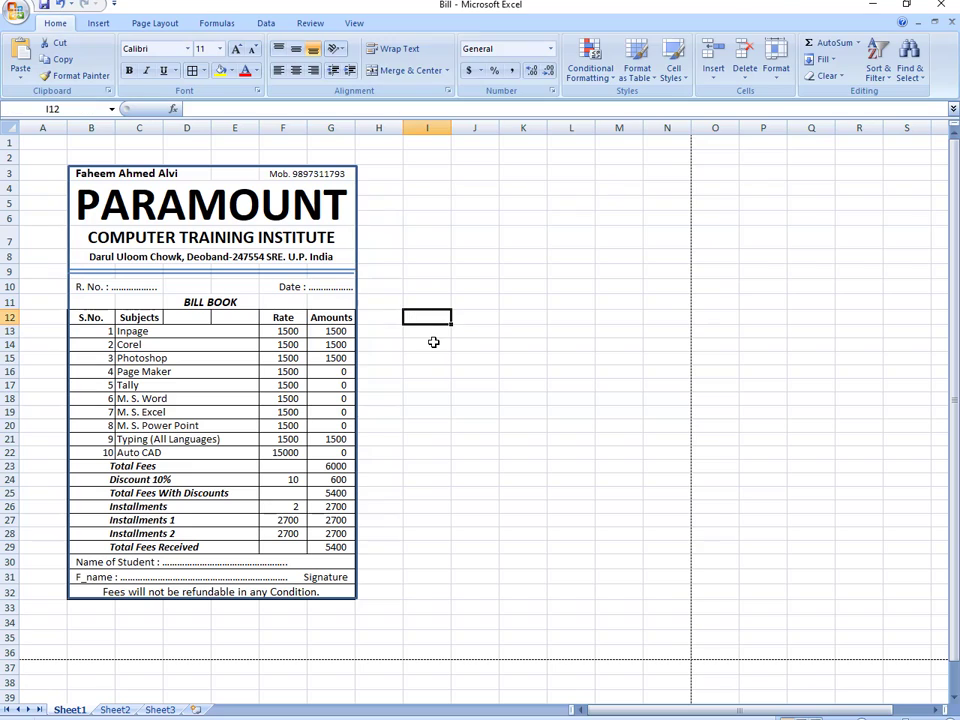
{"action": "left_click", "coordinate": [267, 276]}
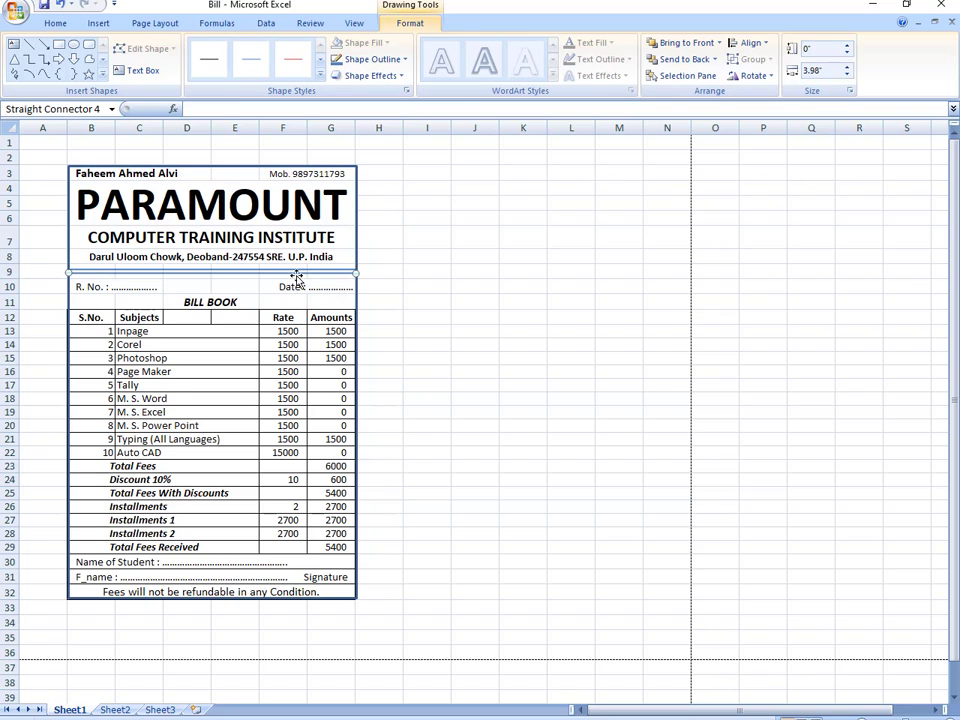
{"action": "left_click", "coordinate": [320, 75]}
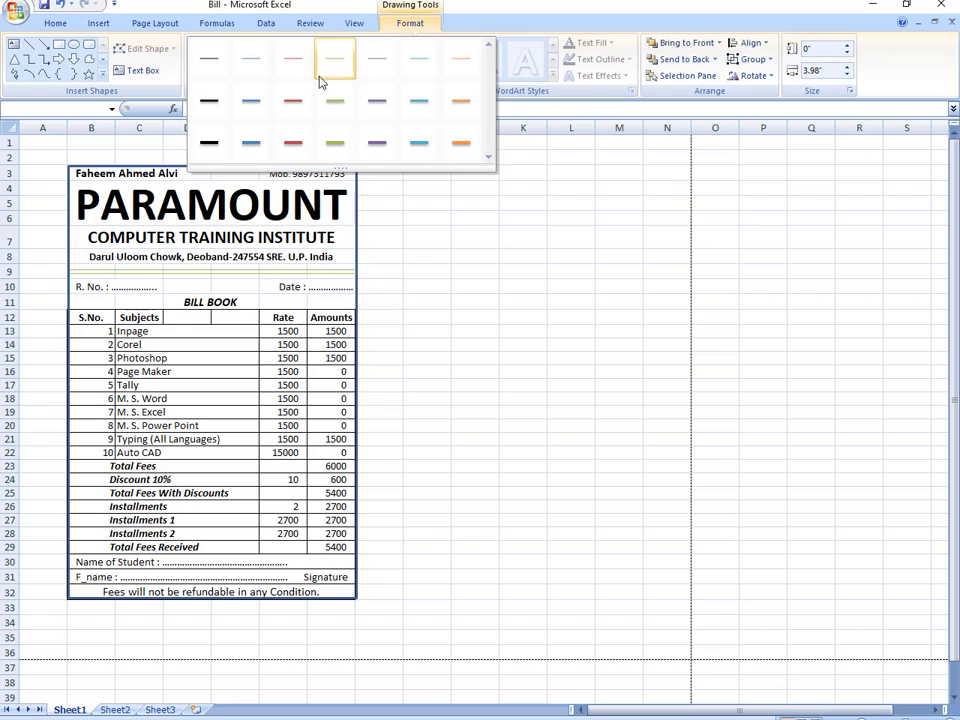
{"action": "left_click", "coordinate": [324, 72]}
{"action": "left_click", "coordinate": [407, 62]}
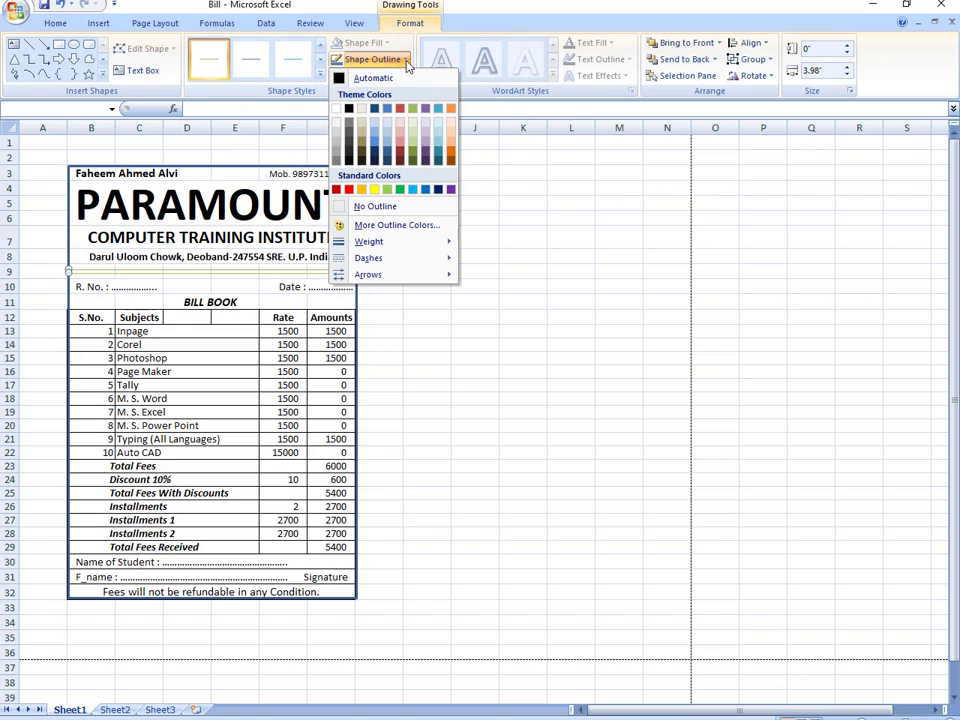
{"action": "left_click", "coordinate": [350, 109]}
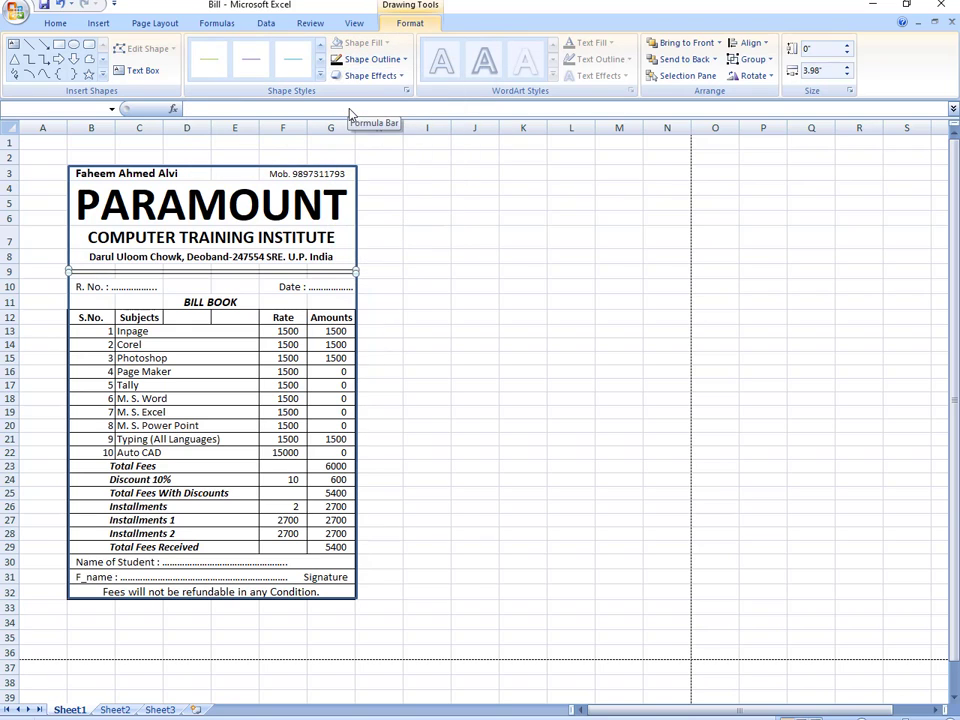
{"action": "left_click", "coordinate": [409, 240]}
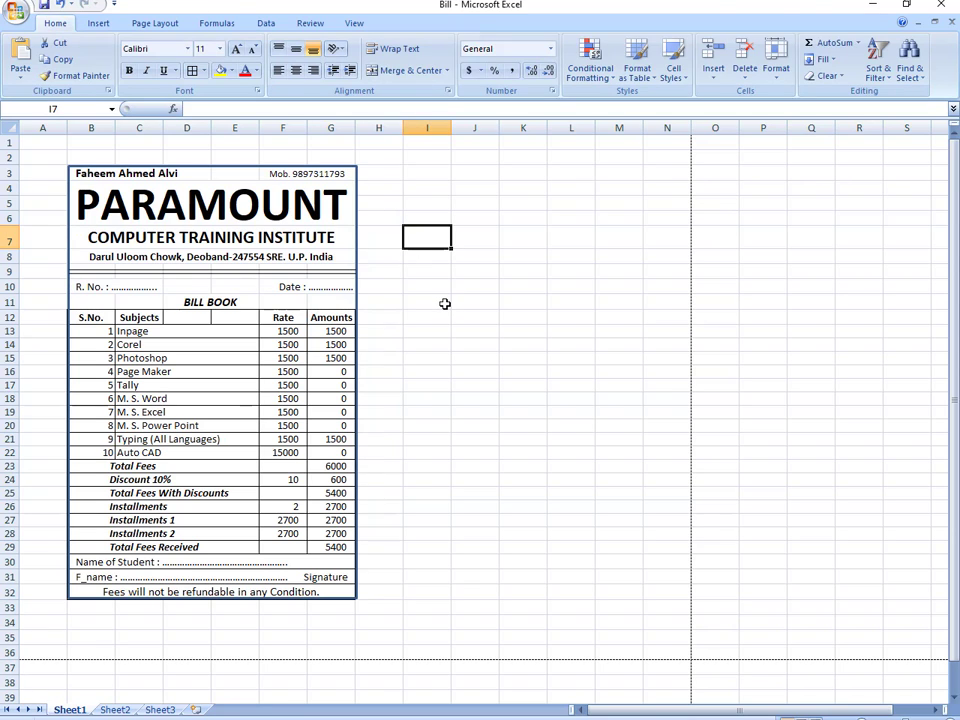
- Format the row 32 refund notice as bold white text on black fill
{"action": "left_click", "coordinate": [445, 303]}
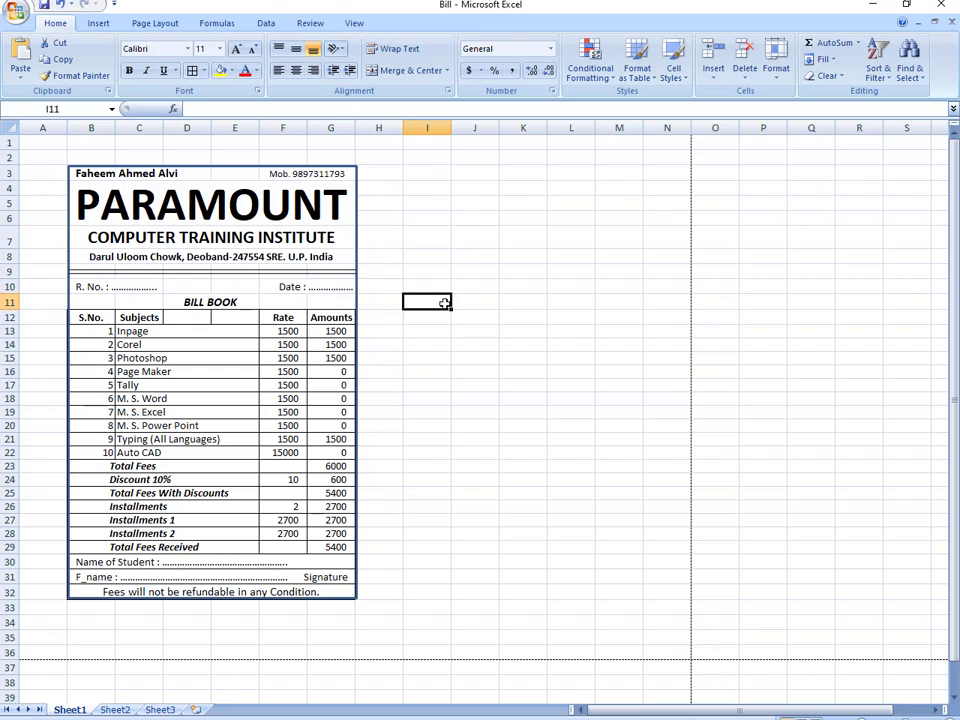
{"action": "left_click", "coordinate": [216, 590]}
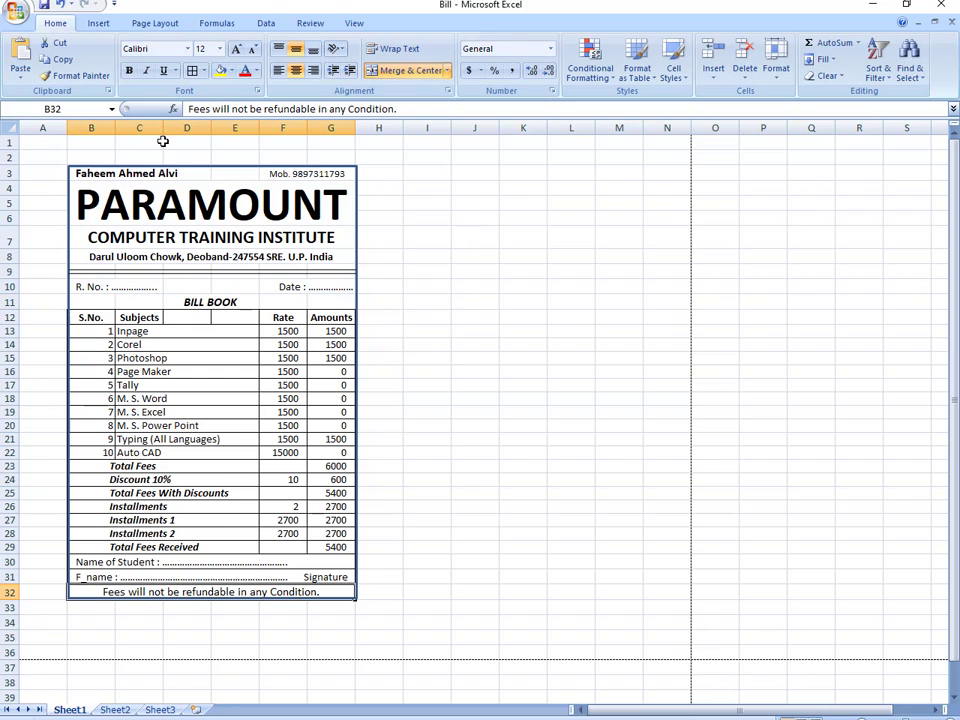
{"action": "left_click", "coordinate": [128, 70]}
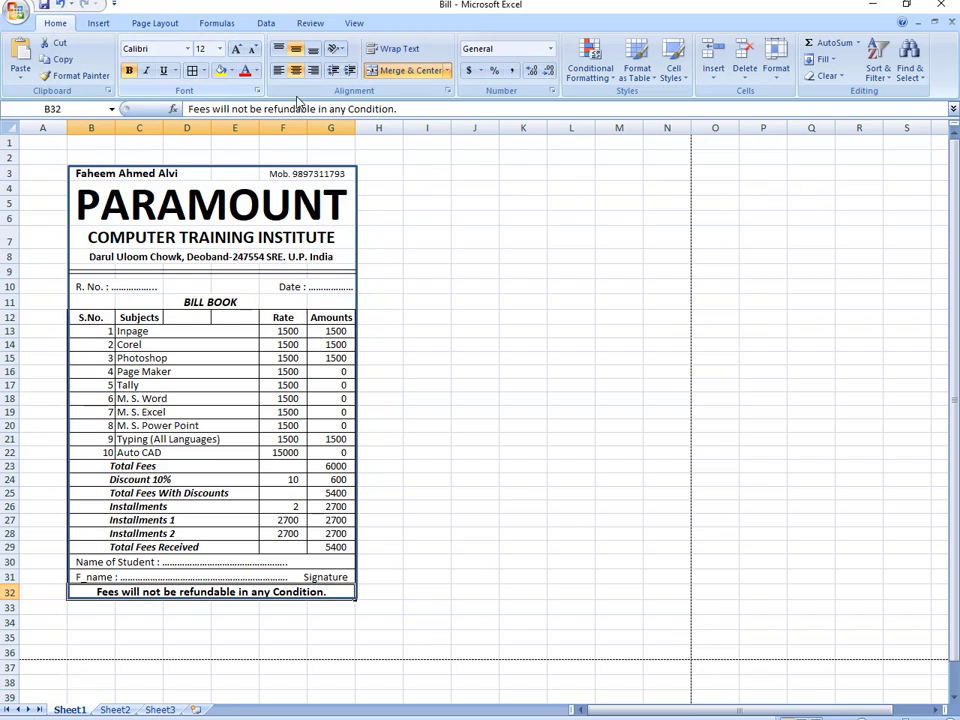
{"action": "left_click", "coordinate": [231, 71]}
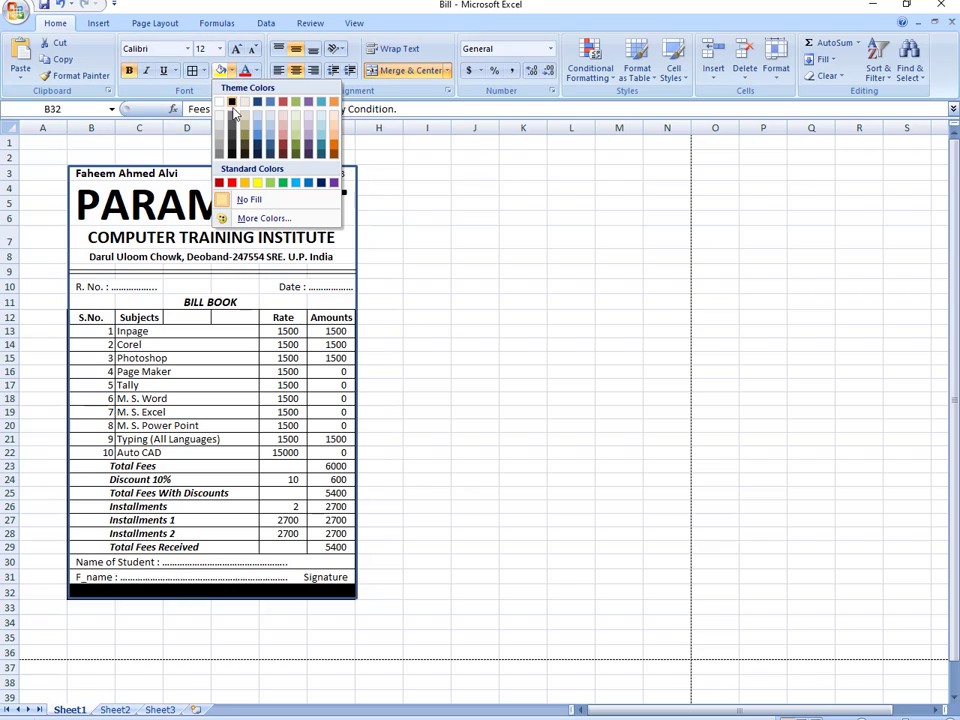
{"action": "left_click", "coordinate": [232, 103]}
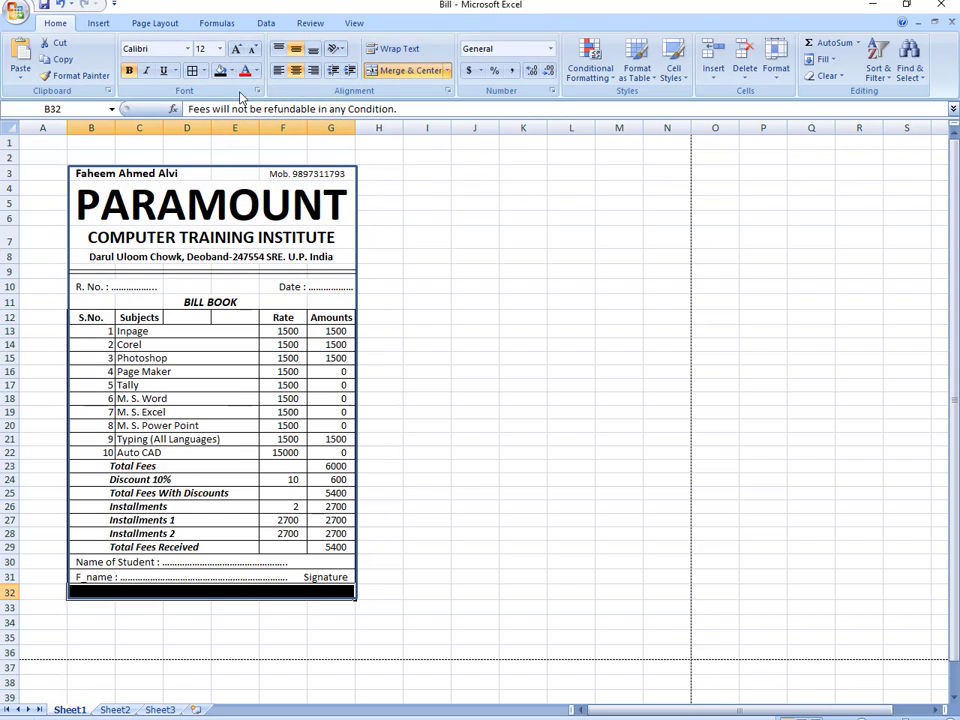
{"action": "left_click", "coordinate": [256, 71]}
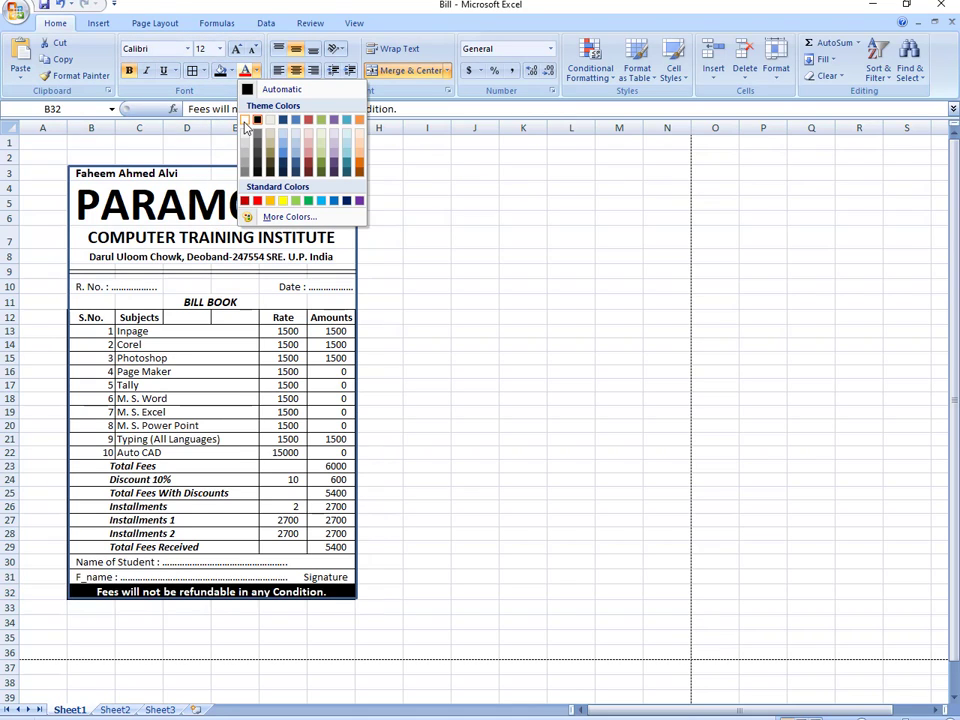
{"action": "left_click", "coordinate": [245, 120]}
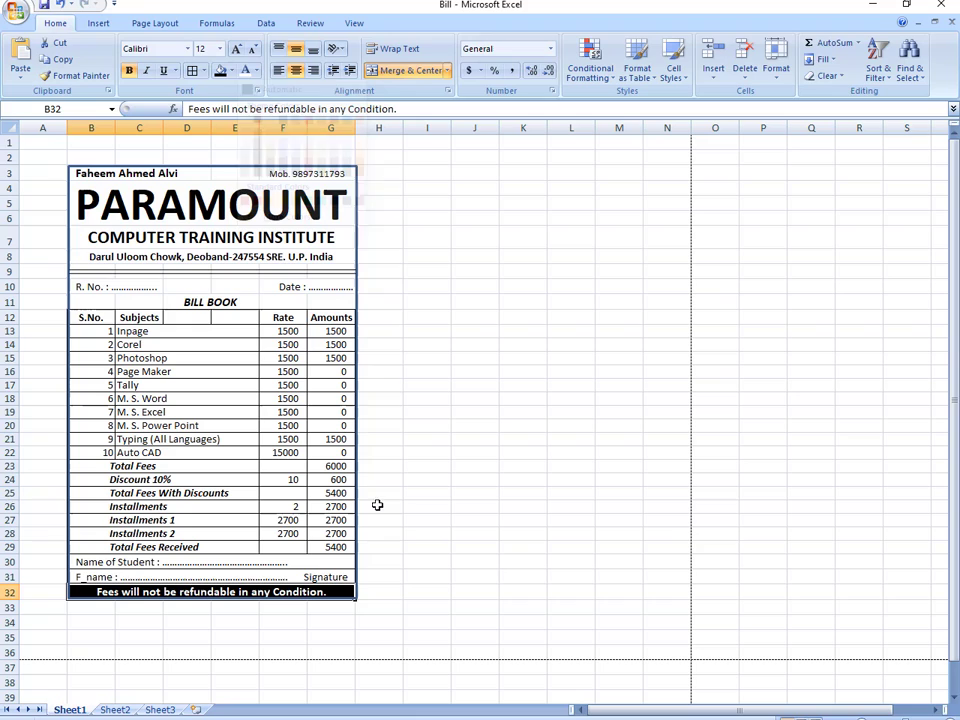
{"action": "left_click", "coordinate": [494, 561]}
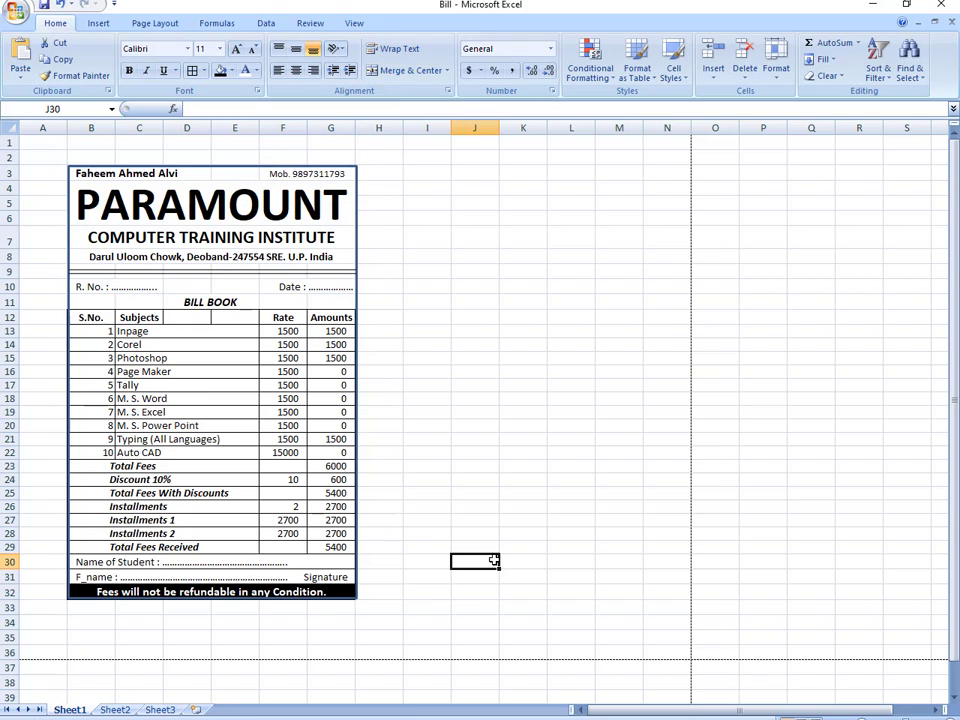
{"action": "left_click", "coordinate": [193, 300]}
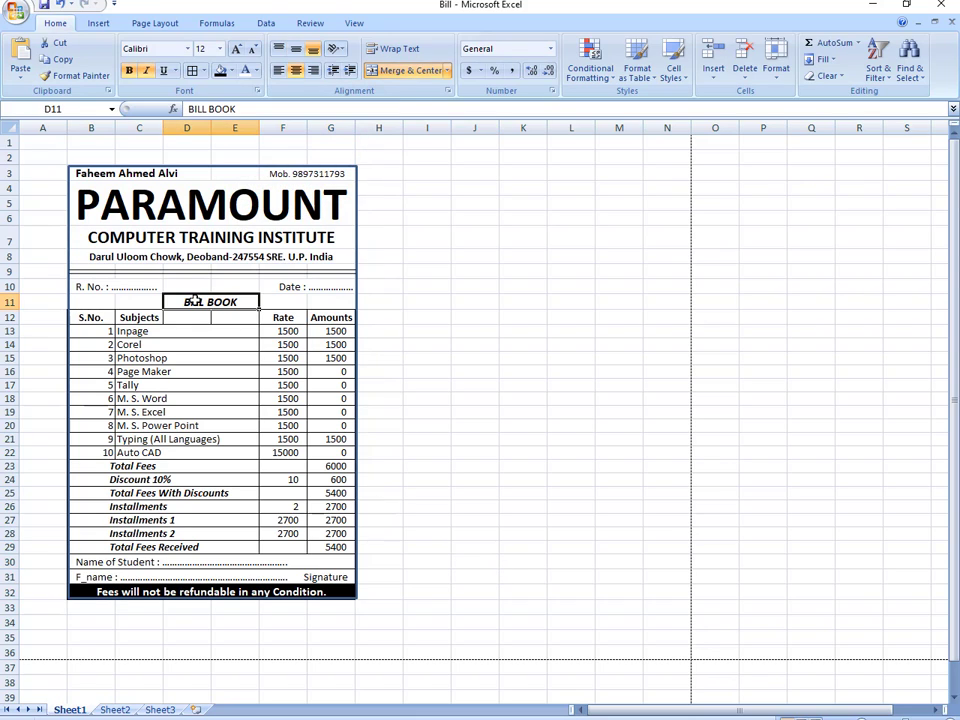
{"action": "left_click", "coordinate": [220, 71]}
{"action": "left_click", "coordinate": [245, 72]}
{"action": "left_click", "coordinate": [420, 273]}
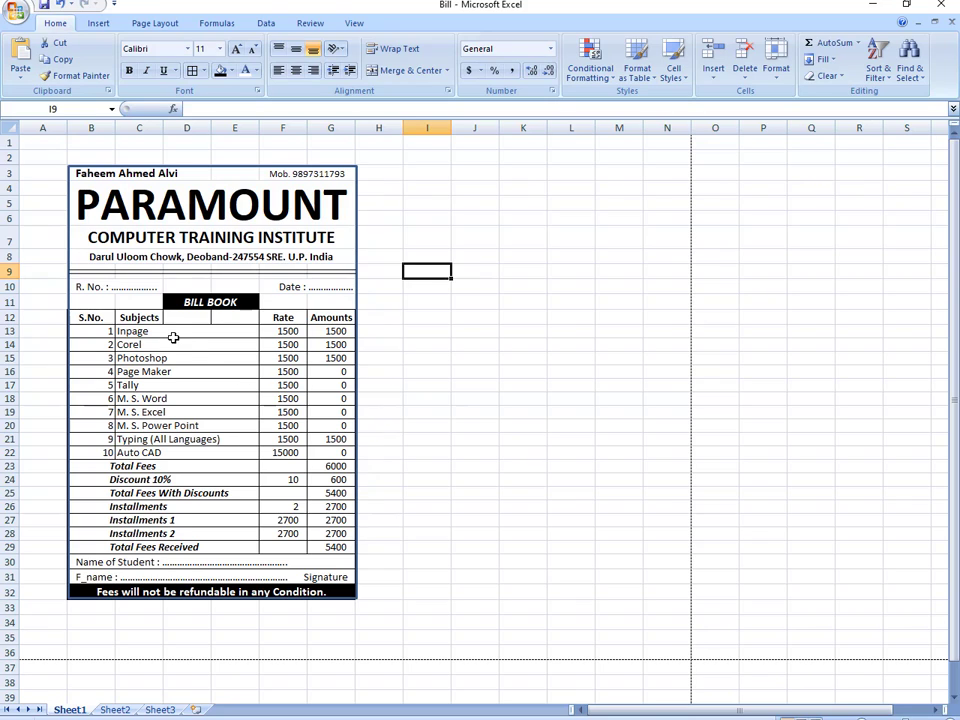
{"action": "left_click_drag", "start_coordinate": [145, 316], "coordinate": [235, 317]}
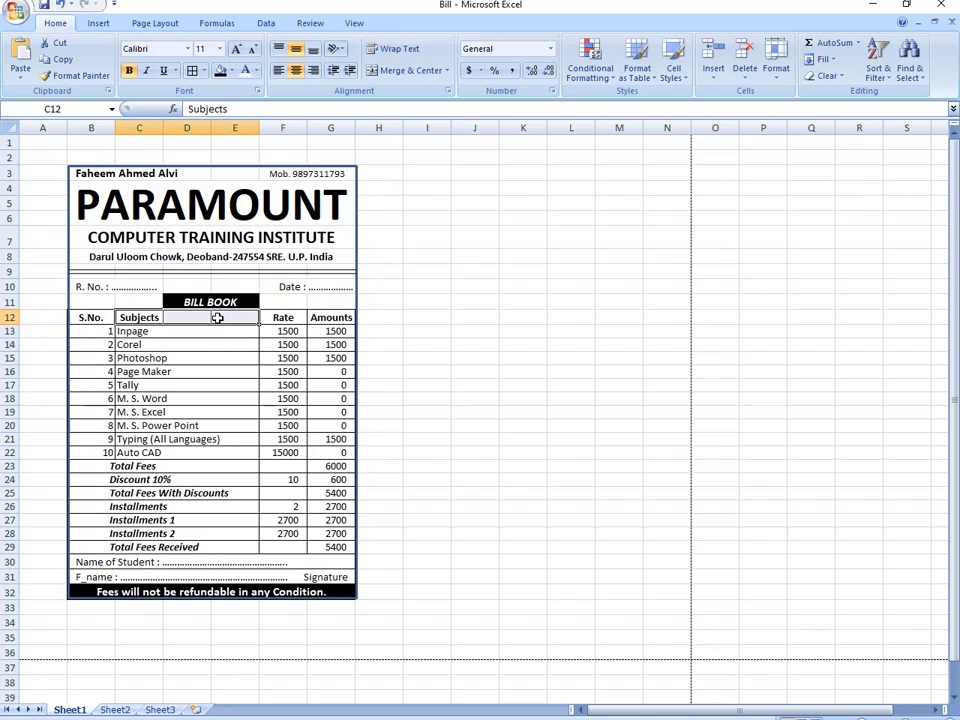
{"action": "left_click", "coordinate": [408, 72]}
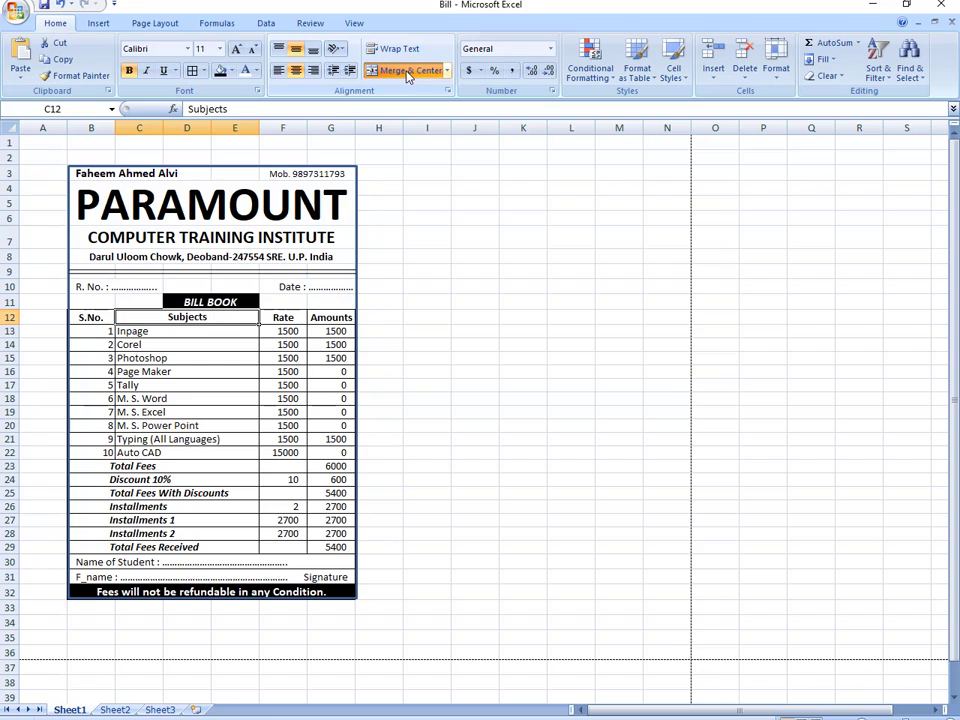
{"action": "left_click", "coordinate": [516, 345]}
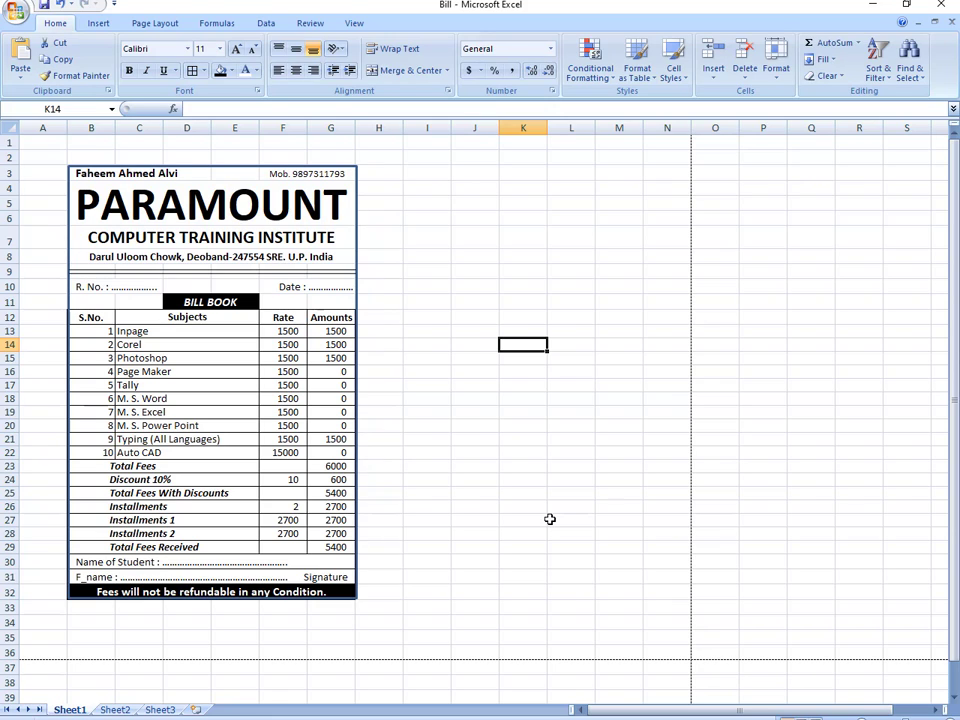
{"action": "left_click", "coordinate": [432, 313]}
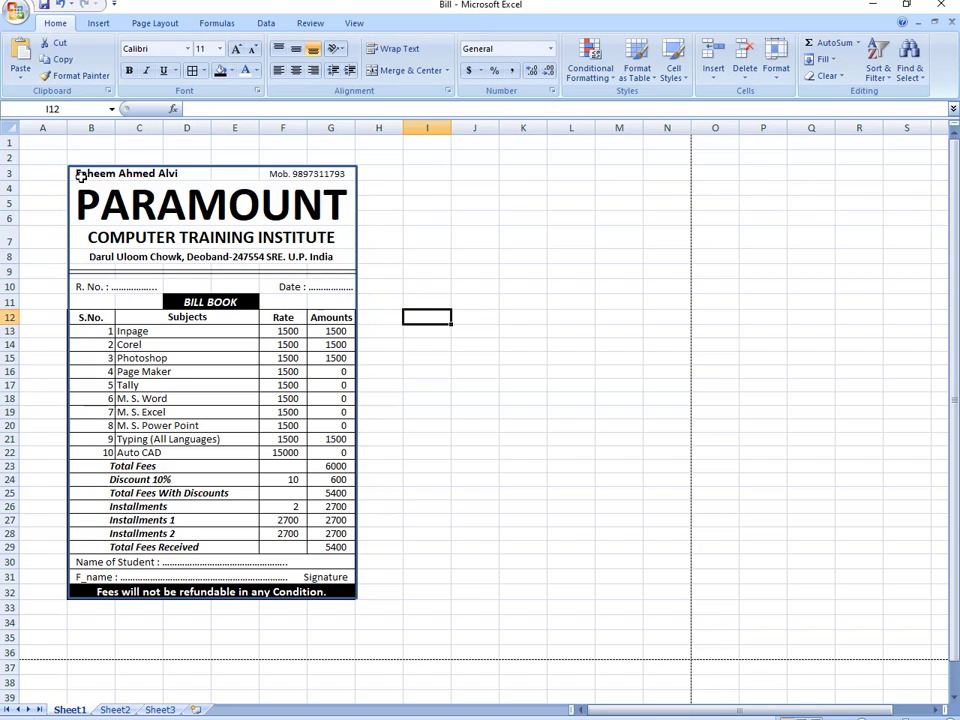
- Copy B3:G32, paste it as a linked picture, and drag it right of the bill
{"action": "mouse_move", "coordinate": [75, 172]}
{"action": "left_mouse_down"}
{"action": "mouse_move", "coordinate": [197, 459]}
{"action": "mouse_move", "coordinate": [230, 597]}
{"action": "left_mouse_up"}
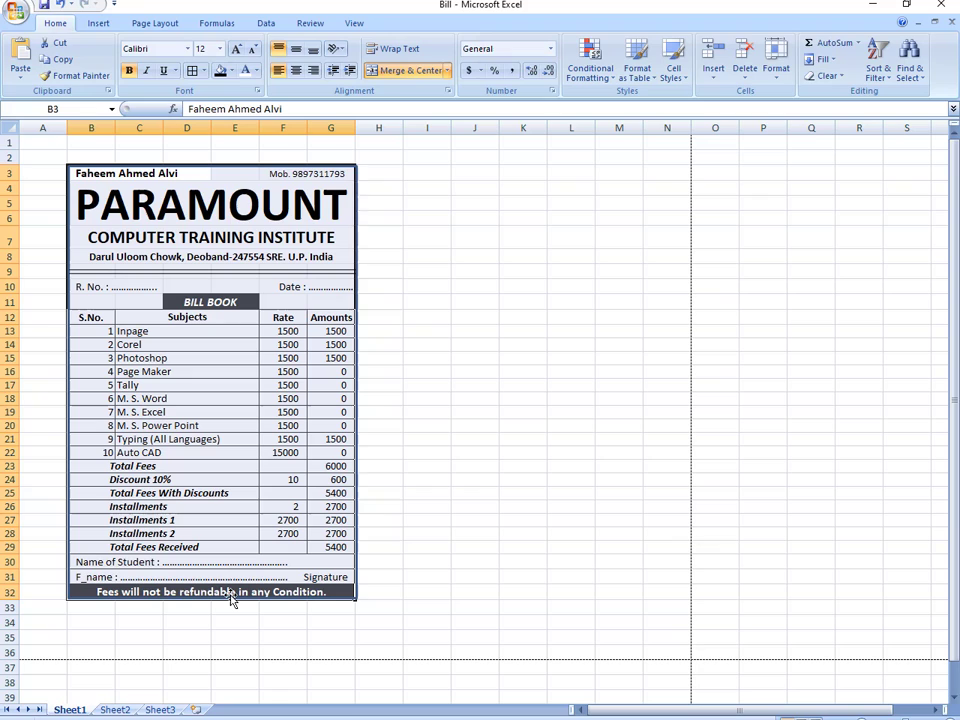
{"action": "left_click", "coordinate": [56, 59]}
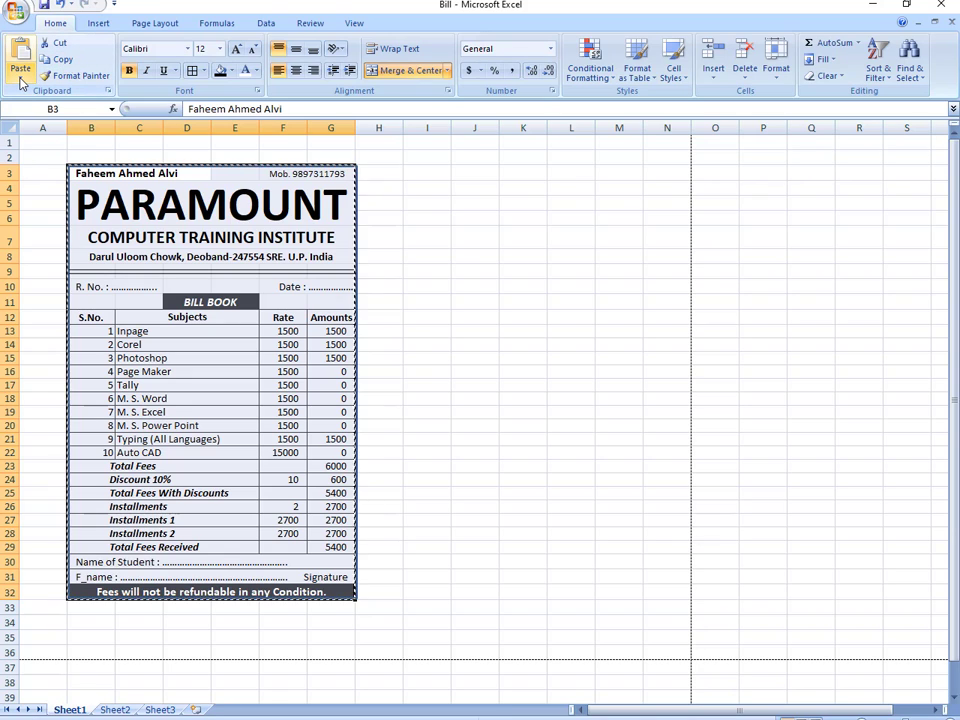
{"action": "left_click", "coordinate": [20, 80]}
{"action": "mouse_move", "coordinate": [60, 226]}
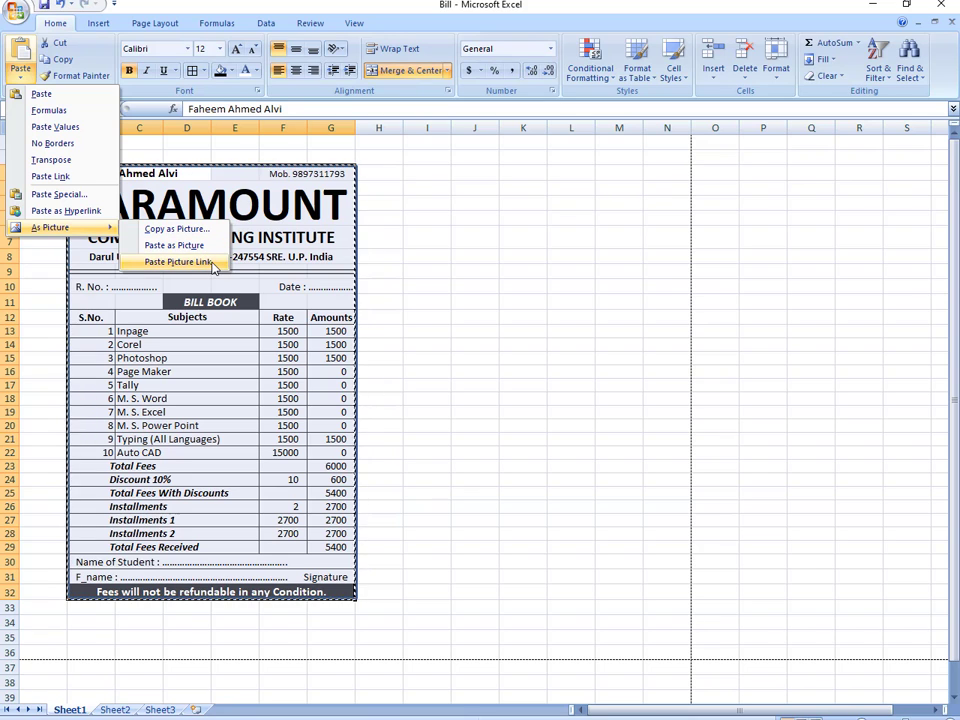
{"action": "left_click", "coordinate": [212, 264]}
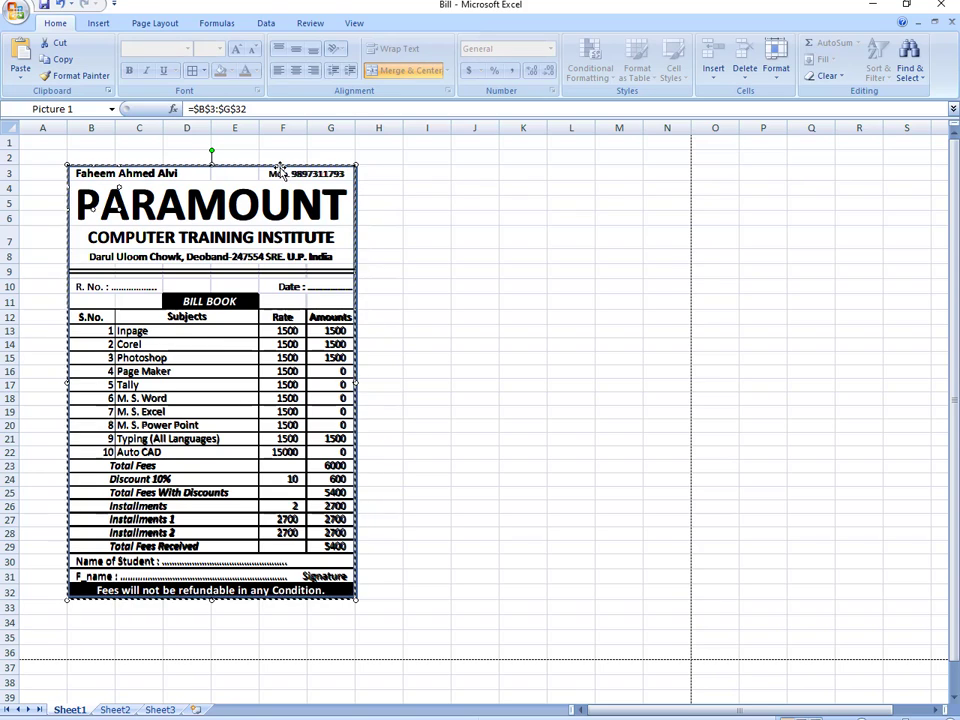
{"action": "key", "text": "Escape"}
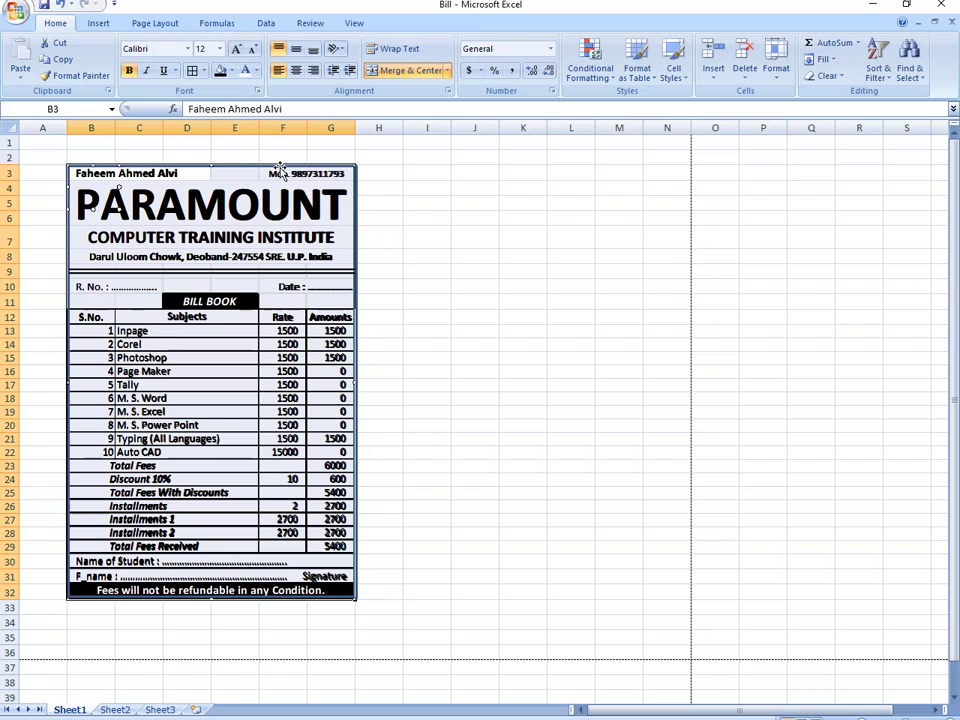
{"action": "left_click_drag", "start_coordinate": [280, 172], "coordinate": [596, 170]}
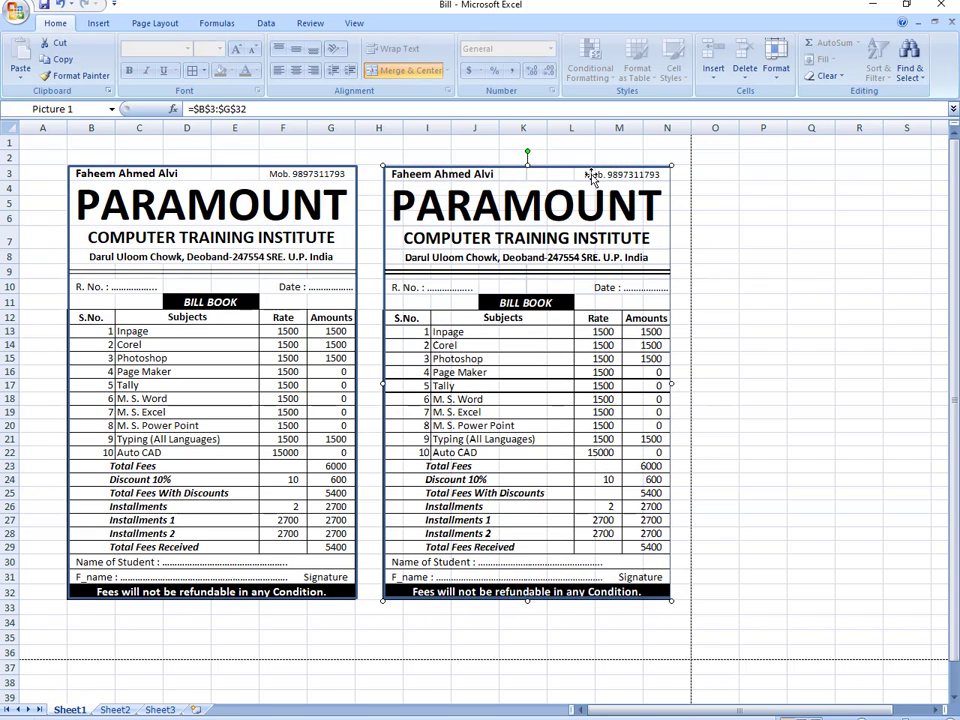
{"action": "left_click", "coordinate": [769, 426]}
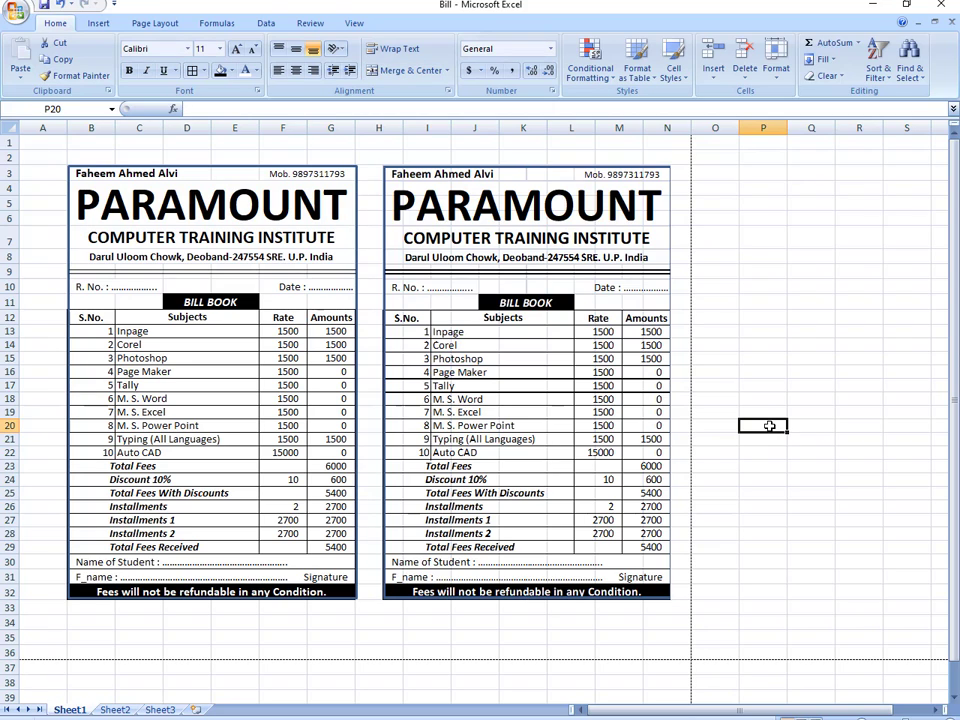
{"action": "left_click", "coordinate": [592, 485]}
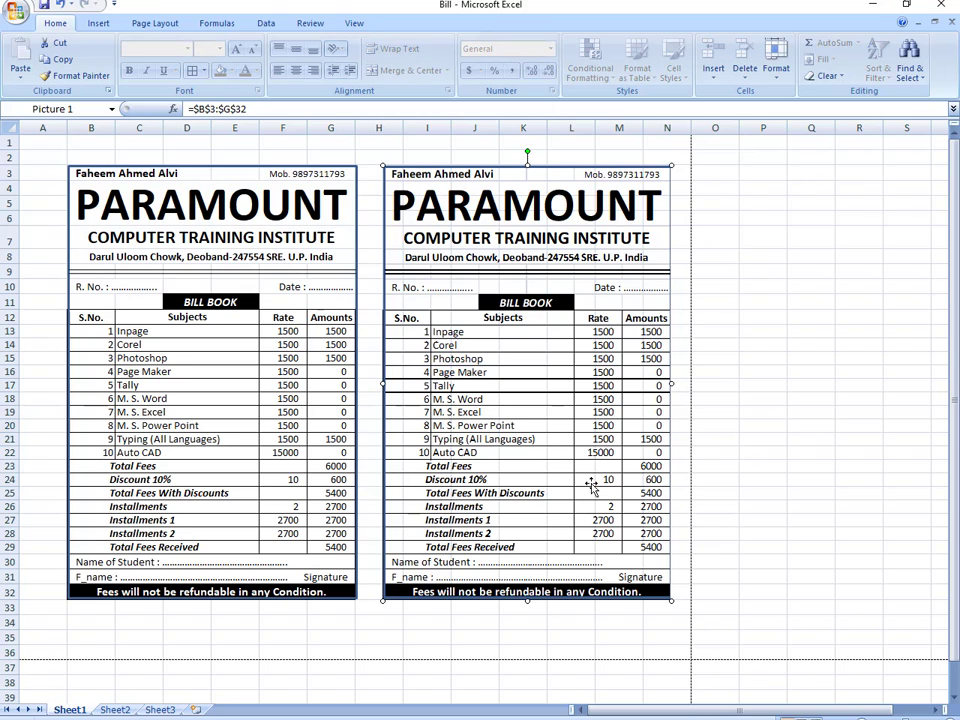
{"action": "scroll", "coordinate": [592, 485], "scroll_direction": "up", "scroll_amount": 1, "text": "ctrl"}
{"action": "scroll", "coordinate": [592, 485], "scroll_direction": "down", "scroll_amount": 1, "text": "ctrl"}
{"action": "scroll", "coordinate": [594, 490], "scroll_direction": "up", "scroll_amount": 1, "text": "ctrl"}
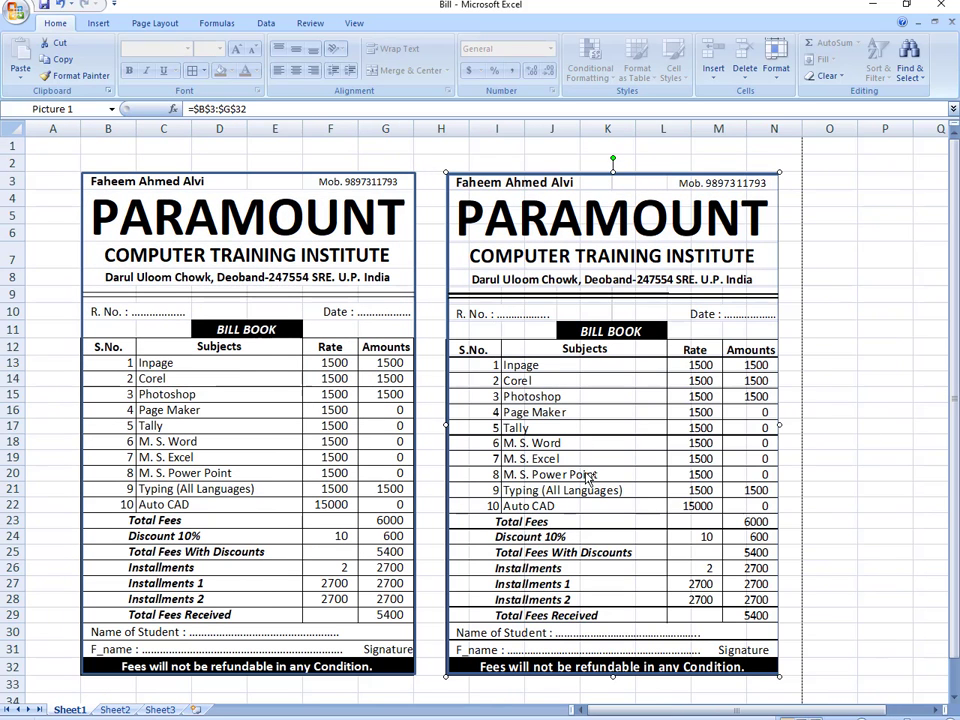
{"action": "scroll", "coordinate": [600, 480], "scroll_direction": "down", "scroll_amount": 1, "text": "ctrl"}
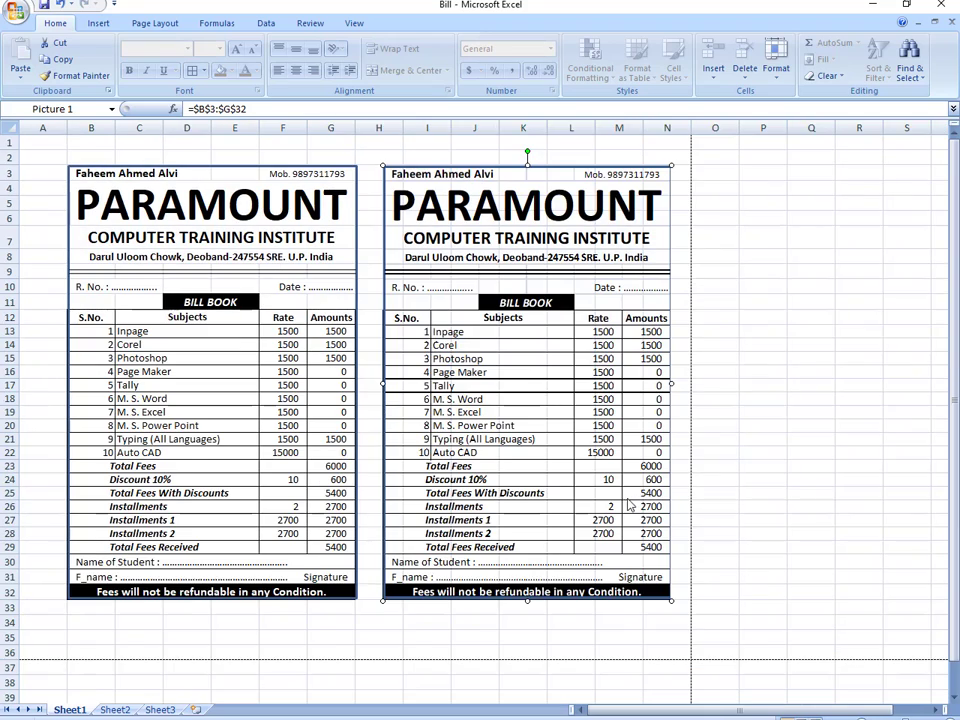
{"action": "scroll", "coordinate": [553, 400], "scroll_direction": "up", "scroll_amount": 1, "text": "ctrl"}
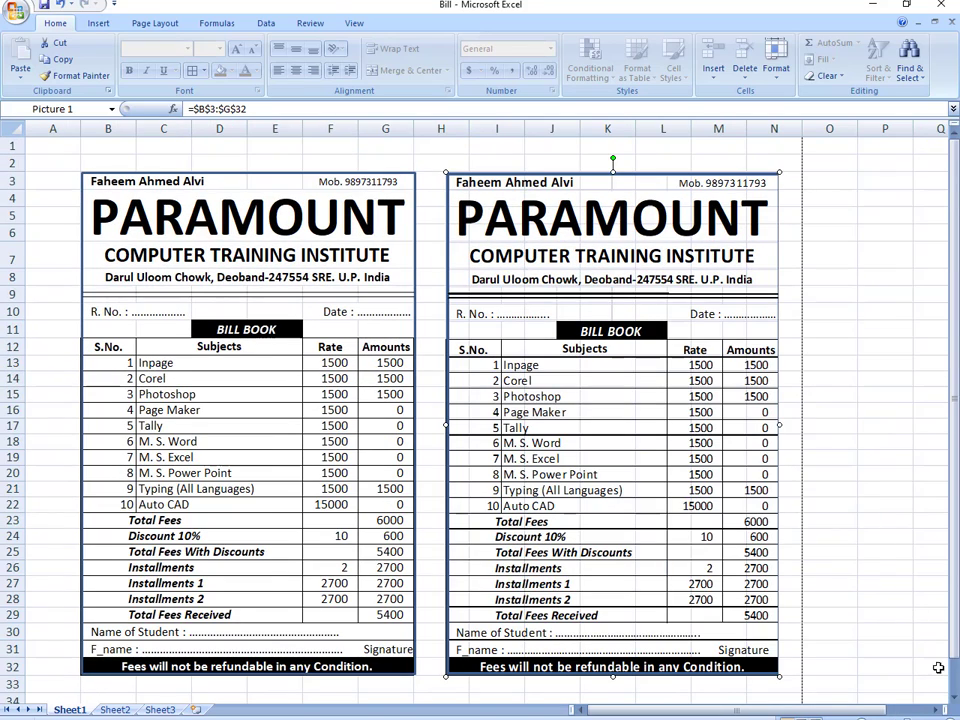
{"action": "left_click", "coordinate": [955, 700]}
{"action": "left_click", "coordinate": [955, 700]}
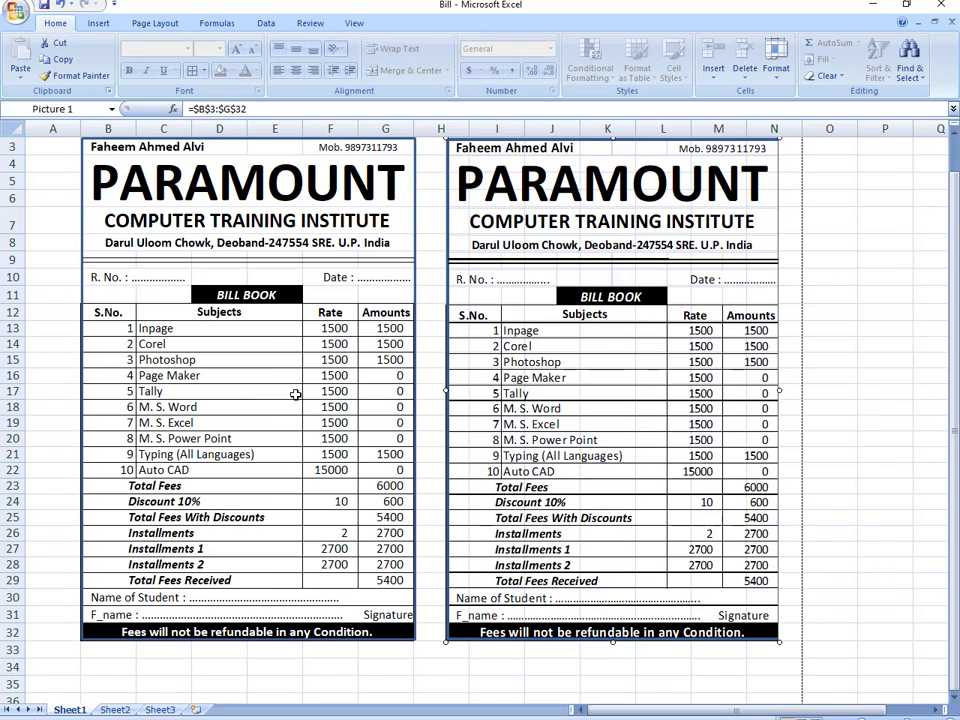
{"action": "left_click_drag", "start_coordinate": [387, 330], "coordinate": [391, 470]}
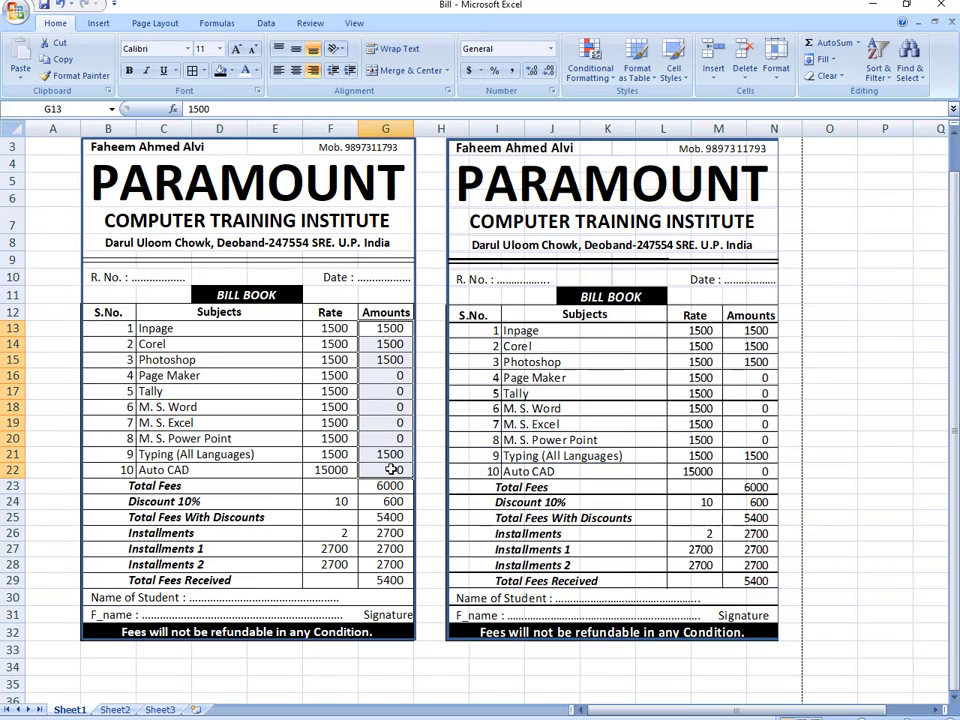
- Enter 0 in every amount cell from G13 down to G22, including Photoshop
{"action": "left_click", "coordinate": [386, 327]}
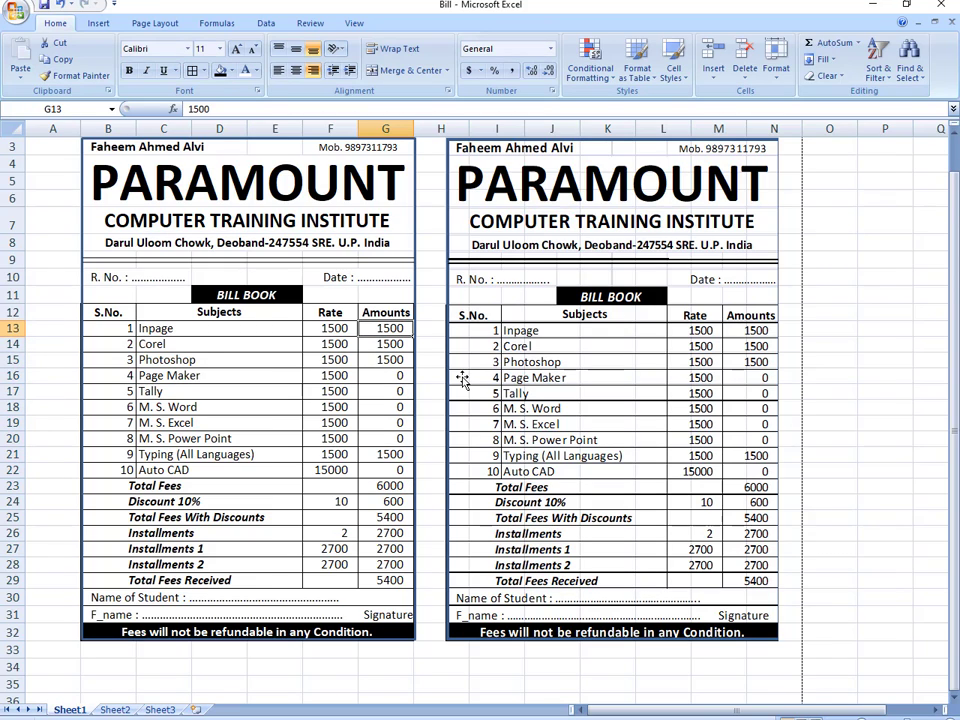
{"action": "type", "text": "0"}
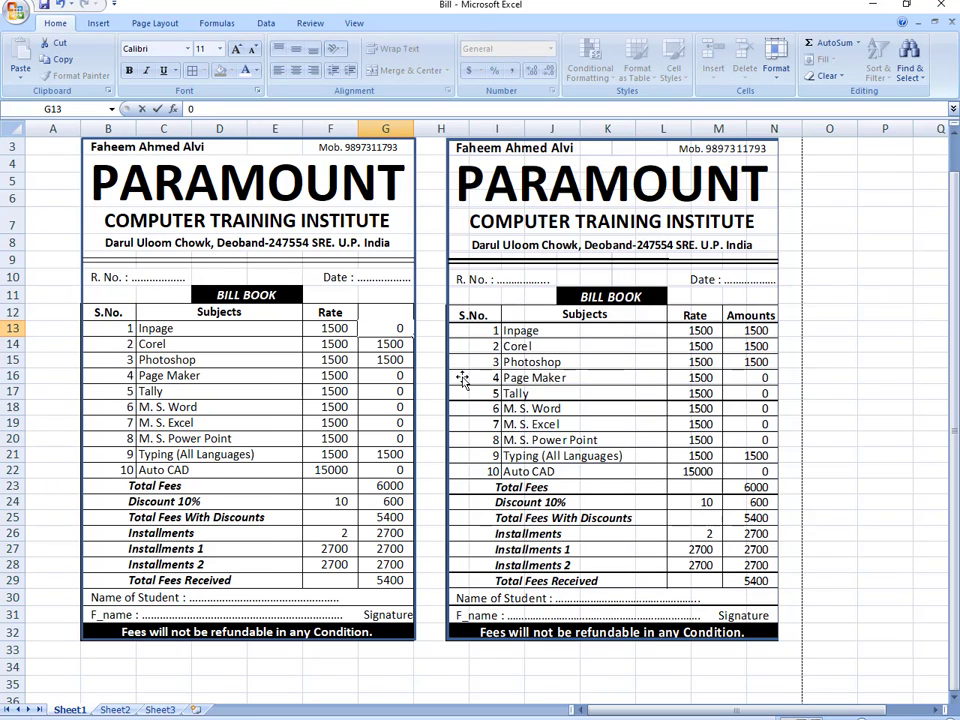
{"action": "key", "text": "Return"}
{"action": "type", "text": "0"}
{"action": "key", "text": "Return"}
{"action": "key", "text": "Return"}
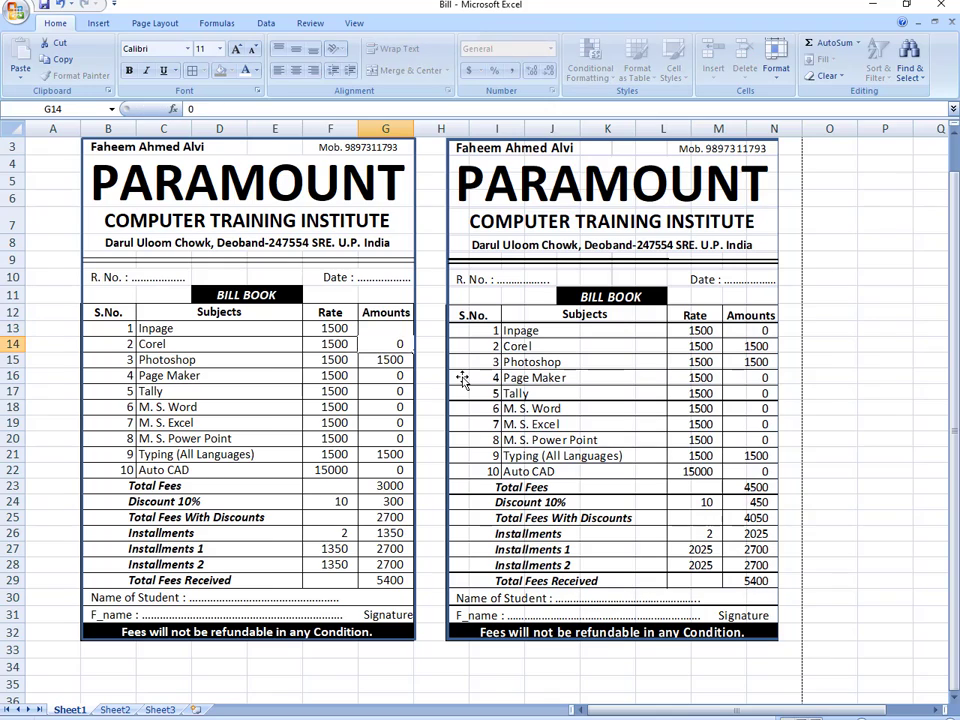
{"action": "type", "text": "0"}
{"action": "key", "text": "Return"}
{"action": "type", "text": "0"}
{"action": "key", "text": "Return"}
{"action": "type", "text": "0"}
{"action": "key", "text": "Return"}
{"action": "type", "text": "0"}
{"action": "key", "text": "Return"}
{"action": "key", "text": "Return"}
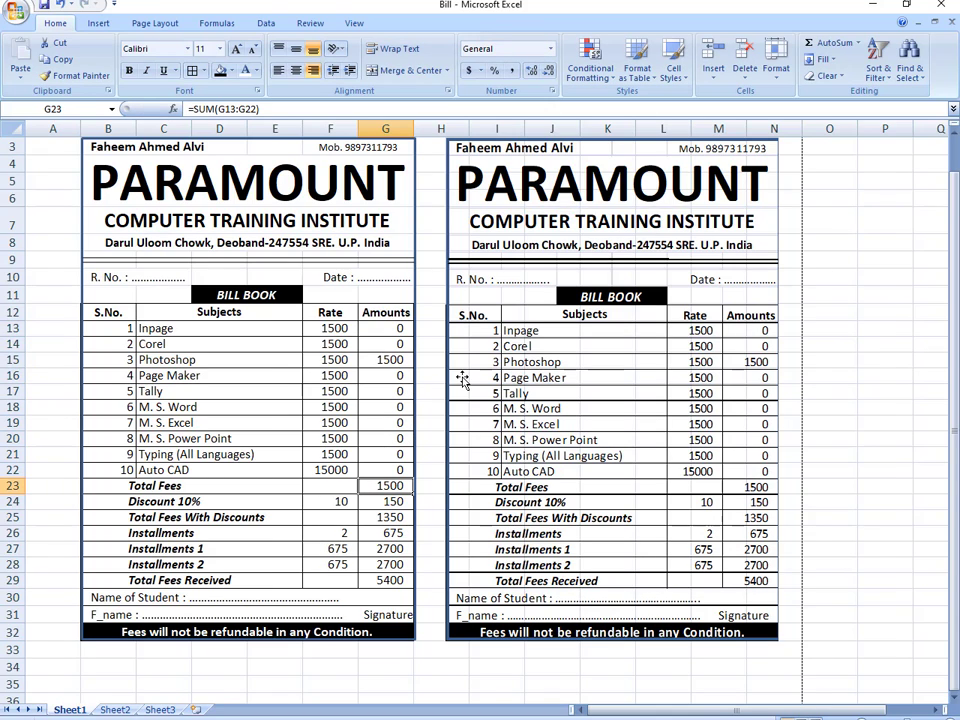
{"action": "key", "text": "Up"}
{"action": "key", "text": "Up"}
{"action": "key", "text": "Up"}
{"action": "key", "text": "Up"}
{"action": "key", "text": "Up"}
{"action": "key", "text": "Up"}
{"action": "key", "text": "Up"}
{"action": "key", "text": "Up"}
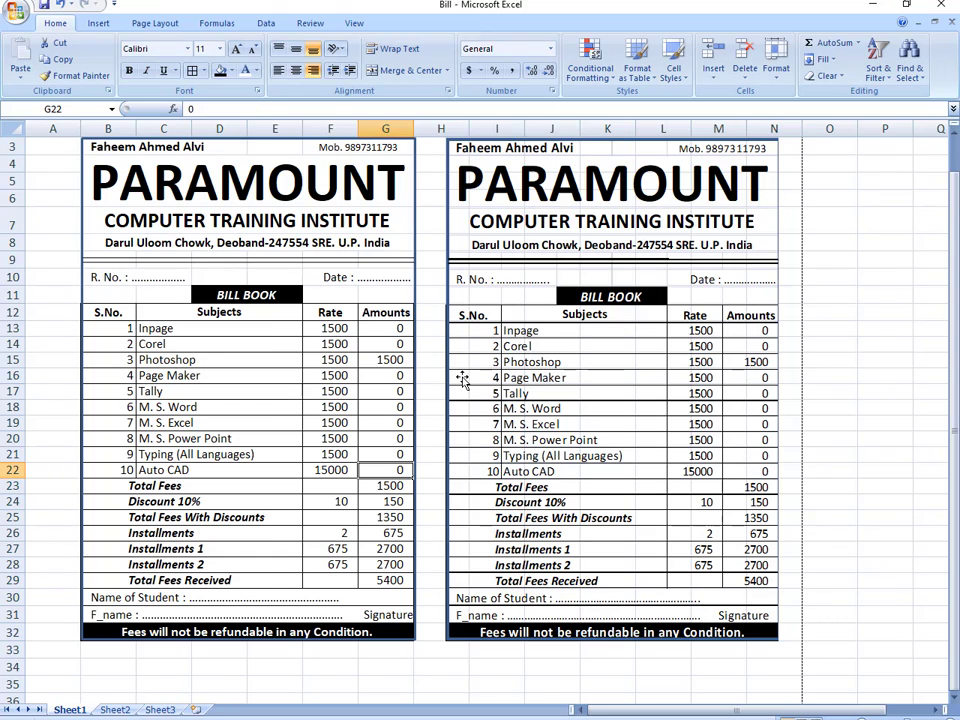
{"action": "type", "text": "0"}
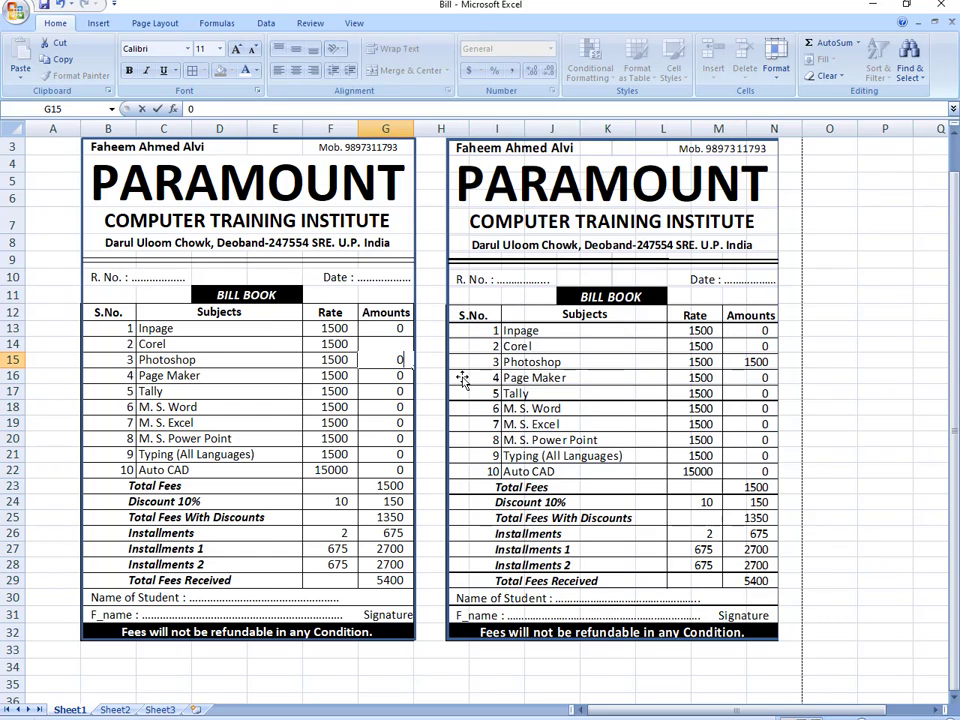
{"action": "key", "text": "Return"}
- Zero the two installment amounts in G27 and G28, then open Print with Ctrl+P
{"action": "key", "text": "Down"}
{"action": "key", "text": "Down"}
{"action": "key", "text": "Down"}
{"action": "key", "text": "Down"}
{"action": "key", "text": "Down"}
{"action": "key", "text": "Down"}
{"action": "key", "text": "Down"}
{"action": "key", "text": "Down"}
{"action": "key", "text": "Down"}
{"action": "key", "text": "Down"}
{"action": "key", "text": "Down"}
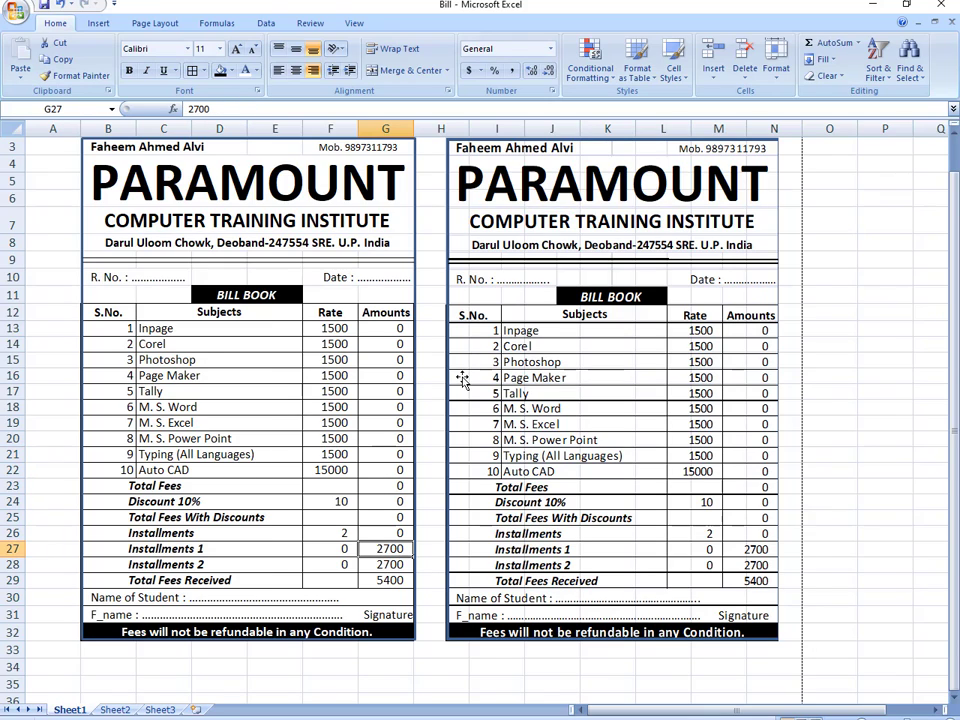
{"action": "type", "text": "0"}
{"action": "key", "text": "Return"}
{"action": "type", "text": "0"}
{"action": "key", "text": "Return"}
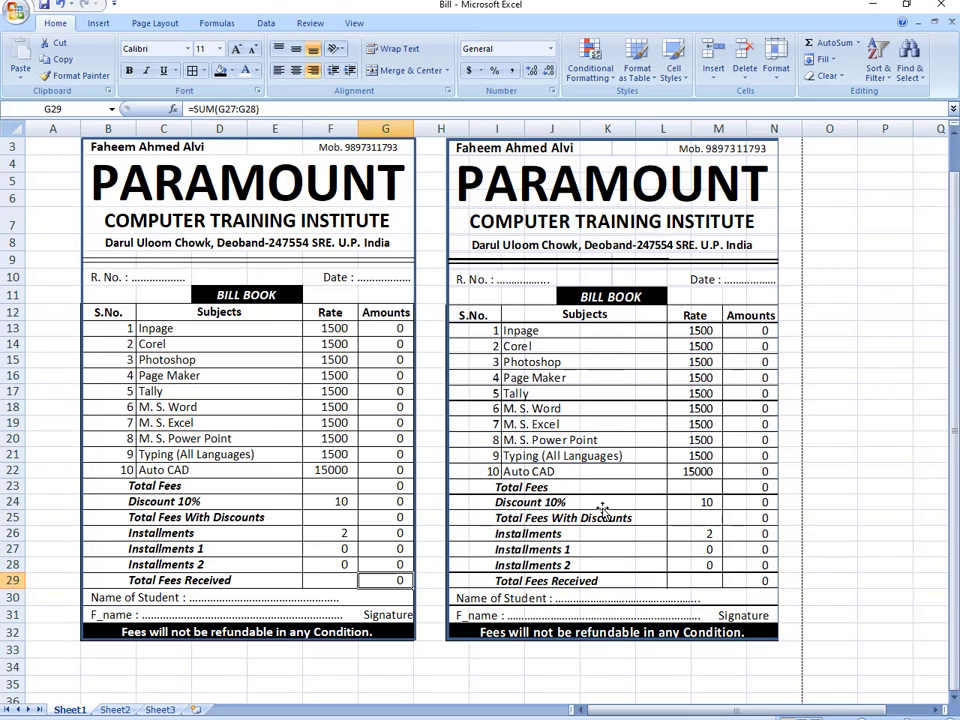
{"action": "key", "text": "ctrl+p"}
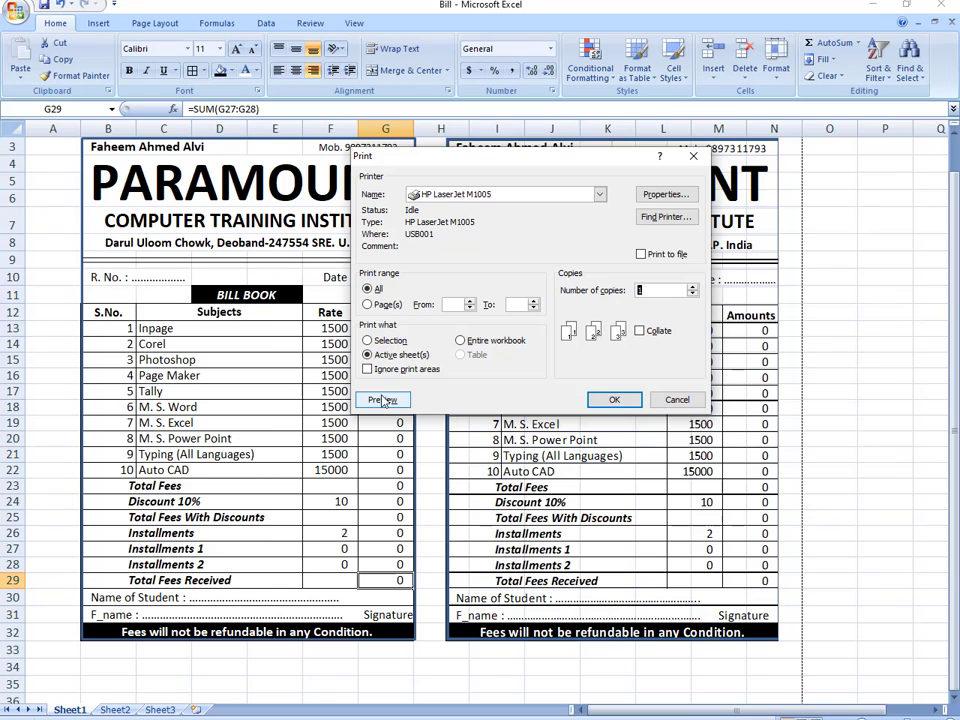
- Set printer quality to 600 dpi and preview both zeroed bills
{"action": "left_click", "coordinate": [680, 202]}
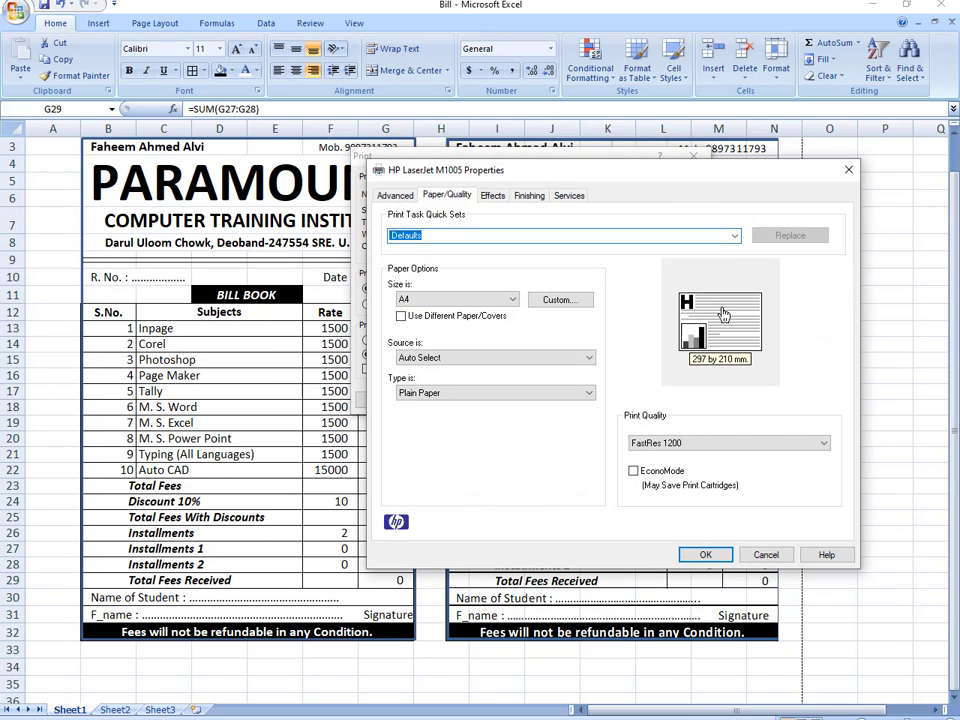
{"action": "left_click", "coordinate": [716, 445]}
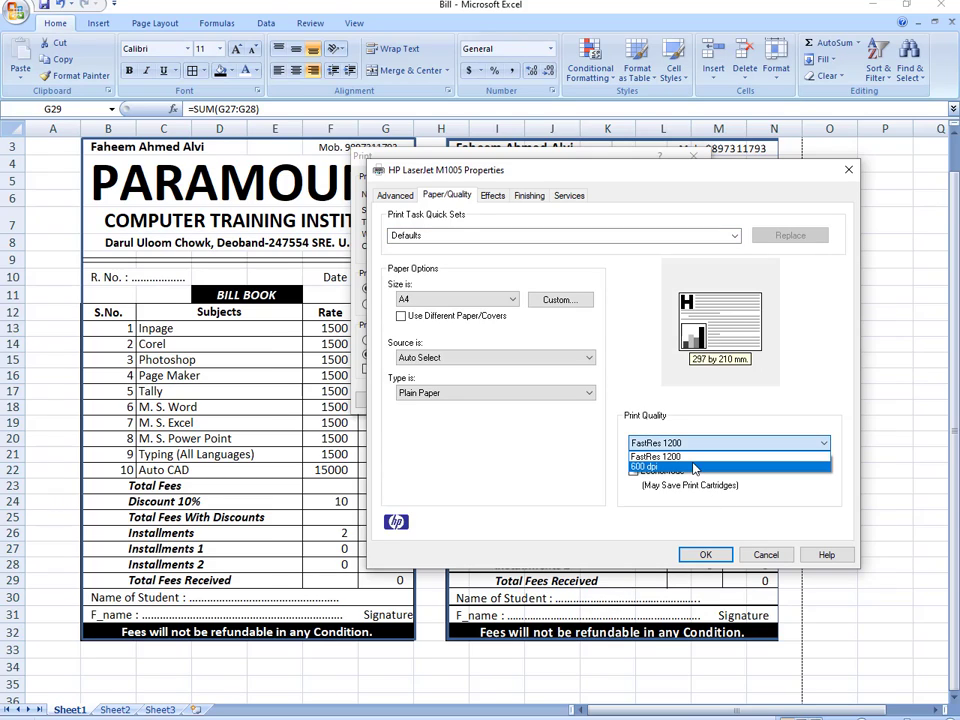
{"action": "left_click", "coordinate": [694, 468]}
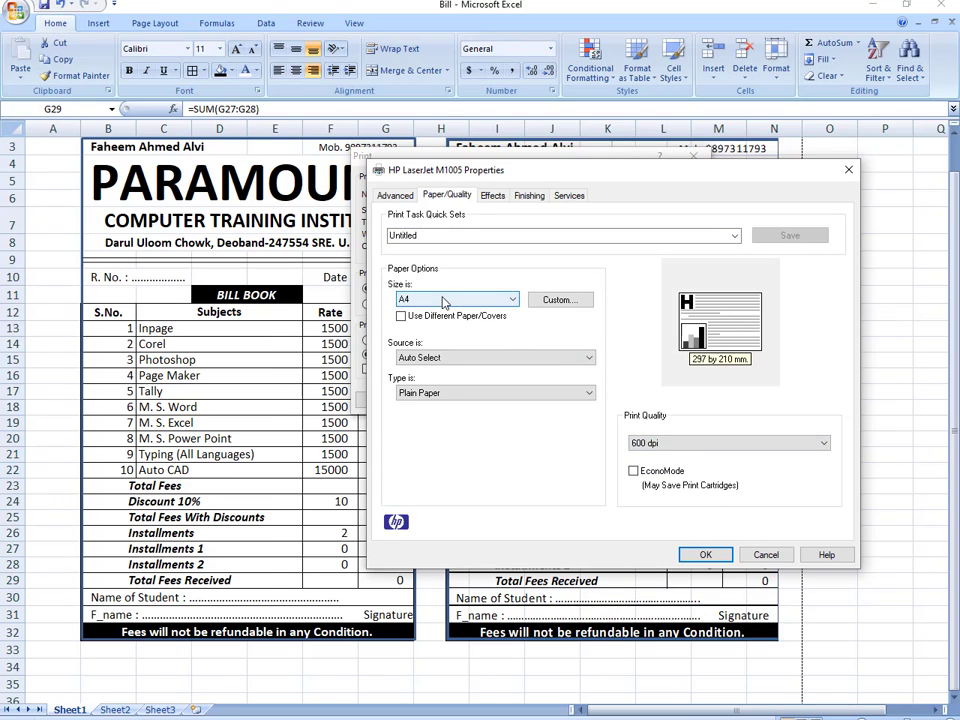
{"action": "left_click", "coordinate": [708, 558]}
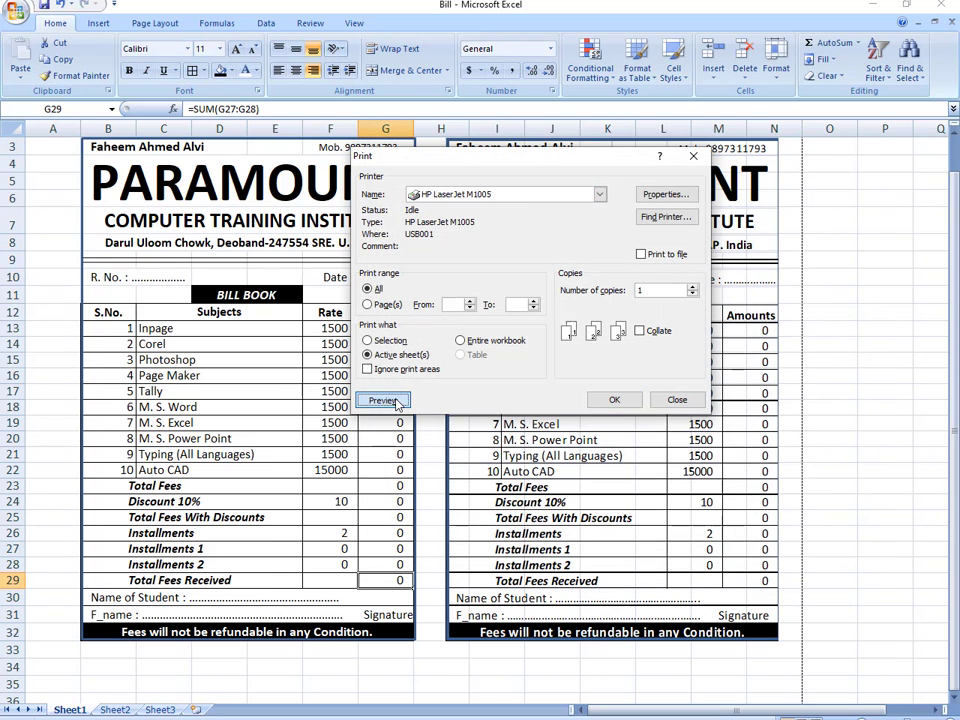
{"action": "left_click", "coordinate": [382, 400]}
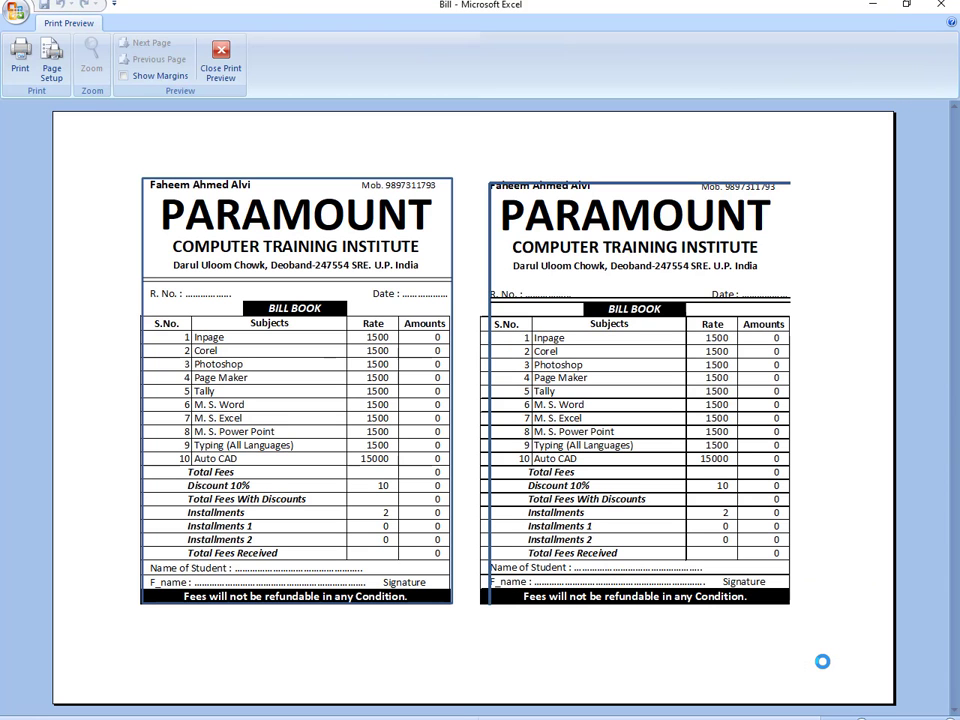